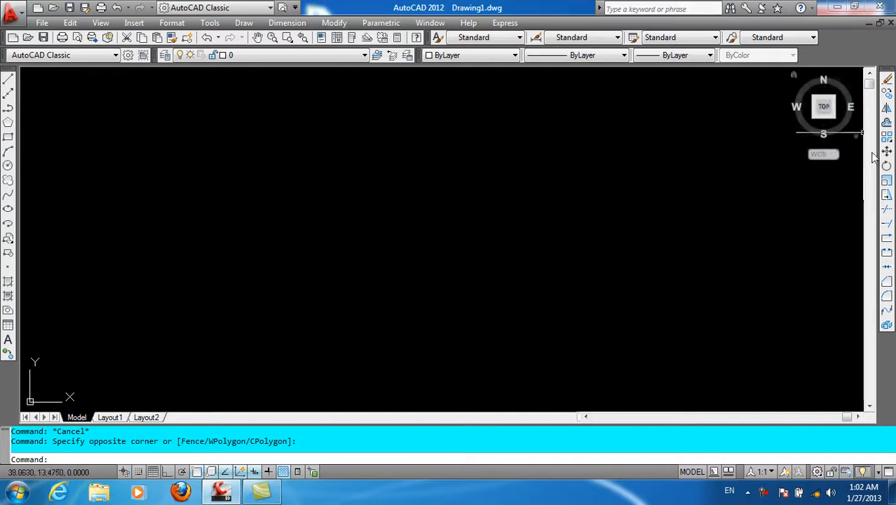
# Undock the Draw toolbar into the drawing area and close it.
pyautogui.moveTo(8, 69)
pyautogui.mouseDown()
pyautogui.moveTo(173, 110)
pyautogui.moveTo(206, 108)
pyautogui.mouseUp()
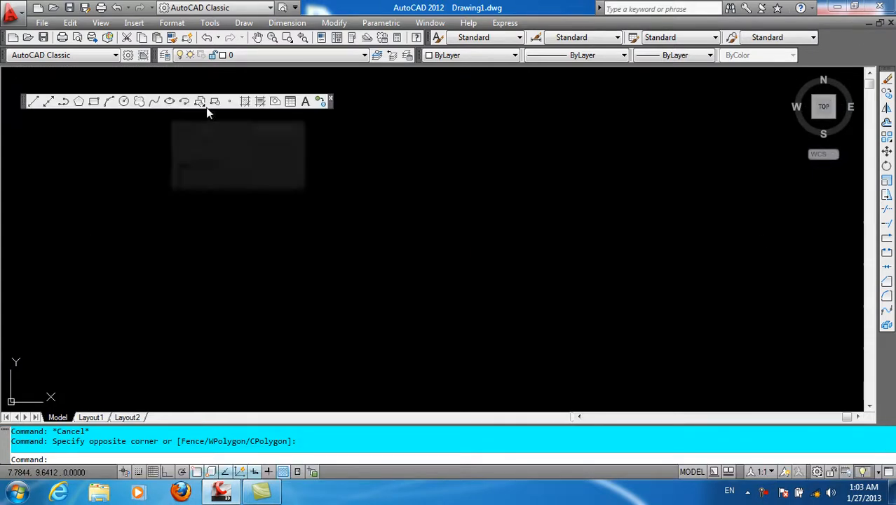
pyautogui.click(328, 99)
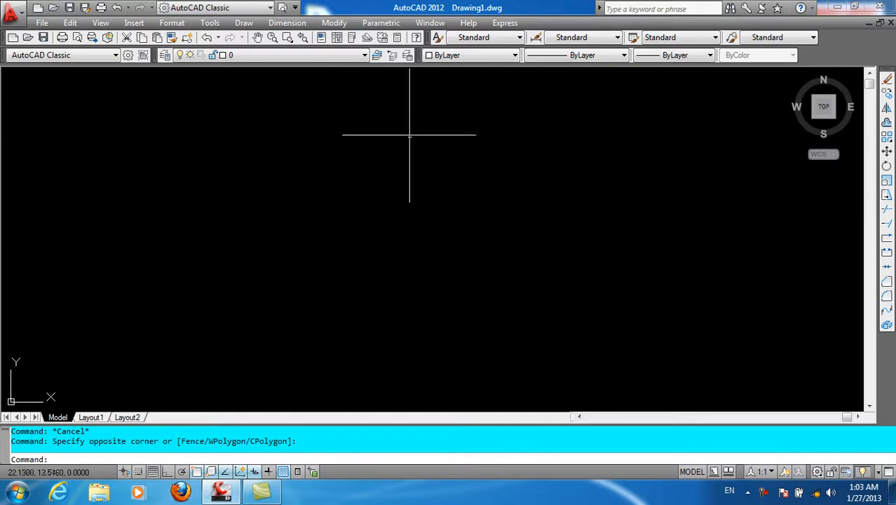
# Display the closed Draw toolbar again as a floating toolbar.
pyautogui.rightClick(417, 60)
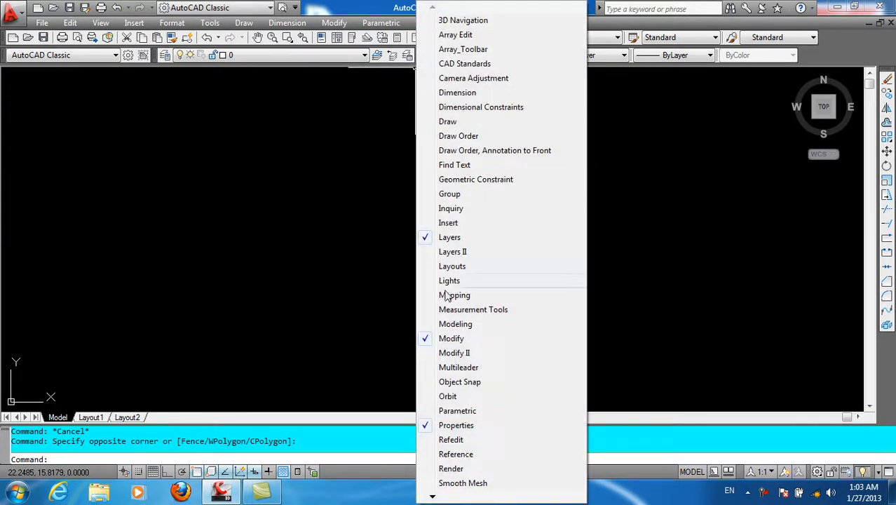
pyautogui.moveTo(432, 498)
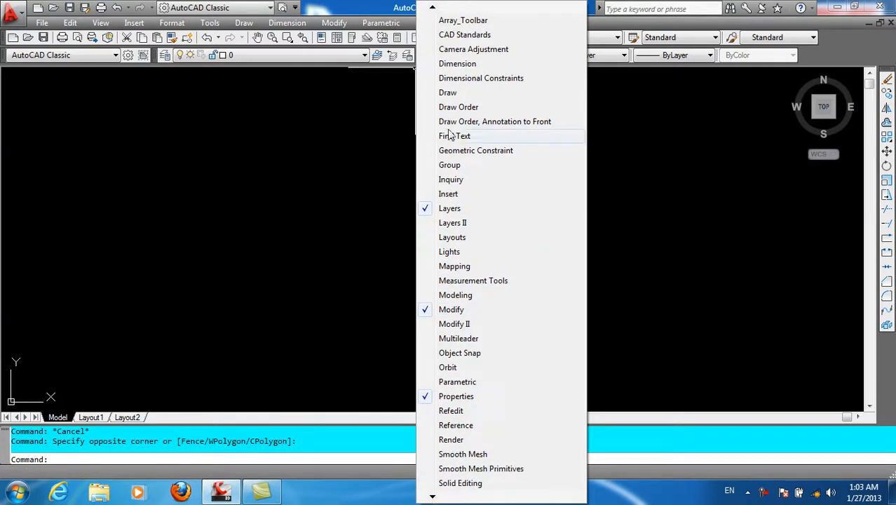
pyautogui.click(445, 93)
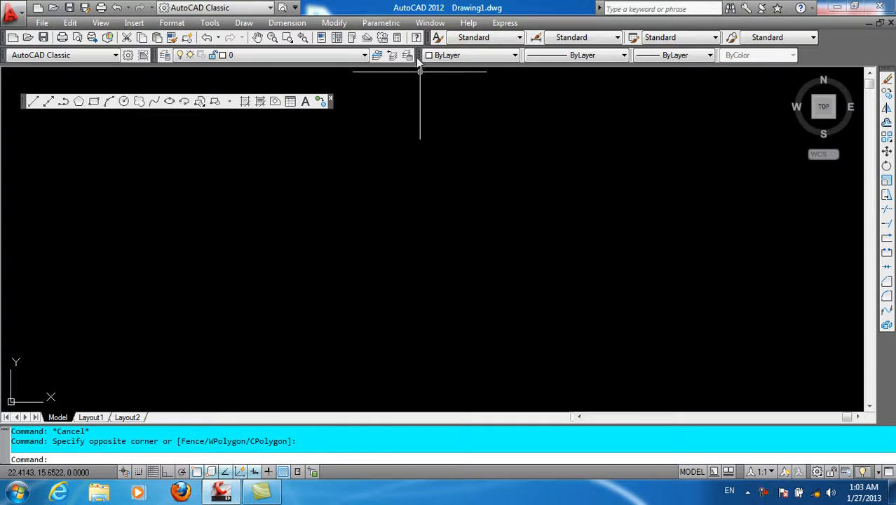
# Display the Dimension toolbar over the drawing area and close it again.
pyautogui.rightClick(419, 62)
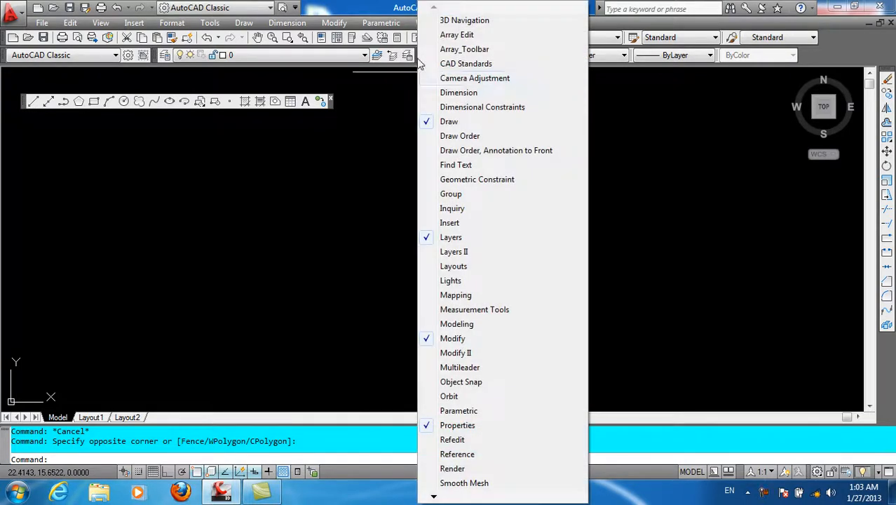
pyautogui.click(454, 97)
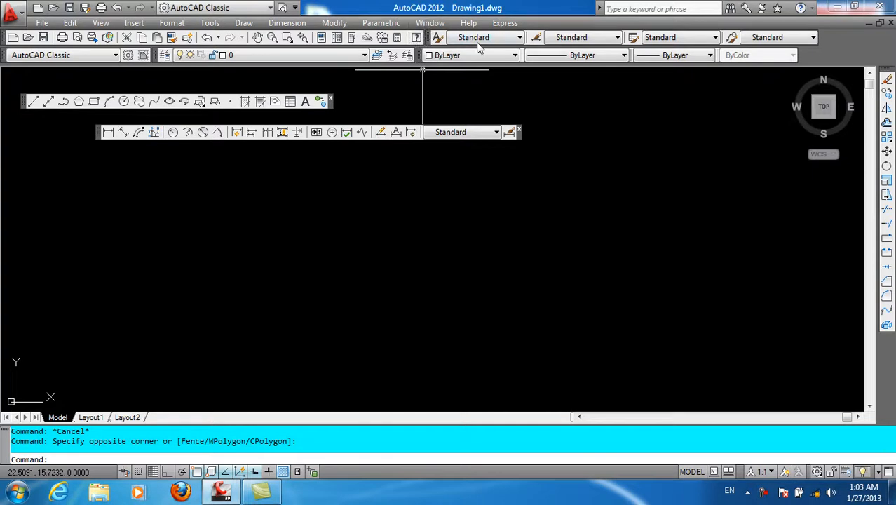
pyautogui.rightClick(430, 43)
pyautogui.click(371, 104)
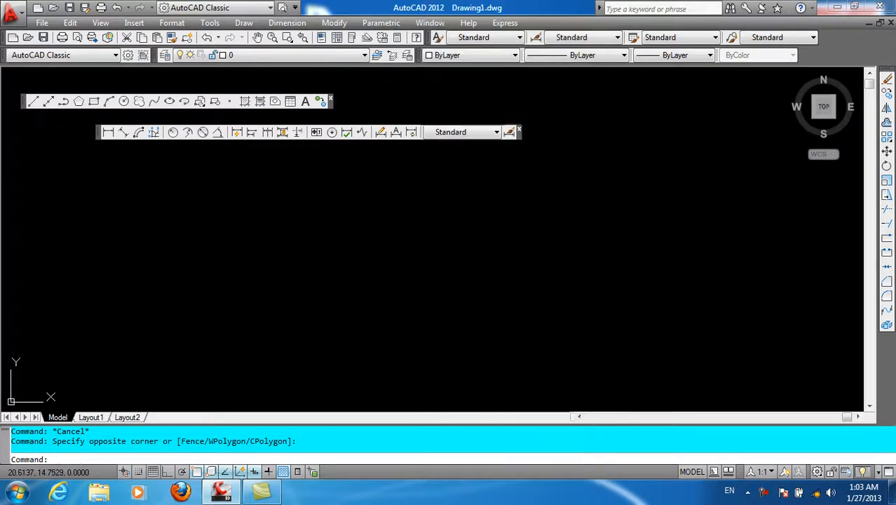
pyautogui.click(443, 124)
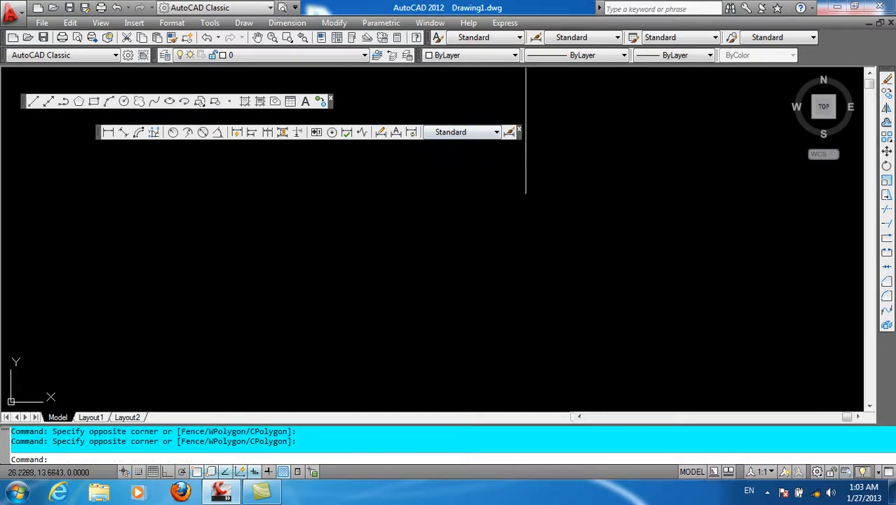
pyautogui.click(509, 131)
pyautogui.click(600, 126)
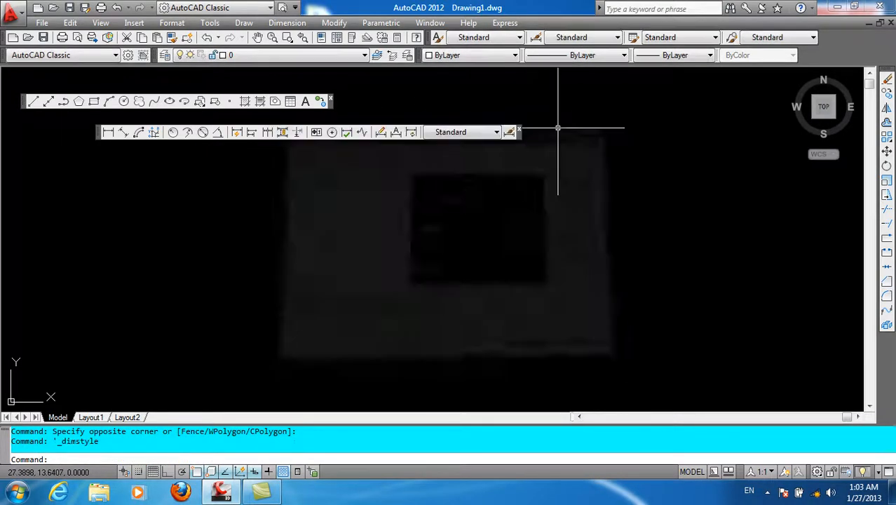
pyautogui.click(518, 130)
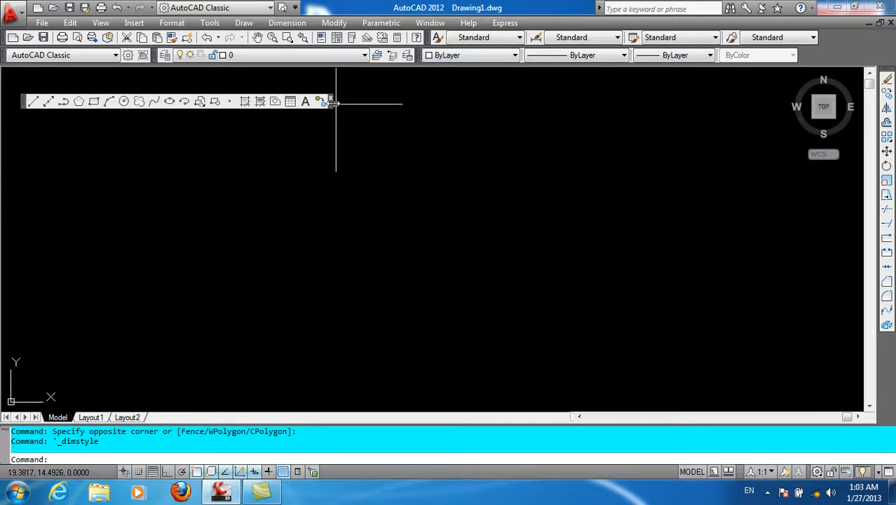
# Move the floating Draw toolbar closer to the middle of the drawing area and lock the location of all toolbars and windows.
pyautogui.moveTo(332, 103); pyautogui.dragTo(457, 132)
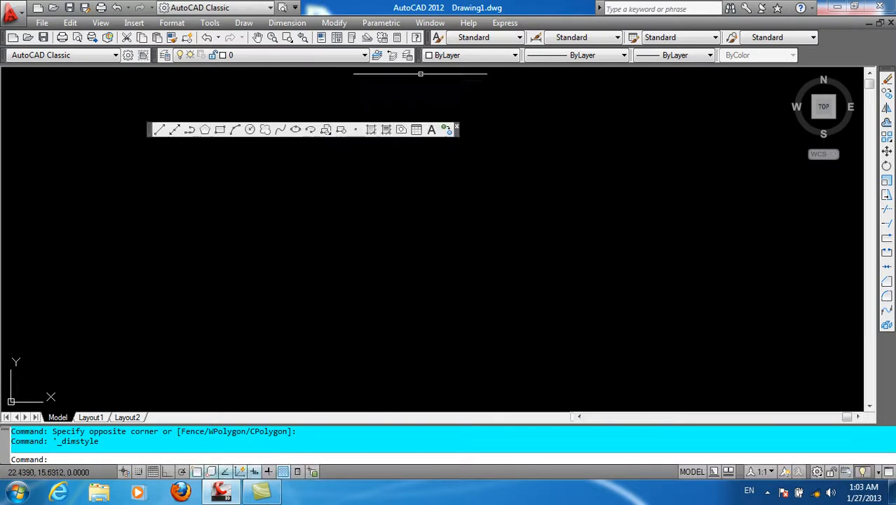
pyautogui.rightClick(419, 61)
pyautogui.moveTo(436, 496)
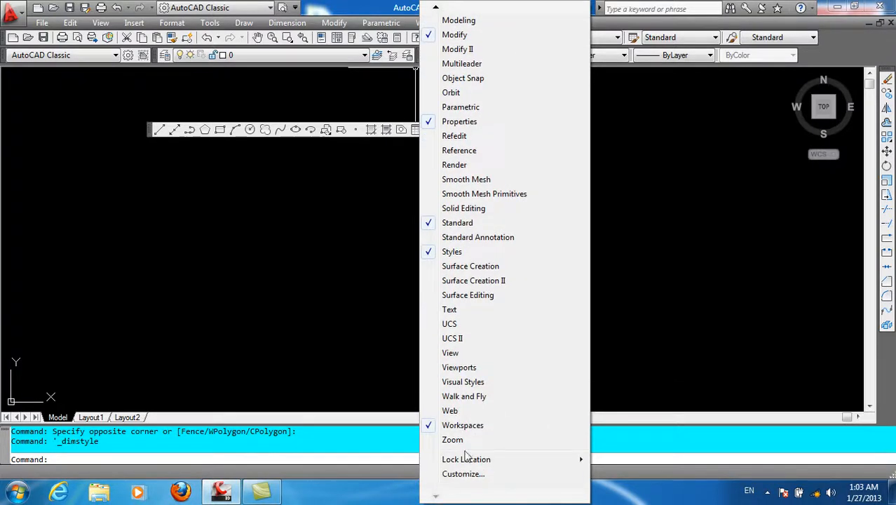
pyautogui.moveTo(532, 459)
pyautogui.moveTo(621, 461)
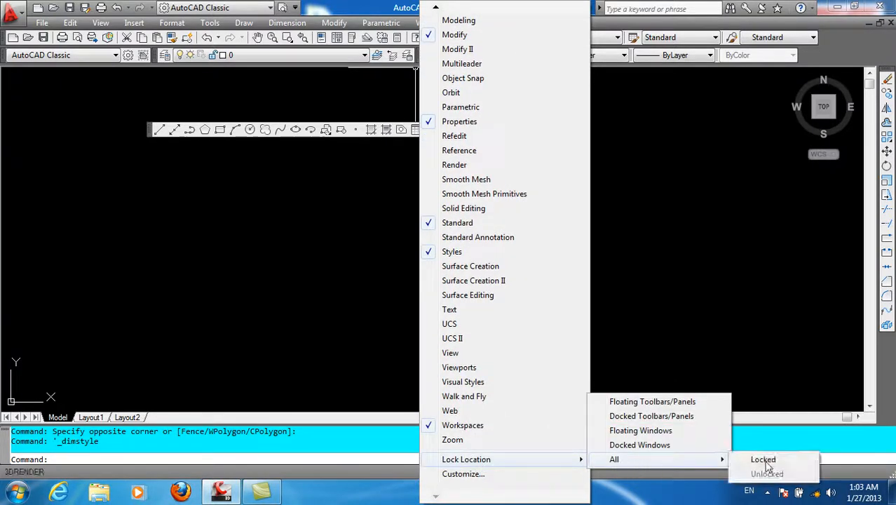
pyautogui.click(764, 460)
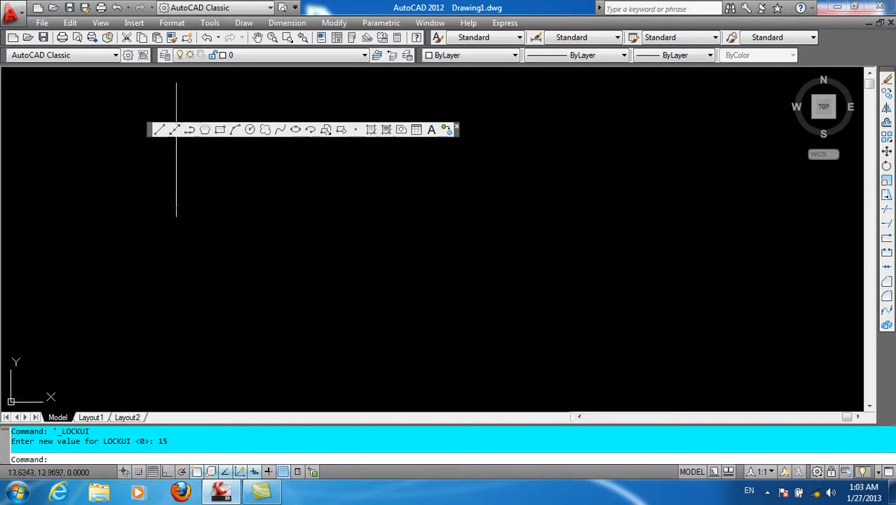
# Unlock the location of all toolbars and windows.
pyautogui.rightClick(418, 59)
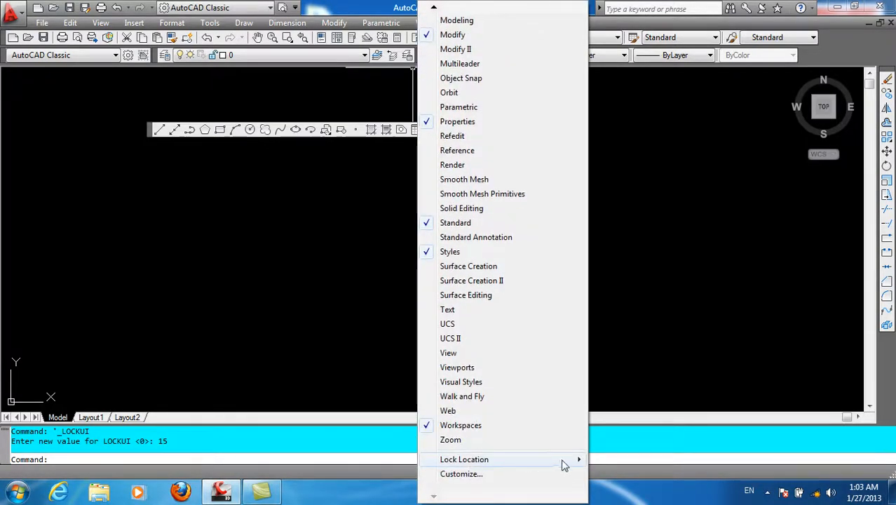
pyautogui.moveTo(561, 462)
pyautogui.moveTo(713, 461)
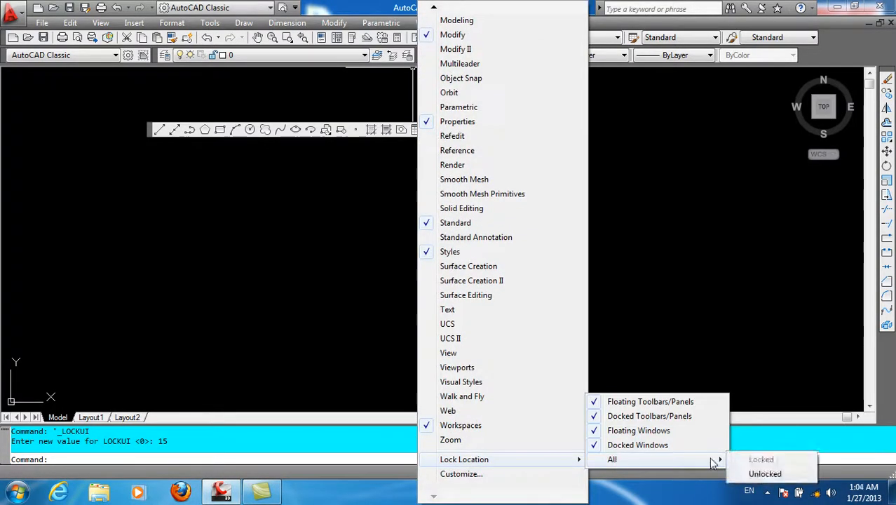
pyautogui.click(761, 474)
pyautogui.click(520, 206)
pyautogui.click(347, 278)
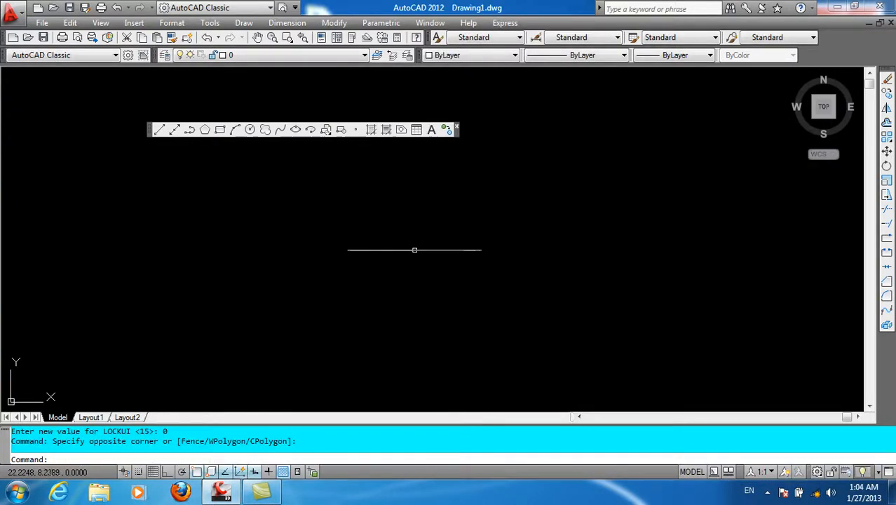
# Lock all floating and docked toolbars and windows in place again.
pyautogui.click(429, 23)
pyautogui.moveTo(460, 76)
pyautogui.moveTo(609, 139)
pyautogui.click(670, 131)
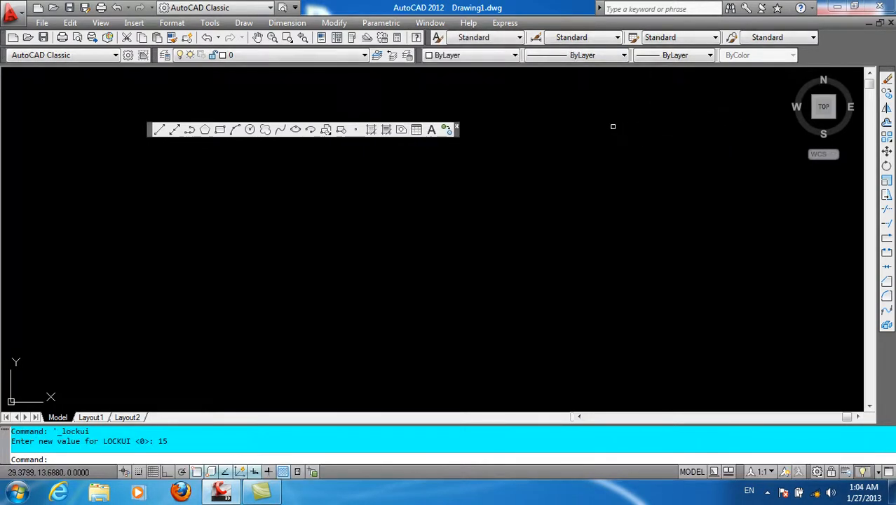
# Release the location lock on all floating and docked toolbars and windows.
pyautogui.click(429, 22)
pyautogui.moveTo(468, 75)
pyautogui.moveTo(618, 131)
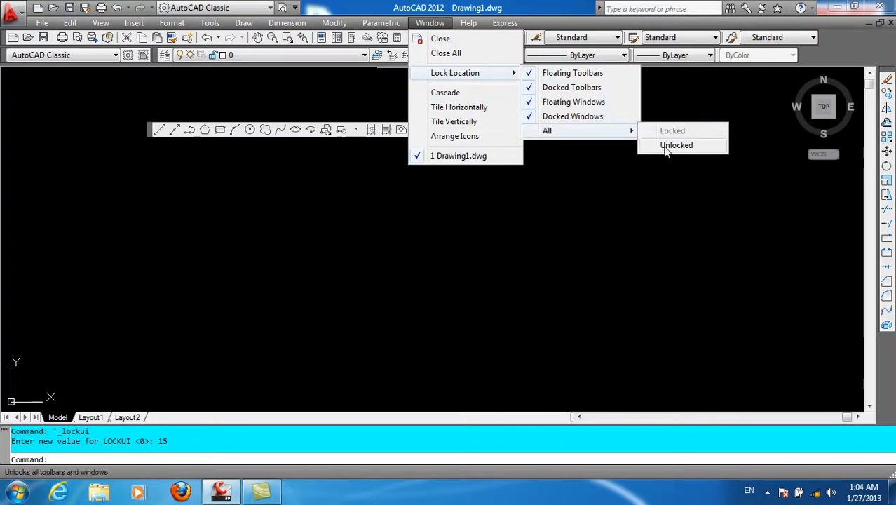
pyautogui.click(665, 152)
pyautogui.click(490, 199)
pyautogui.click(427, 216)
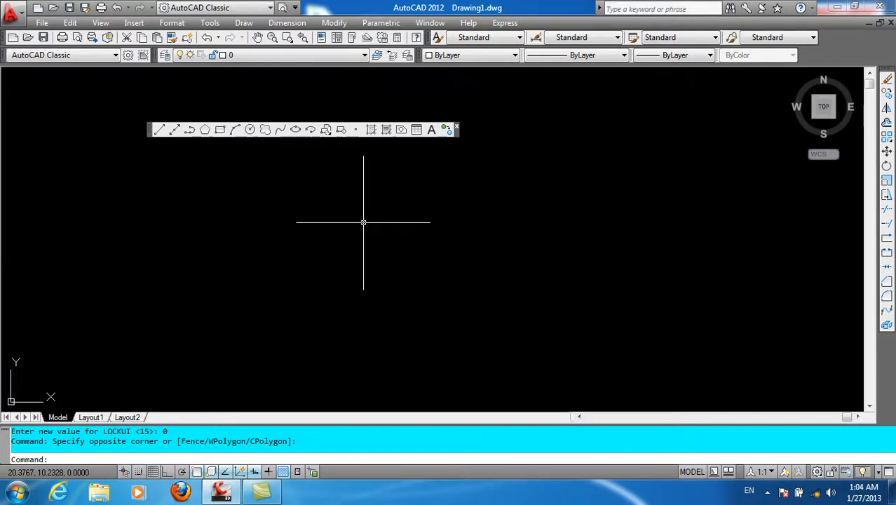
# Switch the workspace to 3D Modeling and view the additional Draw and Modify tools.
pyautogui.click(269, 8)
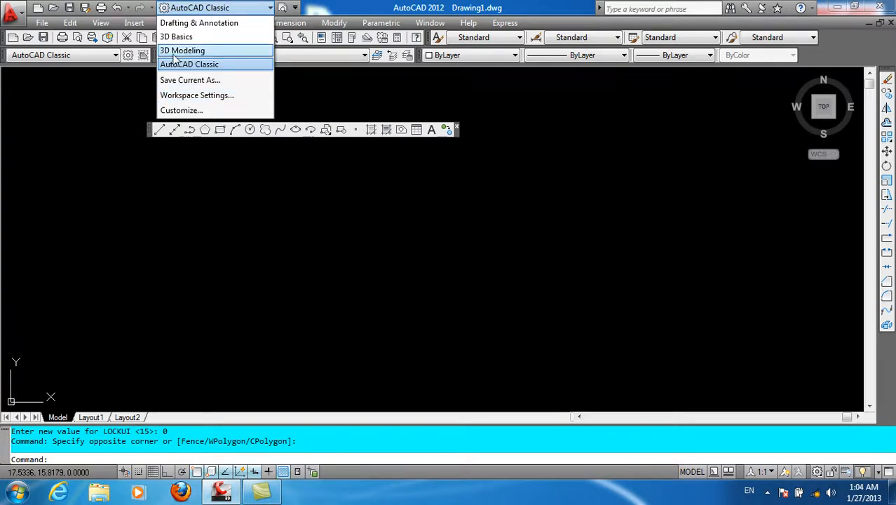
pyautogui.click(175, 53)
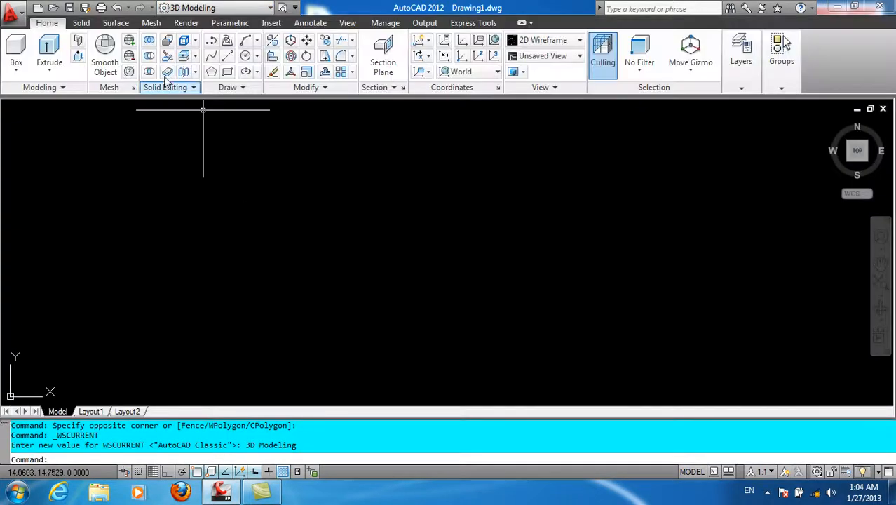
pyautogui.click(241, 88)
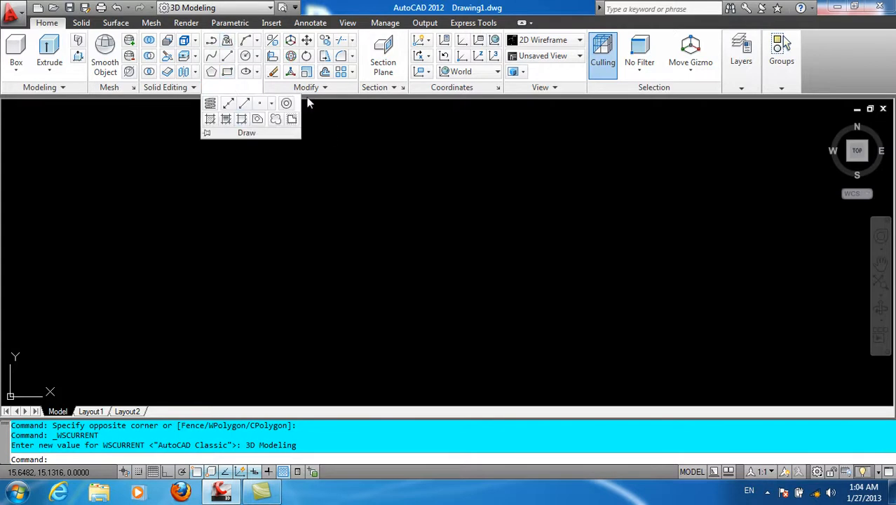
pyautogui.click(328, 90)
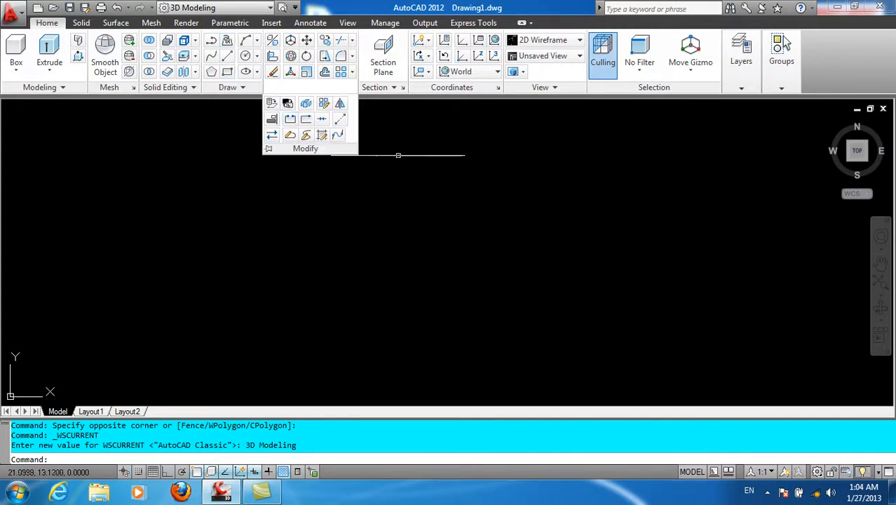
pyautogui.click(398, 182)
pyautogui.click(324, 225)
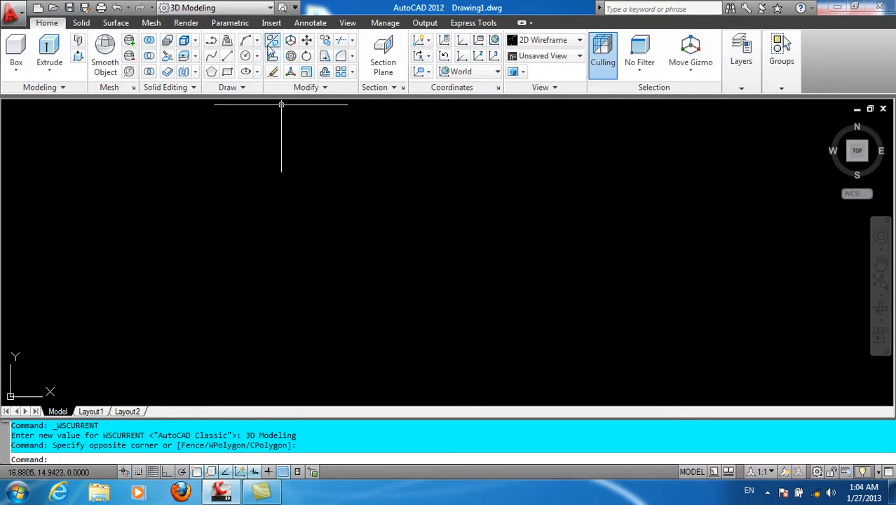
# Examine the available workspaces and workspace options in both workspace switching lists without changing the current workspace.
pyautogui.click(269, 7)
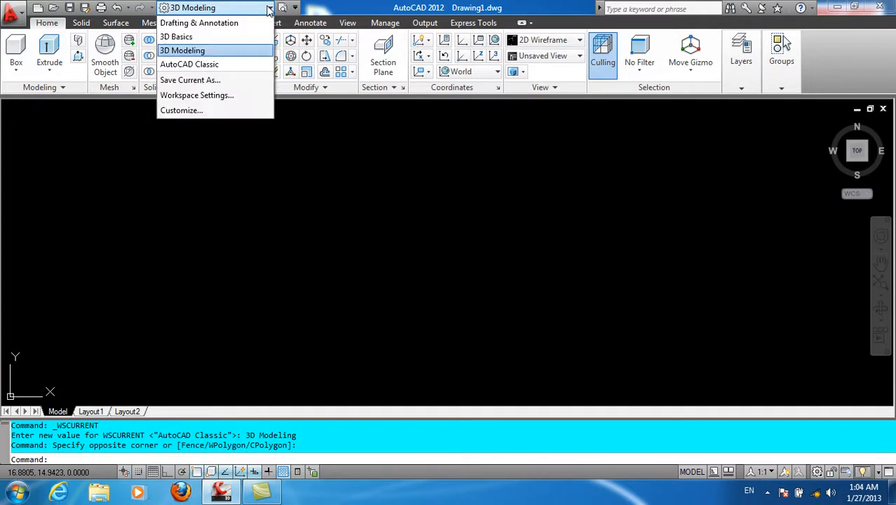
pyautogui.click(269, 8)
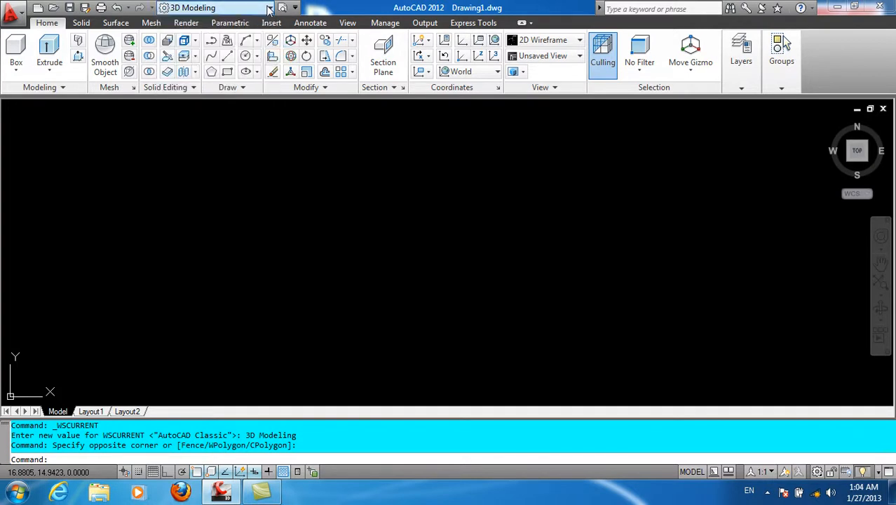
pyautogui.click(818, 474)
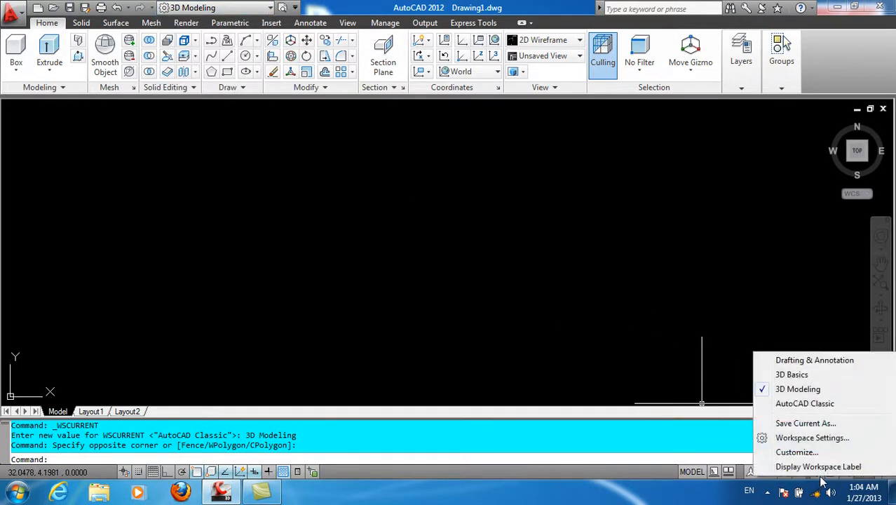
pyautogui.click(600, 343)
pyautogui.click(600, 322)
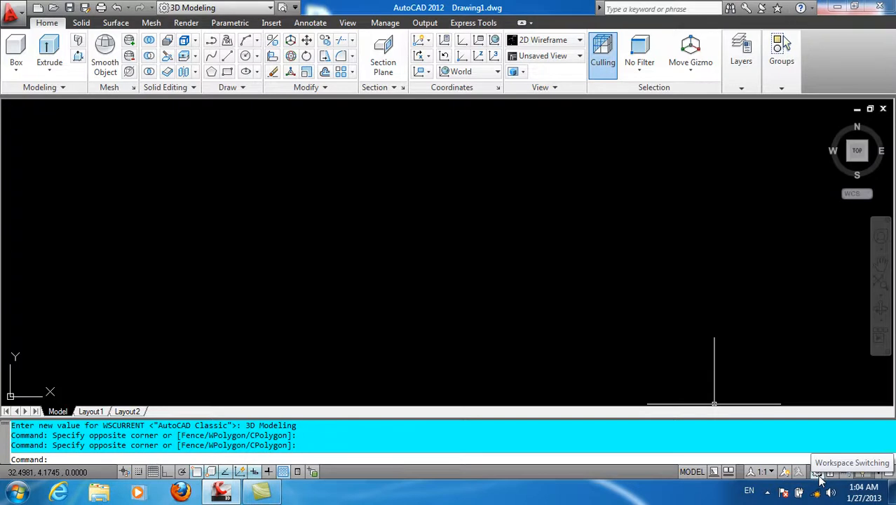
pyautogui.click(818, 474)
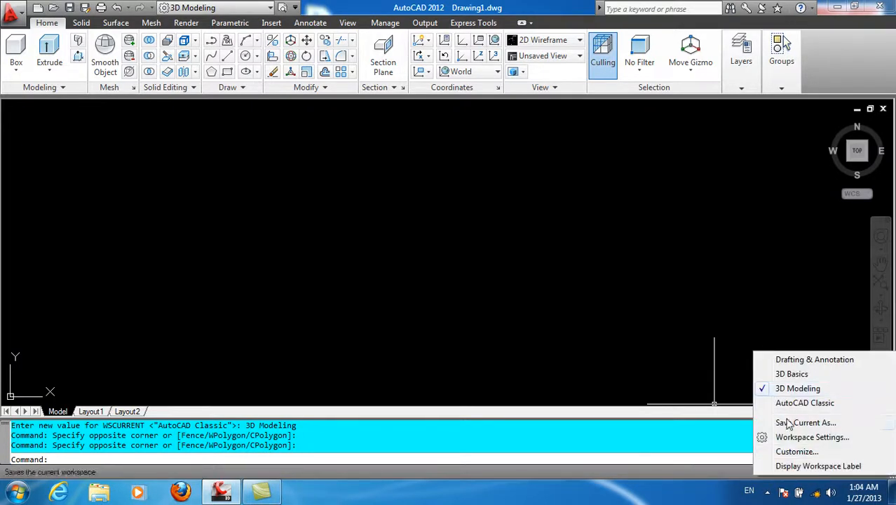
pyautogui.click(590, 276)
pyautogui.click(501, 328)
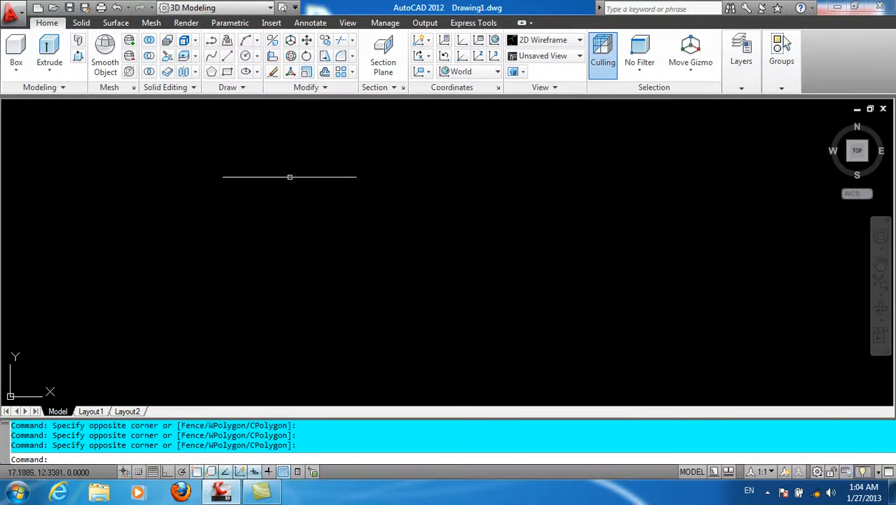
pyautogui.click(270, 7)
pyautogui.click(271, 7)
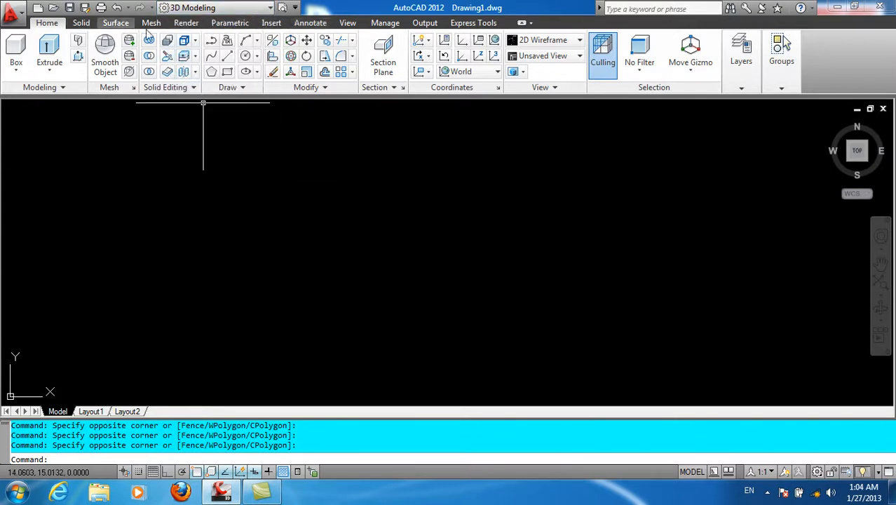
# Show the menu bar above the ribbon, and check the option for hiding it again.
pyautogui.click(295, 7)
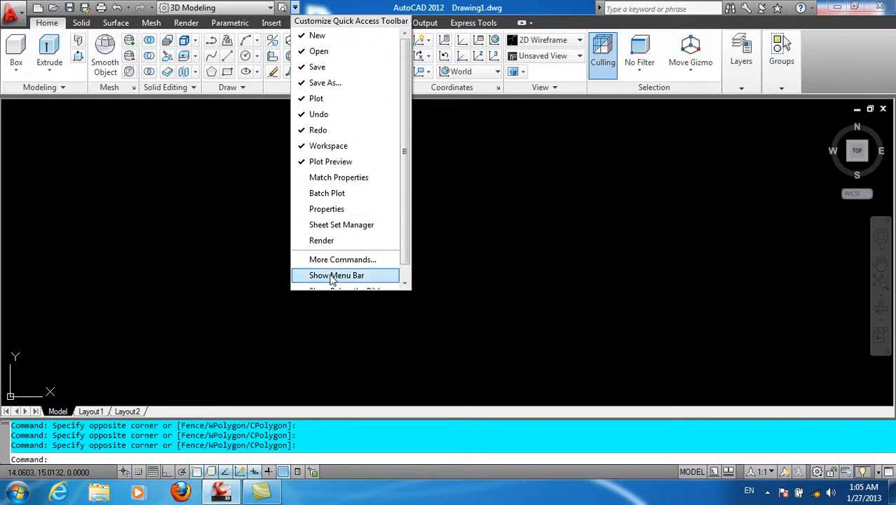
pyautogui.scroll(-1, 382, 289)
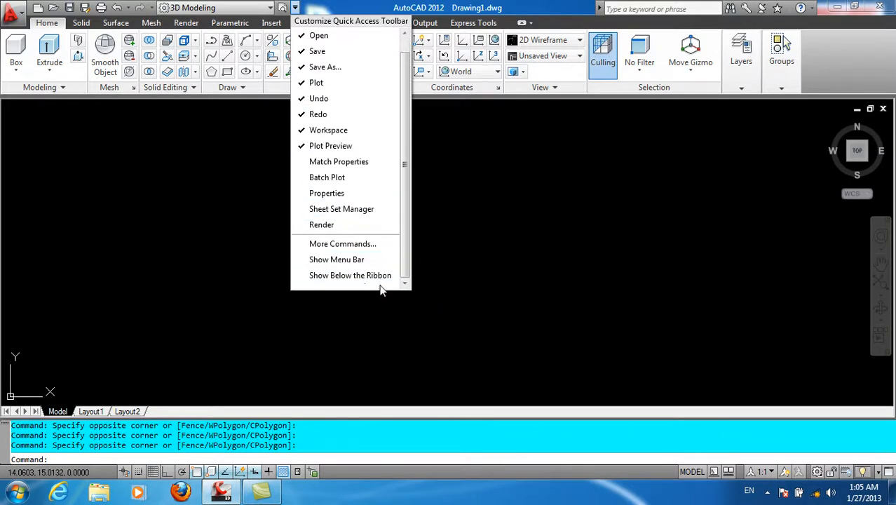
pyautogui.click(329, 260)
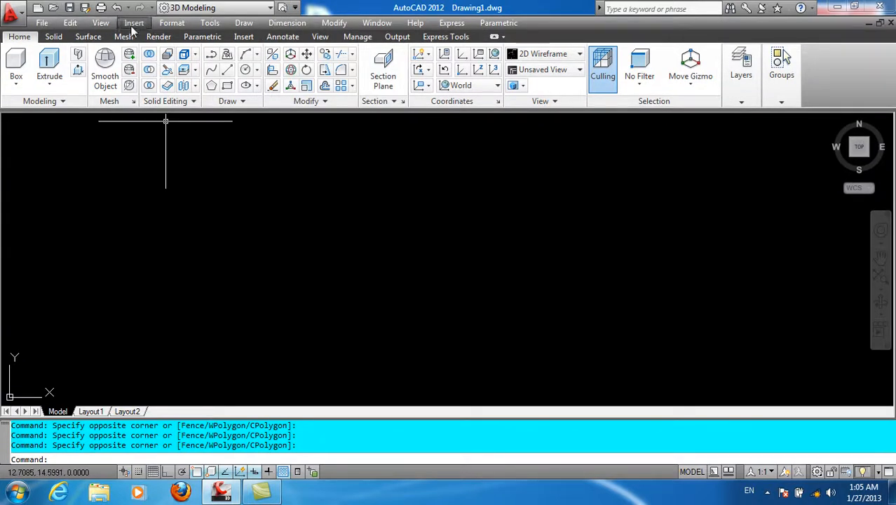
pyautogui.click(295, 8)
pyautogui.scroll(-1, 340, 280)
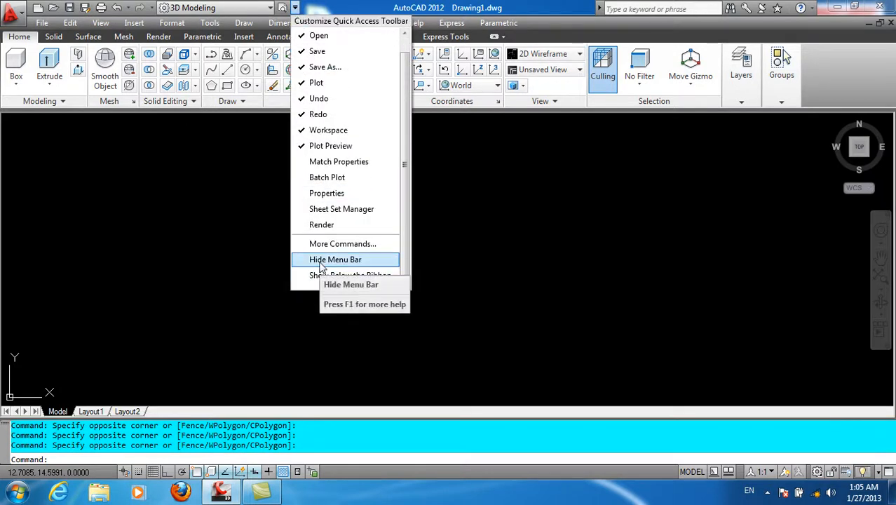
# Switch the workspace to AutoCAD Classic and close the Tool Palettes window.
pyautogui.click(270, 9)
pyautogui.click(271, 10)
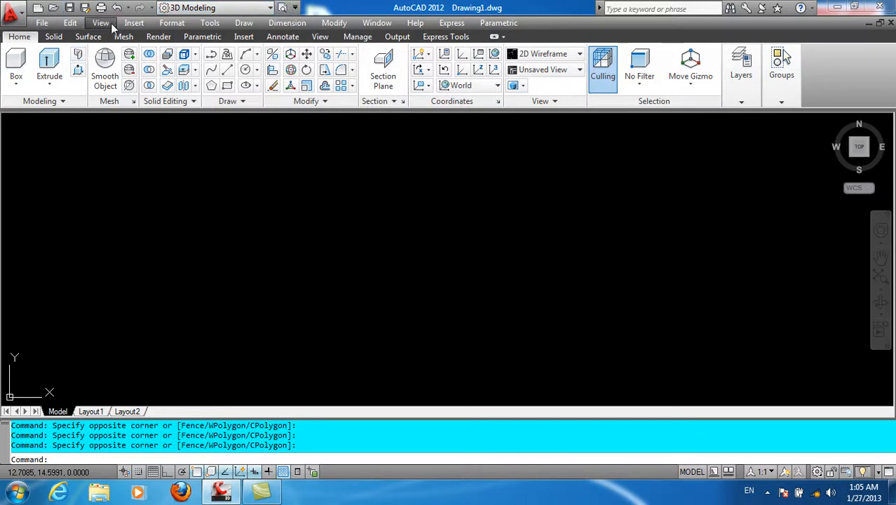
pyautogui.click(210, 23)
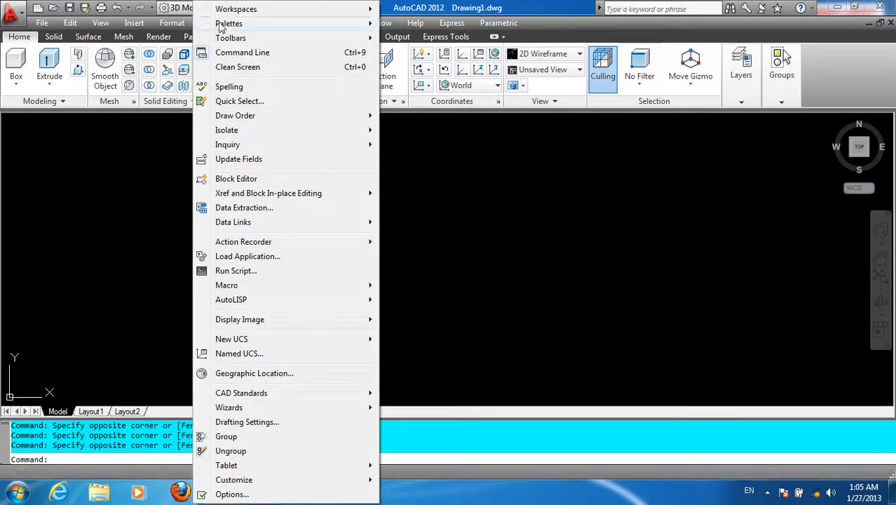
pyautogui.moveTo(280, 11)
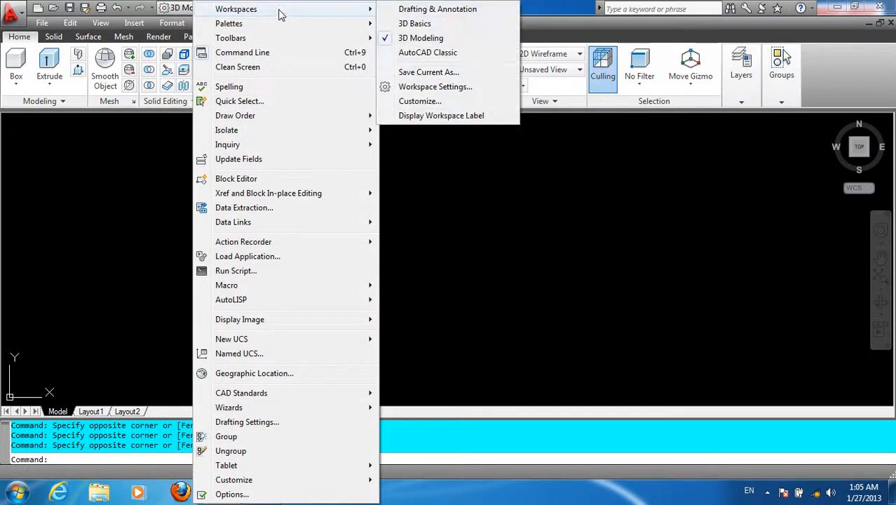
pyautogui.click(417, 52)
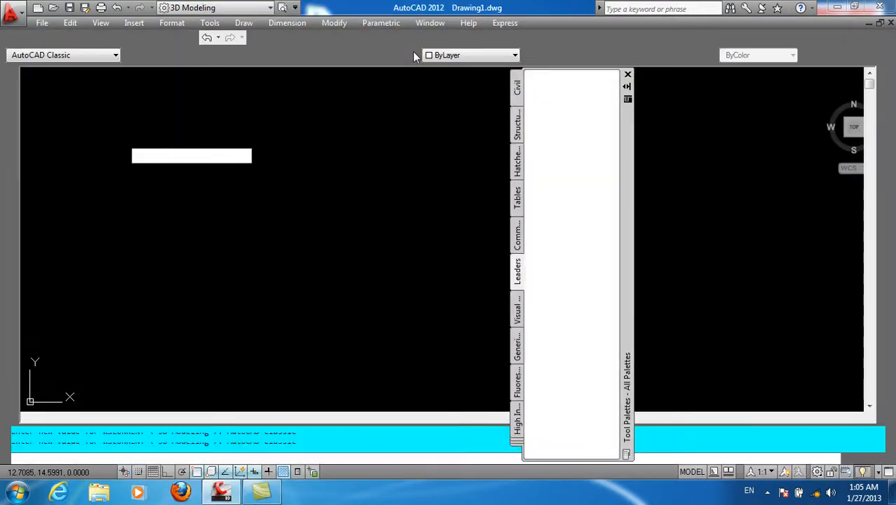
pyautogui.click(628, 74)
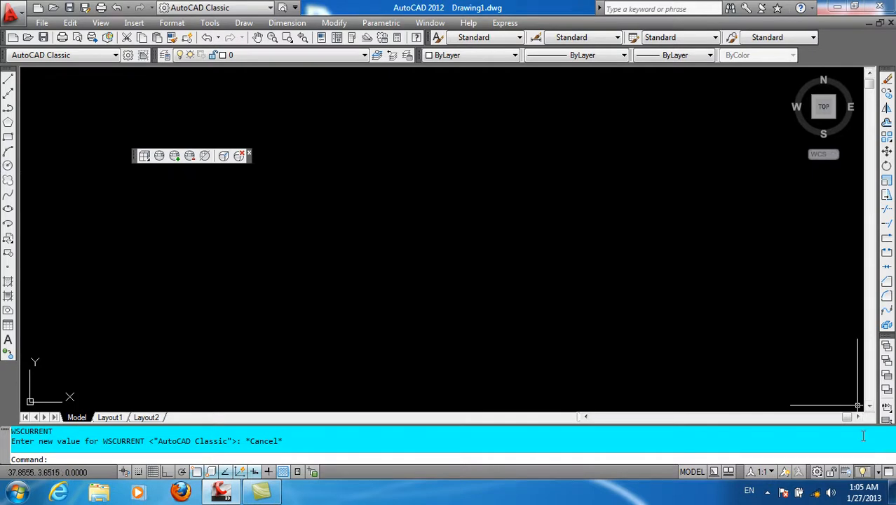
# Examine the different places where the workspace can be switched, keeping AutoCAD Classic as the current workspace.
pyautogui.click(817, 471)
pyautogui.click(480, 194)
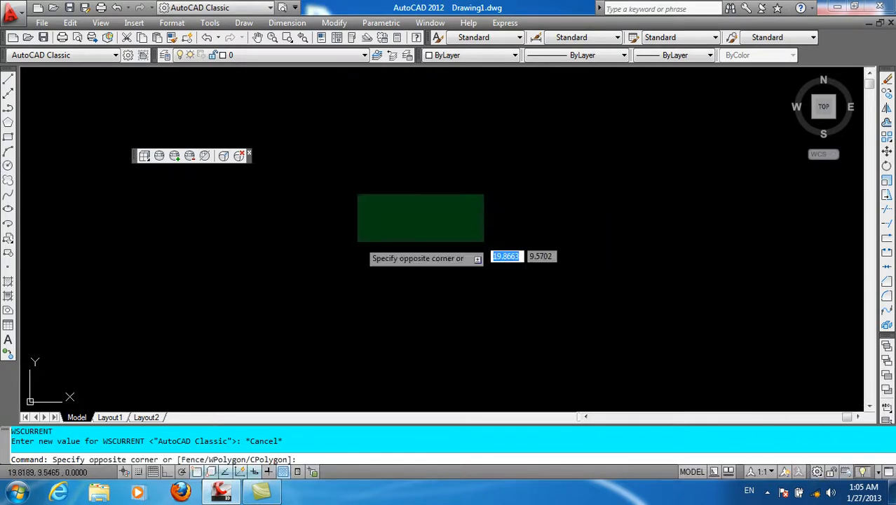
pyautogui.click(406, 224)
pyautogui.click(254, 9)
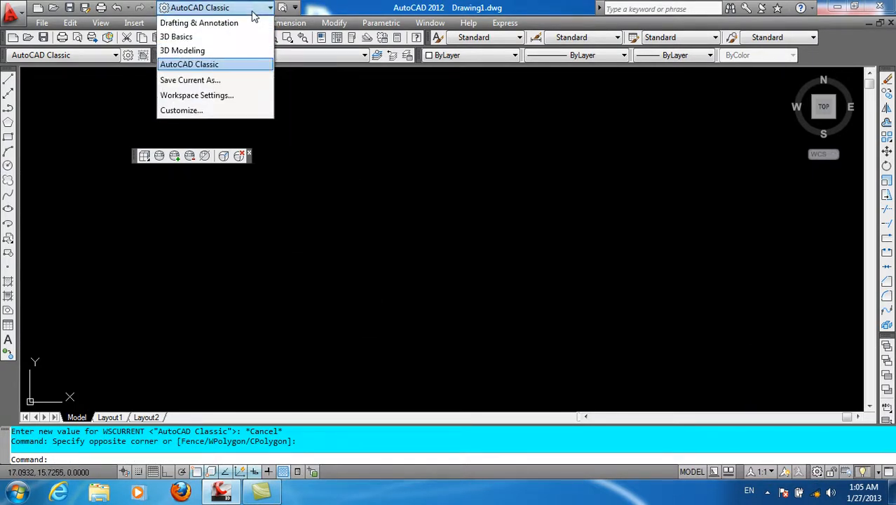
pyautogui.click(253, 11)
pyautogui.click(210, 23)
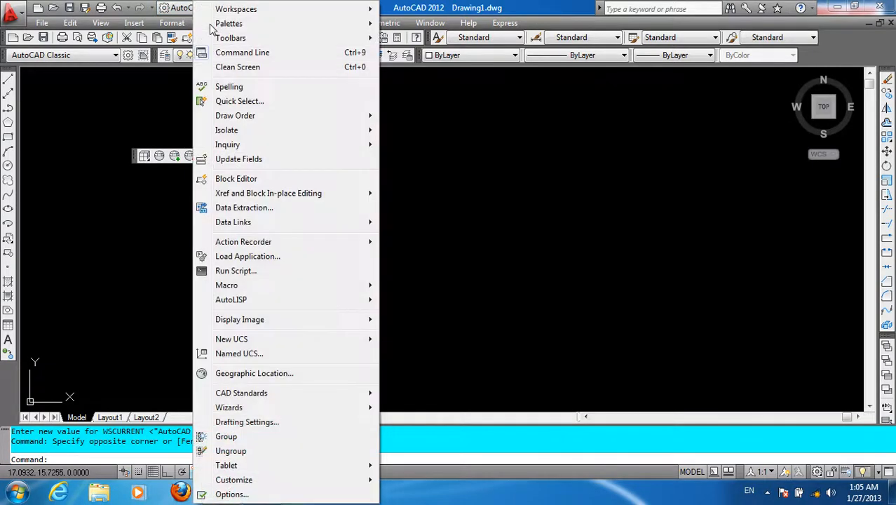
pyautogui.click(47, 125)
pyautogui.click(97, 92)
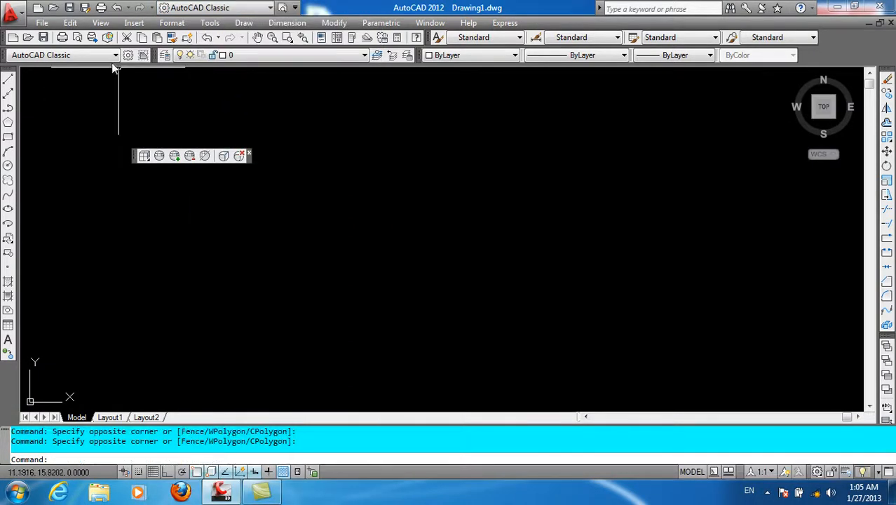
pyautogui.click(116, 55)
pyautogui.click(116, 55)
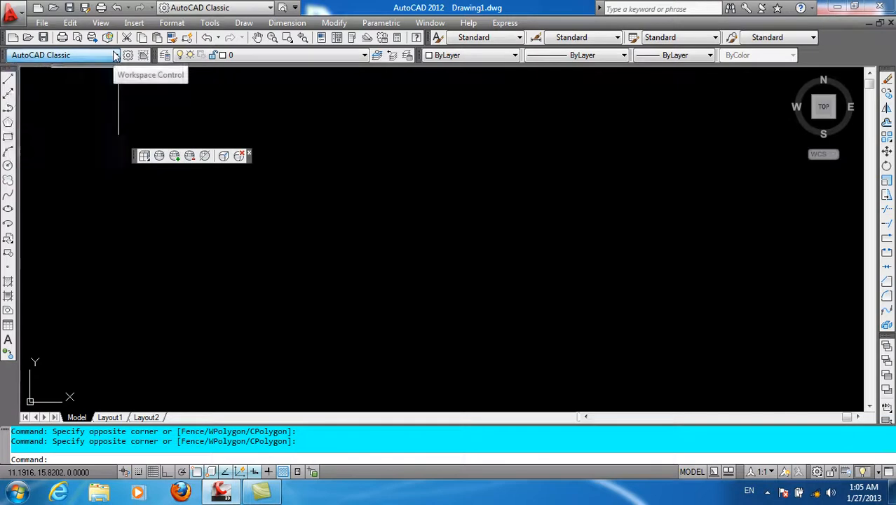
pyautogui.click(204, 100)
pyautogui.click(156, 126)
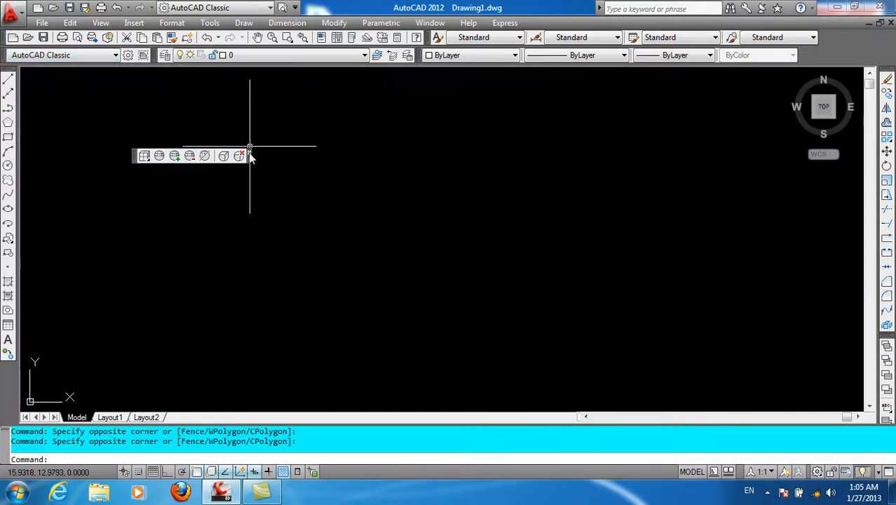
# Close the floating mesh toolbar over the drawing area, leaving no objects selected.
pyautogui.click(250, 154)
pyautogui.click(383, 167)
pyautogui.click(271, 225)
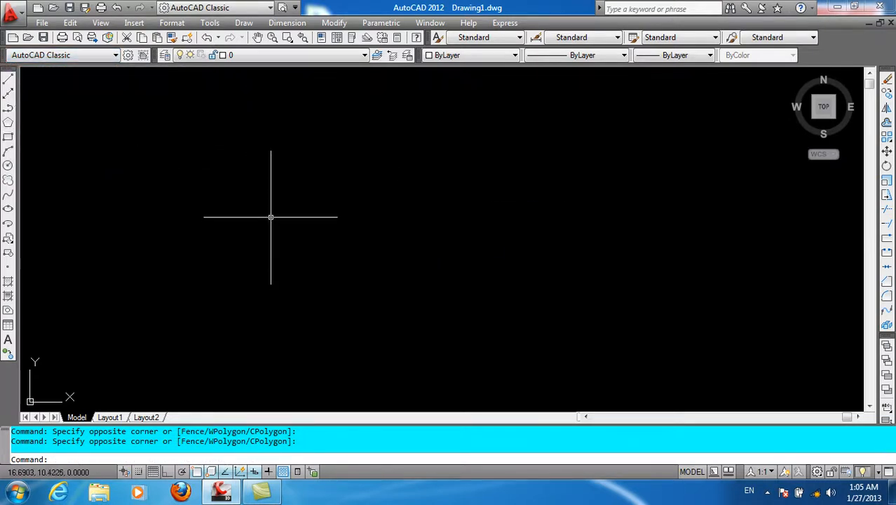
pyautogui.press('Escape')
pyautogui.click(429, 196)
pyautogui.click(285, 269)
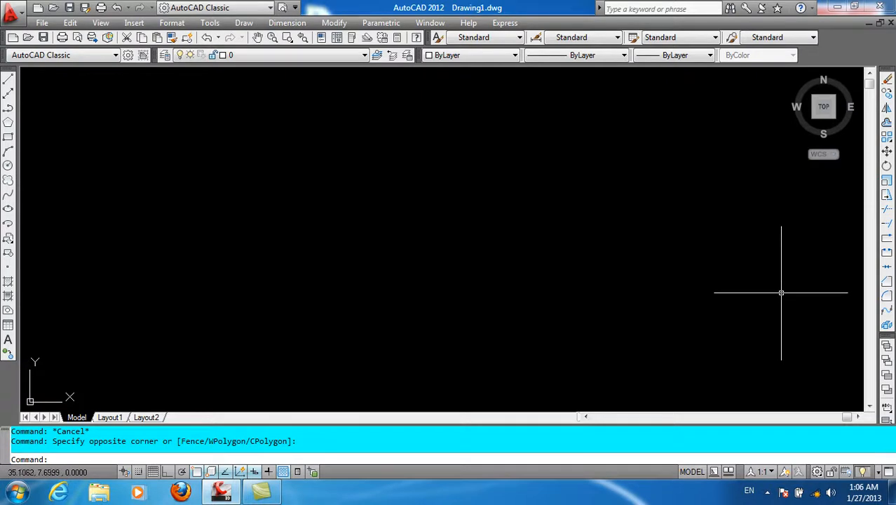
# Turn on Clean Screen to hide the toolbars and enlarge the drawing area.
pyautogui.hotkey('ctrl', '0')
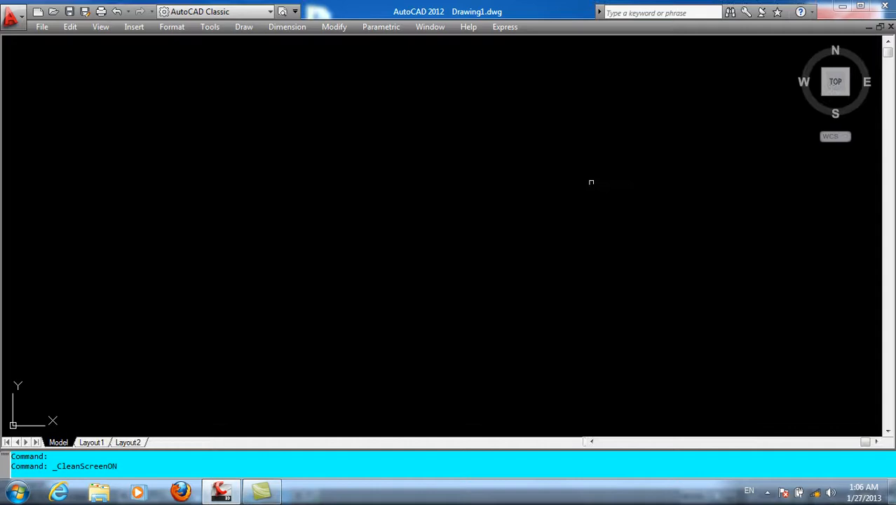
pyautogui.click(591, 182)
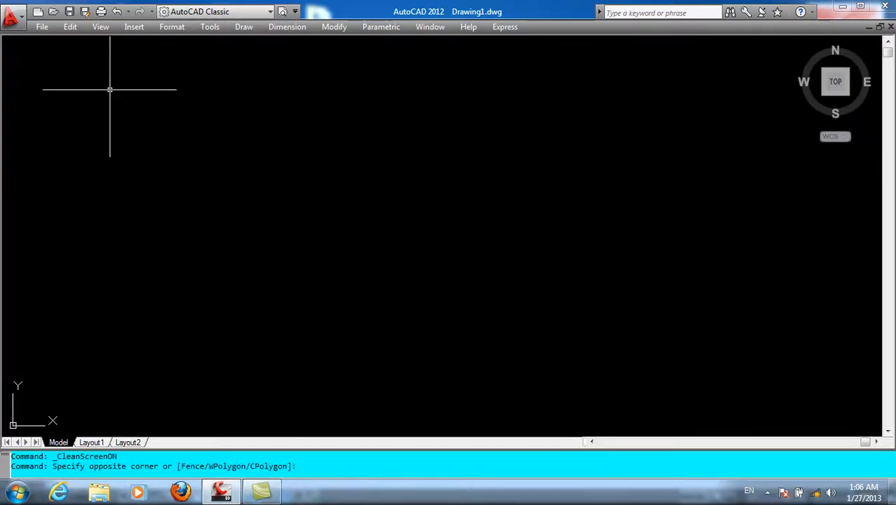
pyautogui.click(329, 191)
# Draw an open chain of three connected line segments in the middle of the drawing area with the Line command.
pyautogui.write('l')
pyautogui.press('Return')
pyautogui.click(314, 250)
pyautogui.click(515, 239)
pyautogui.click(416, 274)
pyautogui.press('Return')
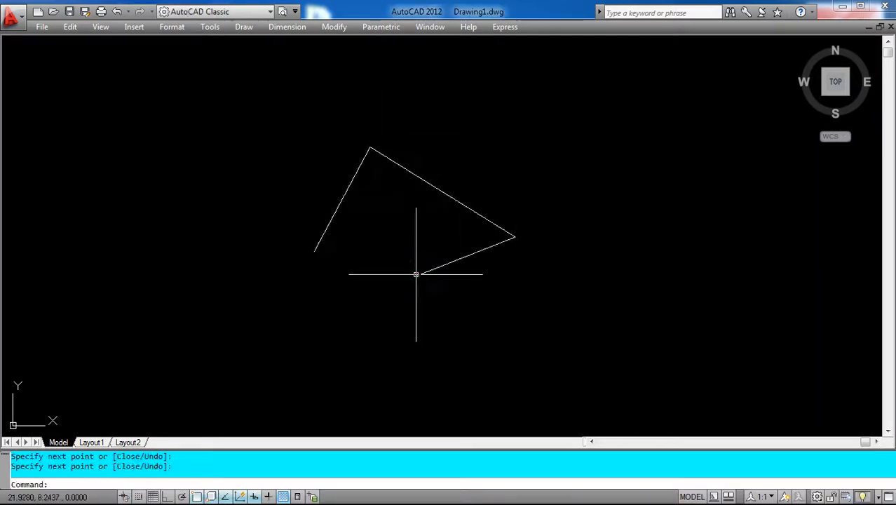
# Draw a circle with a radius of about 4 units, centred beside the open chain of lines.
pyautogui.write('c')
pyautogui.press('Return')
pyautogui.click(257, 248)
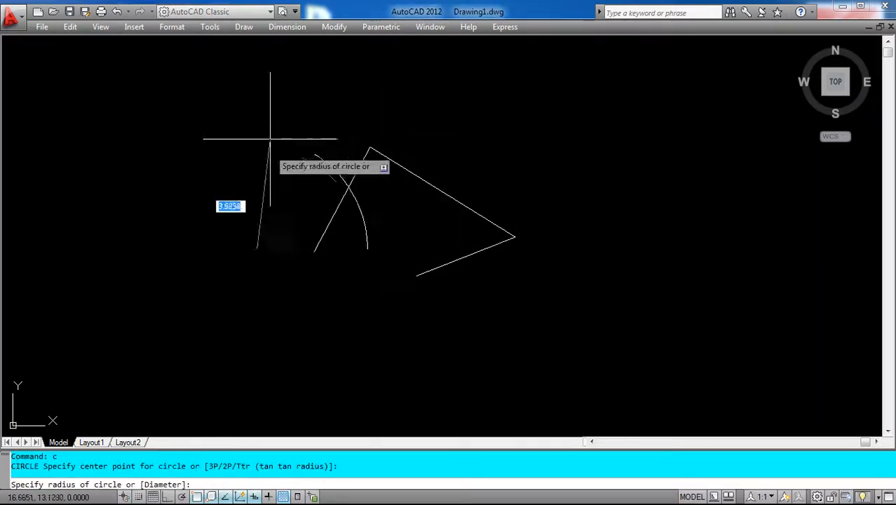
pyautogui.click(279, 137)
pyautogui.click(356, 194)
pyautogui.click(325, 231)
pyautogui.press('Return')
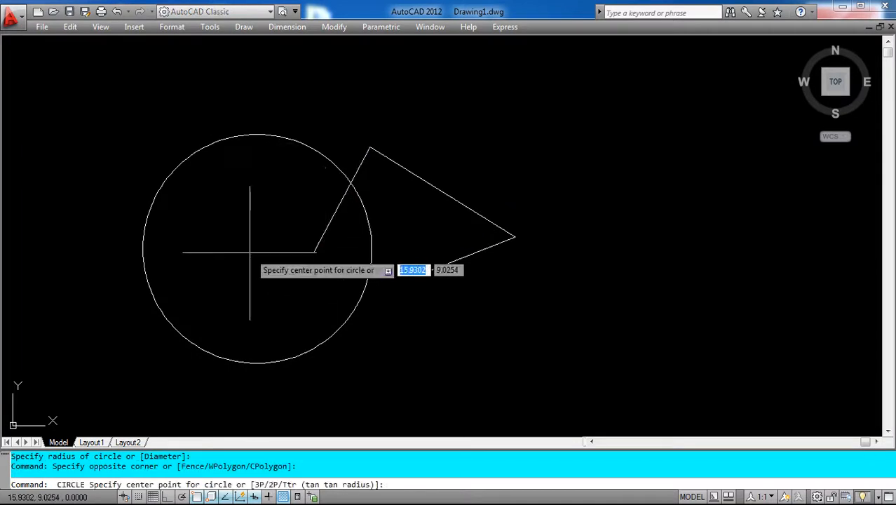
pyautogui.press('Escape')
# Draw a three-point arc that starts on the upper sloping line and curves over its far end.
pyautogui.write('a')
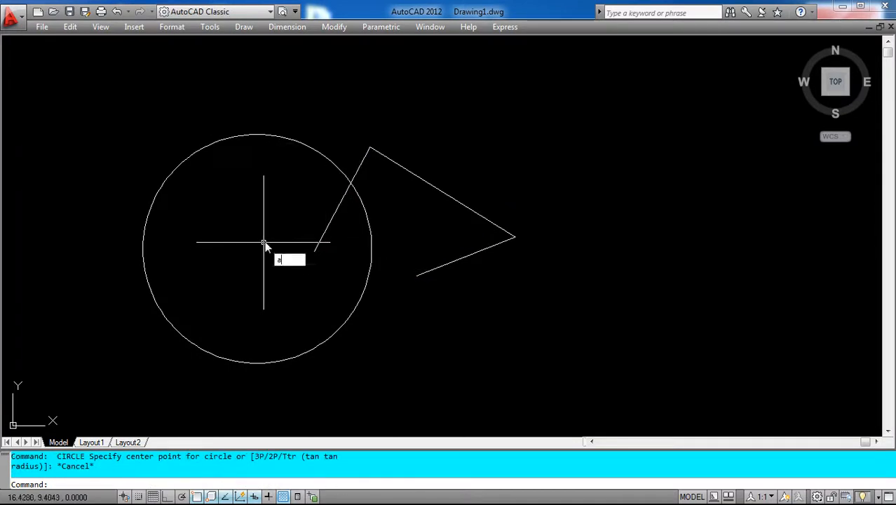
pyautogui.press('Return')
pyautogui.click(516, 238)
pyautogui.click(538, 130)
pyautogui.click(616, 250)
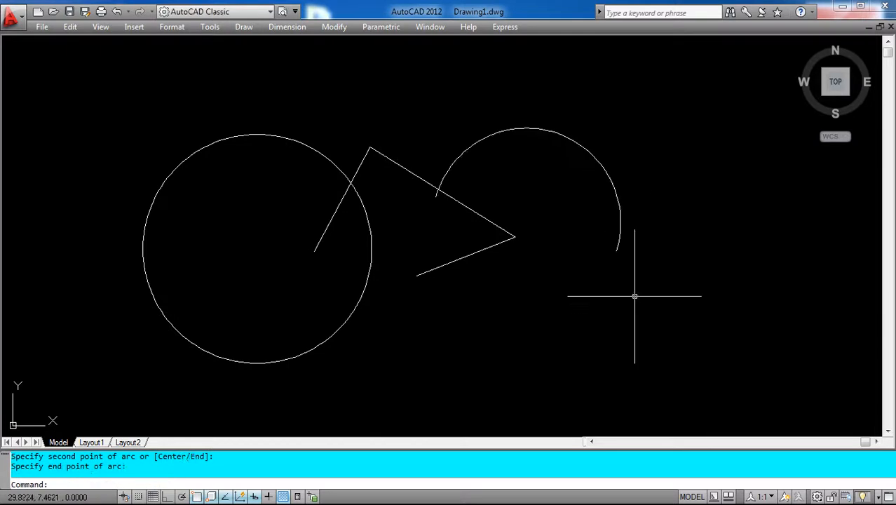
# Select the circle, the lines and the arc with one crossing window and erase them.
pyautogui.click(631, 288)
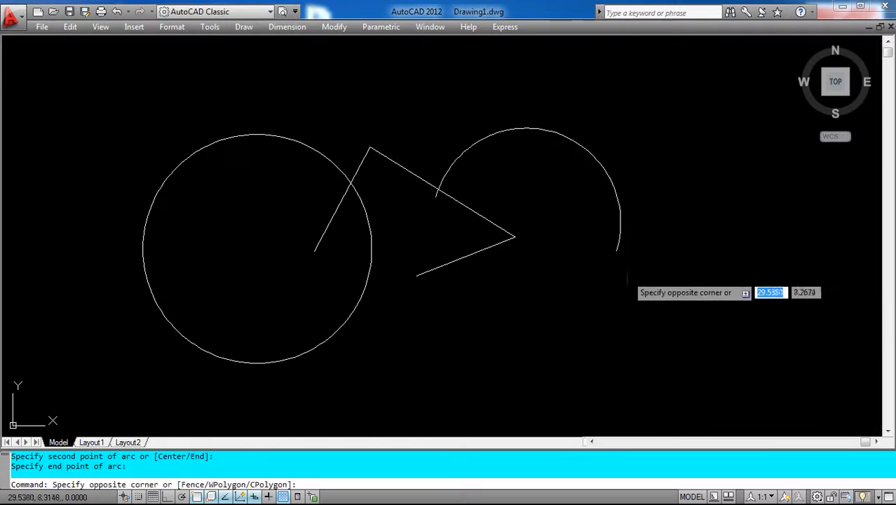
pyautogui.click(637, 142)
pyautogui.click(638, 128)
pyautogui.click(129, 354)
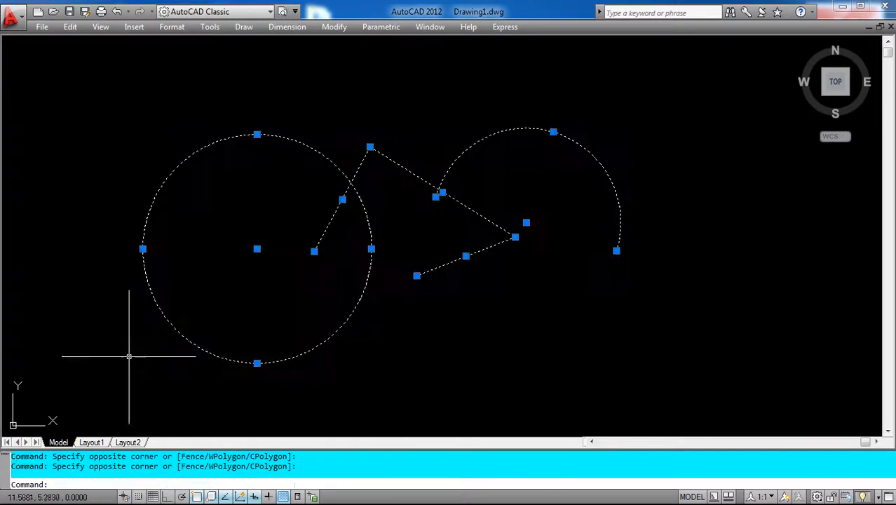
pyautogui.press('Delete')
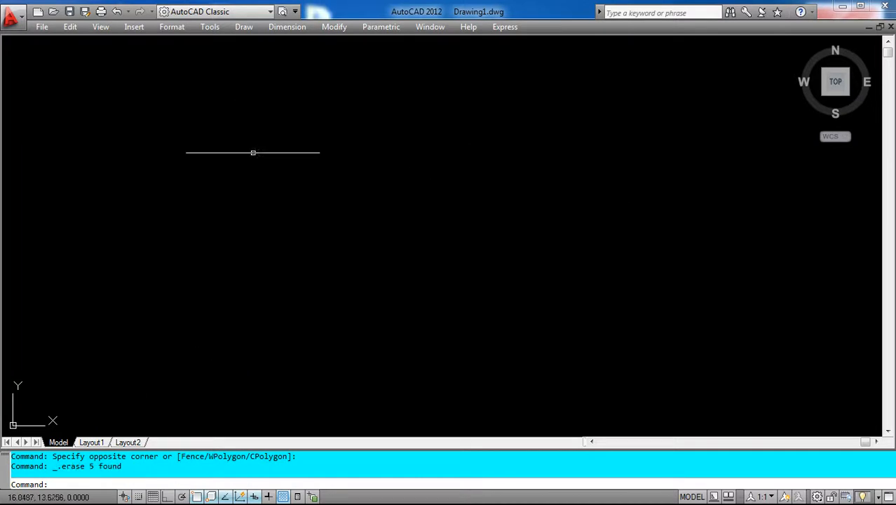
# Turn Clean Screen off and on again, and hide the menu bar.
pyautogui.hotkey('ctrl', '0')
pyautogui.hotkey('ctrl', '0')
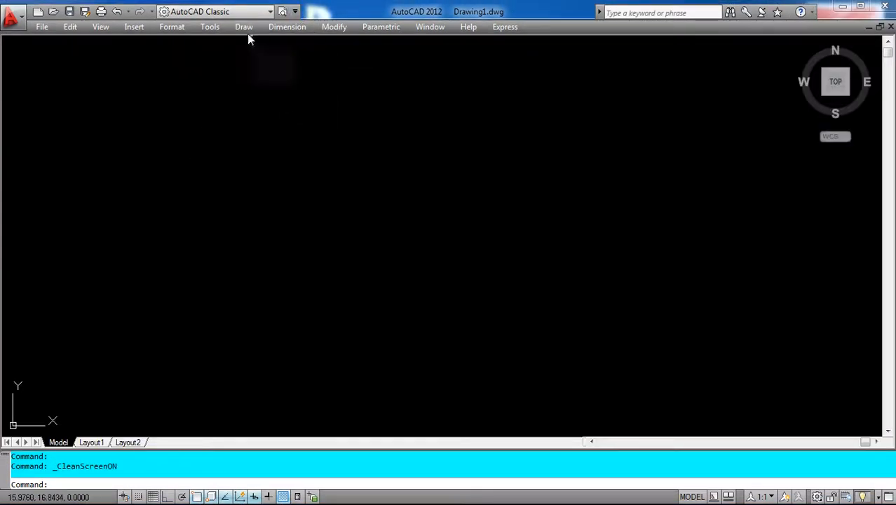
pyautogui.click(244, 27)
pyautogui.click(293, 13)
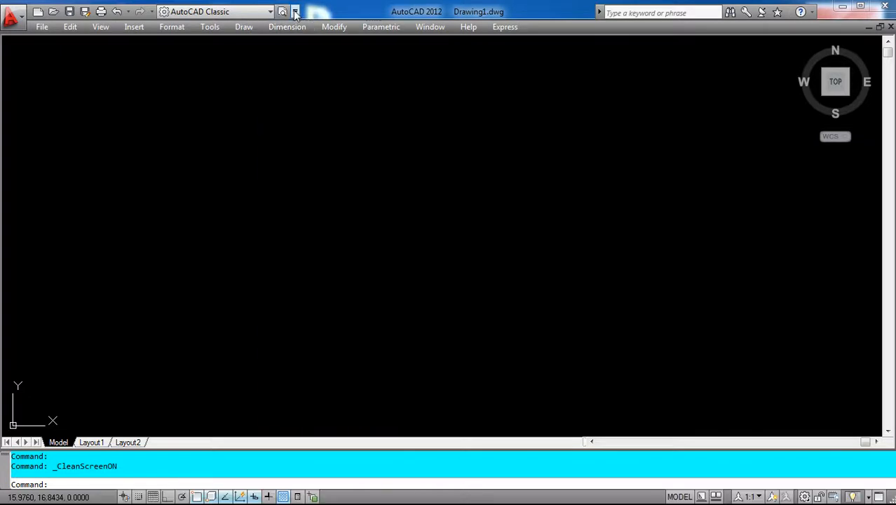
pyautogui.click(295, 13)
pyautogui.click(341, 279)
pyautogui.click(457, 144)
pyautogui.click(265, 317)
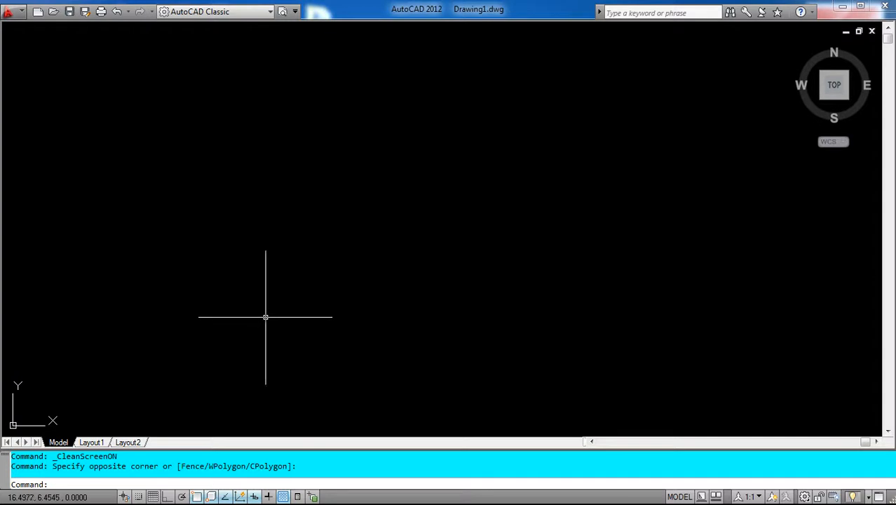
# Turn off Clean Screen to restore the toolbars, and show the menu bar again.
pyautogui.hotkey('ctrl', '0')
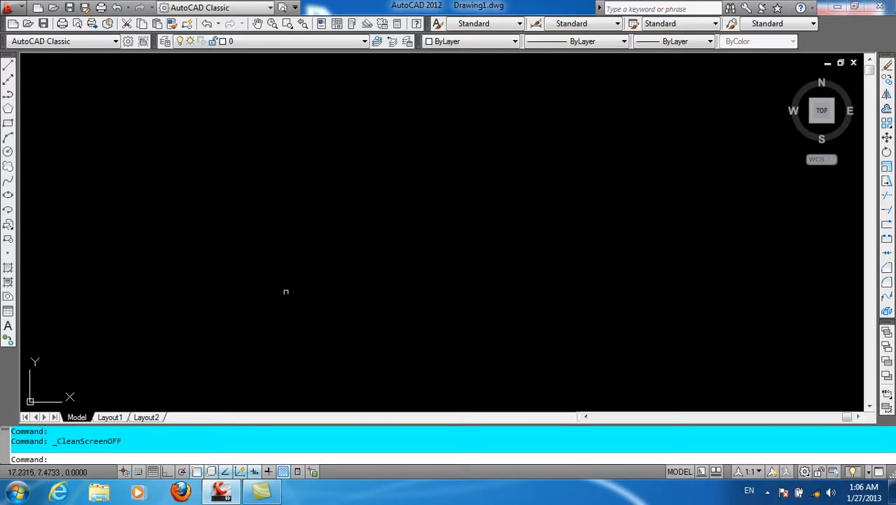
pyautogui.click(295, 7)
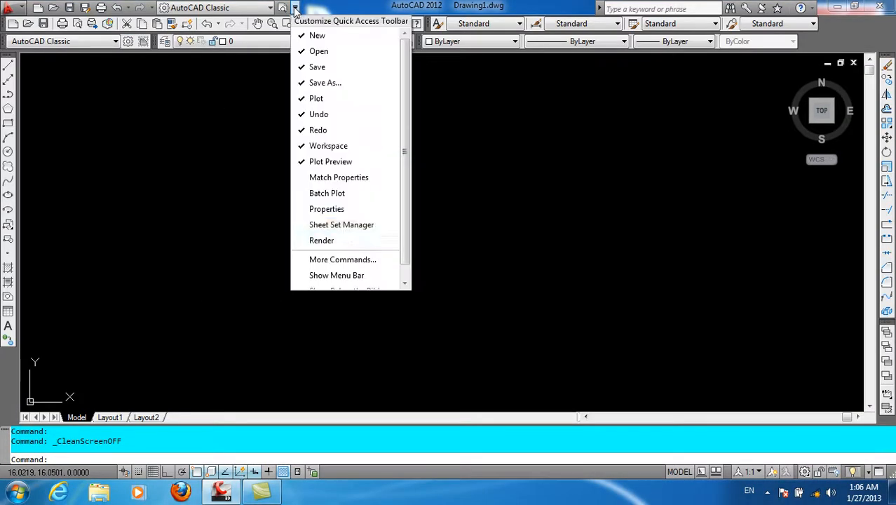
pyautogui.click(322, 277)
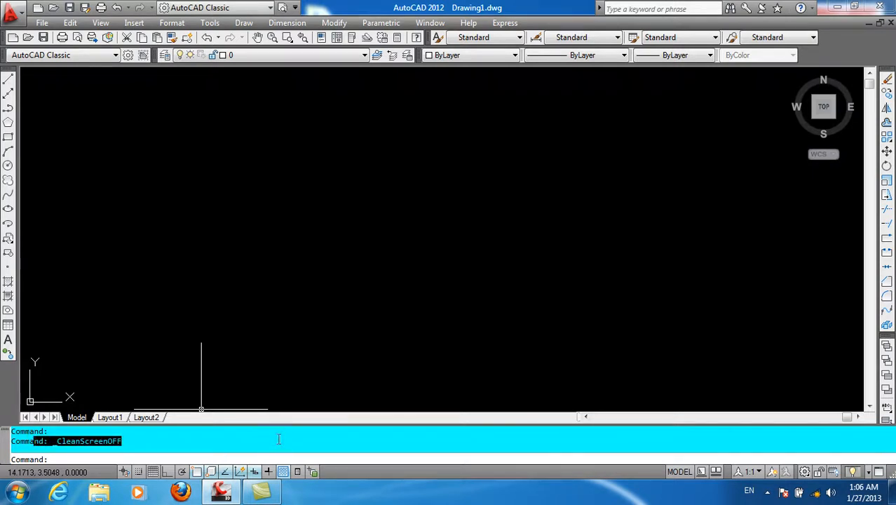
pyautogui.press('Escape')
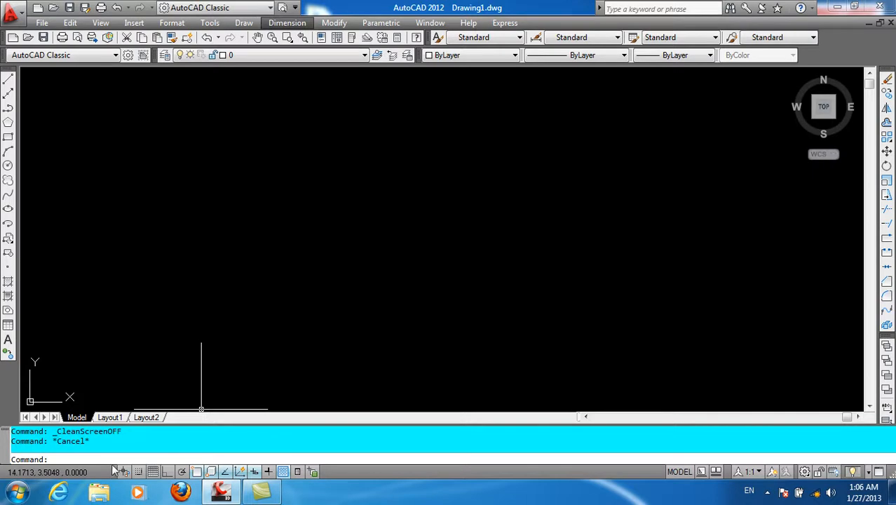
pyautogui.click(144, 316)
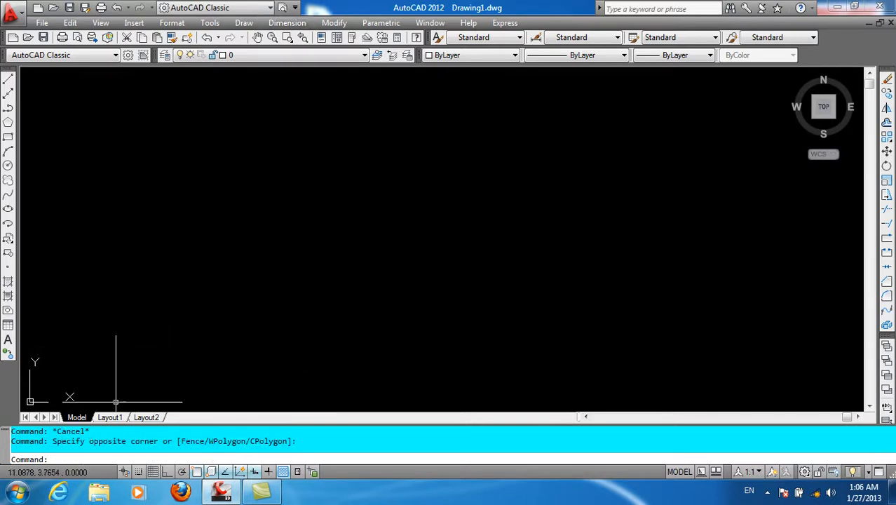
# Draw four construction lines that fan out through one common point near the coordinate origin icon.
pyautogui.click(8, 109)
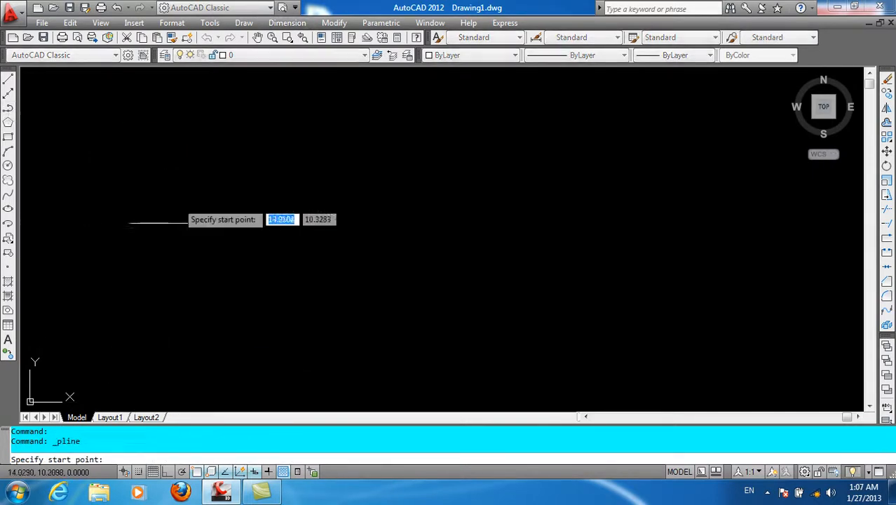
pyautogui.click(8, 94)
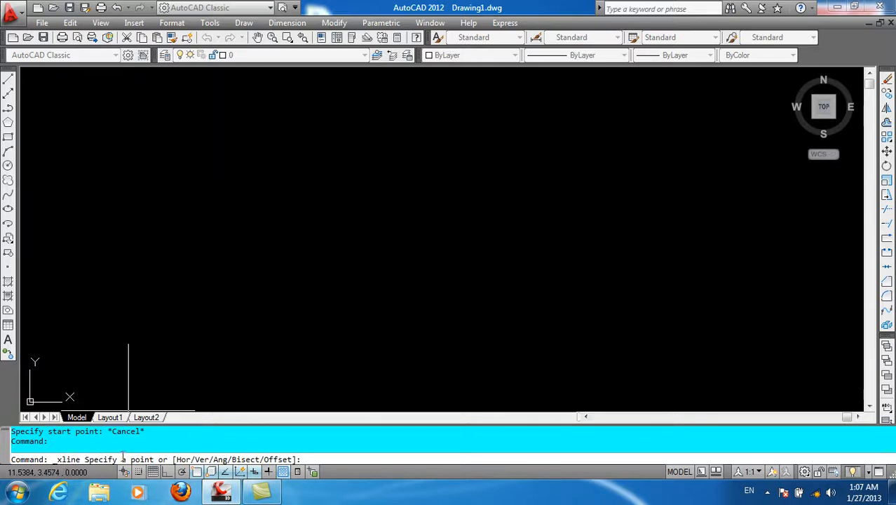
pyautogui.click(140, 344)
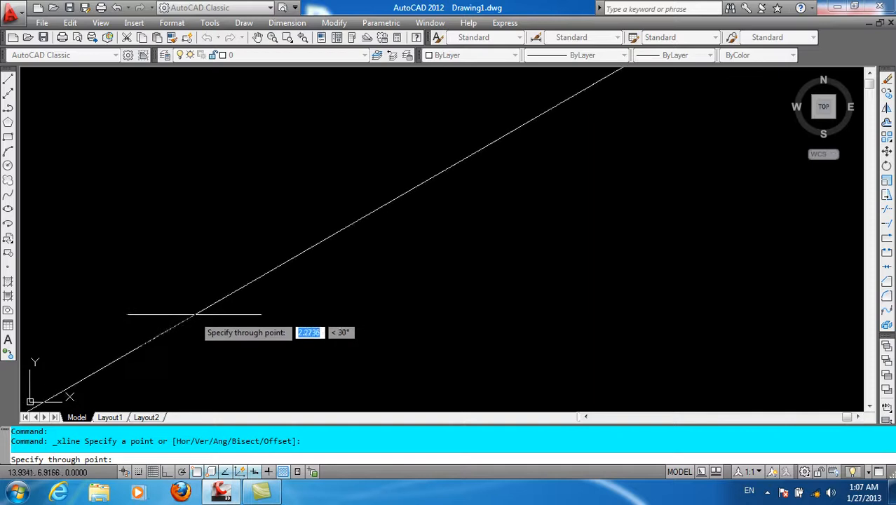
pyautogui.click(215, 265)
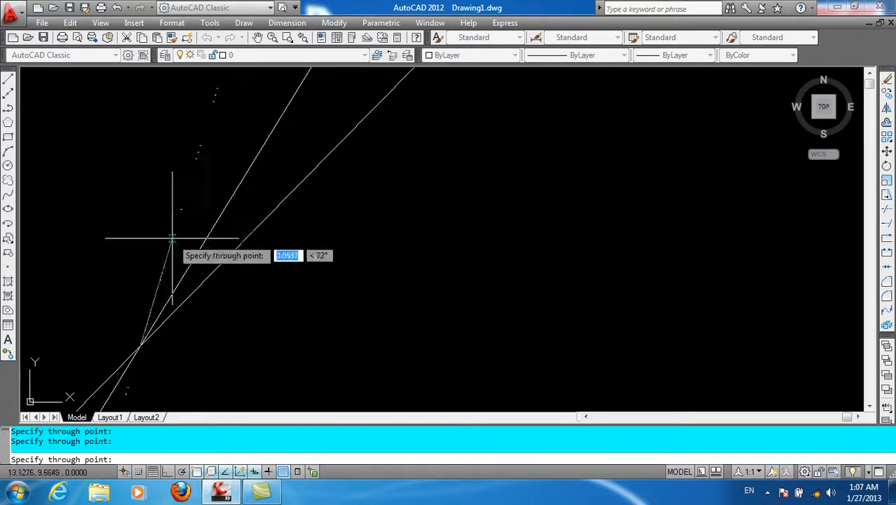
pyautogui.click(172, 238)
pyautogui.click(132, 226)
pyautogui.press('Escape')
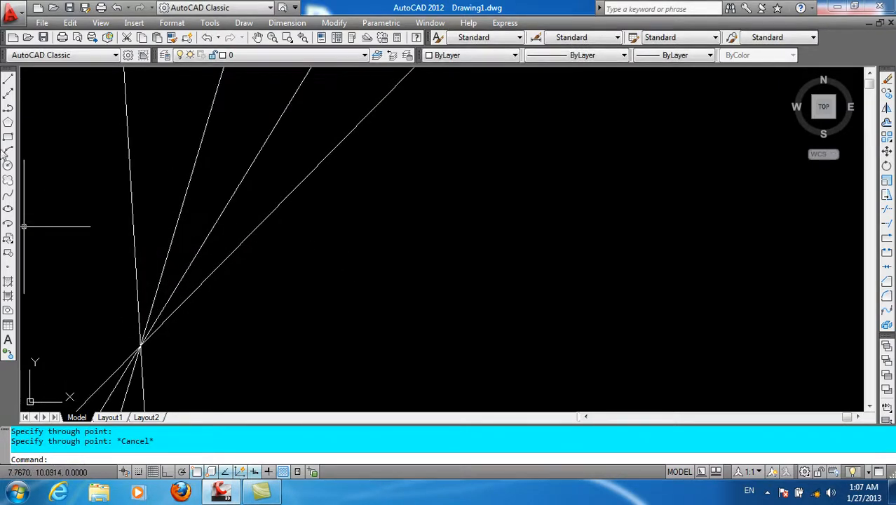
# Examine the command-line prompts of the Construction Line, Rectangle and Circle commands without drawing anything.
pyautogui.click(7, 94)
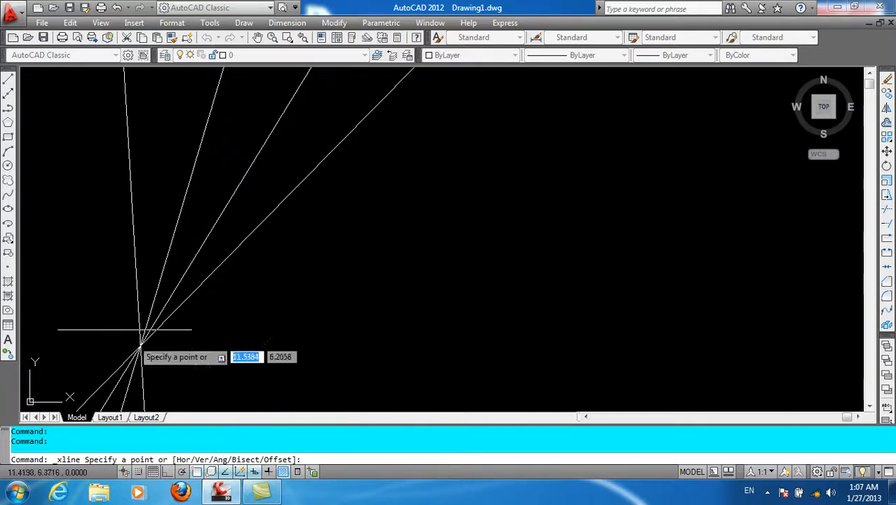
pyautogui.click(7, 138)
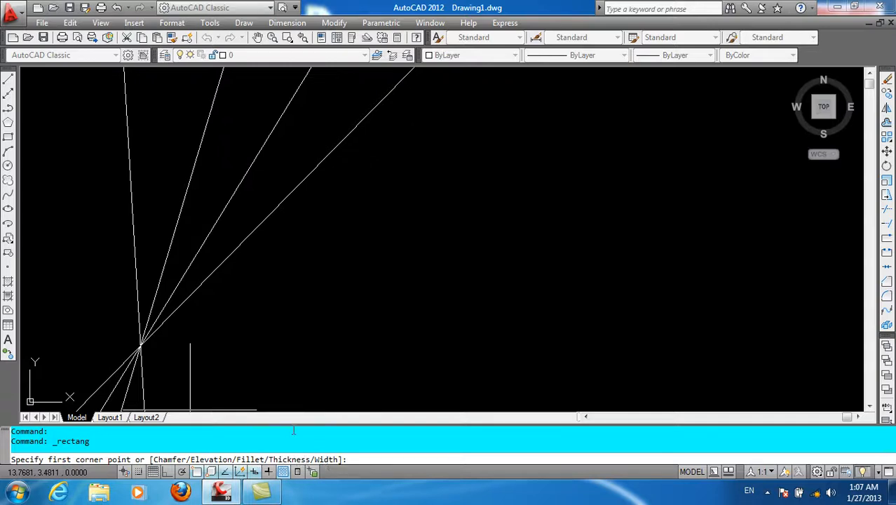
pyautogui.click(7, 165)
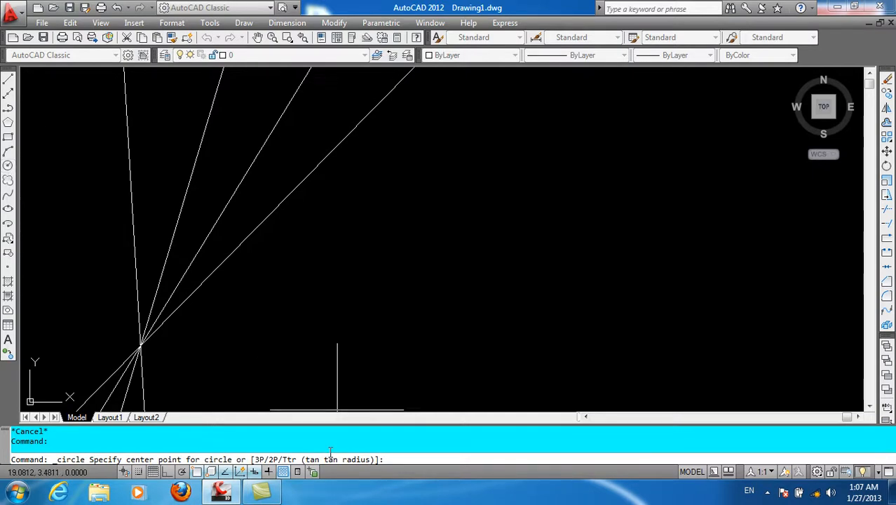
pyautogui.press('Escape')
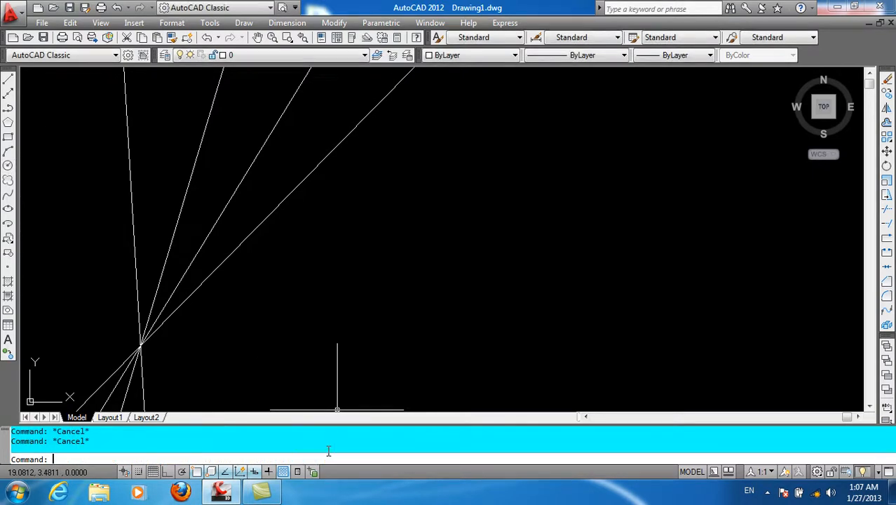
# Hide the command line and draw a horizontal rectangle beside the fan of construction lines.
pyautogui.hotkey('ctrl', '9')
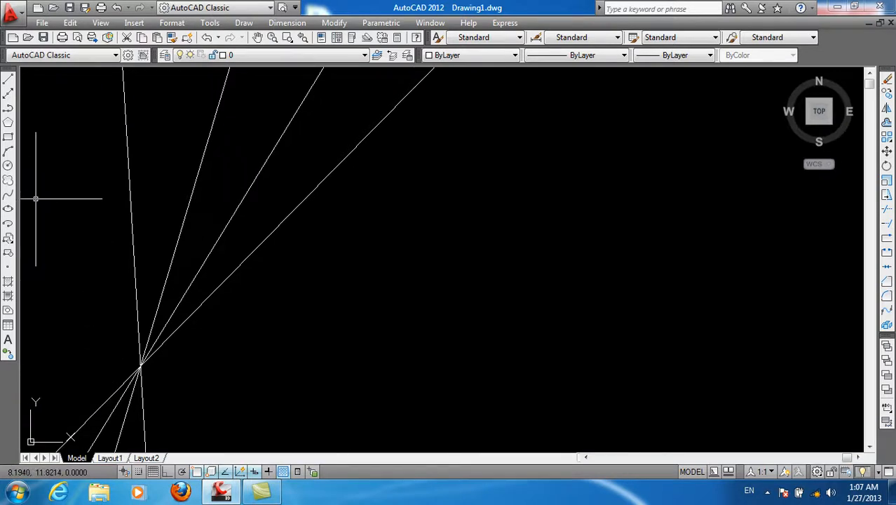
pyautogui.click(7, 122)
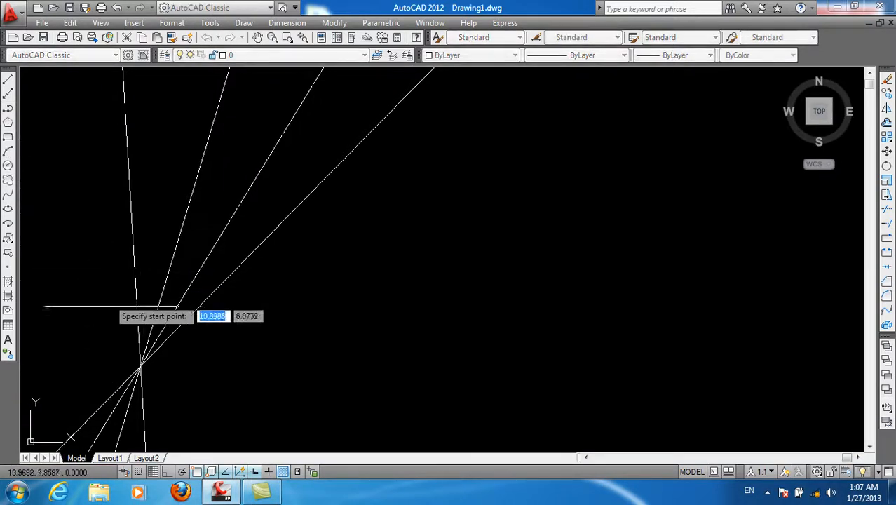
pyautogui.click(8, 137)
pyautogui.click(313, 340)
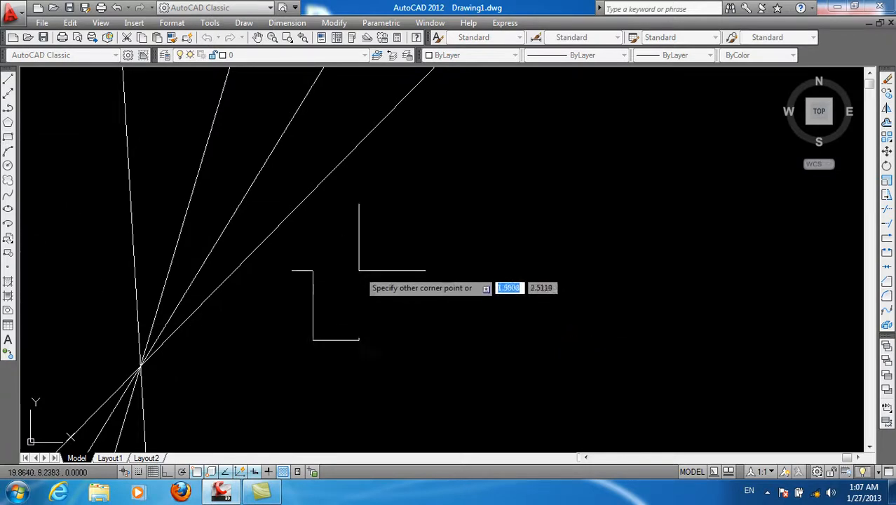
pyautogui.click(511, 225)
# Select the rectangle with a crossing window and stretch its left side outward by the midpoint grip.
pyautogui.click(375, 267)
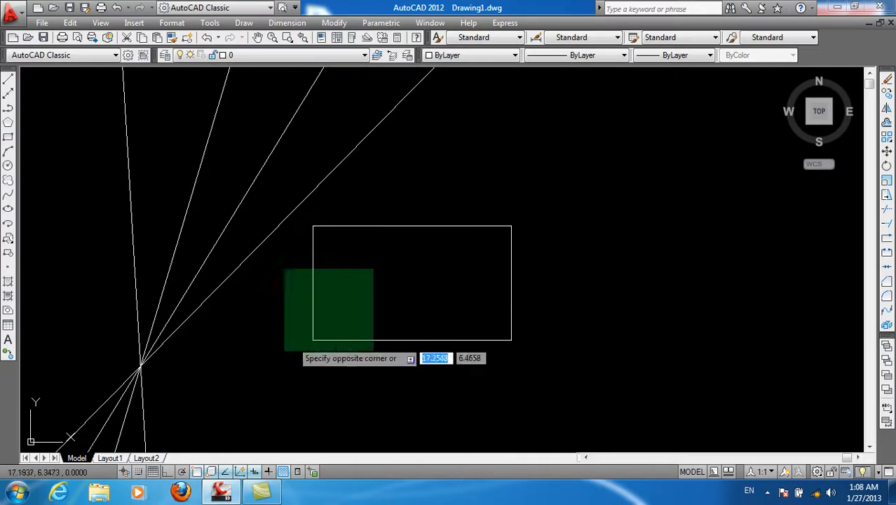
pyautogui.click(283, 359)
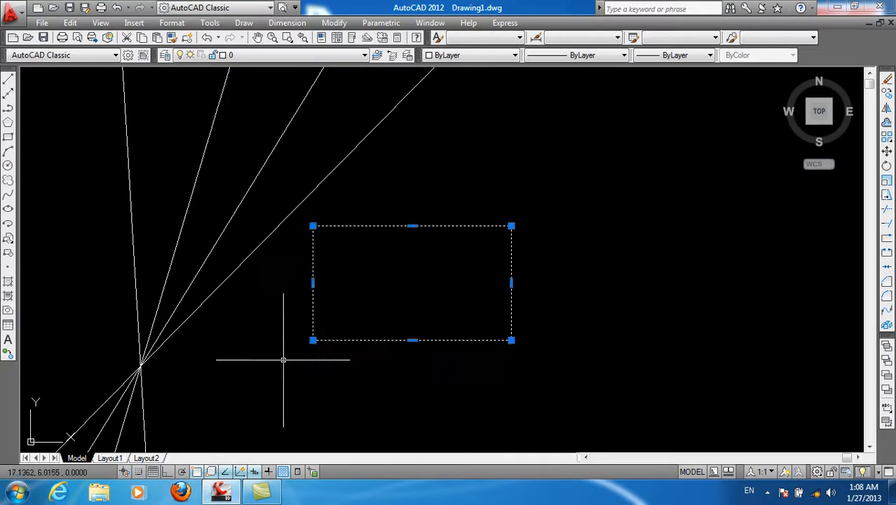
pyautogui.click(313, 283)
pyautogui.click(267, 286)
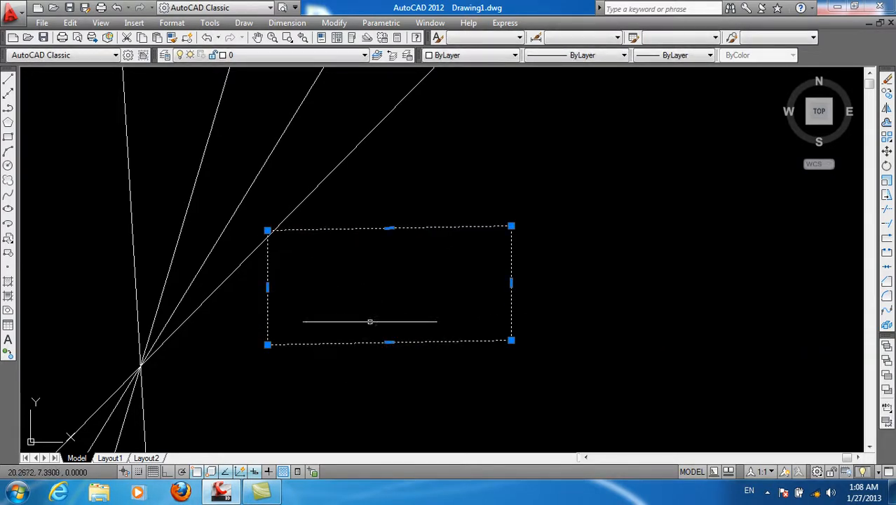
pyautogui.press('Escape')
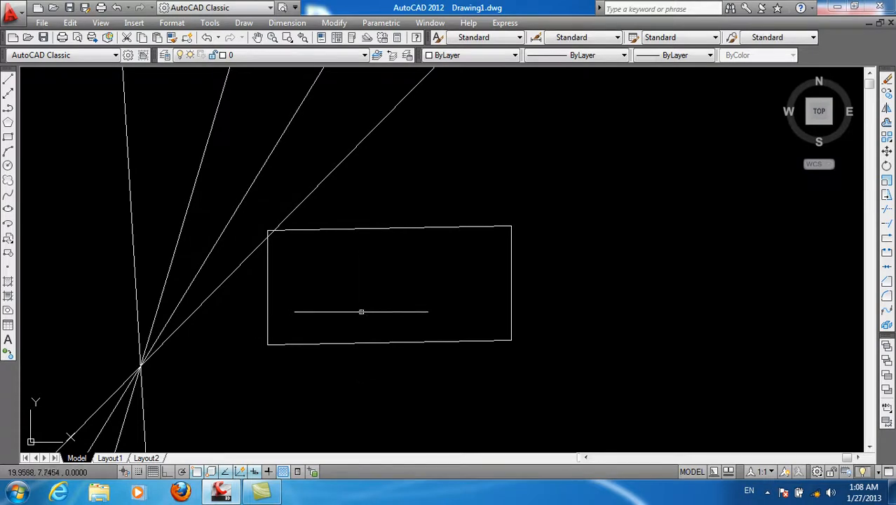
# Select the rectangle and all the construction lines with one crossing window and erase them.
pyautogui.click(464, 136)
pyautogui.click(104, 382)
pyautogui.press('Delete')
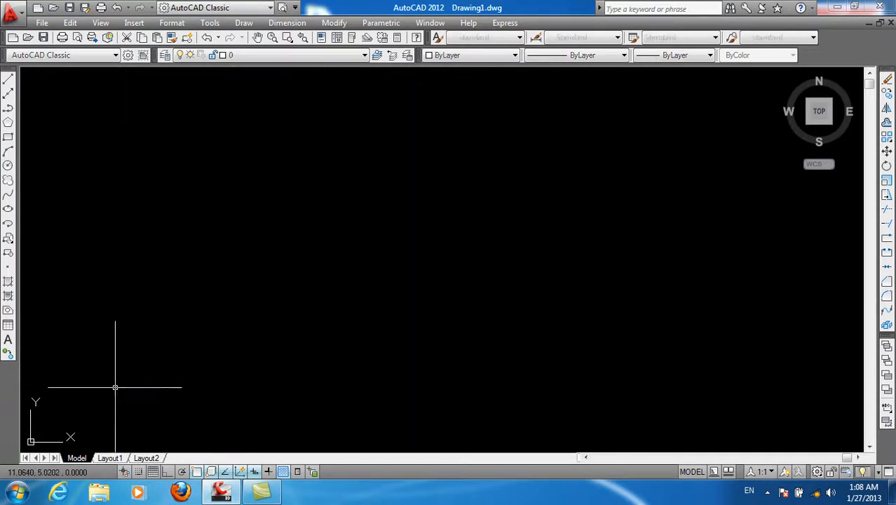
# Show the command line again and draw a single line rising at about 38° using the L command alias.
pyautogui.hotkey('ctrl', '9')
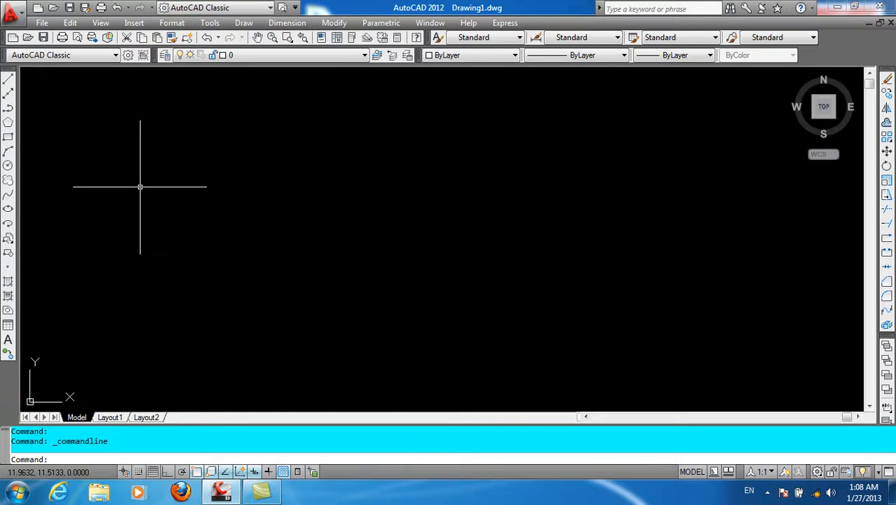
pyautogui.write('L')
pyautogui.press('Return')
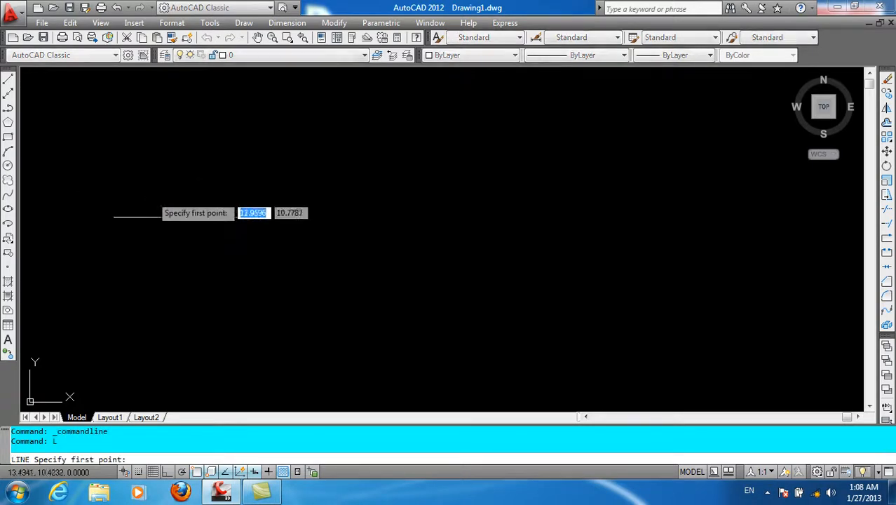
pyautogui.click(227, 299)
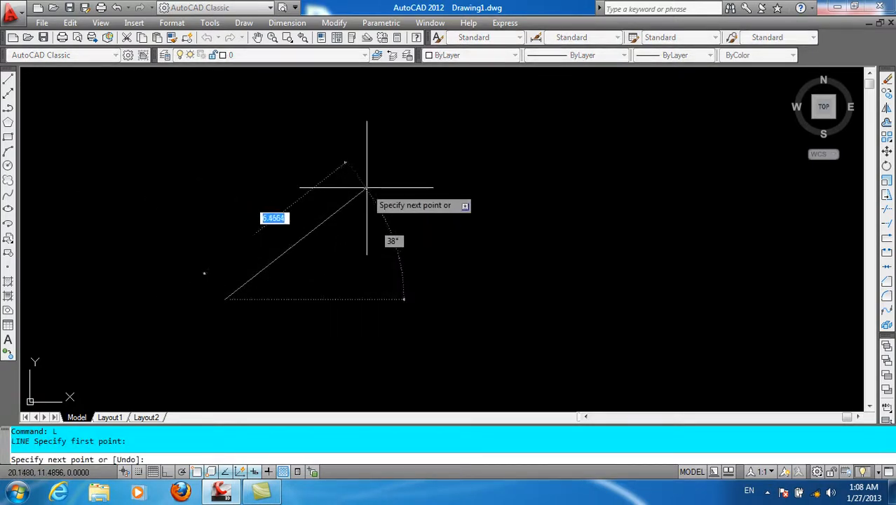
pyautogui.click(398, 161)
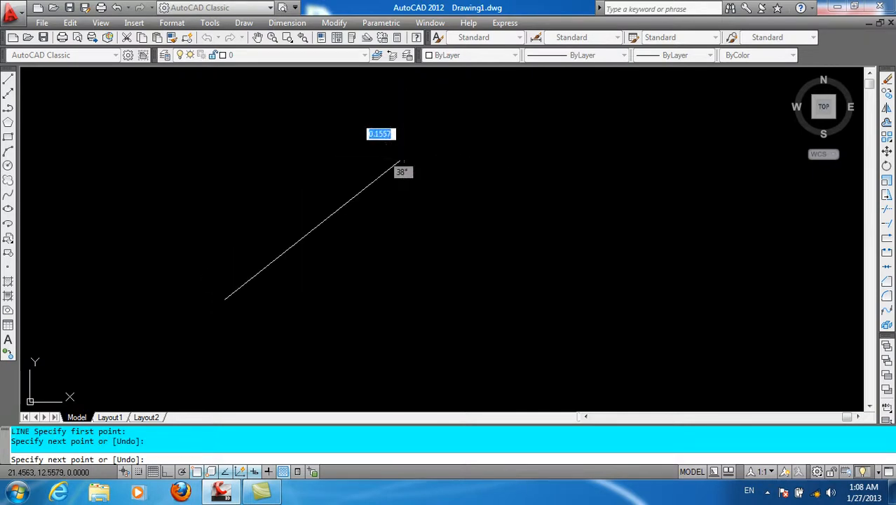
pyautogui.press('Return')
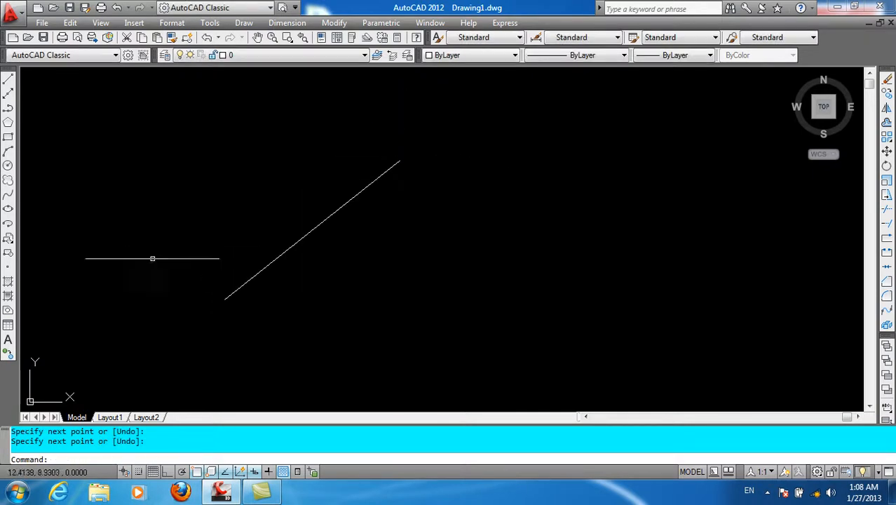
# Draw a large circle centred below the sloping line so that it encloses the whole line.
pyautogui.click(8, 166)
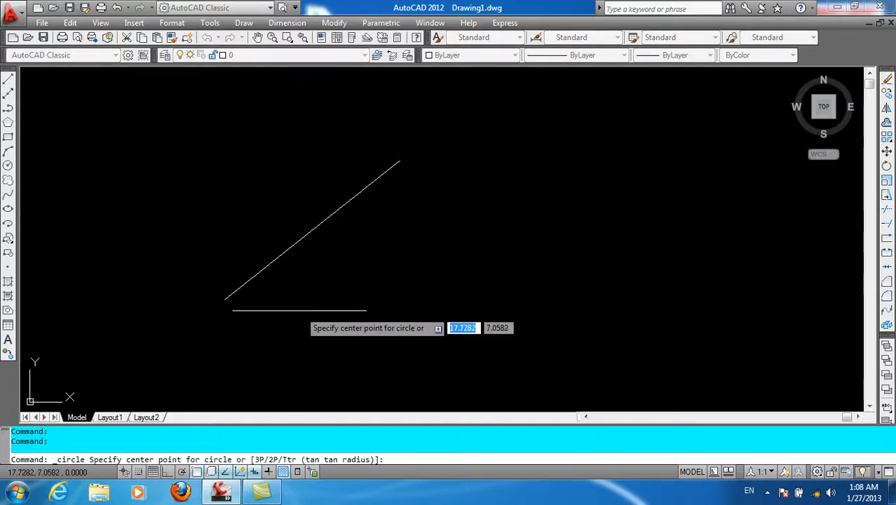
pyautogui.click(334, 309)
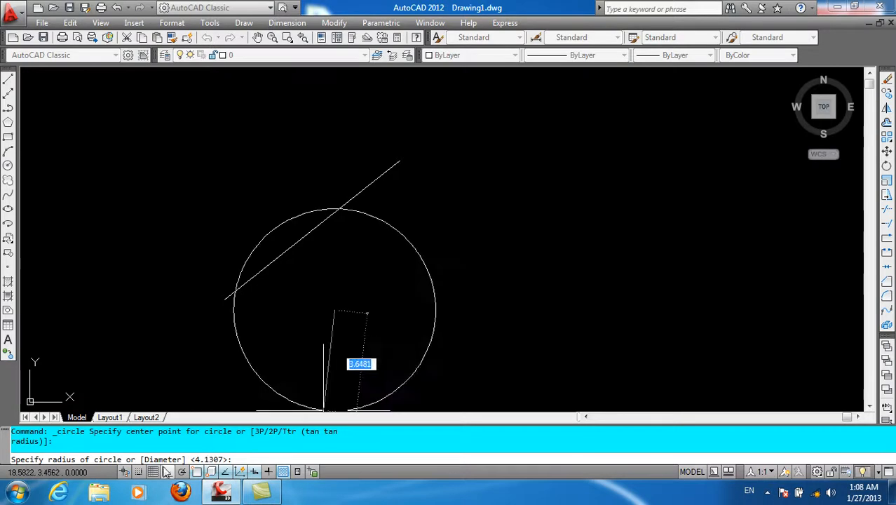
pyautogui.click(452, 151)
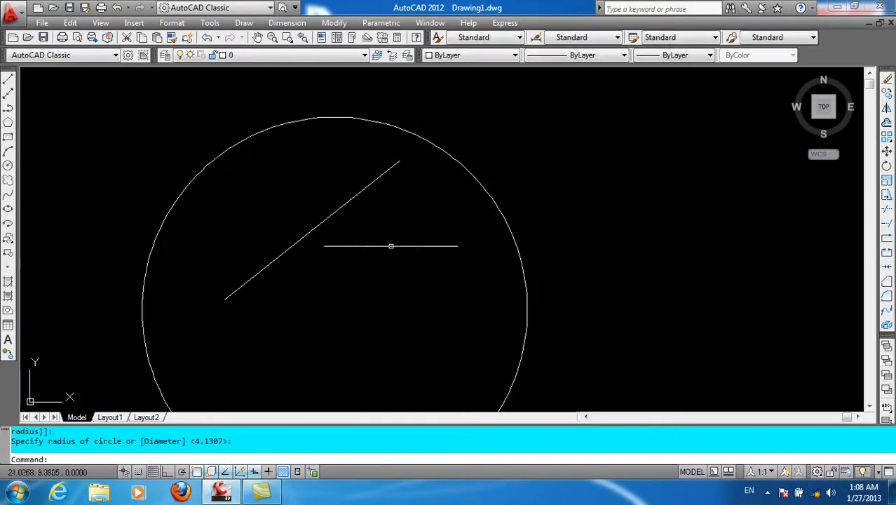
pyautogui.click(8, 137)
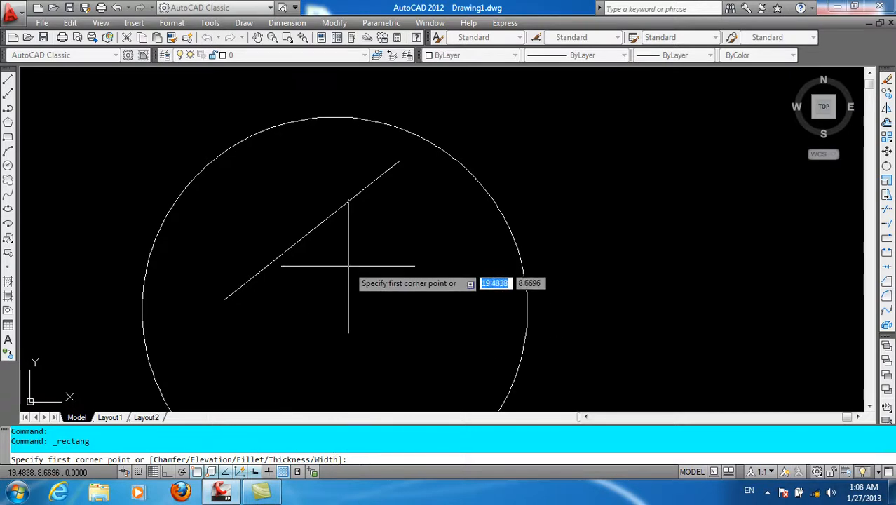
pyautogui.press('Escape')
pyautogui.press('Escape')
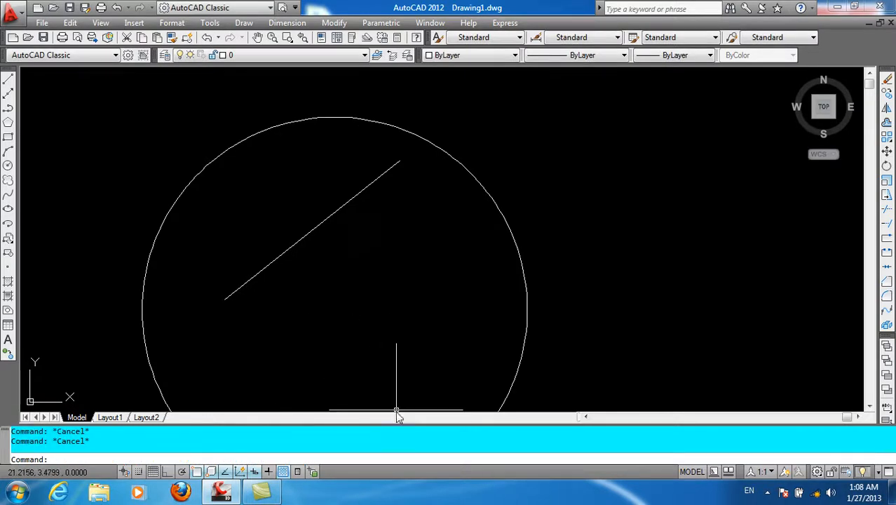
# Reduce the command window to one history line above the prompt, and toggle it off and on several times.
pyautogui.moveTo(400, 423); pyautogui.dragTo(410, 438)
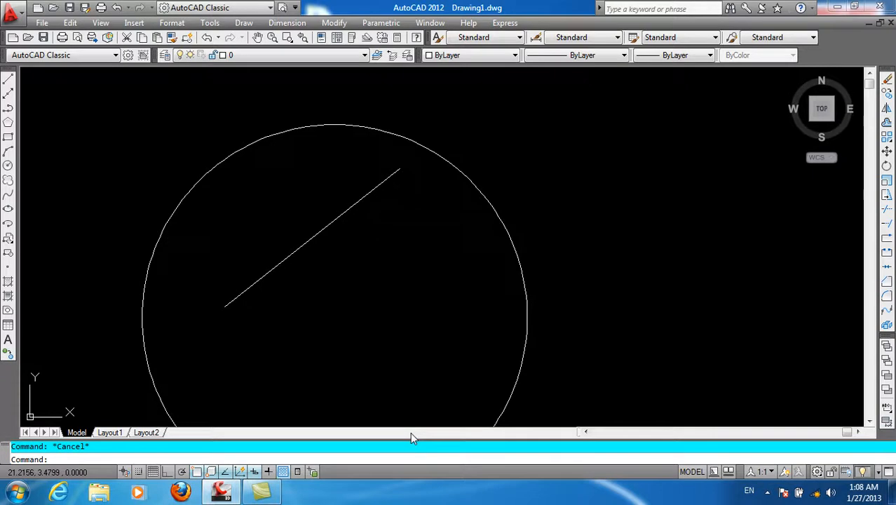
pyautogui.hotkey('ctrl', '9')
pyautogui.hotkey('ctrl', '9')
pyautogui.hotkey('ctrl', '9')
pyautogui.hotkey('ctrl', '9')
pyautogui.hotkey('ctrl', '9')
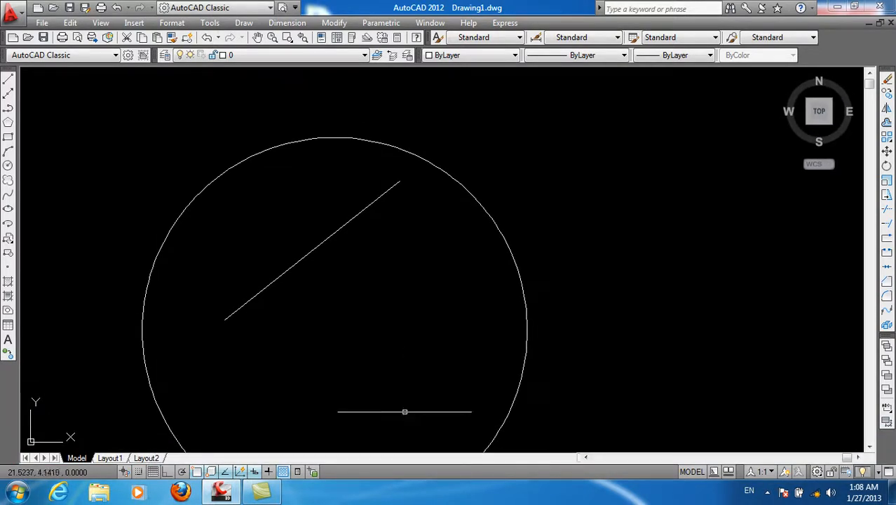
pyautogui.hotkey('ctrl', '9')
pyautogui.click(425, 281)
pyautogui.click(387, 352)
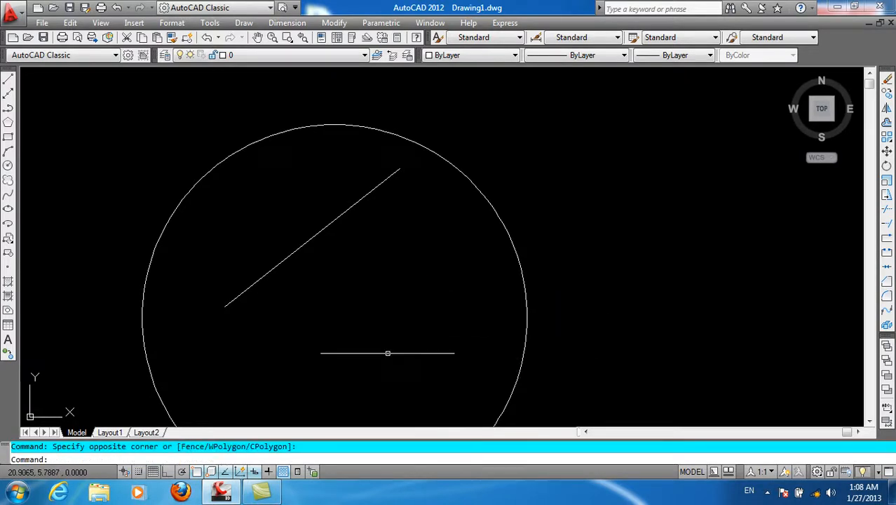
# Open the Tool Palettes and display the Architectural palette.
pyautogui.hotkey('ctrl', '3')
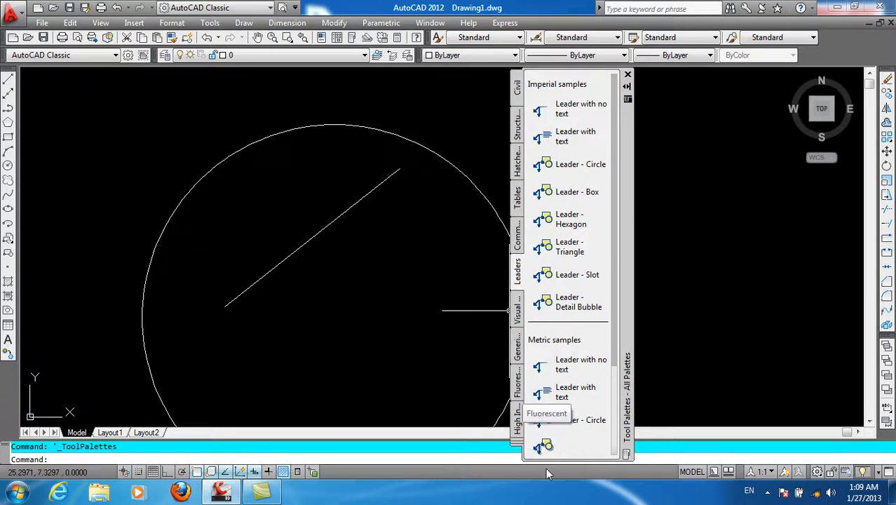
pyautogui.click(519, 449)
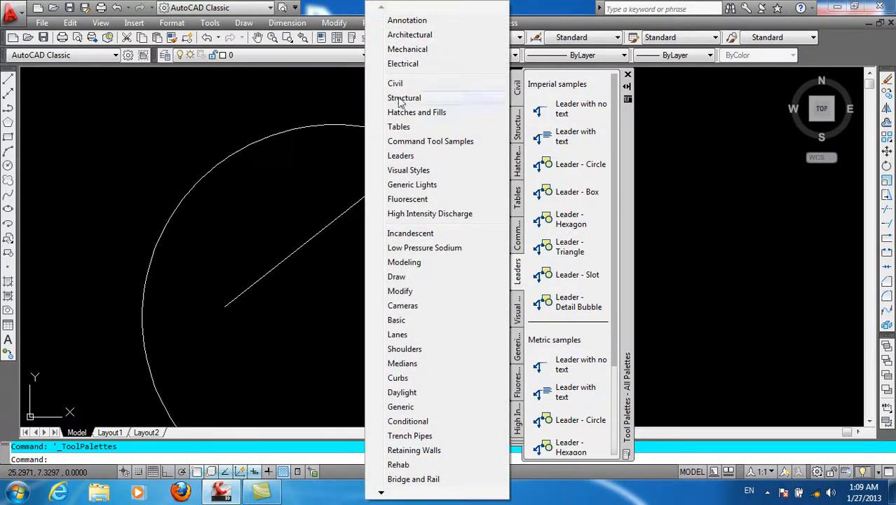
pyautogui.click(402, 39)
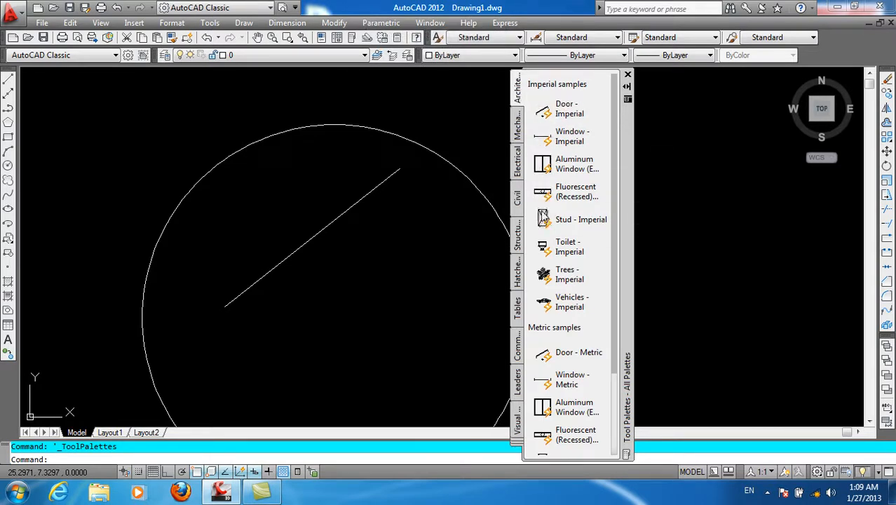
# Insert the Trees - Imperial and Vehicles - Imperial blocks into the drawing and zoom to its extents.
pyautogui.click(568, 246)
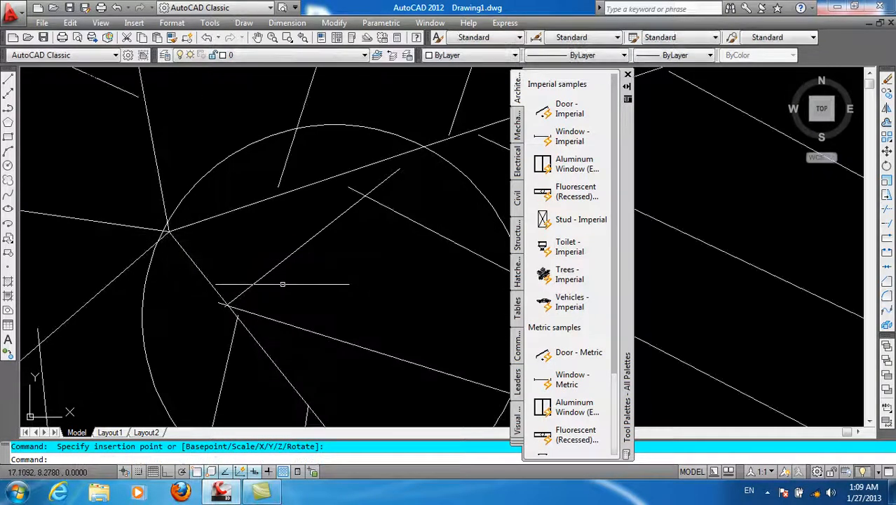
pyautogui.write('z')
pyautogui.press('Return')
pyautogui.write('e')
pyautogui.press('Return')
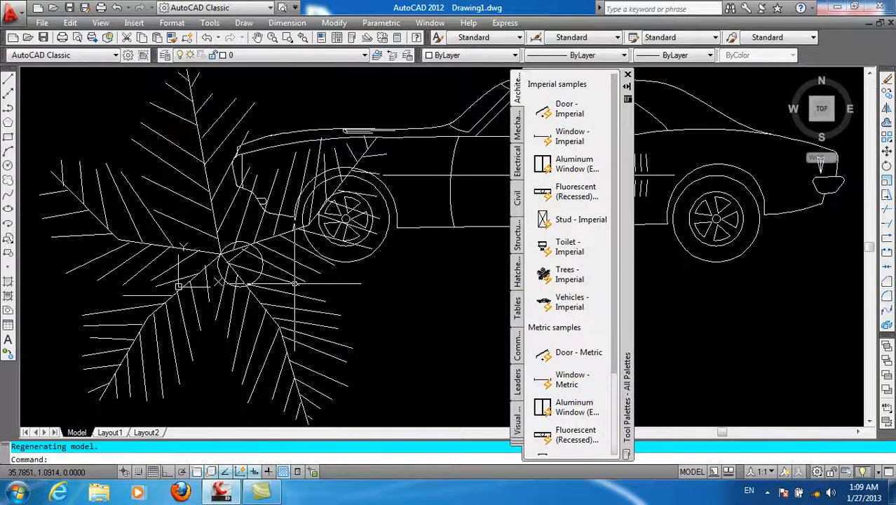
# Delete the tree block that overlaps the front of the car.
pyautogui.scroll(8, 452, 246)
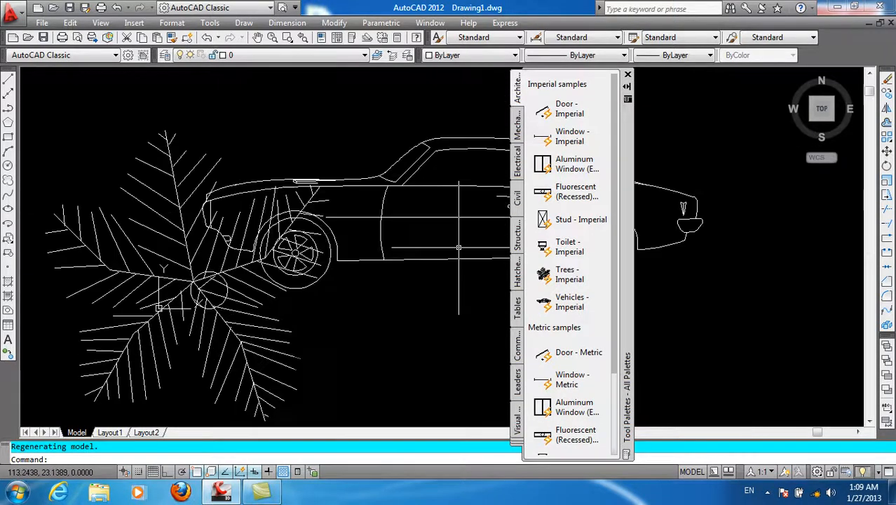
pyautogui.scroll(-4, 420, 260)
pyautogui.scroll(1, 334, 269)
pyautogui.scroll(2, 238, 298)
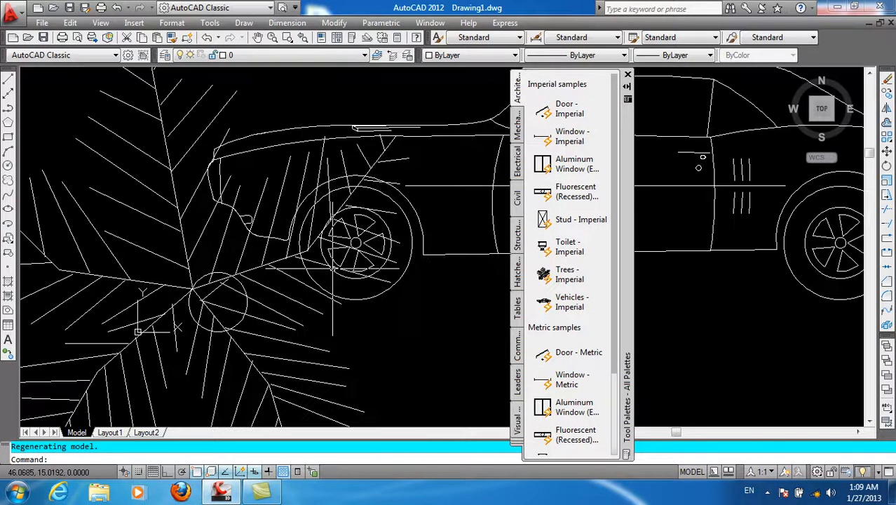
pyautogui.scroll(-3, 250, 296)
pyautogui.click(328, 297)
pyautogui.click(259, 342)
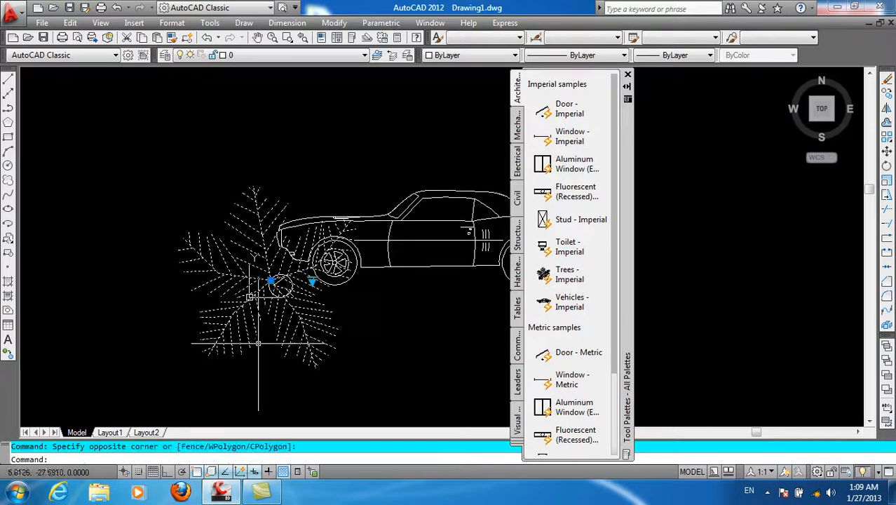
pyautogui.press('Delete')
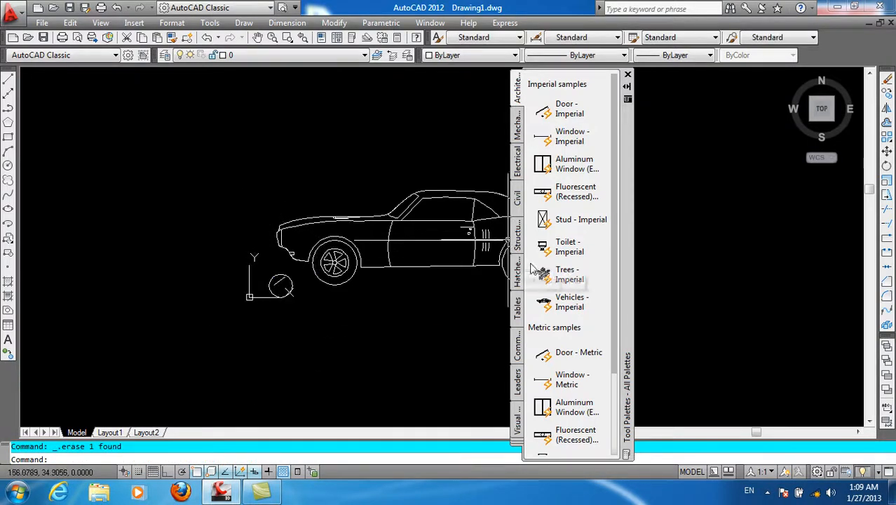
# Display the Mechanical palette and insert the Anchor Rod - Imperial block above and ahead of the car's front.
pyautogui.click(517, 128)
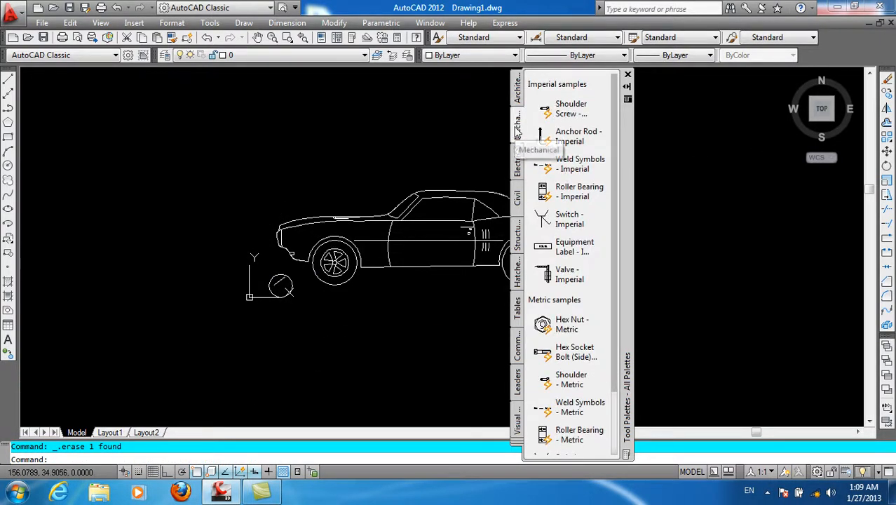
pyautogui.click(569, 137)
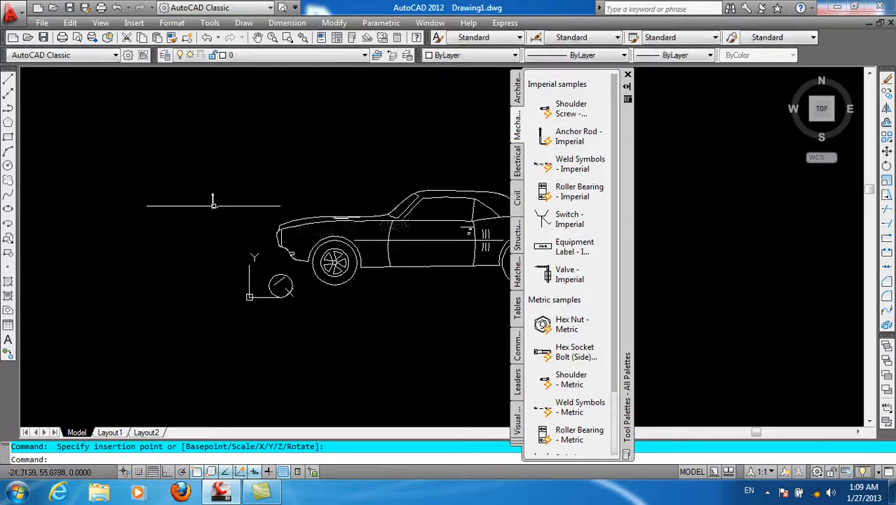
pyautogui.scroll(5, 211, 199)
pyautogui.scroll(-4, 300, 190)
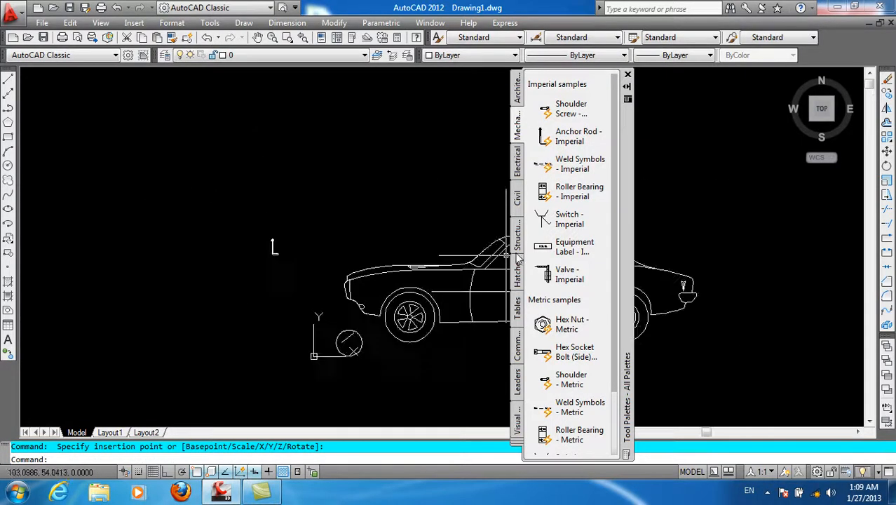
# Insert the metric Hex Socket Bolt (Side) block above the anchor rod.
pyautogui.press('Escape')
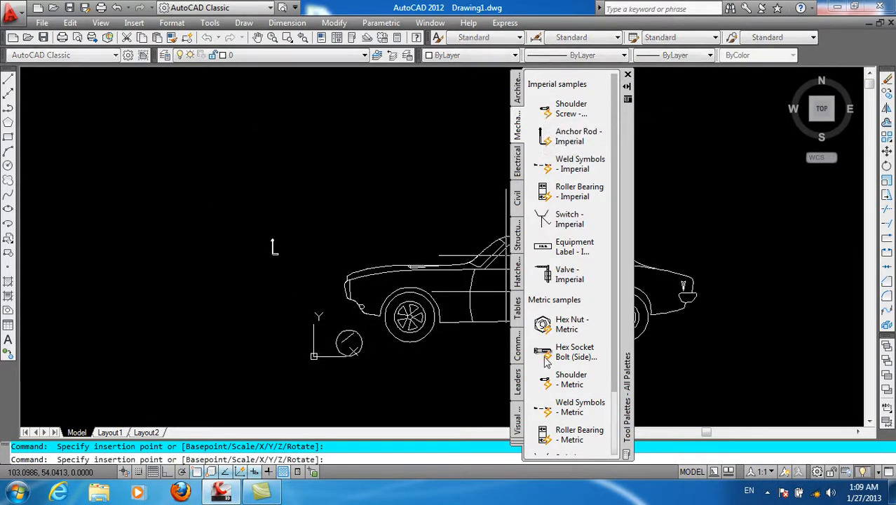
pyautogui.click(272, 197)
pyautogui.scroll(6, 274, 204)
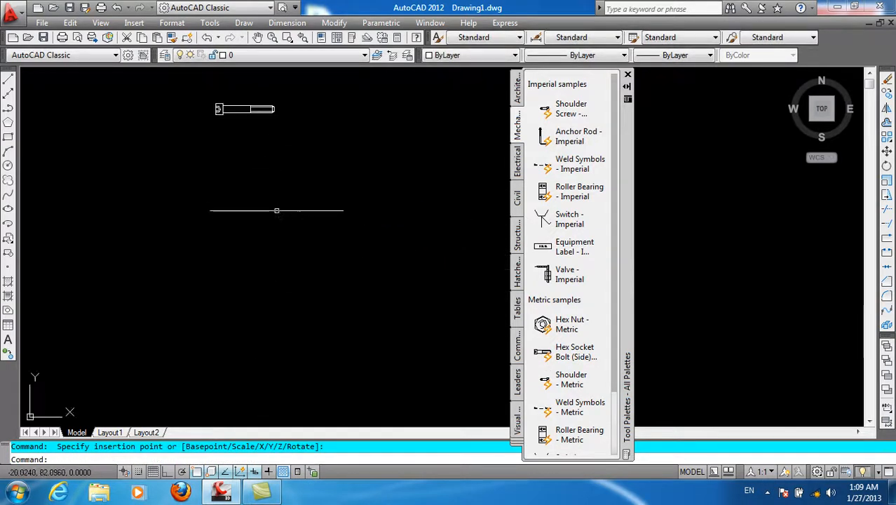
pyautogui.scroll(3, 266, 109)
pyautogui.scroll(-8, 274, 166)
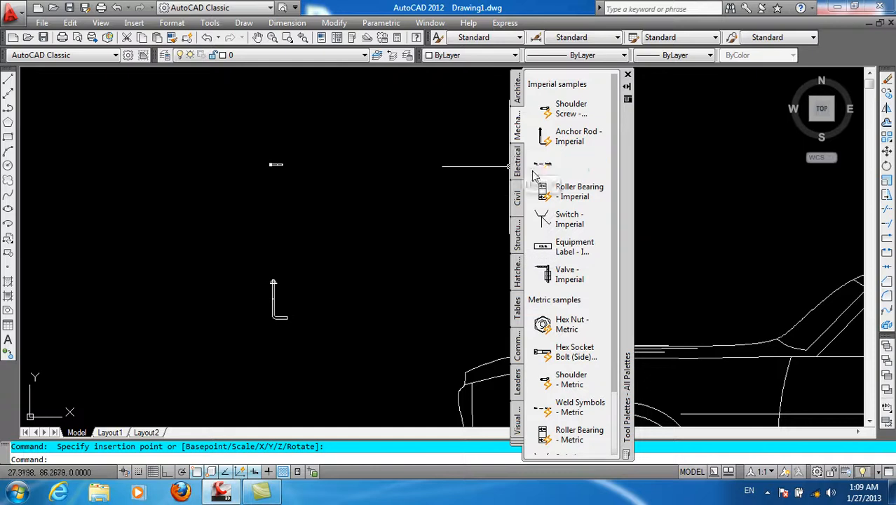
# Browse the Electrical palette, then insert the International Speed Limit Sign - Metric block from the Civil palette.
pyautogui.click(518, 168)
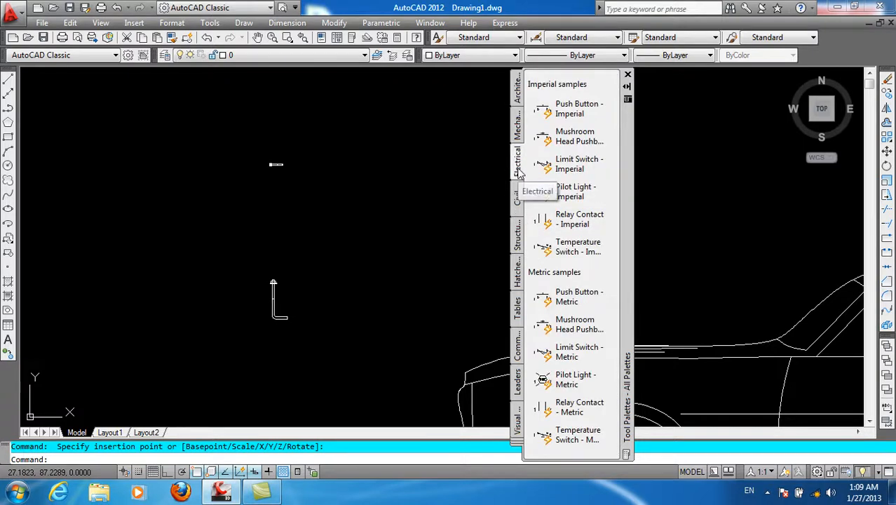
pyautogui.click(518, 196)
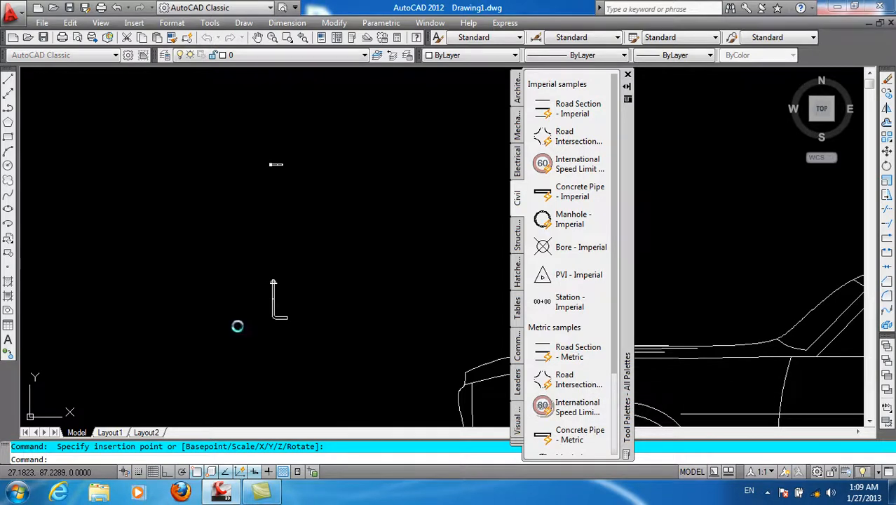
pyautogui.click(448, 298)
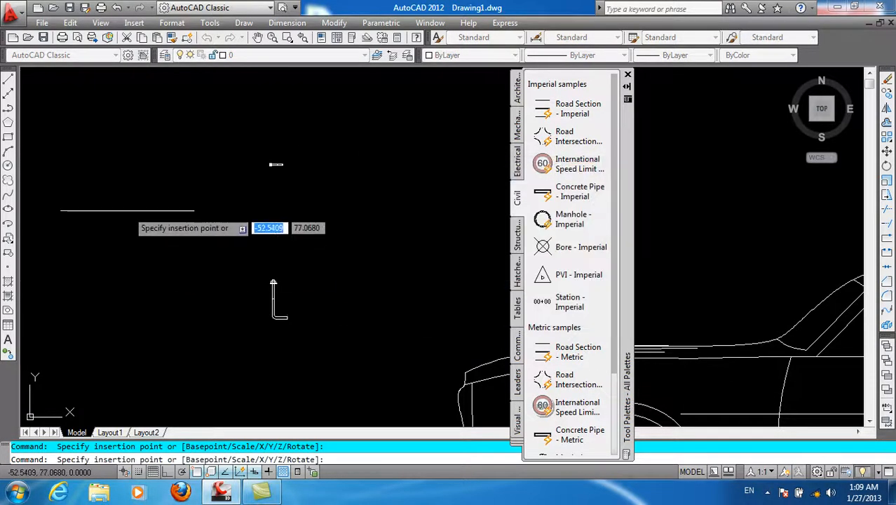
pyautogui.click(273, 283)
pyautogui.write('z')
pyautogui.press('Return')
pyautogui.write('p')
pyautogui.press('Return')
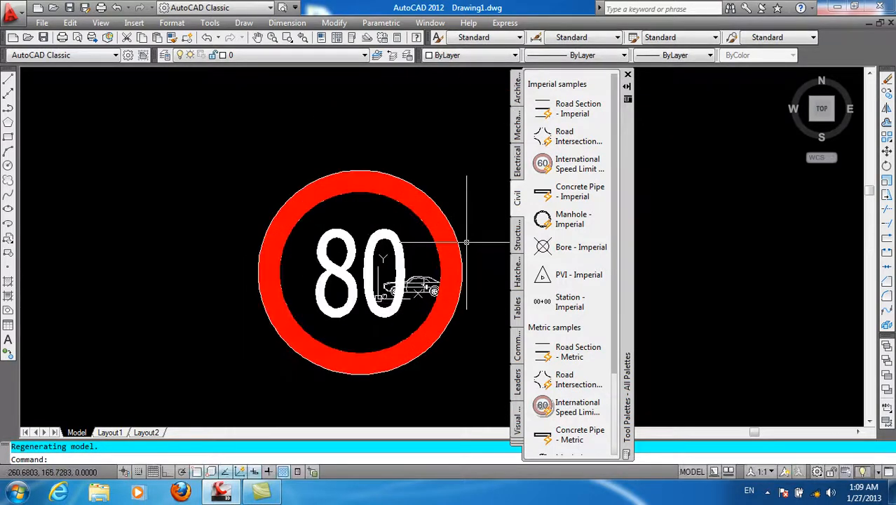
# Change the Speed Limit attribute of the sign block to 120.
pyautogui.scroll(2, 466, 242)
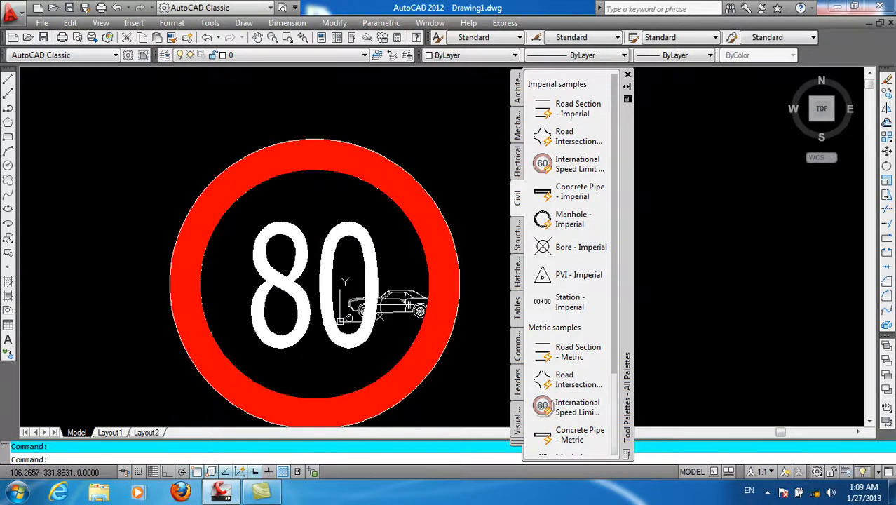
pyautogui.doubleClick(342, 317)
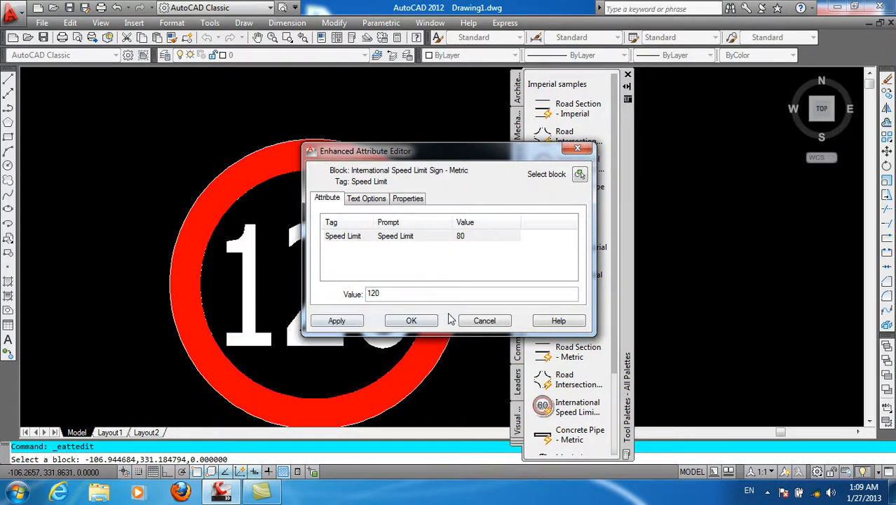
pyautogui.click(411, 321)
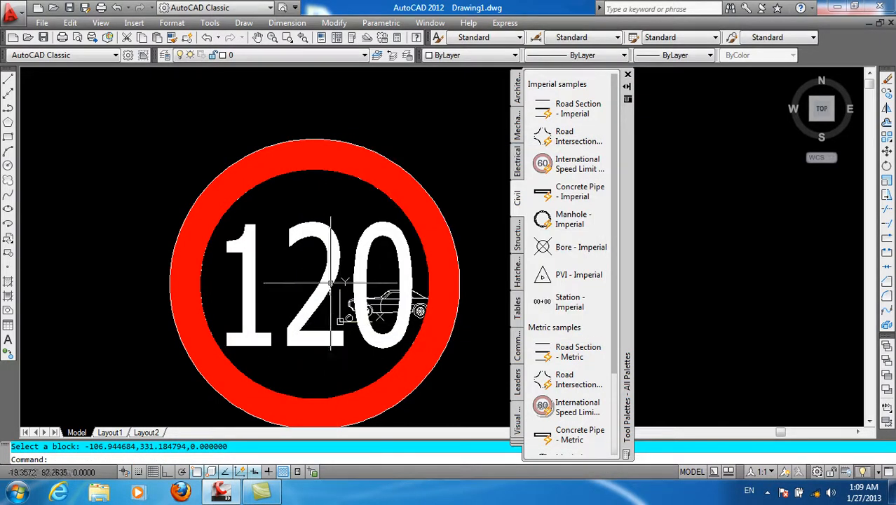
# Delete the speed limit sign block from the drawing.
pyautogui.scroll(-3, 347, 302)
pyautogui.scroll(3, 347, 303)
pyautogui.click(320, 314)
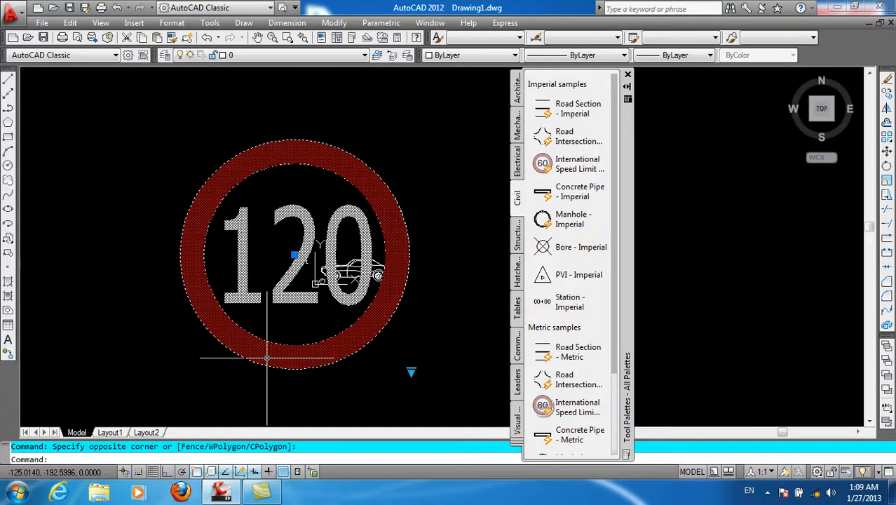
pyautogui.click(286, 343)
pyautogui.press('Delete')
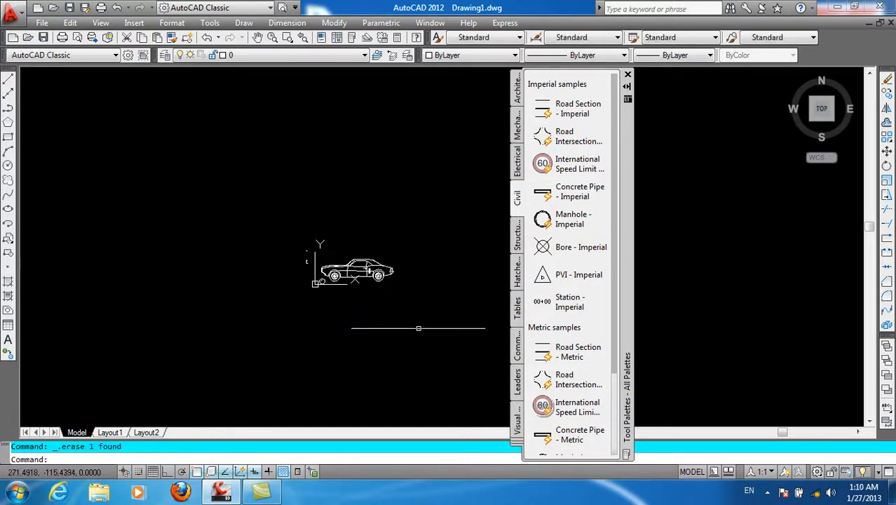
pyautogui.scroll(5, 378, 290)
pyautogui.scroll(-2, 490, 311)
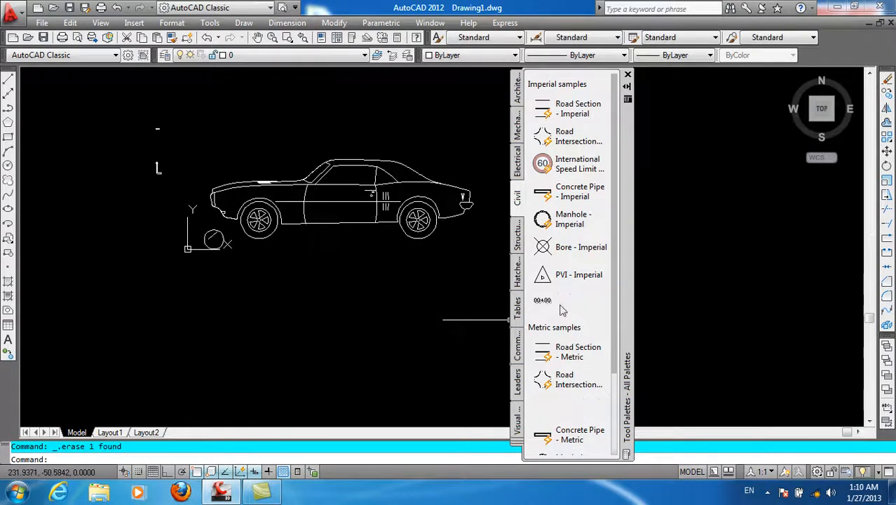
# Display the Structural palette and insert the Elevation symbol - Metric block below the small circle.
pyautogui.click(518, 239)
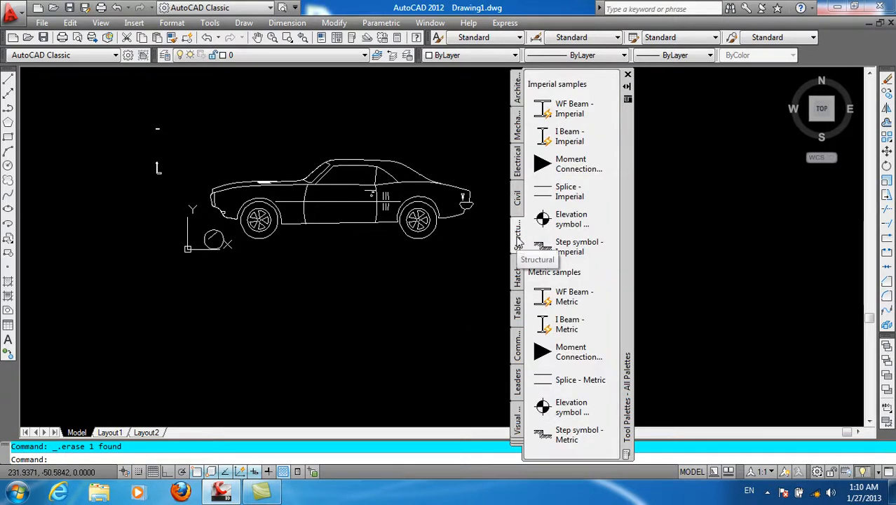
pyautogui.scroll(2, 364, 200)
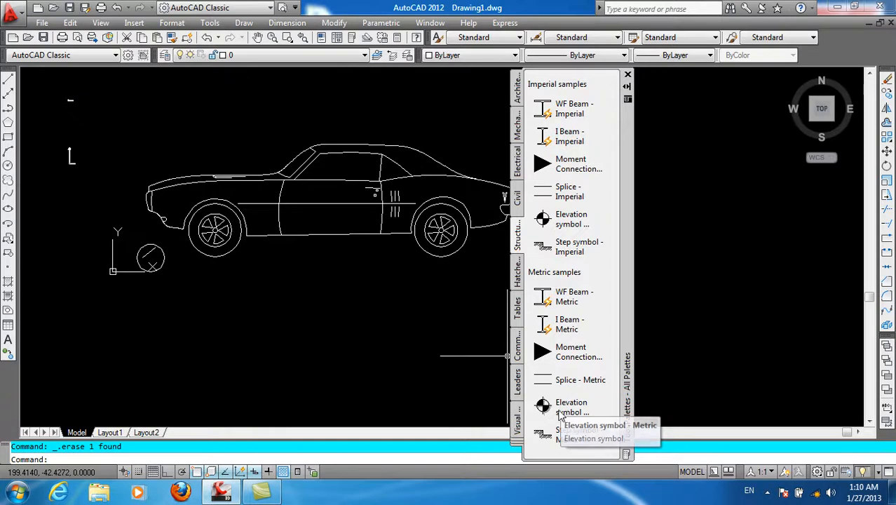
pyautogui.click(556, 407)
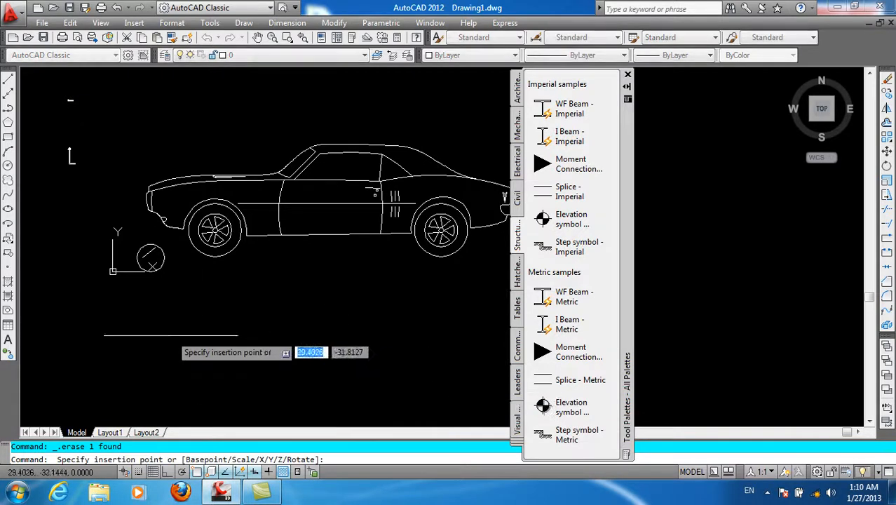
pyautogui.click(170, 332)
pyautogui.click(337, 339)
pyautogui.scroll(8, 175, 329)
pyautogui.scroll(-4, 204, 323)
pyautogui.scroll(3, 219, 344)
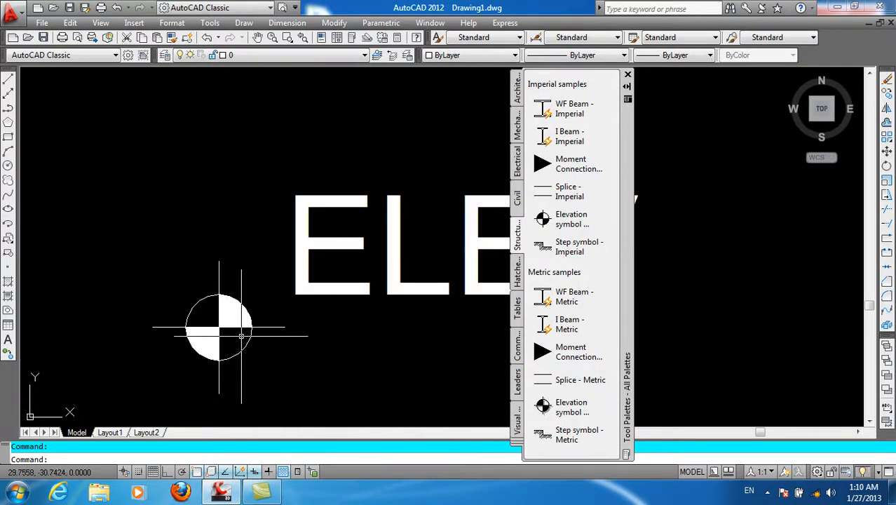
pyautogui.scroll(-5, 244, 337)
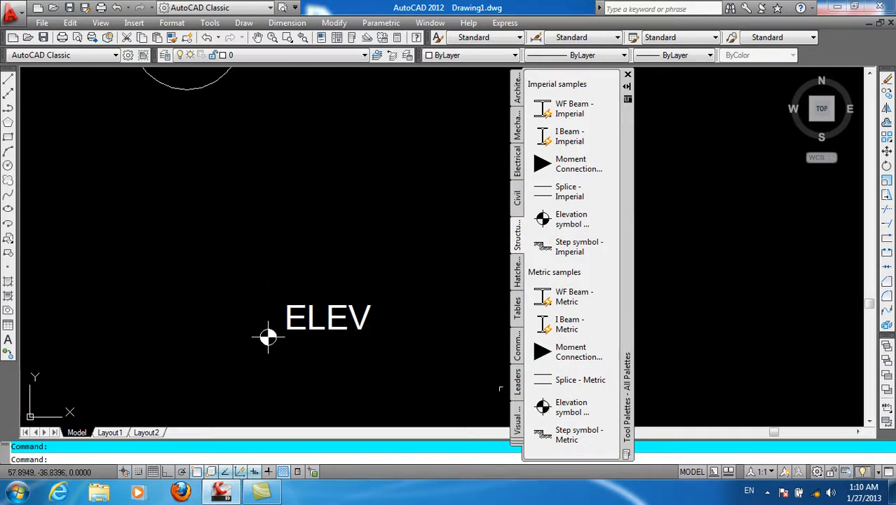
# Display the Hatches palette and draw a wide rectangle of about 373 by 96 units above the car.
pyautogui.click(519, 282)
pyautogui.scroll(-4, 258, 358)
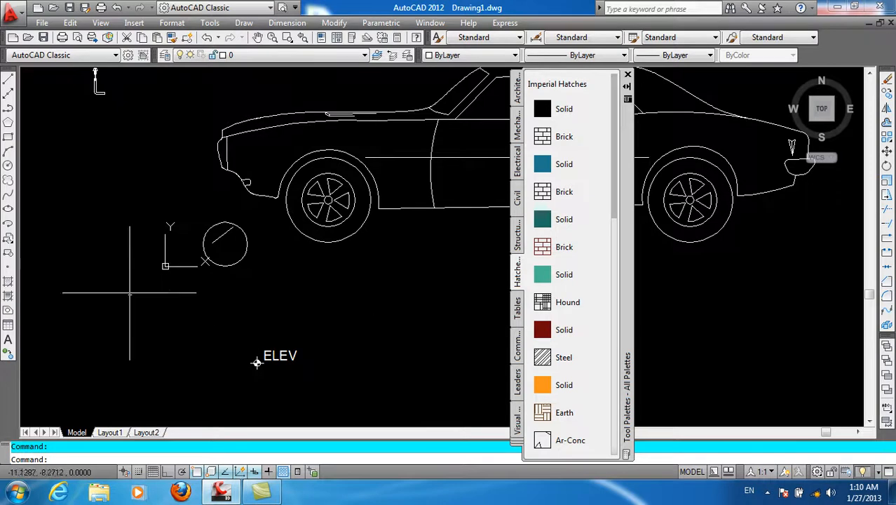
pyautogui.scroll(-5, 125, 295)
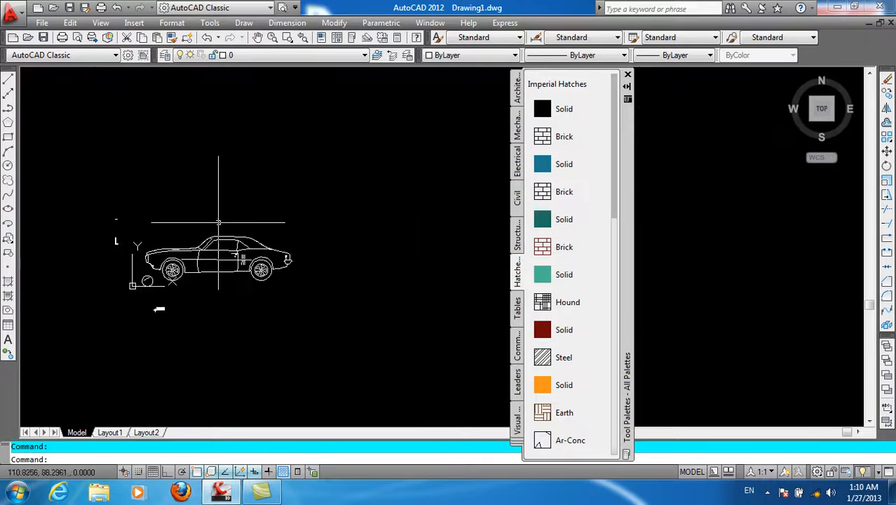
pyautogui.click(9, 137)
pyautogui.click(183, 124)
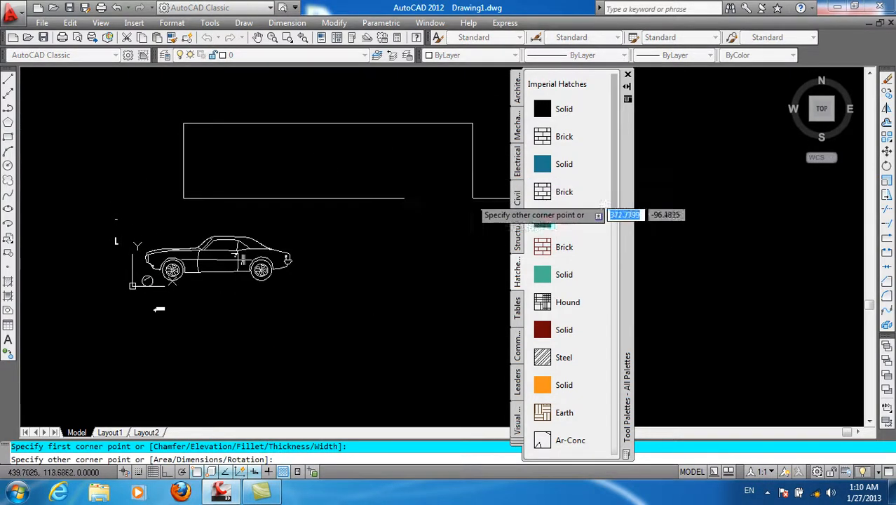
pyautogui.click(482, 199)
pyautogui.scroll(3, 285, 157)
pyautogui.scroll(-4, 260, 238)
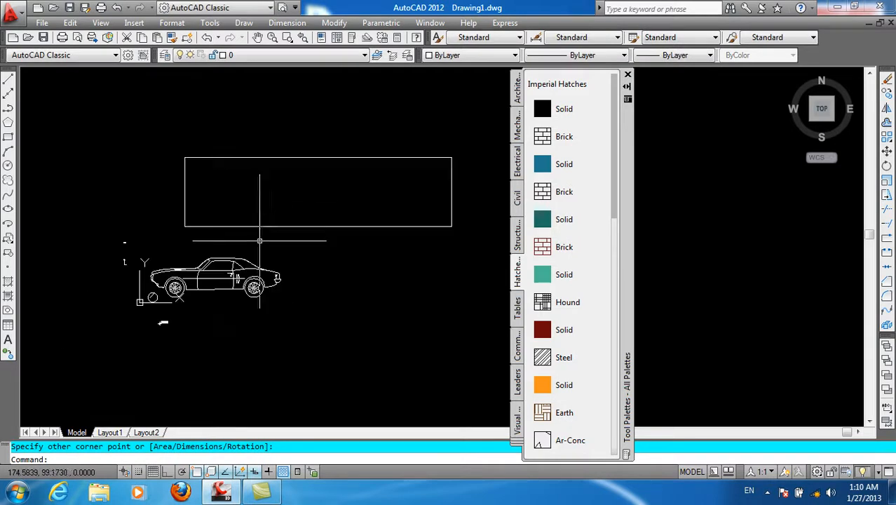
# Draw a small rectangle inside the wide rectangle, near its left end.
pyautogui.click(259, 239)
pyautogui.scroll(2, 249, 187)
pyautogui.click(260, 268)
pyautogui.press('Return')
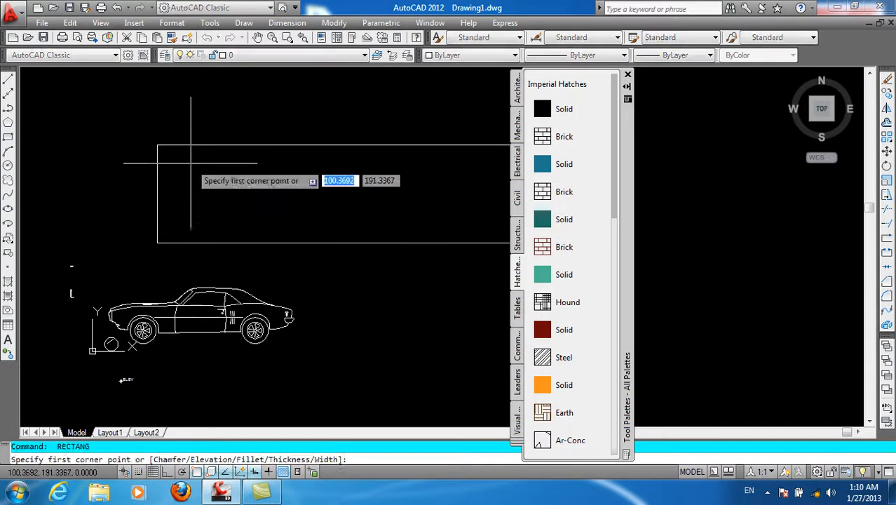
pyautogui.click(191, 164)
pyautogui.click(260, 204)
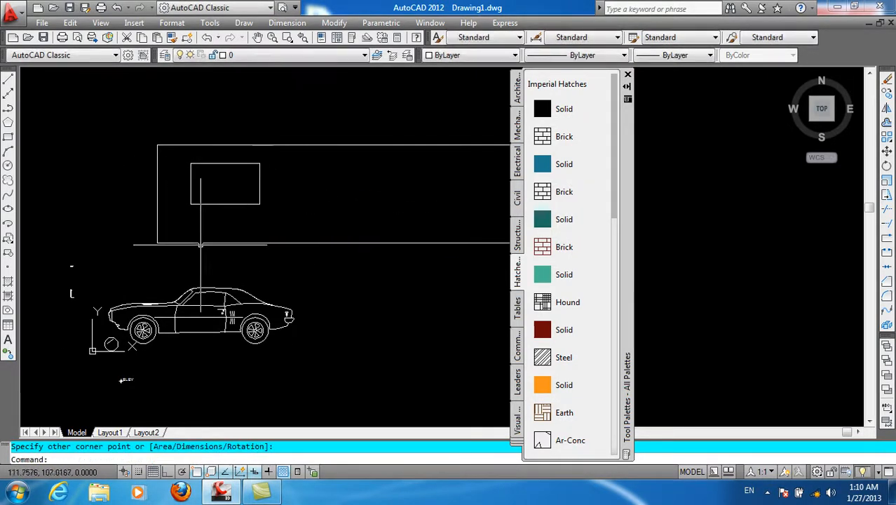
# Draw two more small rectangles in a row beside the first one, inside the wide rectangle.
pyautogui.scroll(-2, 281, 239)
pyautogui.press('Return')
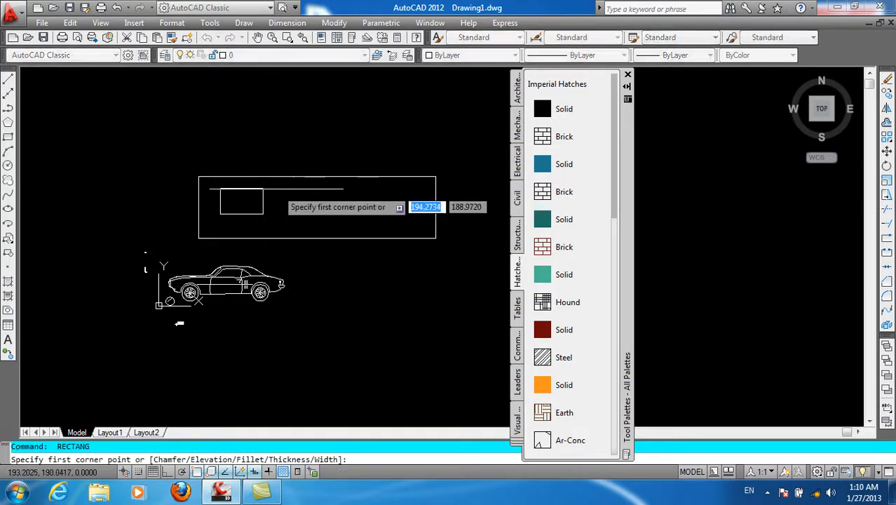
pyautogui.click(277, 190)
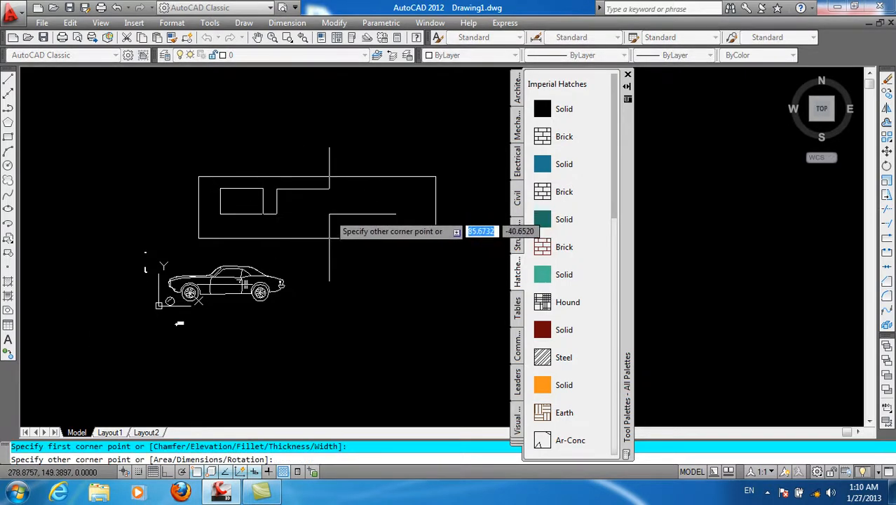
pyautogui.click(325, 214)
pyautogui.press('Return')
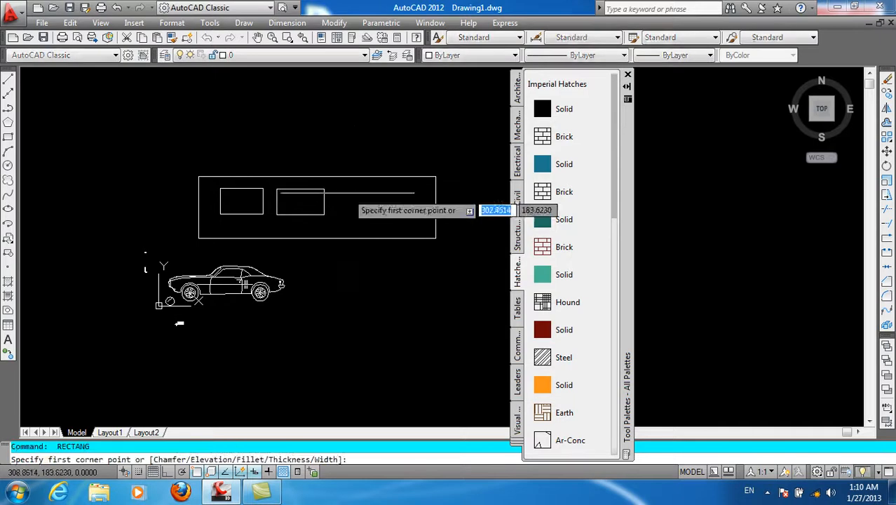
pyautogui.click(343, 191)
pyautogui.click(386, 216)
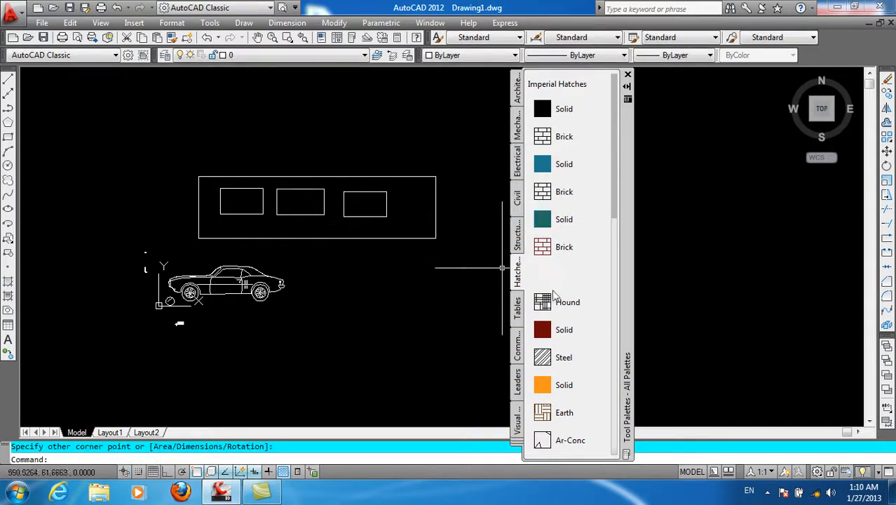
# Fill the wide rectangle around the three small rectangles with the red Brick hatch from ISO Hatches.
pyautogui.moveTo(611, 218)
pyautogui.mouseDown()
pyautogui.moveTo(636, 301)
pyautogui.moveTo(636, 358)
pyautogui.moveTo(561, 354)
pyautogui.mouseUp()
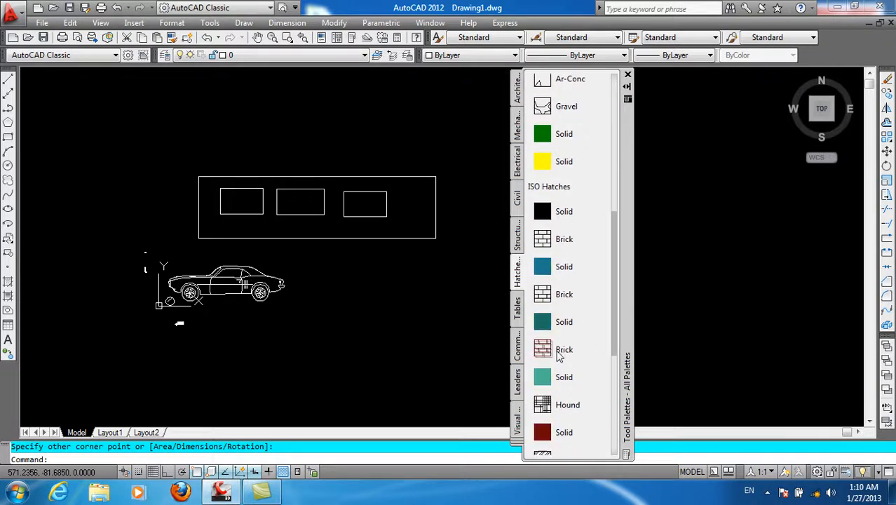
pyautogui.click(340, 231)
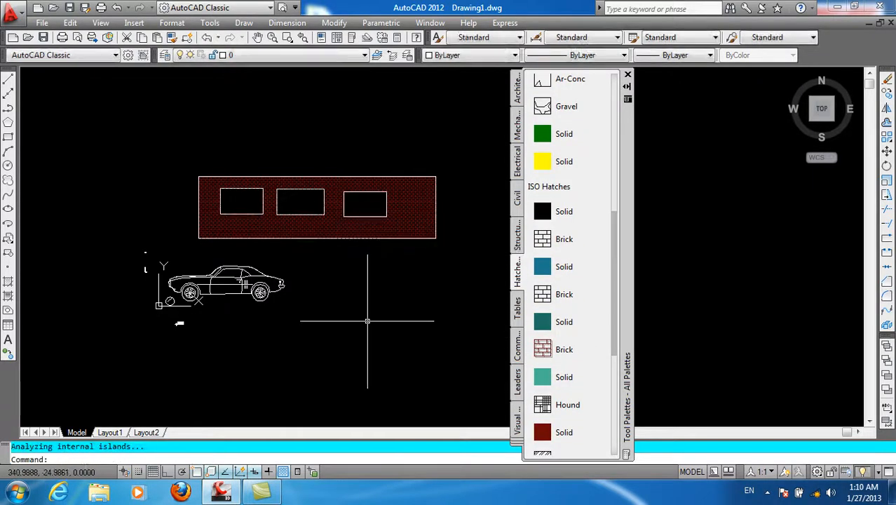
pyautogui.scroll(5, 341, 197)
pyautogui.scroll(-3, 413, 271)
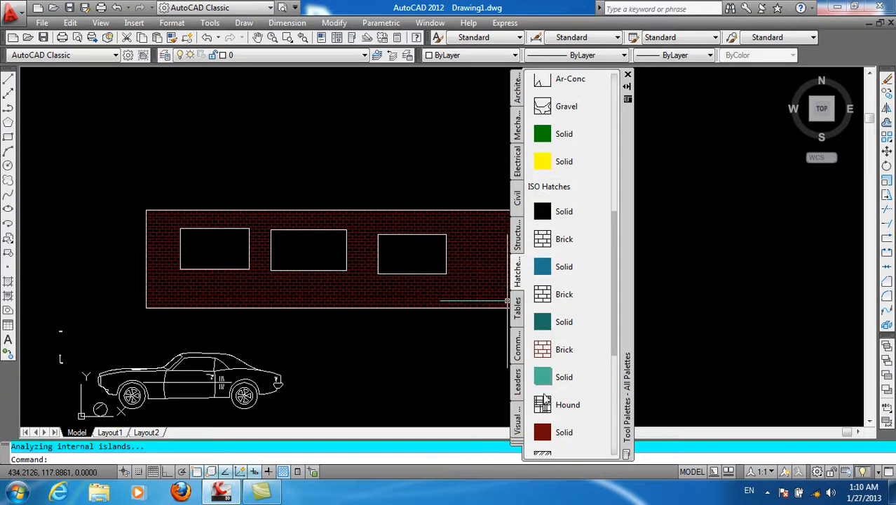
# Apply the orange Solid hatch from Imperial Hatches to the same wall area around the small rectangles.
pyautogui.moveTo(615, 265); pyautogui.dragTo(616, 209)
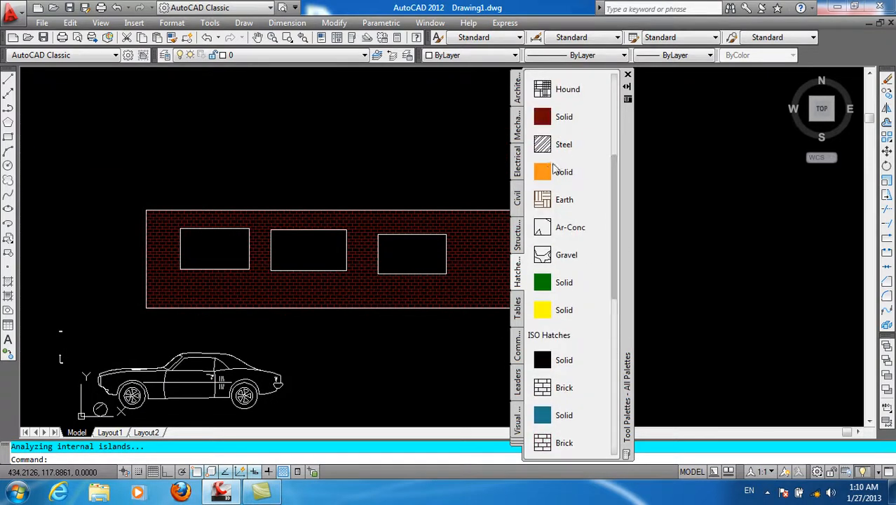
pyautogui.click(546, 177)
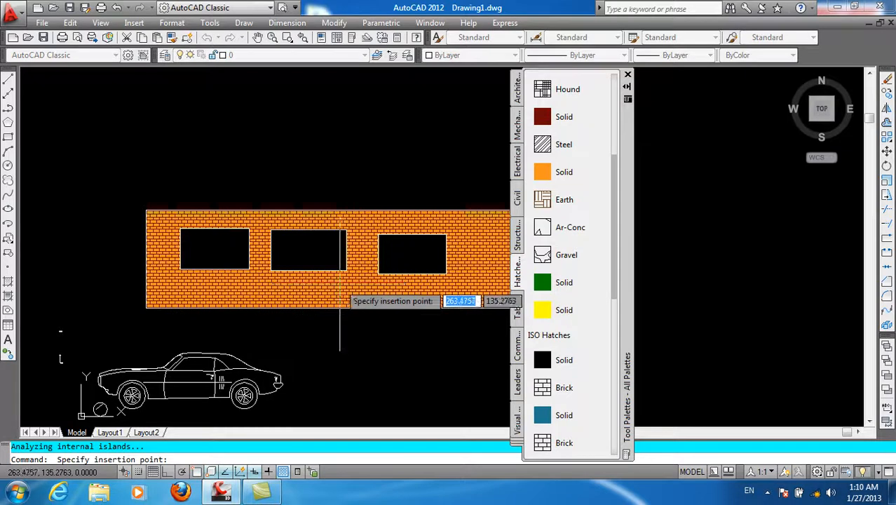
pyautogui.click(344, 308)
pyautogui.scroll(2, 332, 304)
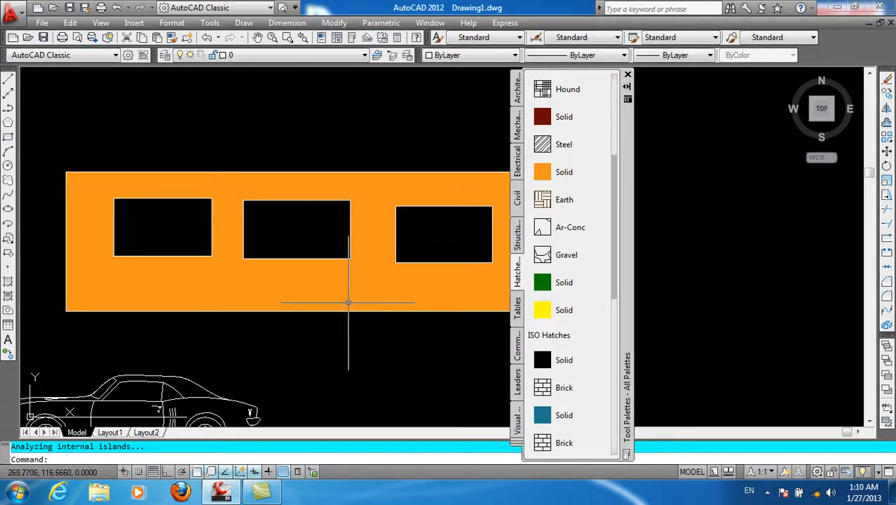
# Set the orange solid hatch's draw order to Send to Back.
pyautogui.click(351, 283)
pyautogui.click(350, 277)
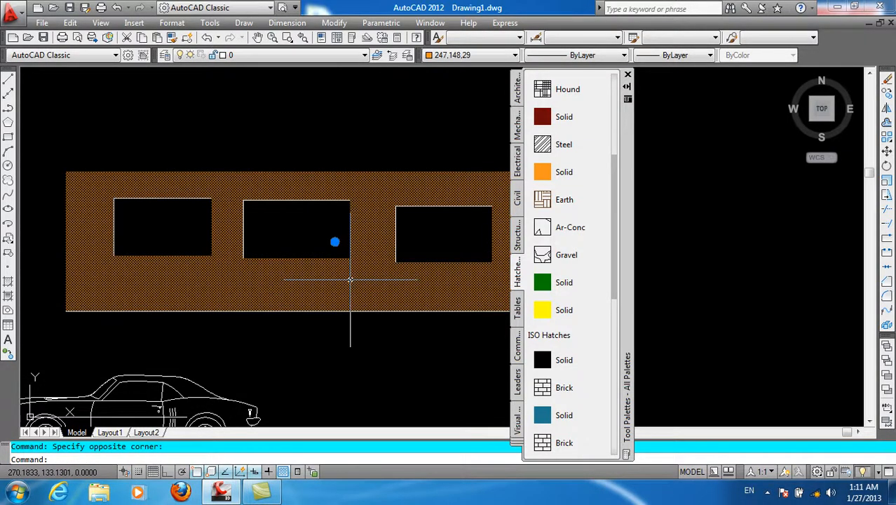
pyautogui.rightClick(348, 278)
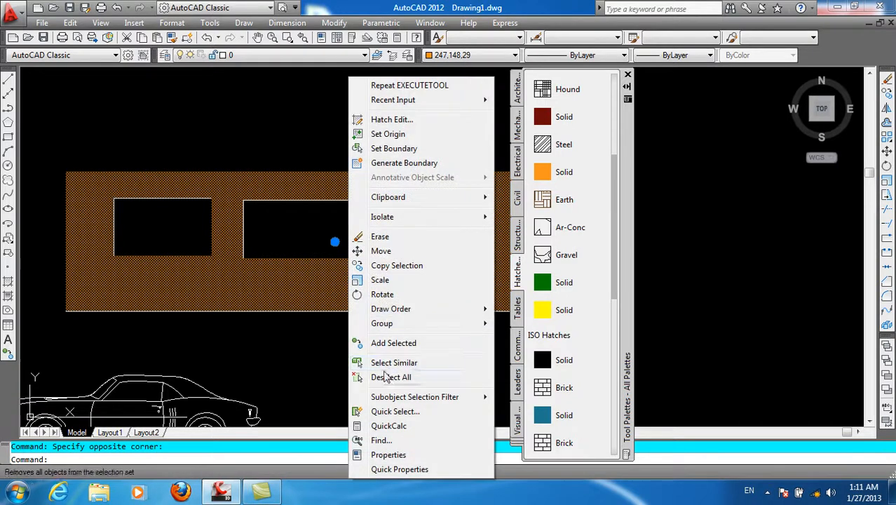
pyautogui.moveTo(420, 308)
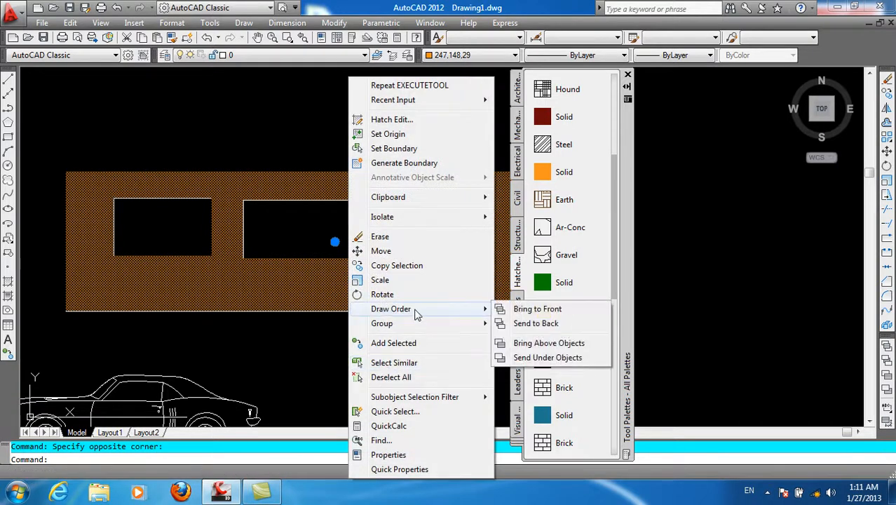
pyautogui.click(539, 326)
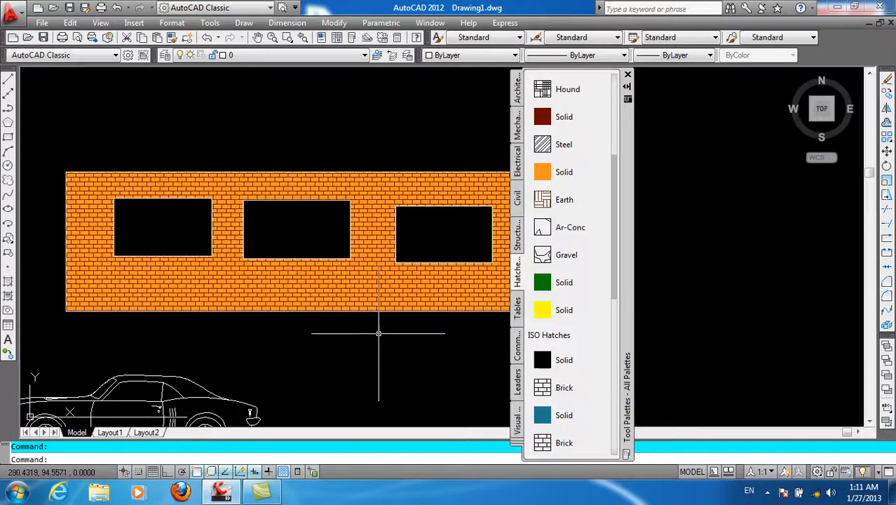
pyautogui.scroll(5, 339, 287)
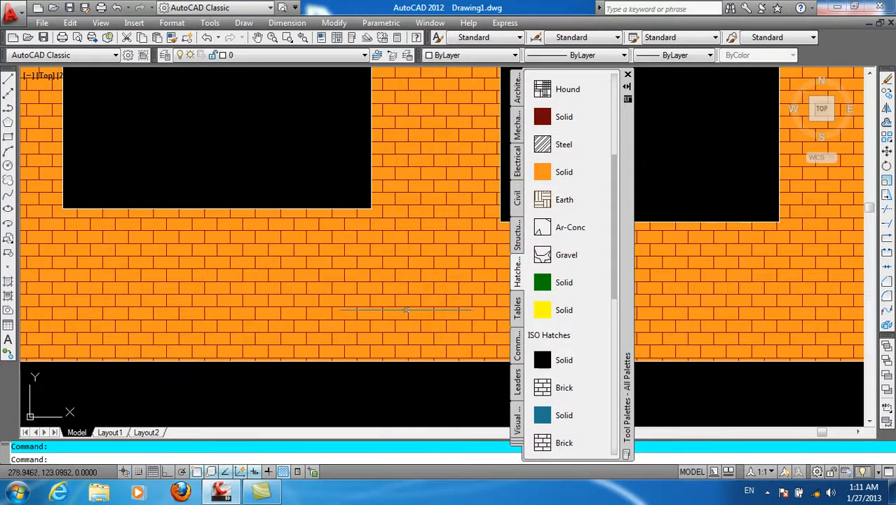
# Send the red brick hatch to the back of the draw order.
pyautogui.click(376, 219)
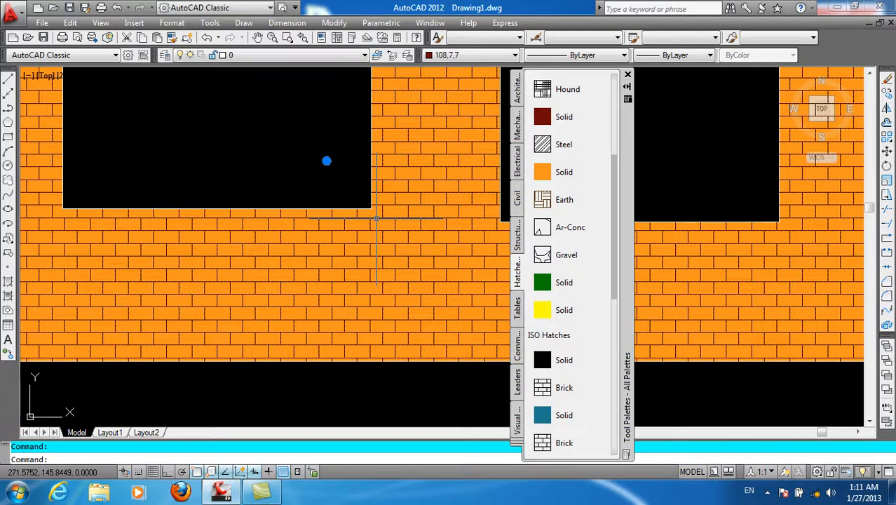
pyautogui.rightClick(379, 254)
pyautogui.moveTo(456, 310)
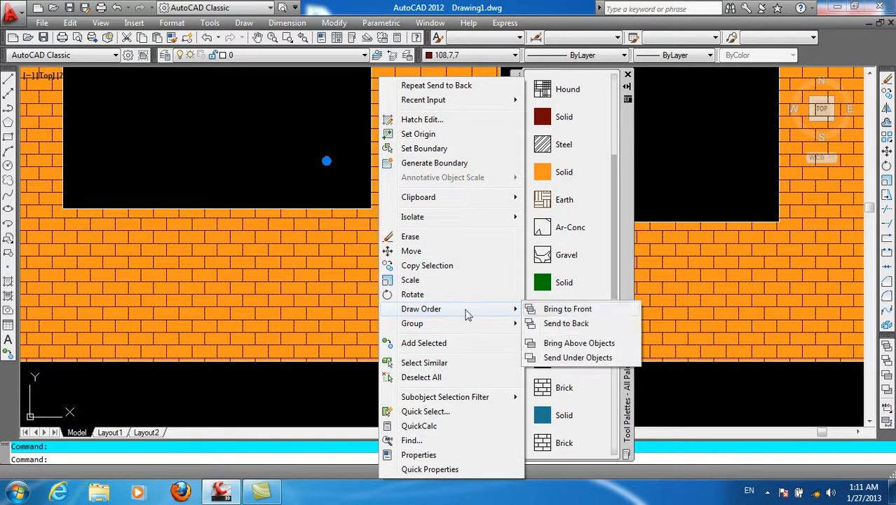
pyautogui.click(565, 323)
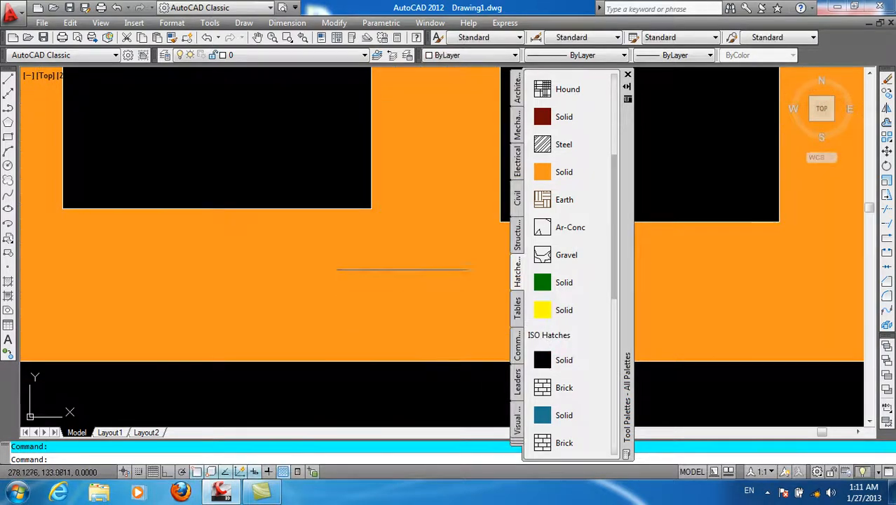
# Send the orange solid hatch to the back again, behind the brick pattern.
pyautogui.click(395, 254)
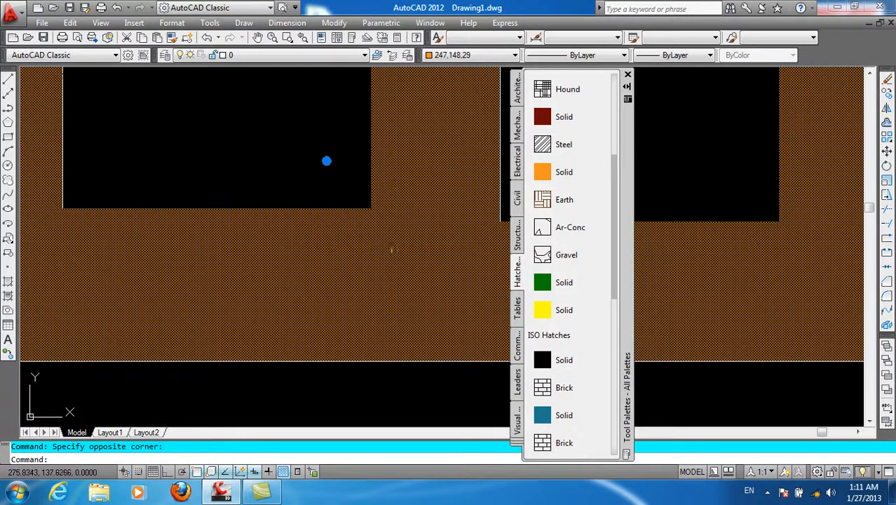
pyautogui.rightClick(392, 247)
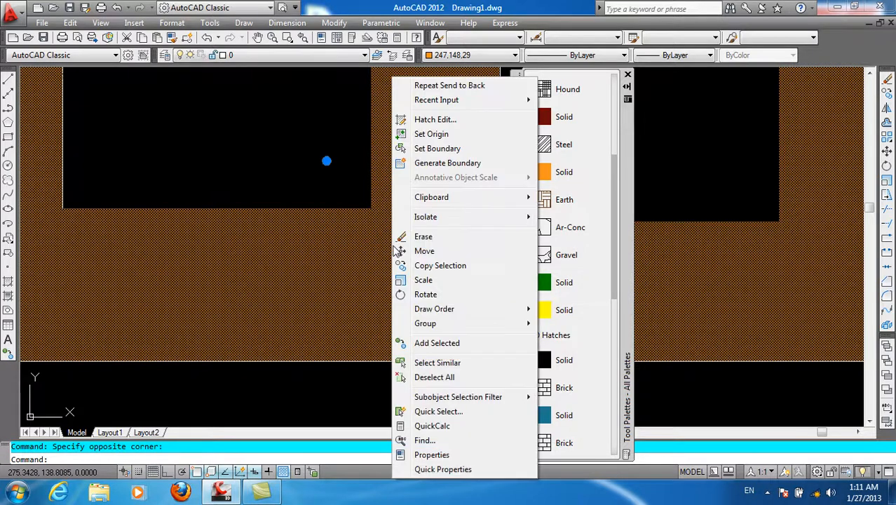
pyautogui.moveTo(471, 311)
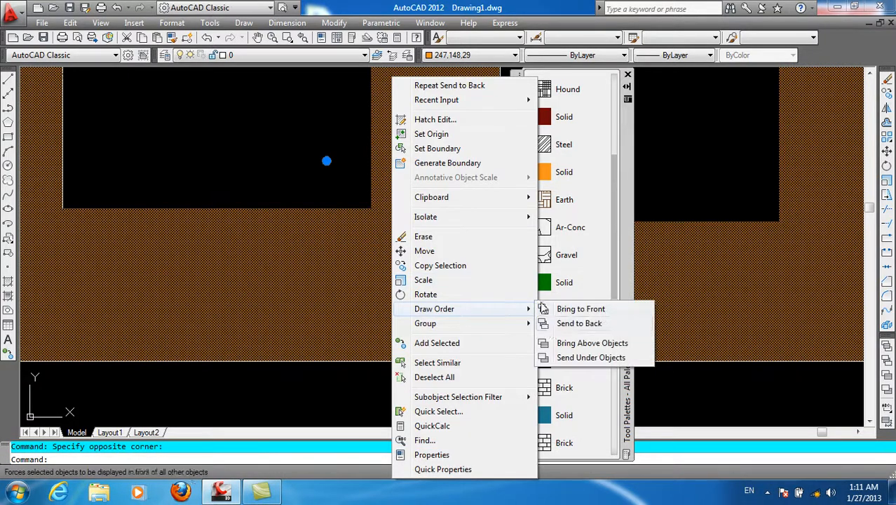
pyautogui.click(567, 324)
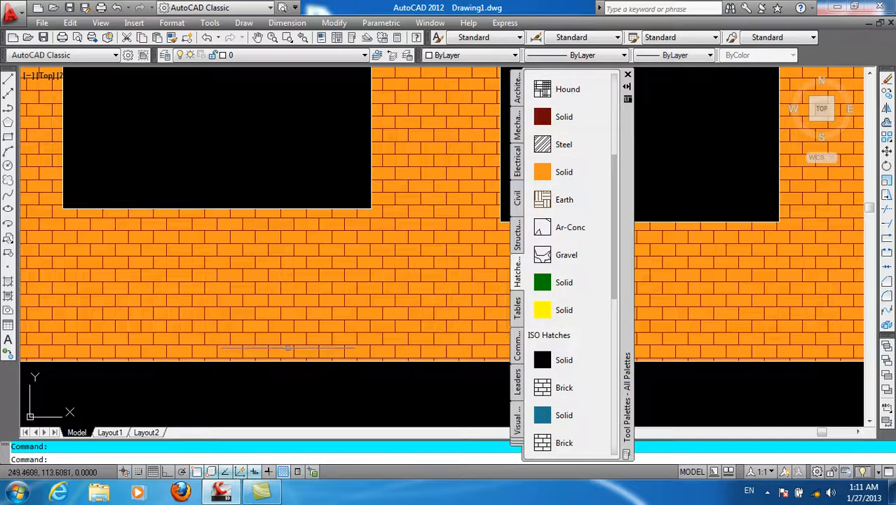
pyautogui.scroll(-5, 283, 343)
pyautogui.scroll(2, 317, 360)
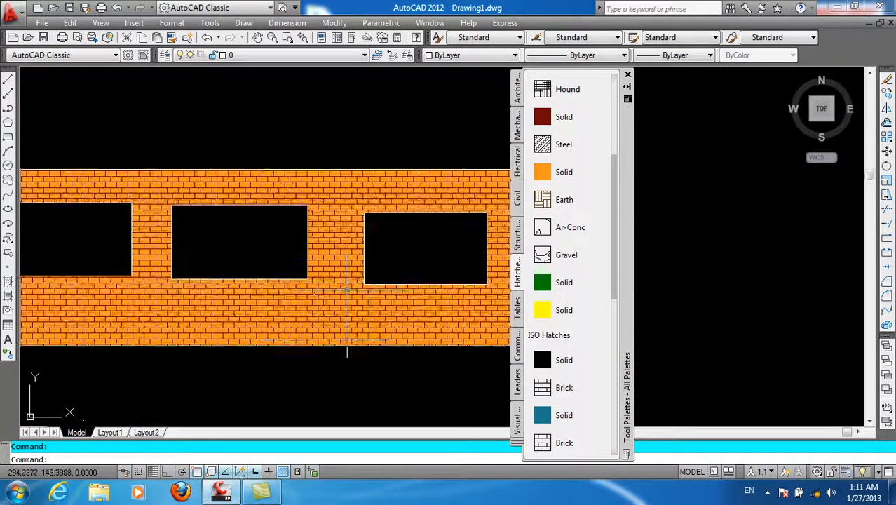
# Erase the car along with the small circle and the line inside it, and undo that erasure.
pyautogui.scroll(-5, 382, 202)
pyautogui.scroll(6, 281, 266)
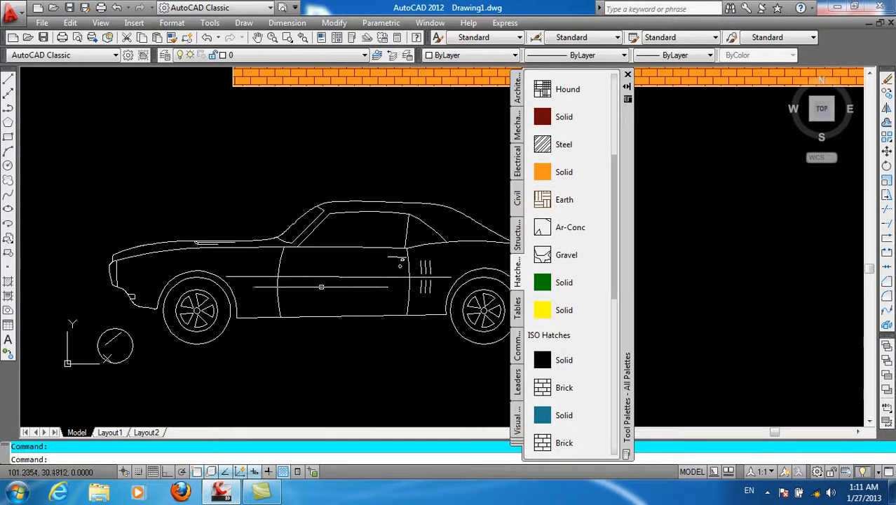
pyautogui.click(304, 241)
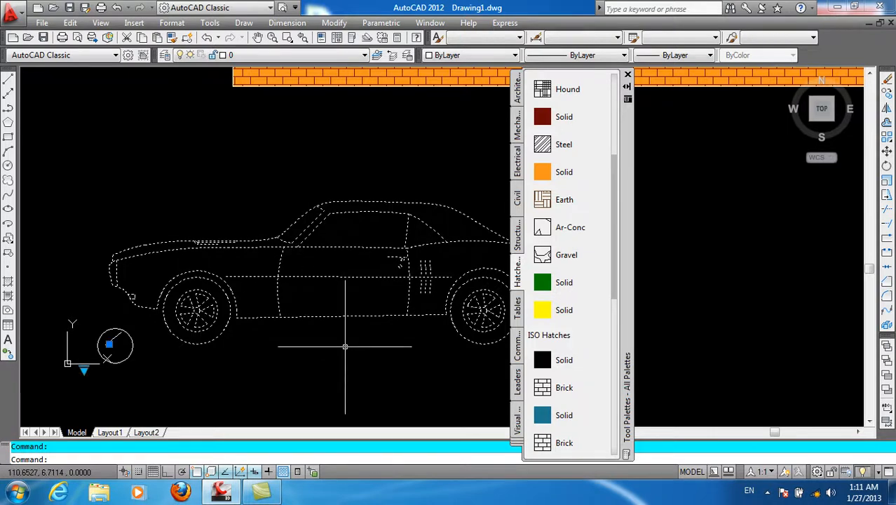
pyautogui.scroll(-5, 198, 317)
pyautogui.scroll(5, 198, 317)
pyautogui.scroll(3, 316, 217)
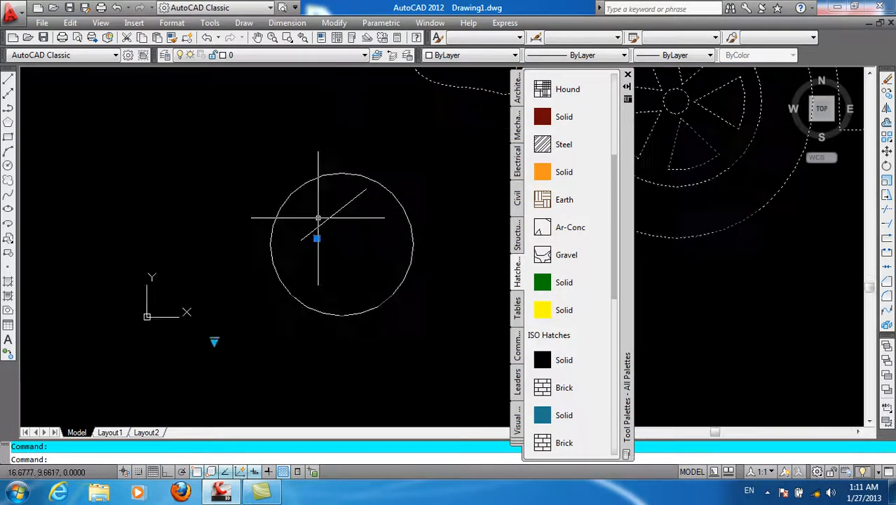
pyautogui.click(339, 272)
pyautogui.click(273, 289)
pyautogui.click(355, 186)
pyautogui.click(314, 209)
pyautogui.press('Delete')
pyautogui.scroll(-3, 309, 232)
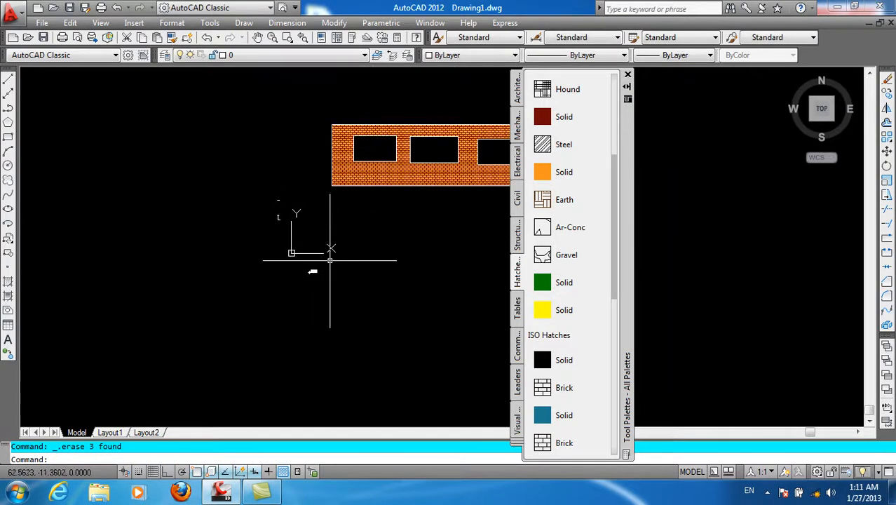
pyautogui.hotkey('ctrl', 'z')
pyautogui.hotkey('ctrl', 'z')
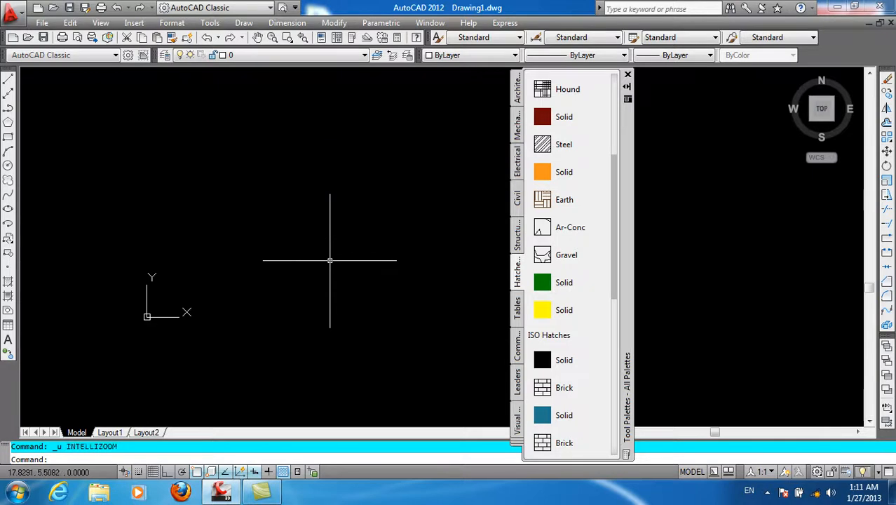
# Erase only the small circle and the line inside it near the origin.
pyautogui.scroll(-5, 330, 262)
pyautogui.click(362, 259)
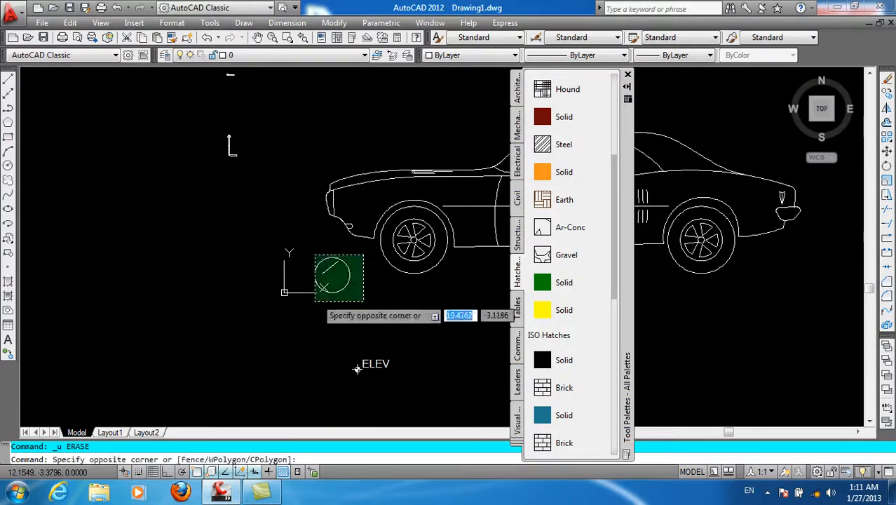
pyautogui.click(320, 290)
pyautogui.press('Delete')
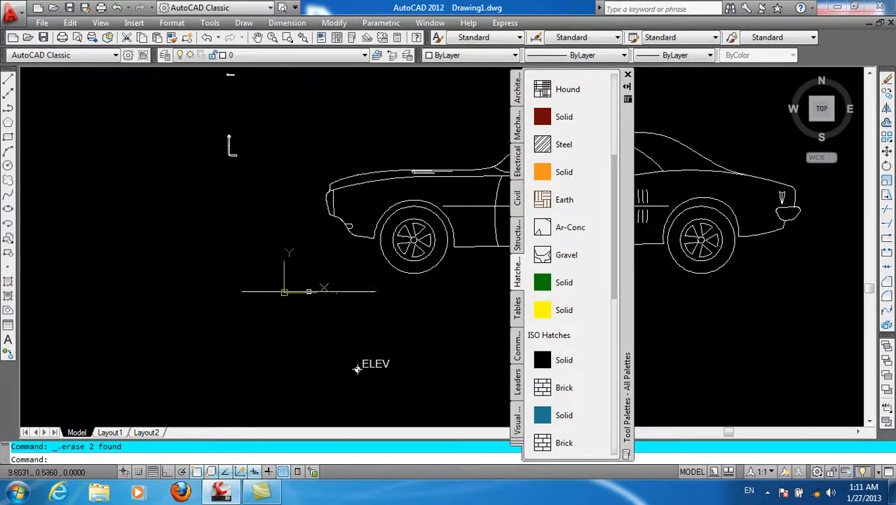
# Select the car block and change its vehicle type and view to Truck (Rear).
pyautogui.scroll(-6, 324, 295)
pyautogui.scroll(9, 329, 290)
pyautogui.hotkey('ctrl', 'a')
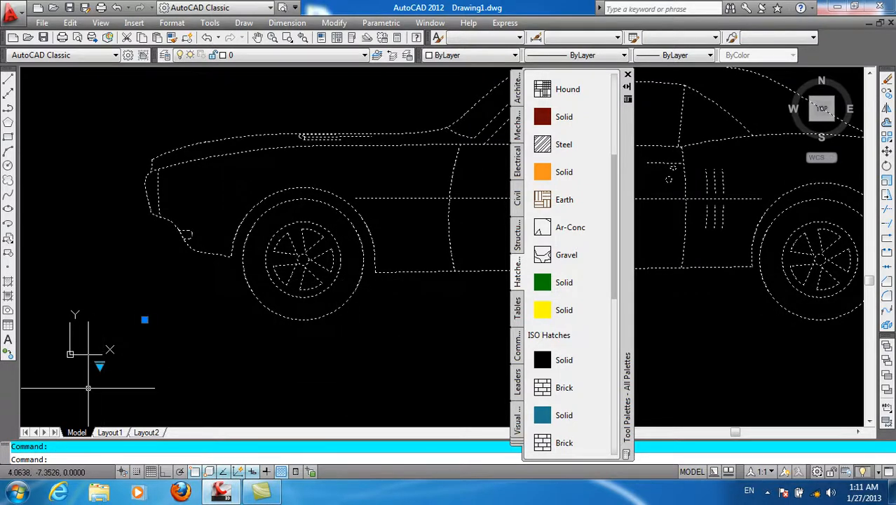
pyautogui.scroll(7, 102, 365)
pyautogui.click(114, 291)
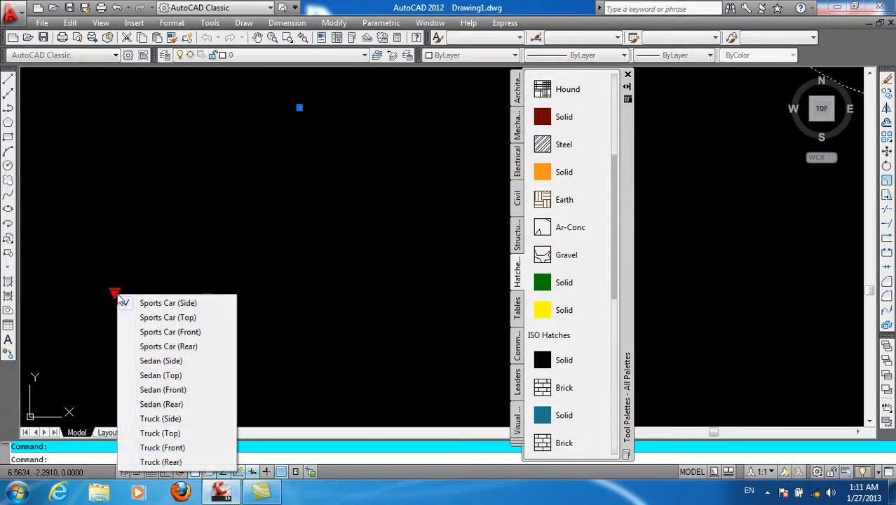
pyautogui.click(157, 464)
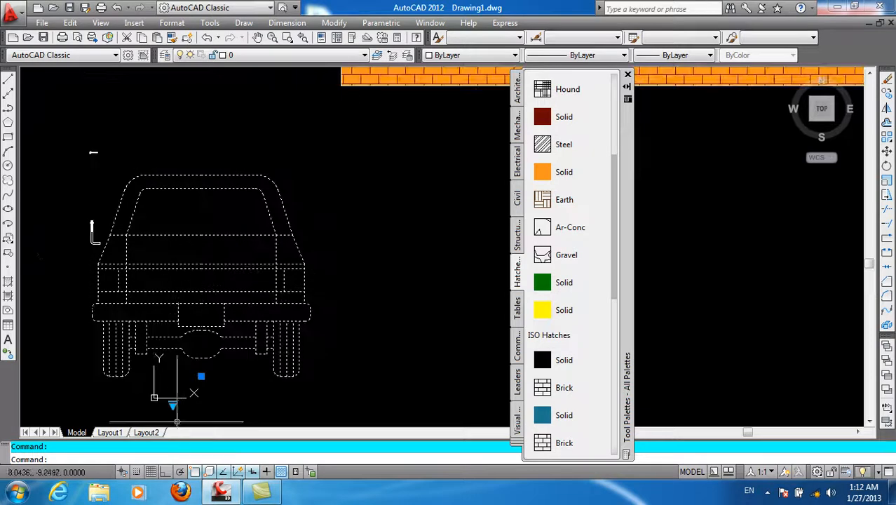
# Switch the vehicle block to the truck's front view and to Truck (Top) in turn.
pyautogui.scroll(2, 182, 424)
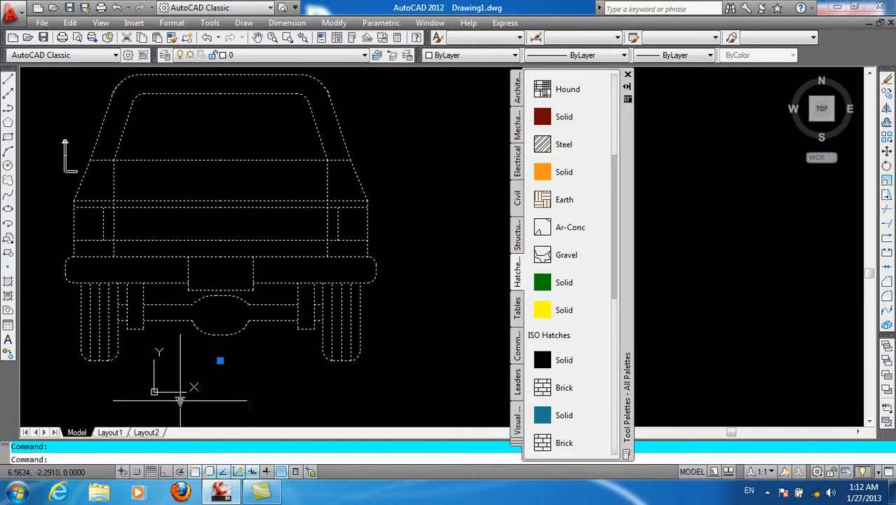
pyautogui.click(180, 401)
pyautogui.click(213, 379)
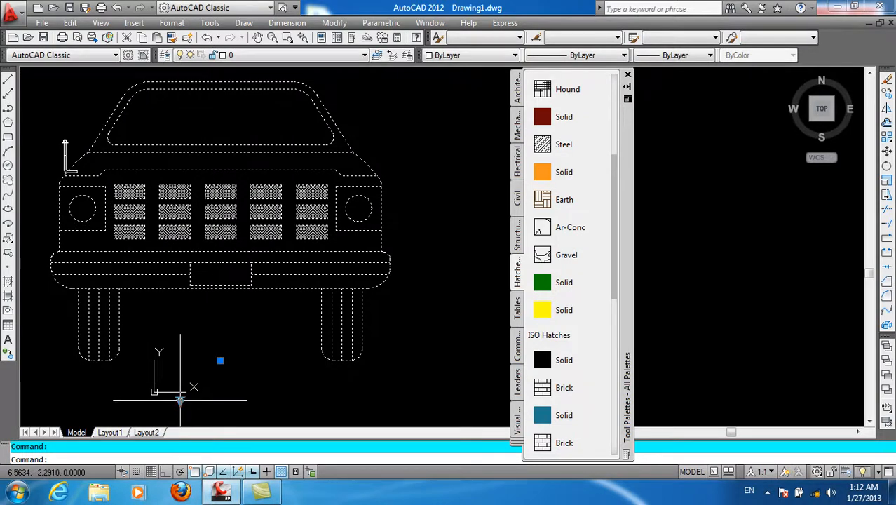
pyautogui.click(180, 400)
pyautogui.click(206, 366)
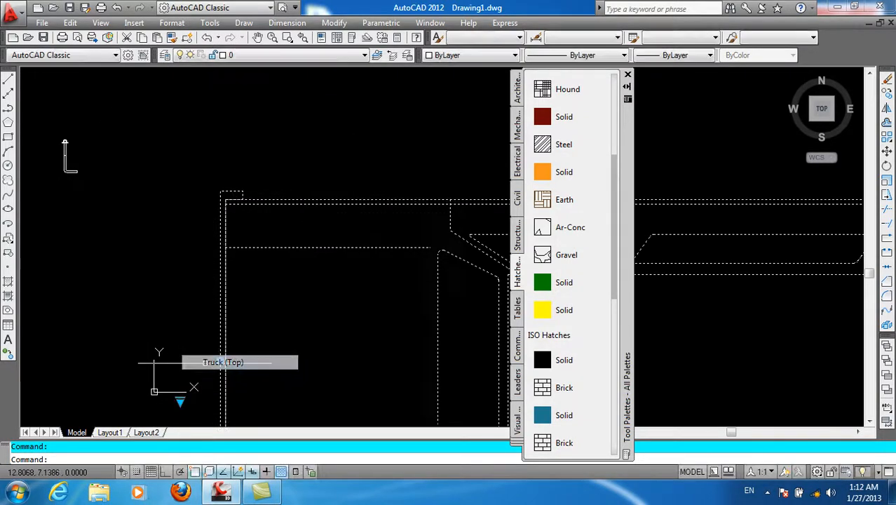
# Set the vehicle block's displayed type and view to Truck (Side).
pyautogui.scroll(-7, 181, 300)
pyautogui.scroll(4, 181, 326)
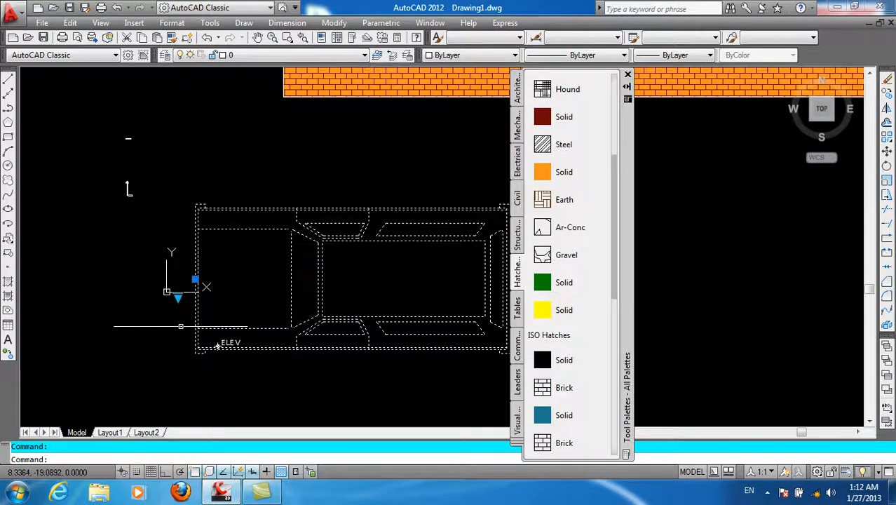
pyautogui.scroll(2, 181, 326)
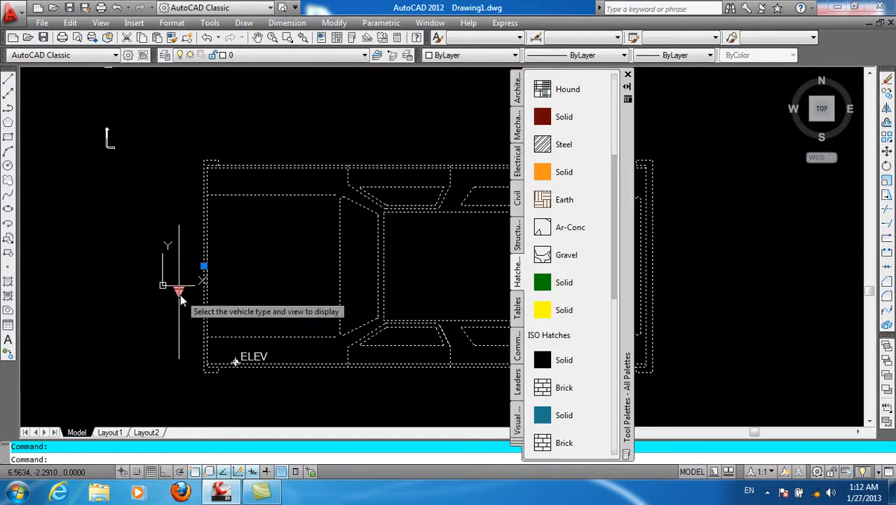
pyautogui.click(179, 290)
pyautogui.click(223, 418)
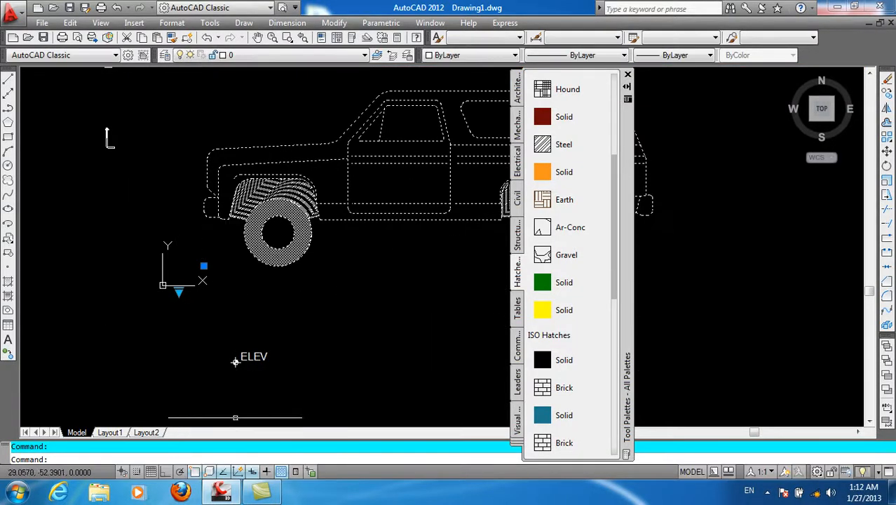
# Deselect the truck block and fill the truck's upper body around the side window with the orange Solid hatch.
pyautogui.scroll(-4, 221, 331)
pyautogui.scroll(3, 221, 331)
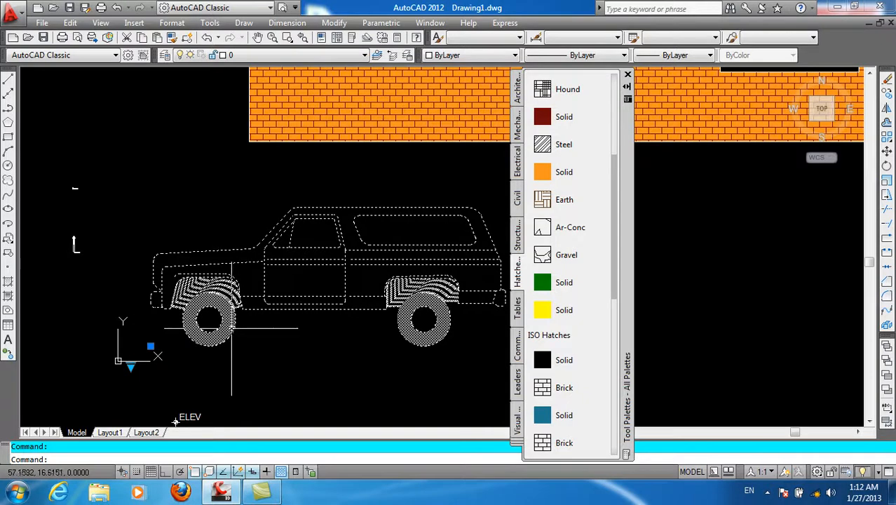
pyautogui.press('Escape')
pyautogui.scroll(-3, 246, 318)
pyautogui.scroll(2, 296, 341)
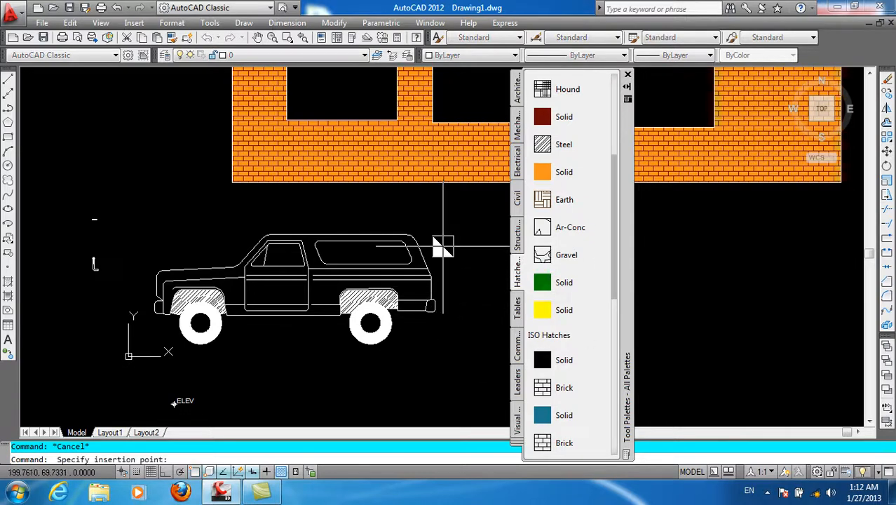
pyautogui.click(312, 256)
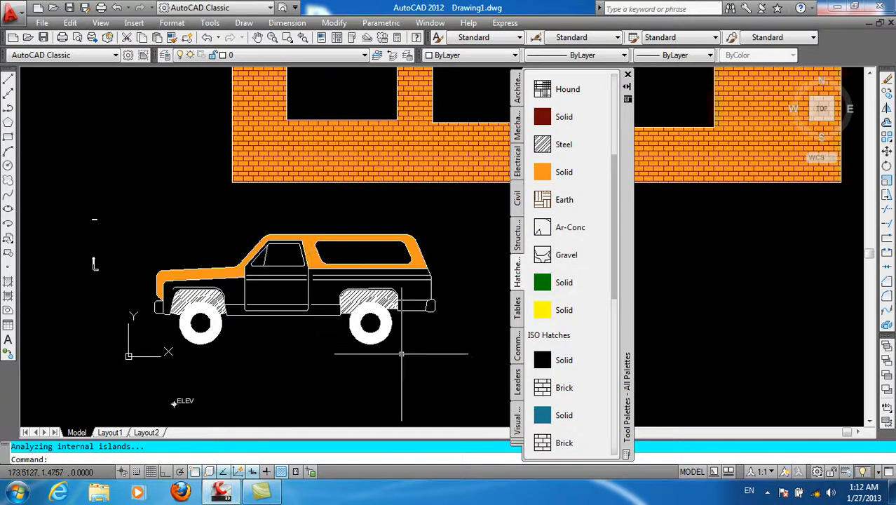
# Try to fill the truck's lower body between the door and the rear wheel with the green Solid hatch.
pyautogui.click(546, 283)
pyautogui.click(326, 294)
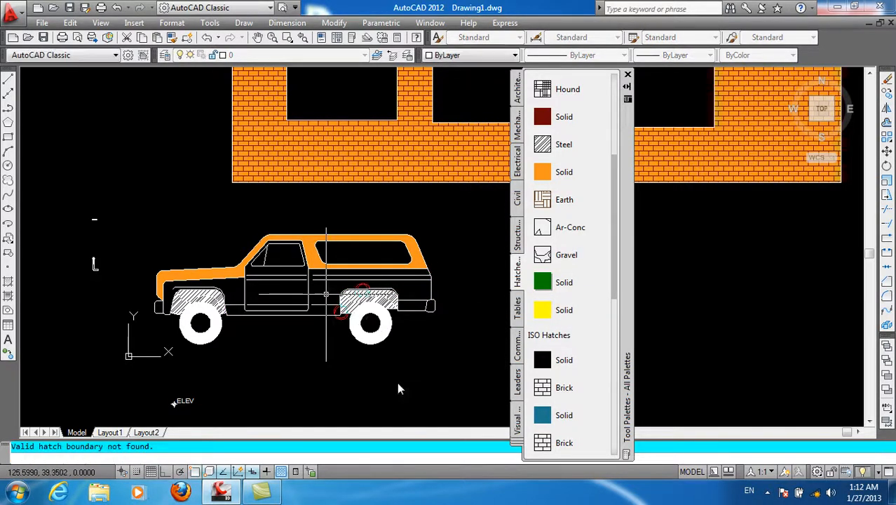
pyautogui.scroll(4, 348, 361)
pyautogui.scroll(-5, 349, 361)
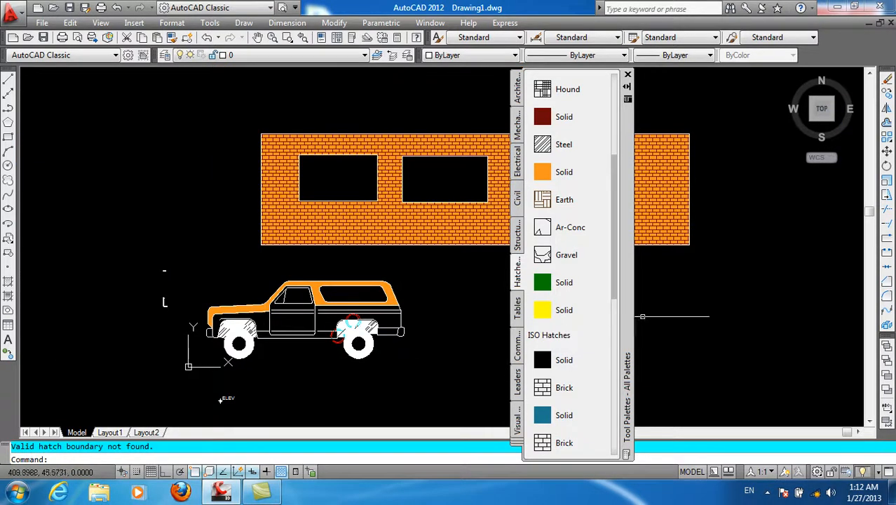
# Fill the end of the truck's rear bumper with the dark red Solid hatch.
pyautogui.scroll(-2, 612, 180)
pyautogui.scroll(5, 612, 180)
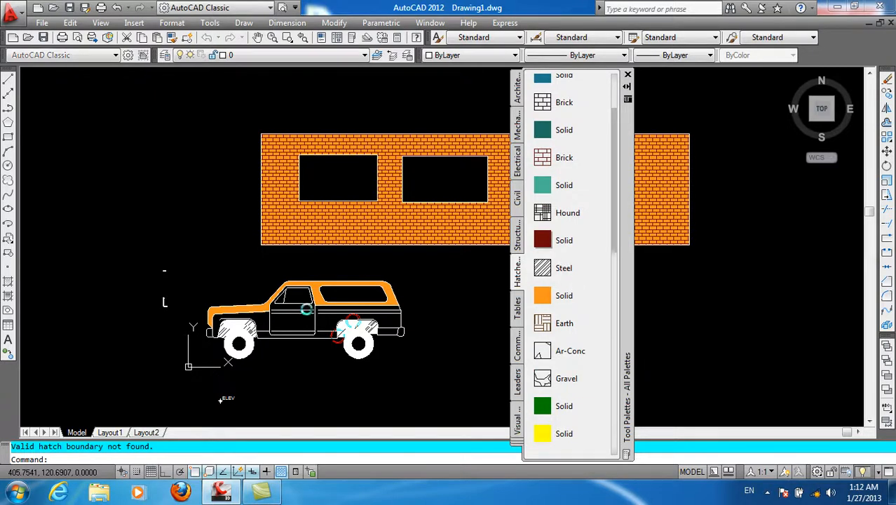
pyautogui.scroll(6, 363, 338)
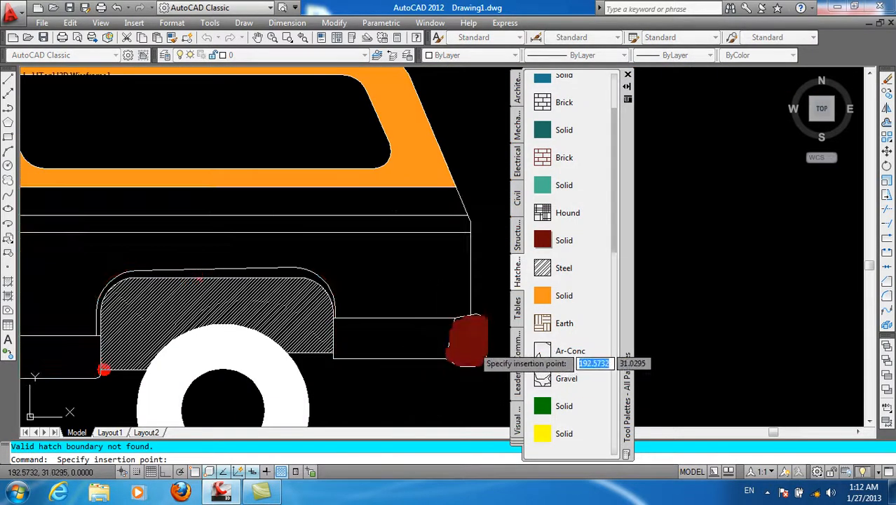
pyautogui.click(474, 345)
# Apply the dark red Solid hatch to the truck's door.
pyautogui.scroll(-6, 463, 337)
pyautogui.scroll(5, 452, 265)
pyautogui.click(542, 242)
pyautogui.scroll(-4, 485, 296)
pyautogui.click(362, 265)
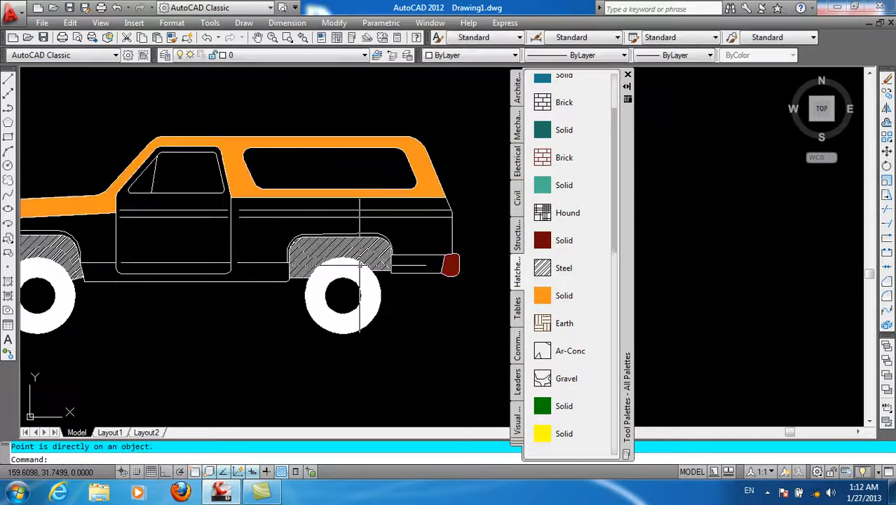
pyautogui.moveTo(456, 248); pyautogui.dragTo(188, 246)
pyautogui.scroll(-2, 399, 350)
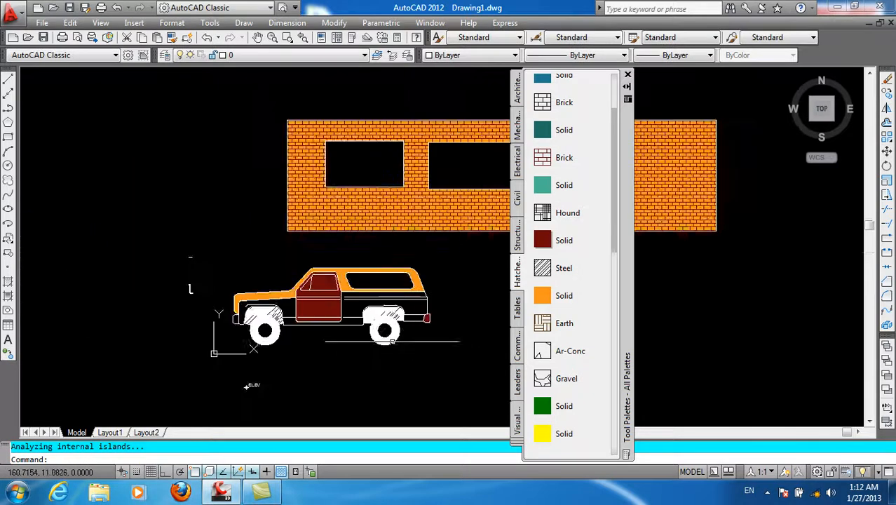
# Fill the wall's first window opening with the green Solid hatch and the second with the yellow one.
pyautogui.scroll(3, 345, 320)
pyautogui.scroll(-4, 414, 222)
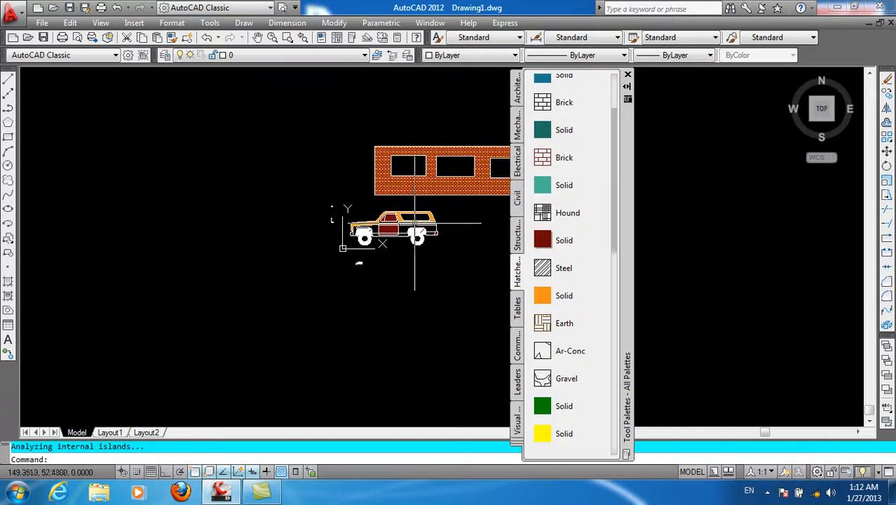
pyautogui.scroll(3, 445, 220)
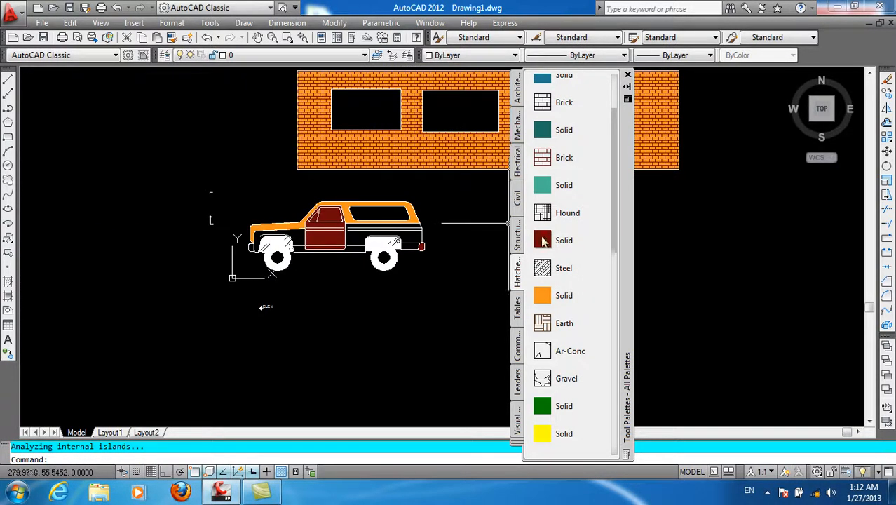
pyautogui.click(541, 435)
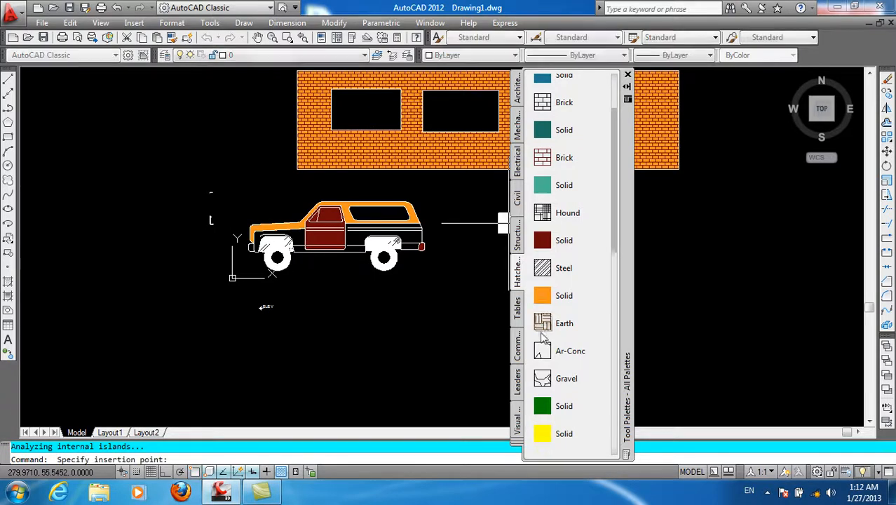
pyautogui.click(361, 105)
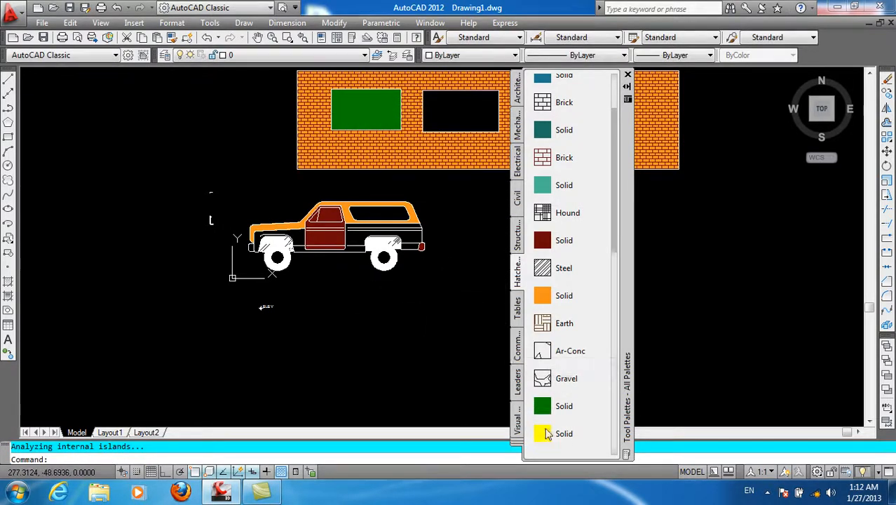
pyautogui.click(546, 442)
pyautogui.click(434, 105)
# Fill the wall's third window opening with the dark red Solid hatch.
pyautogui.scroll(-5, 293, 259)
pyautogui.scroll(2, 293, 259)
pyautogui.click(551, 242)
pyautogui.click(435, 179)
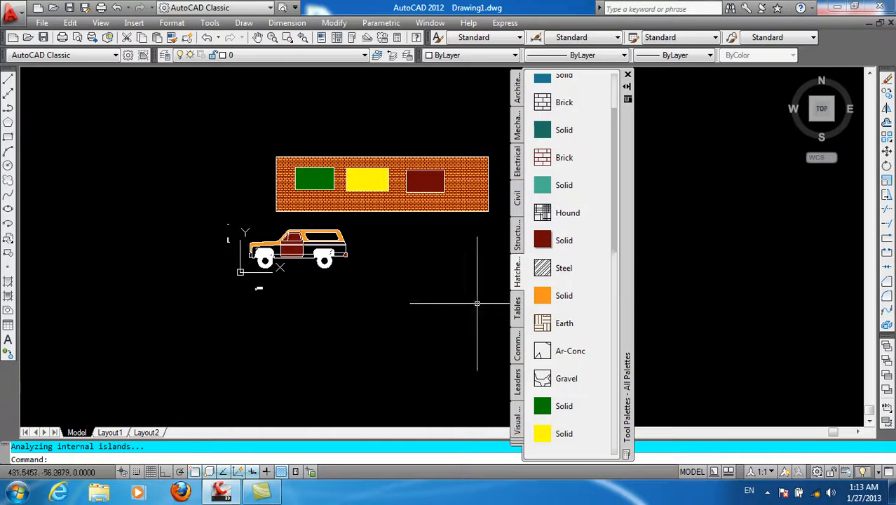
# Insert the first Drawing Legend sample table below the truck.
pyautogui.click(517, 345)
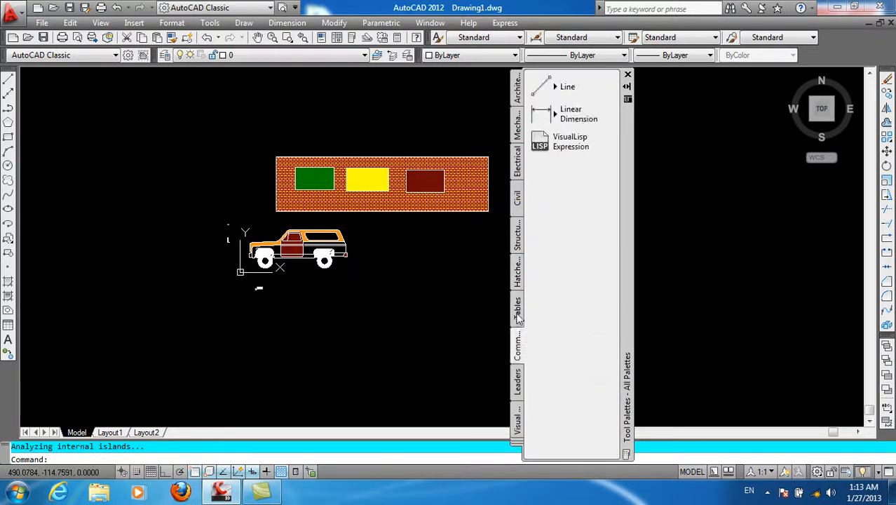
pyautogui.click(518, 318)
pyautogui.click(541, 209)
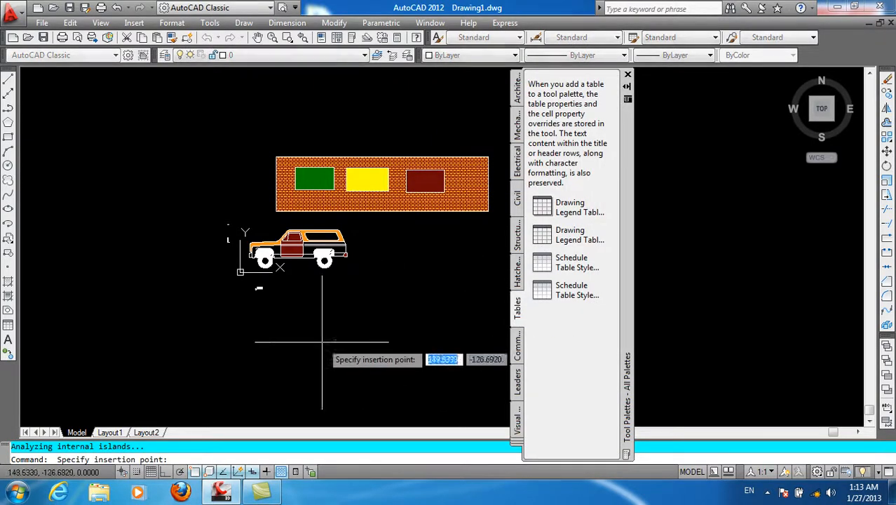
pyautogui.scroll(5, 307, 353)
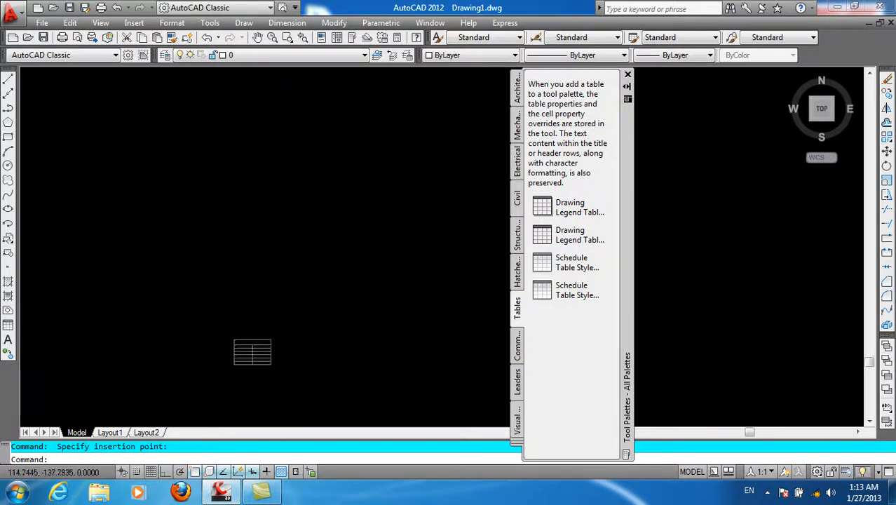
# Enter "fdsfsdfsdf" as the legend table's title and "hjgjghj" and "jklhjkhjlh" in the two first-column cells below it.
pyautogui.click(296, 172)
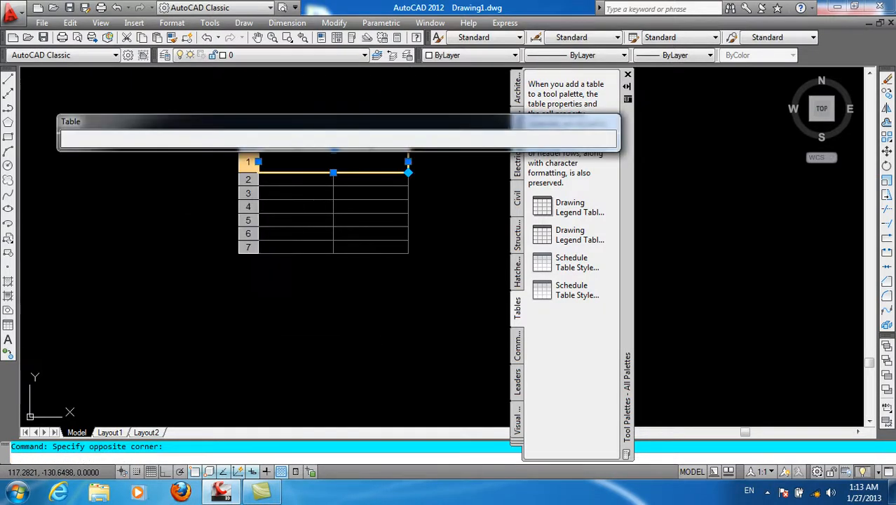
pyautogui.write('fdsfsdfsdf')
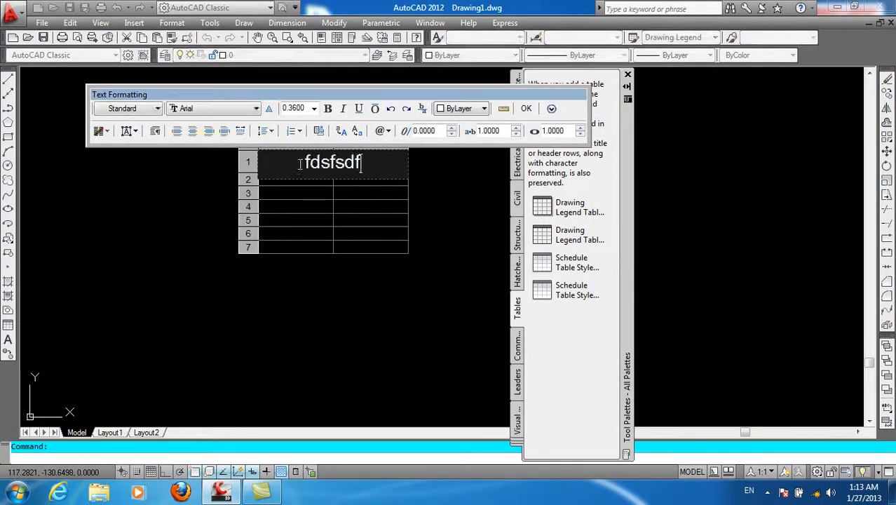
pyautogui.press('Tab')
pyautogui.write('hjgjgh')
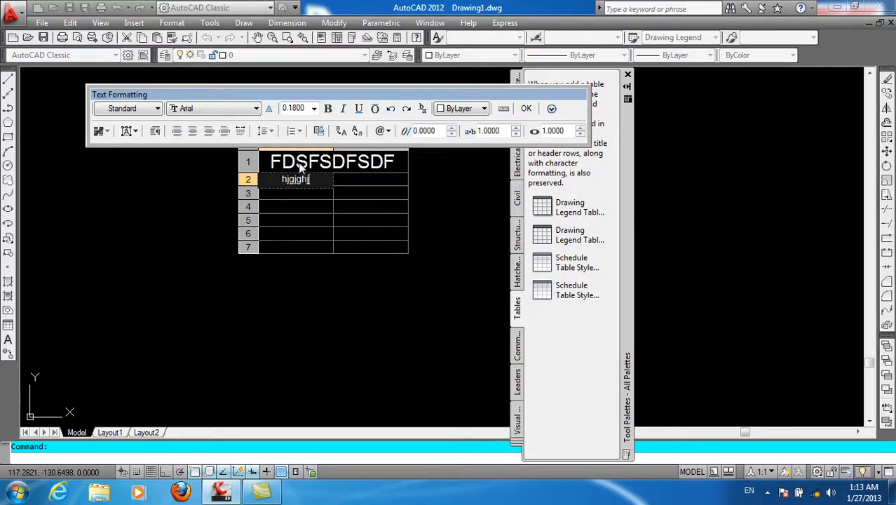
pyautogui.write('j')
pyautogui.press('Return')
pyautogui.press('Return')
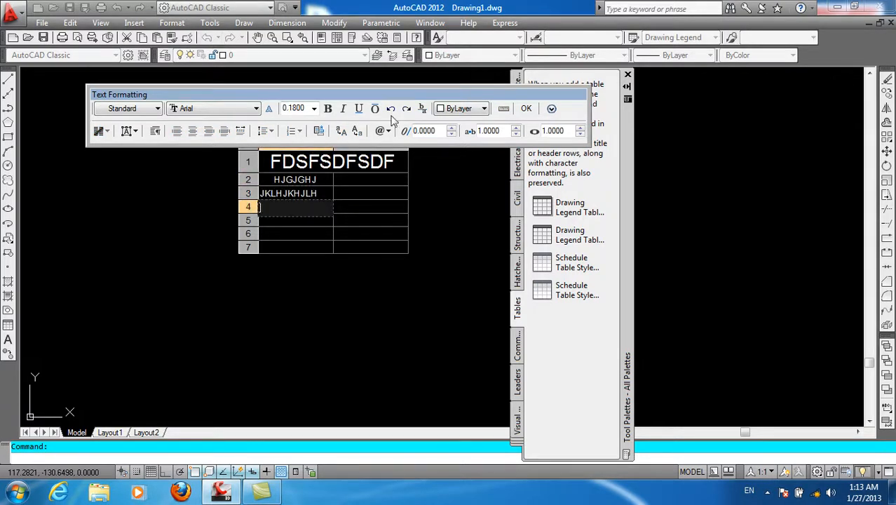
# Enter "vsdfgd" in red text in the first cell of table row 4 and finish editing the table.
pyautogui.click(468, 112)
pyautogui.click(459, 139)
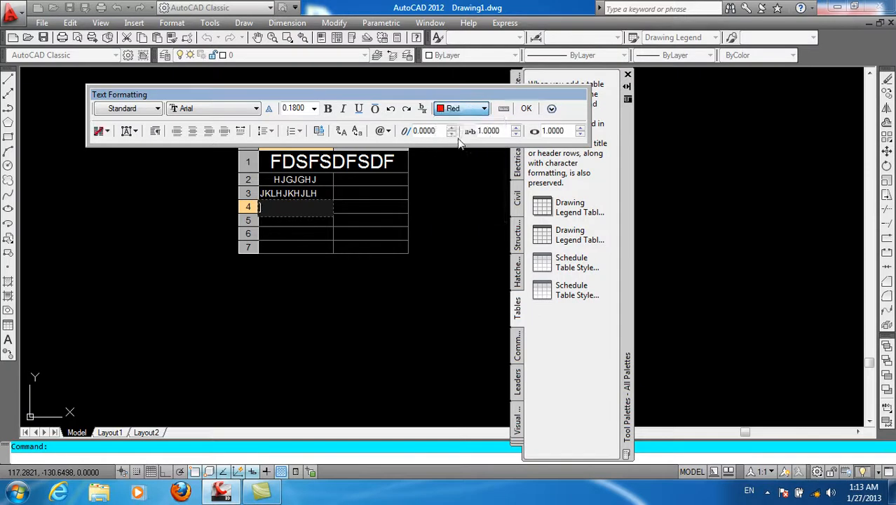
pyautogui.write('vsdfgd')
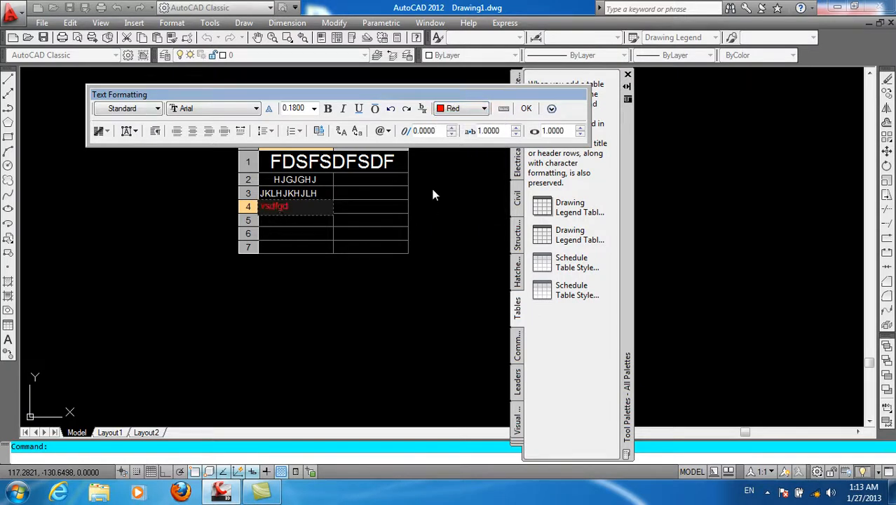
pyautogui.click(527, 108)
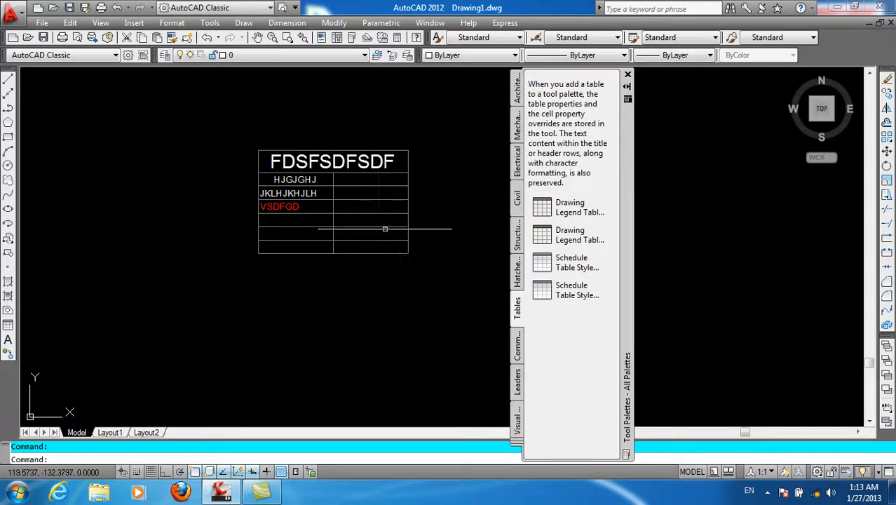
# Insert the second Drawing Legend sample table beside the small legend table.
pyautogui.click(565, 238)
pyautogui.scroll(-3, 159, 212)
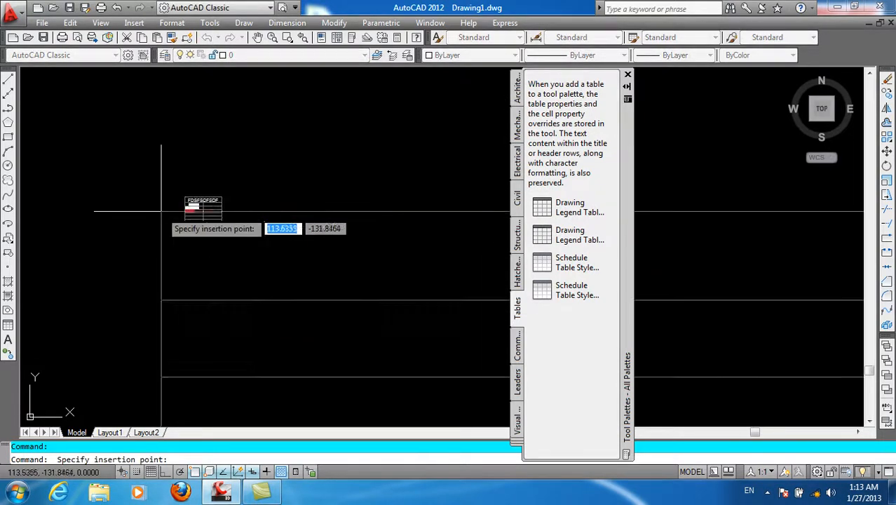
pyautogui.scroll(-3, 168, 161)
pyautogui.click(236, 164)
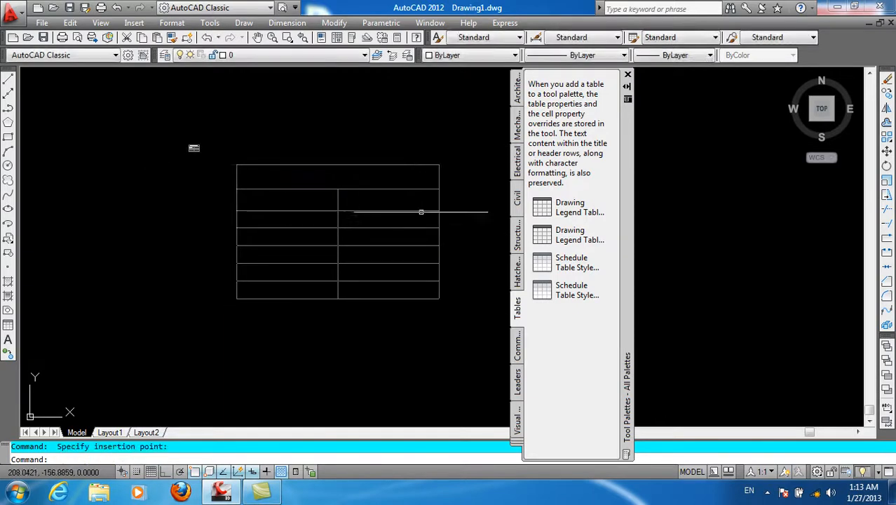
# Insert both Schedule sample tables below the large legend table.
pyautogui.click(539, 271)
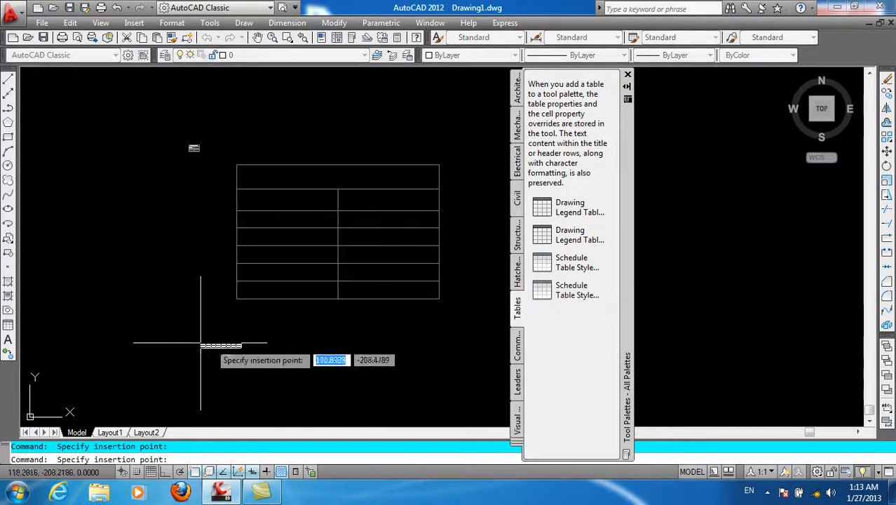
pyautogui.scroll(5, 145, 351)
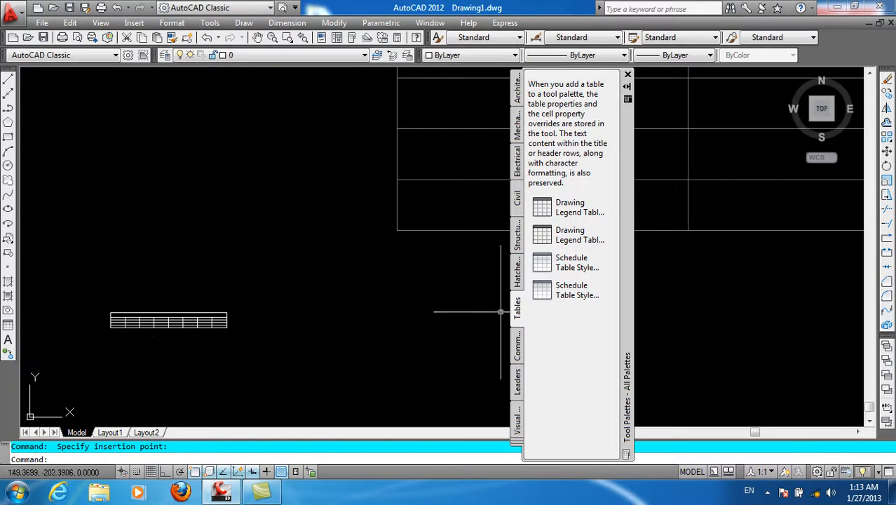
pyautogui.scroll(-5, 84, 228)
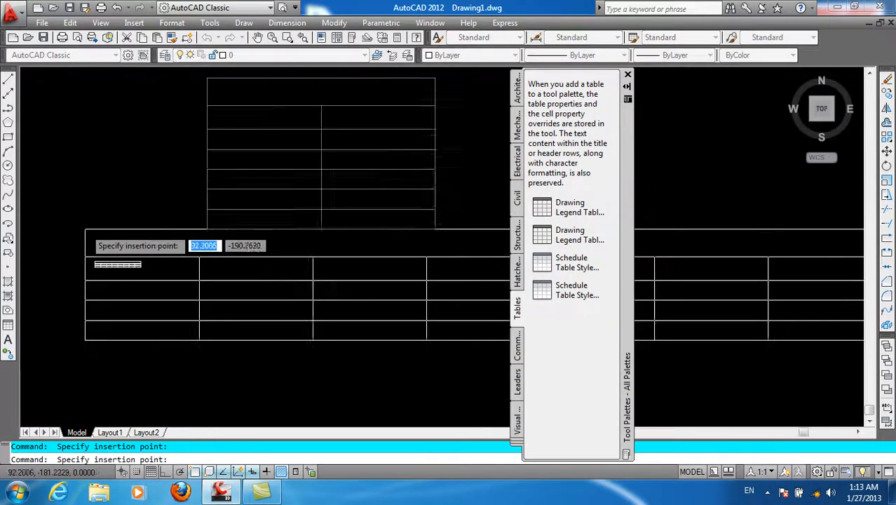
pyautogui.scroll(5, 98, 211)
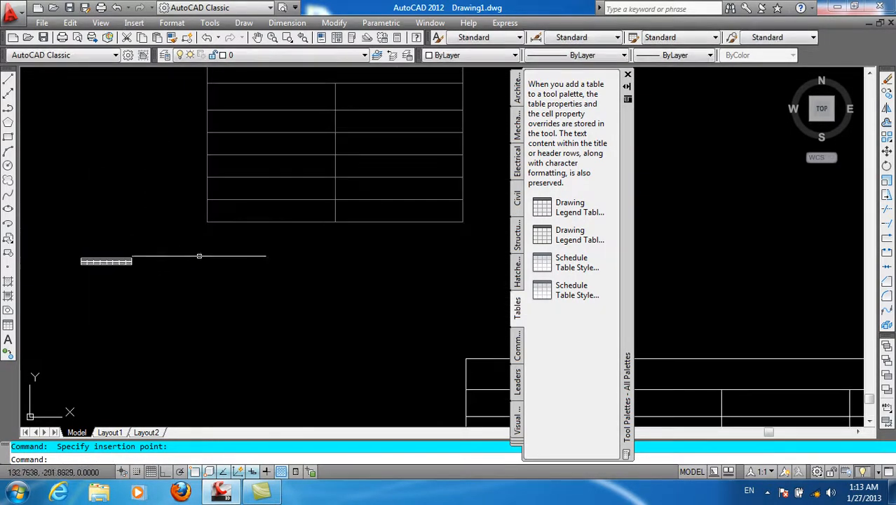
pyautogui.scroll(-7, 217, 273)
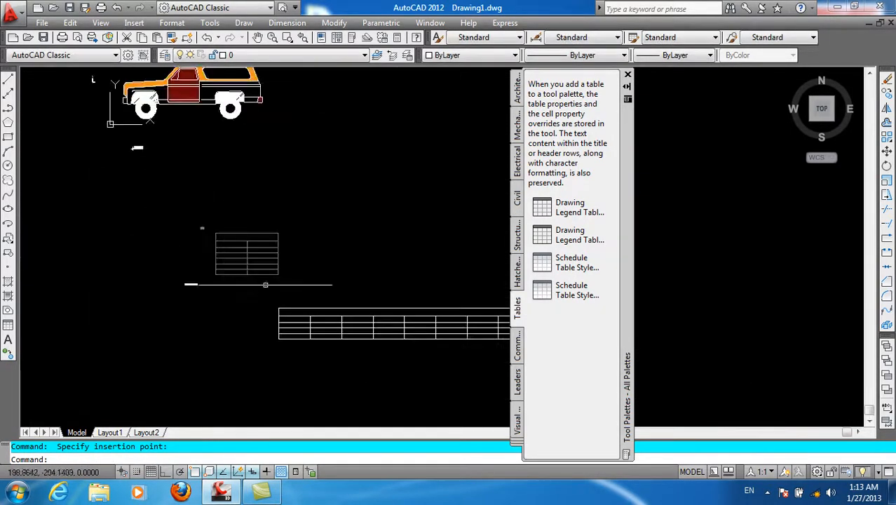
# Use the Linear Dimension sample tool to place a horizontal dimension in the empty area above the tables.
pyautogui.click(518, 344)
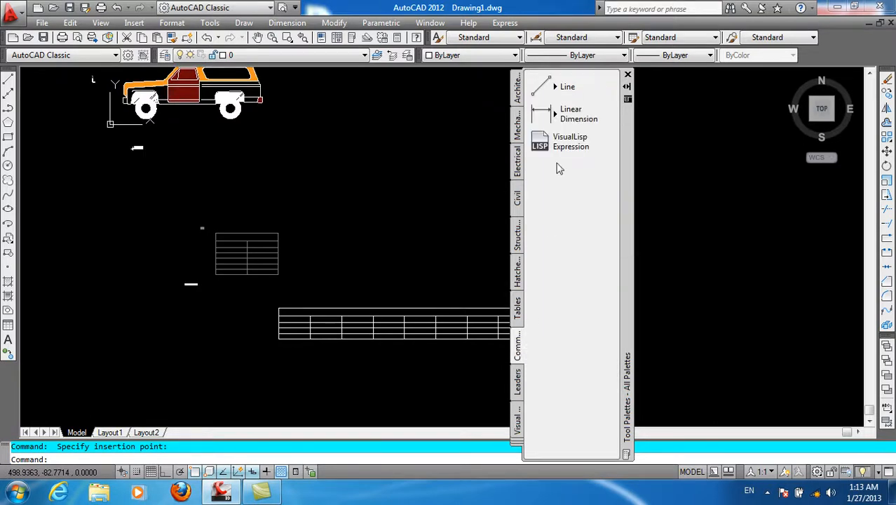
pyautogui.click(540, 115)
pyautogui.click(281, 204)
pyautogui.click(348, 200)
pyautogui.click(348, 172)
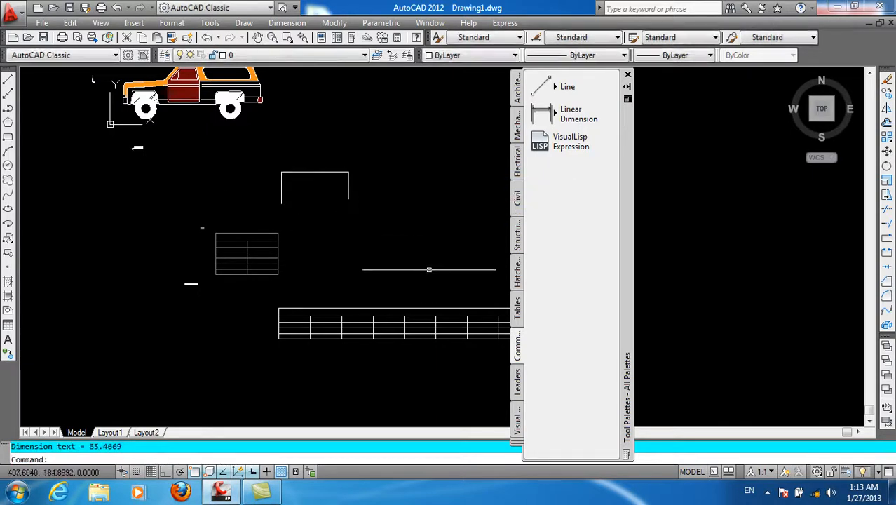
# Modify the Standard dimension style by increasing the overall scale for dimension features, and close the Dimension Style Manager.
pyautogui.write('d')
pyautogui.press('Return')
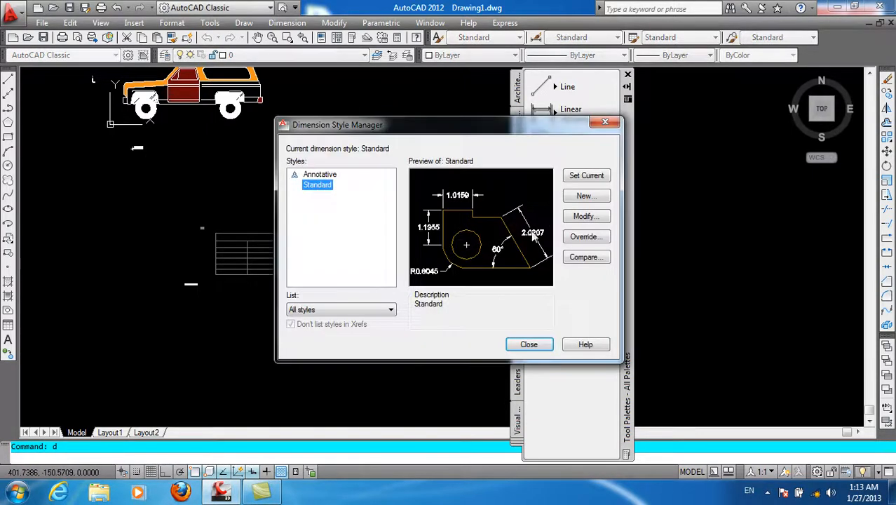
pyautogui.click(585, 216)
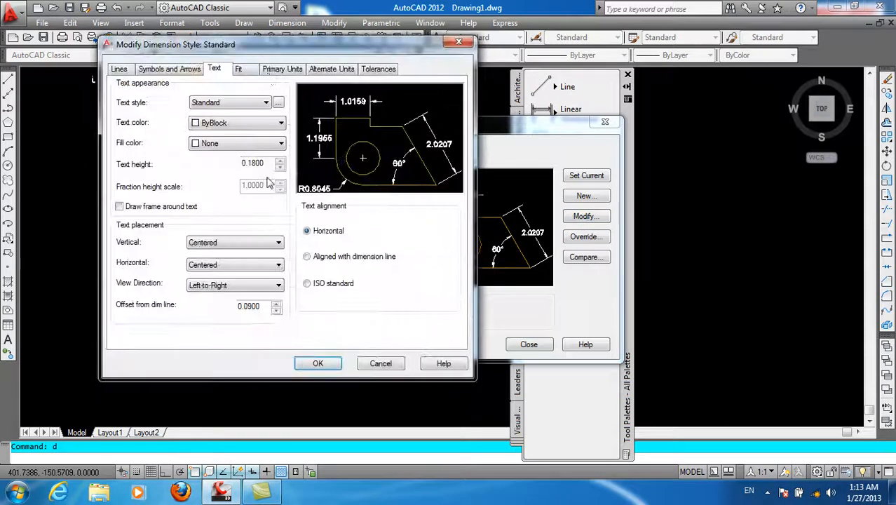
pyautogui.click(239, 68)
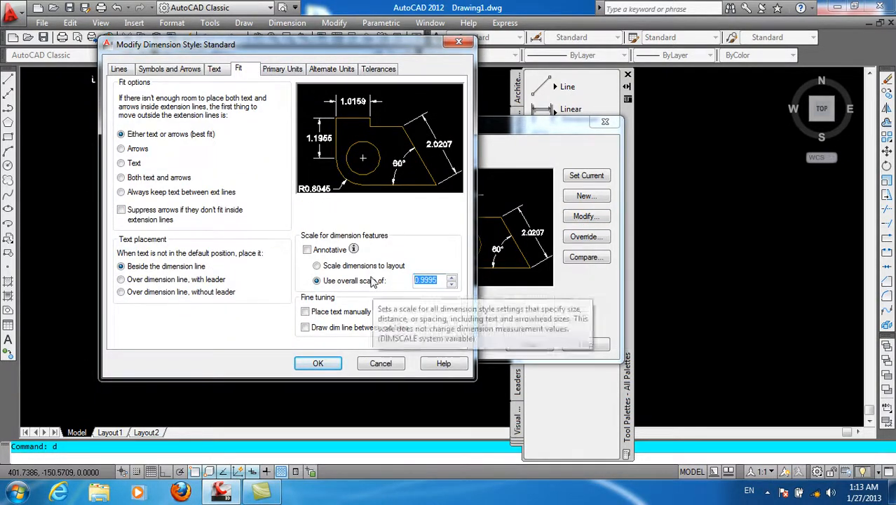
pyautogui.click(320, 363)
pyautogui.click(527, 344)
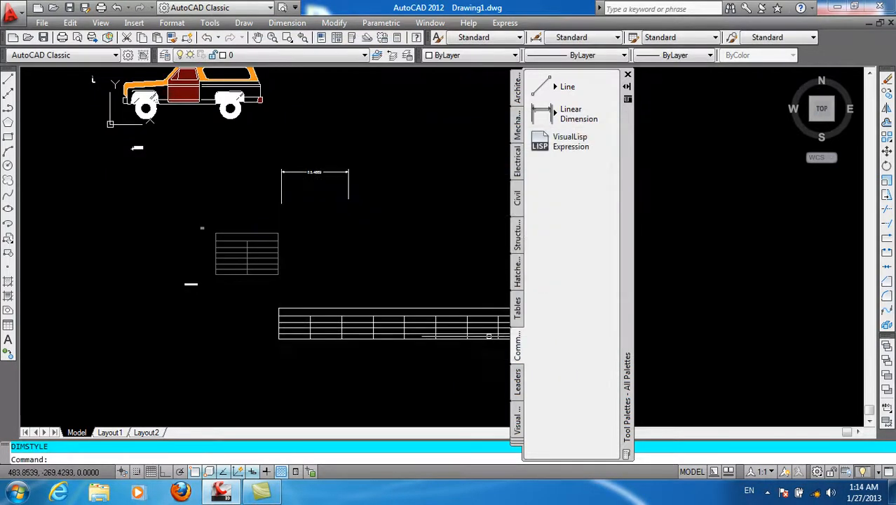
# Start another linear dimension near the existing horizontal dimension.
pyautogui.scroll(4, 301, 161)
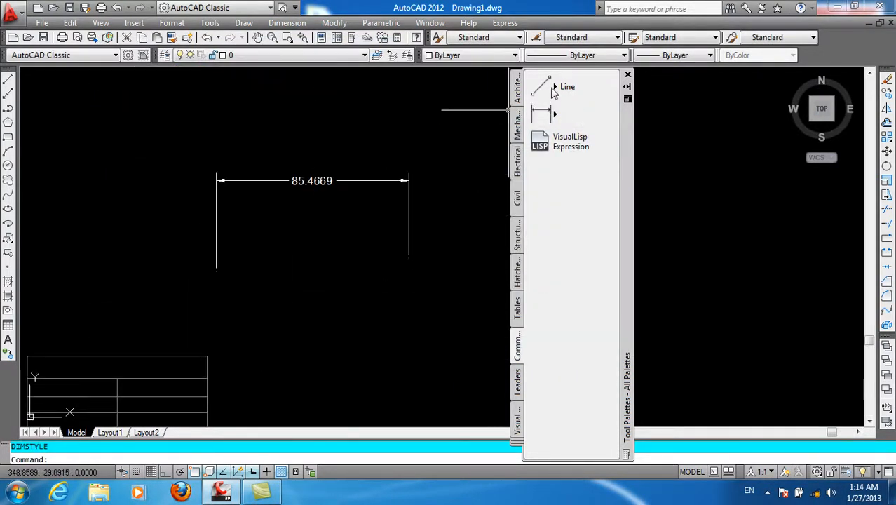
pyautogui.click(539, 125)
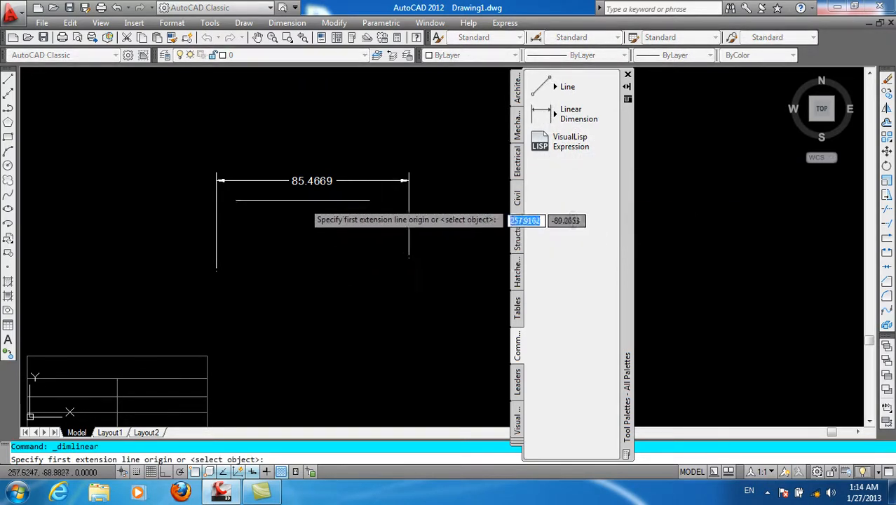
pyautogui.scroll(5, 311, 186)
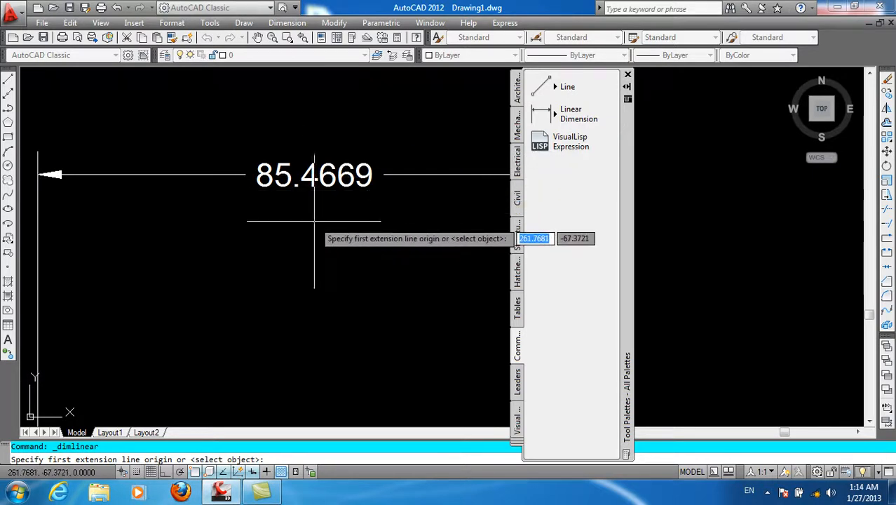
pyautogui.press('Escape')
pyautogui.scroll(-5, 300, 230)
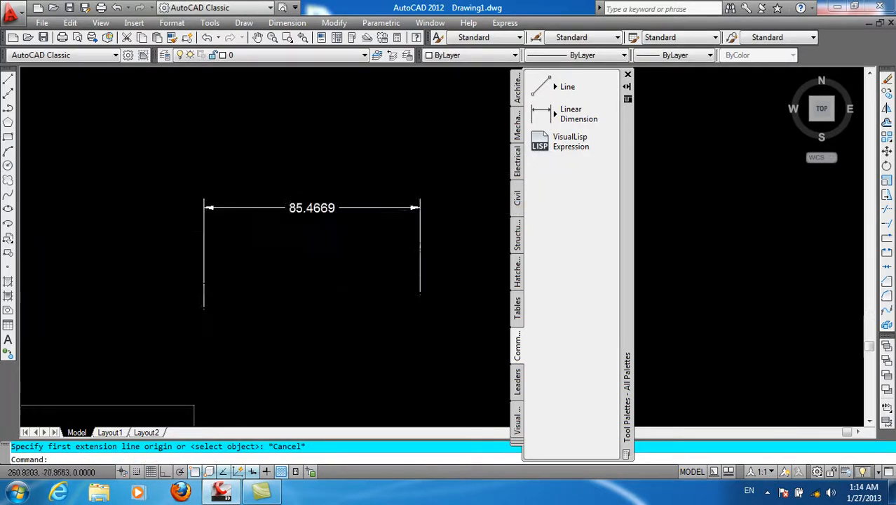
# Add a linear dimension spanning about 23.77 units below the text of the existing wide dimension.
pyautogui.scroll(5, 299, 231)
pyautogui.click(575, 113)
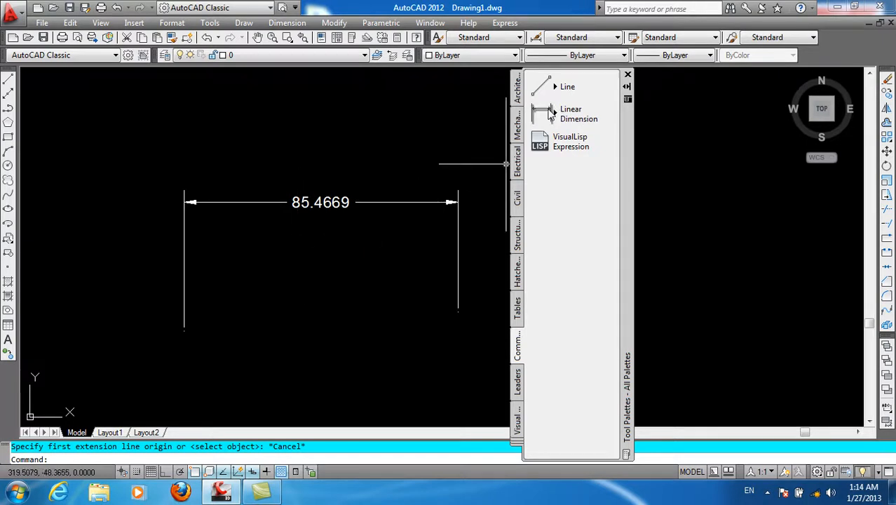
pyautogui.click(274, 323)
pyautogui.click(350, 308)
pyautogui.click(312, 261)
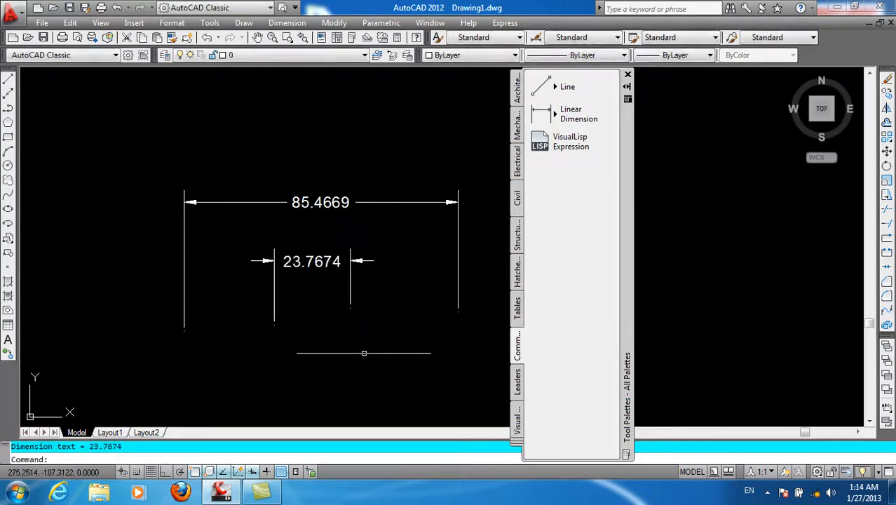
# Place a metric leader with no text, sloping up from its arrowhead in the empty area below the small tables.
pyautogui.scroll(-8, 328, 183)
pyautogui.scroll(3, 309, 260)
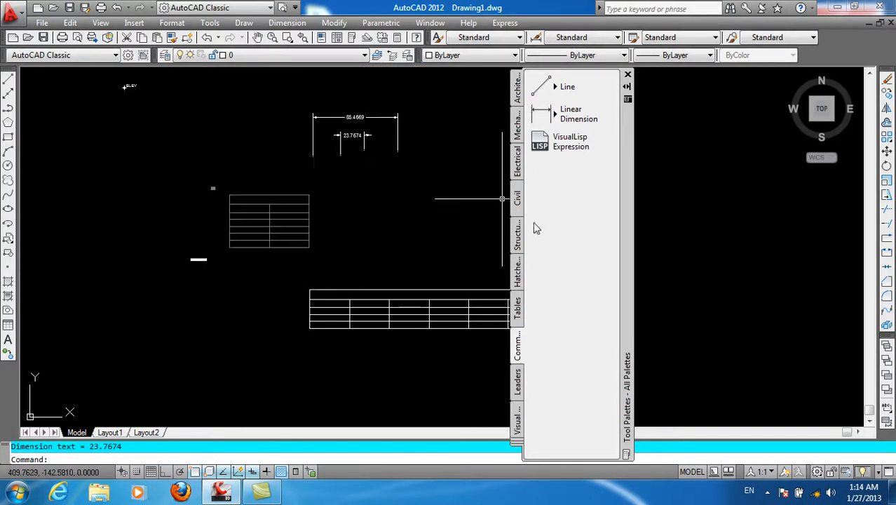
pyautogui.click(519, 394)
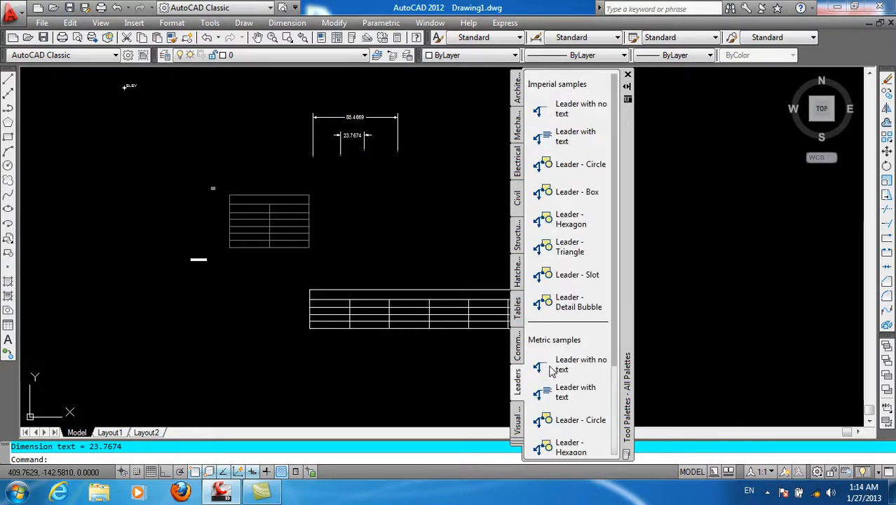
pyautogui.click(552, 366)
pyautogui.click(253, 293)
pyautogui.scroll(5, 208, 342)
pyautogui.scroll(-2, 239, 248)
pyautogui.scroll(3, 250, 244)
pyautogui.scroll(-4, 310, 255)
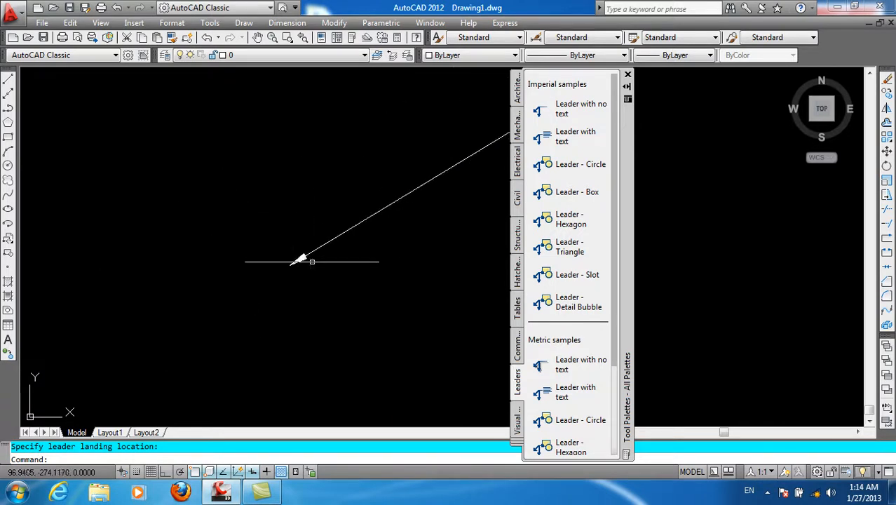
pyautogui.scroll(5, 309, 259)
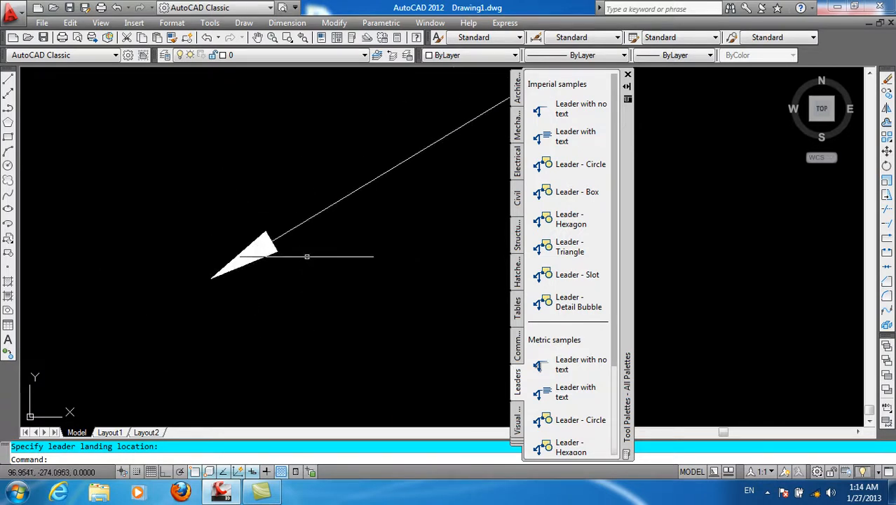
# Place a metric leader with text just below the plain leader's arrowhead, reading "dfsdfzdsfsd".
pyautogui.click(554, 398)
pyautogui.click(193, 344)
pyautogui.click(339, 251)
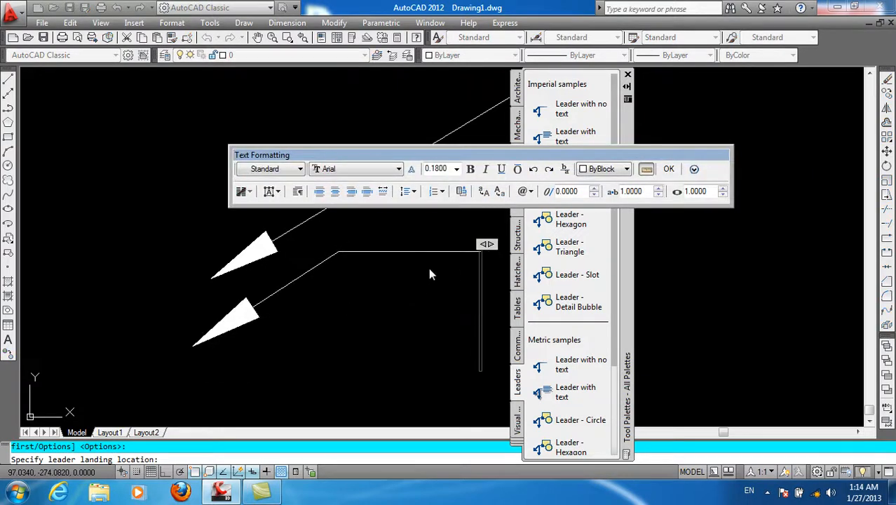
pyautogui.write('dfsdfzdsfsd')
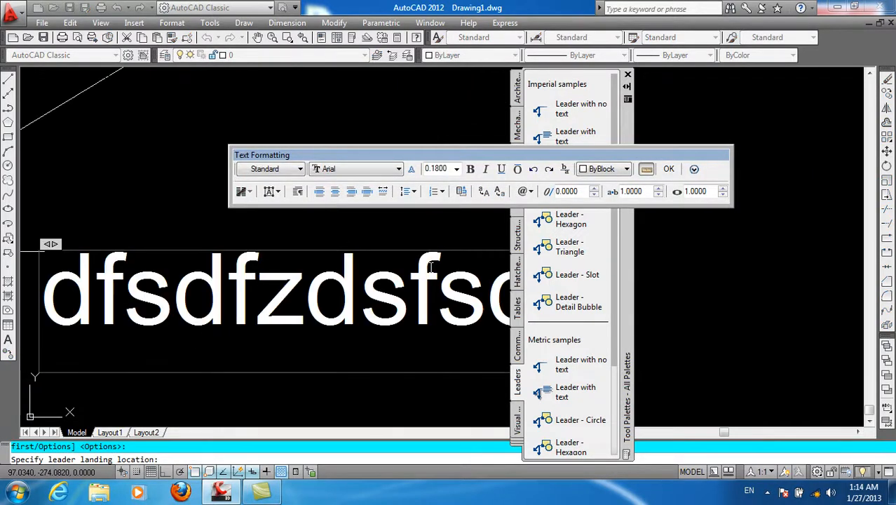
pyautogui.click(668, 170)
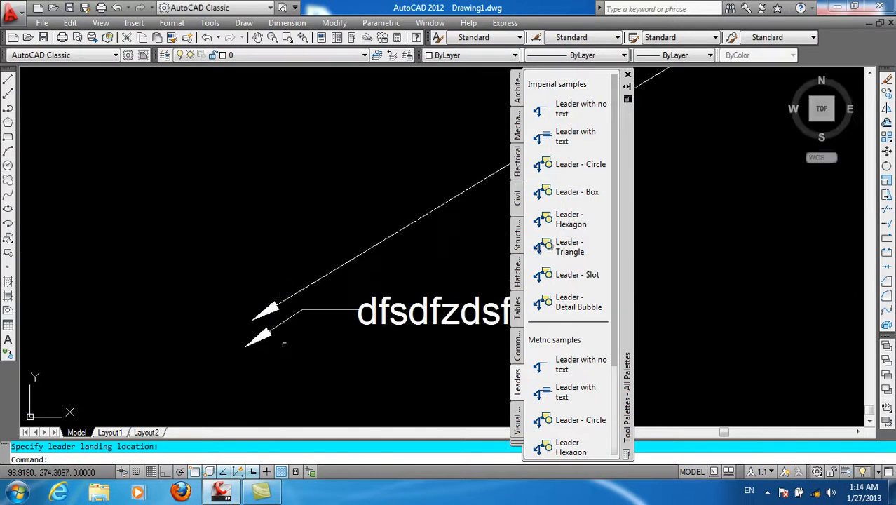
# Try to place a metric Leader - Circle above the text leader.
pyautogui.click(549, 424)
pyautogui.click(235, 223)
pyautogui.click(413, 138)
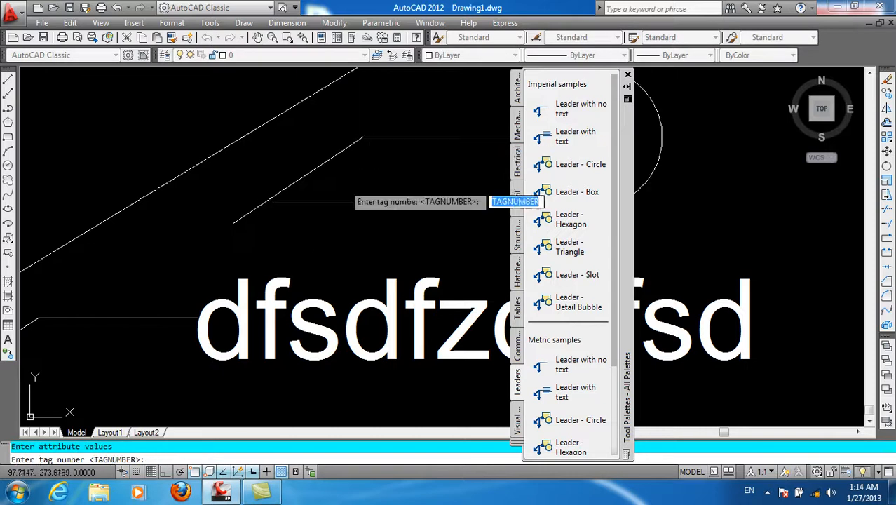
pyautogui.scroll(-6, 282, 220)
pyautogui.scroll(8, 356, 201)
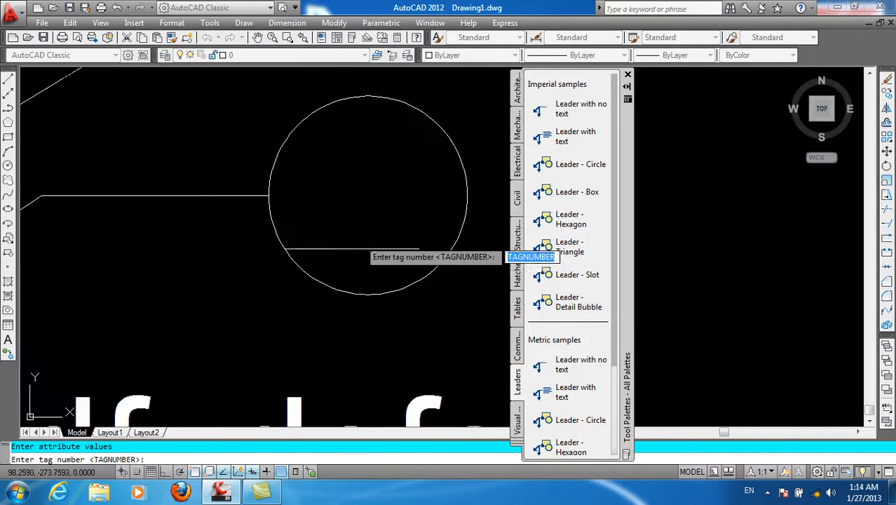
# Try to place a metric Leader - Hexagon above the text leader.
pyautogui.click(559, 449)
pyautogui.click(229, 283)
pyautogui.click(243, 166)
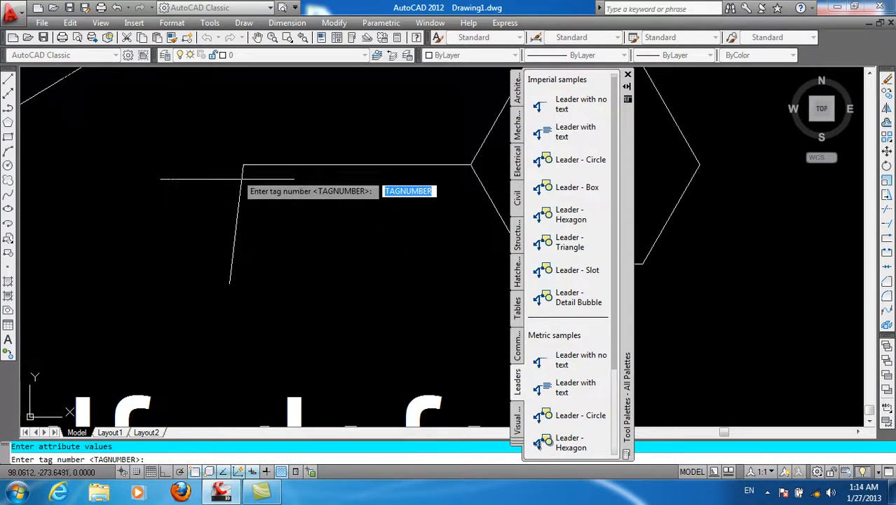
pyautogui.scroll(-5, 241, 169)
pyautogui.scroll(6, 289, 230)
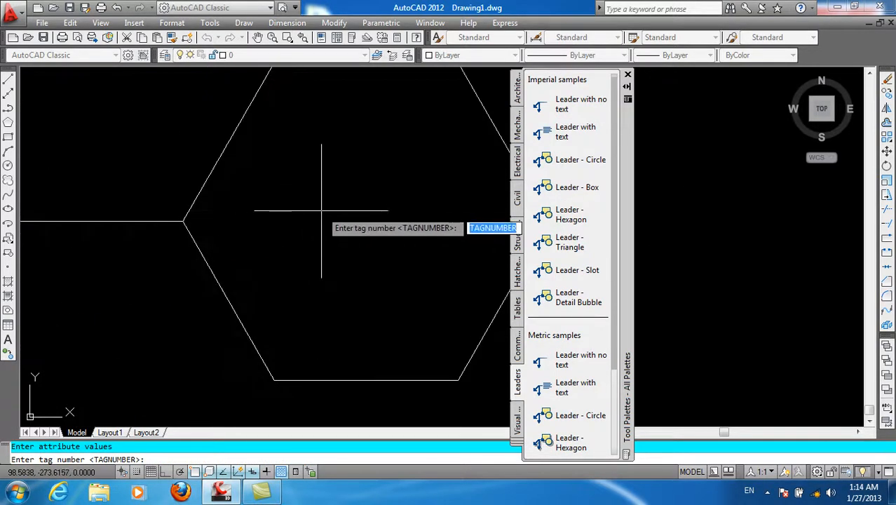
pyautogui.press('Escape')
# Examine the sample tools in the Visual Styles tool palette and close the tool palettes.
pyautogui.scroll(-5, 394, 306)
pyautogui.scroll(-5, 382, 389)
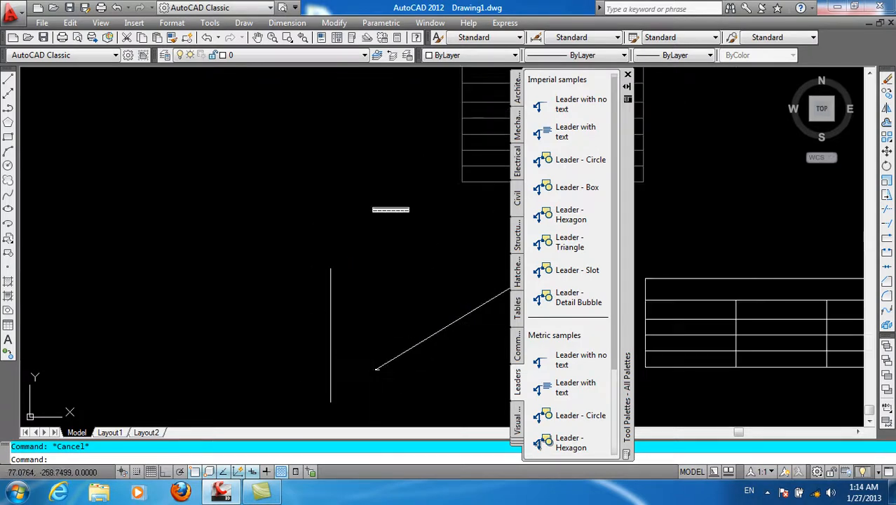
pyautogui.scroll(-3, 384, 323)
pyautogui.scroll(8, 330, 289)
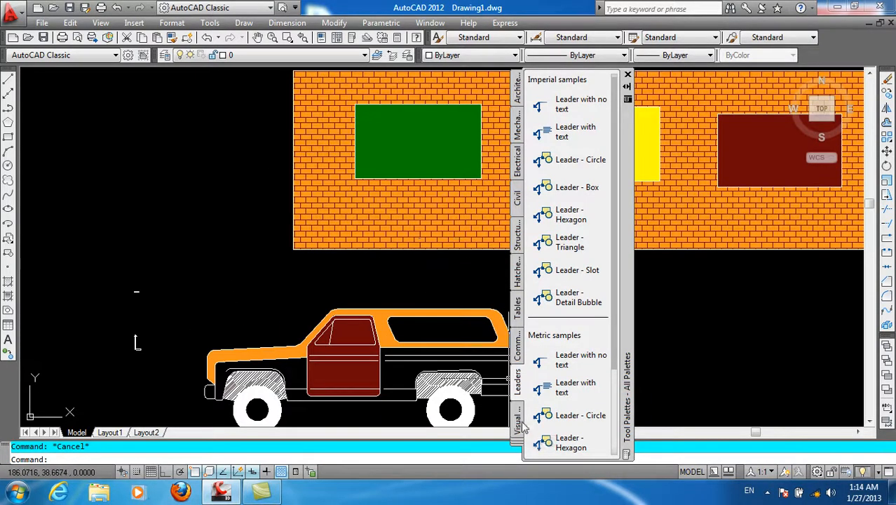
pyautogui.click(518, 429)
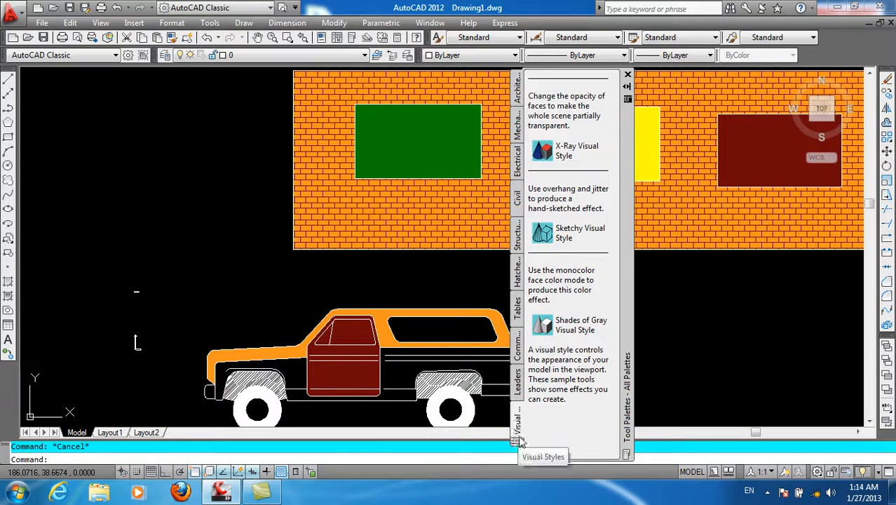
pyautogui.click(627, 75)
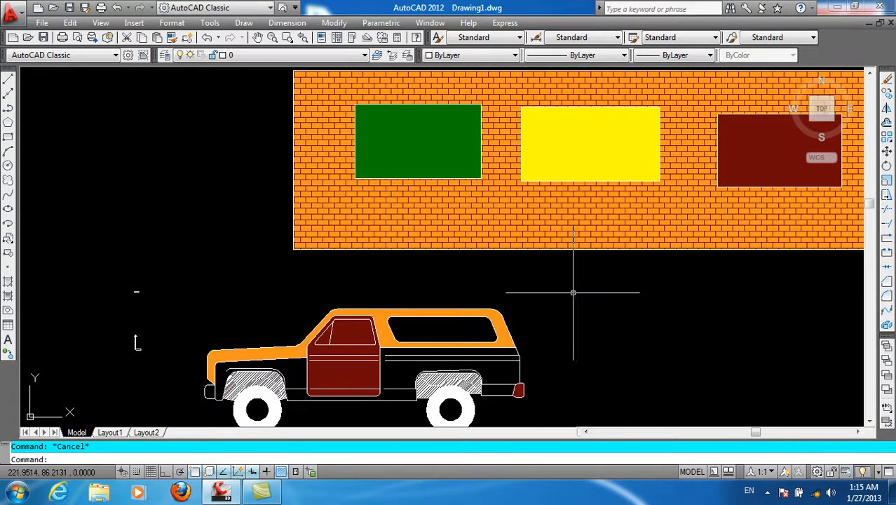
# Reopen the tool palettes and insert the architectural Trees - Imperial block in front of the truck.
pyautogui.hotkey('ctrl', '3')
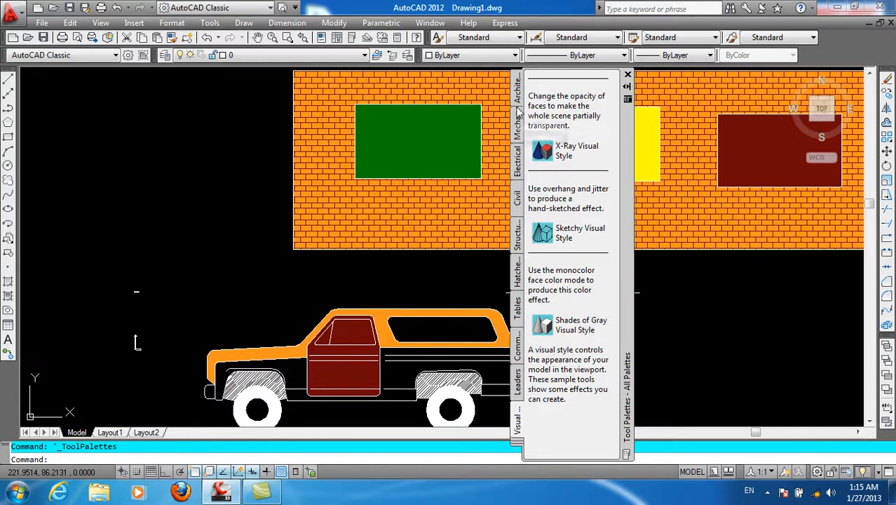
pyautogui.click(518, 95)
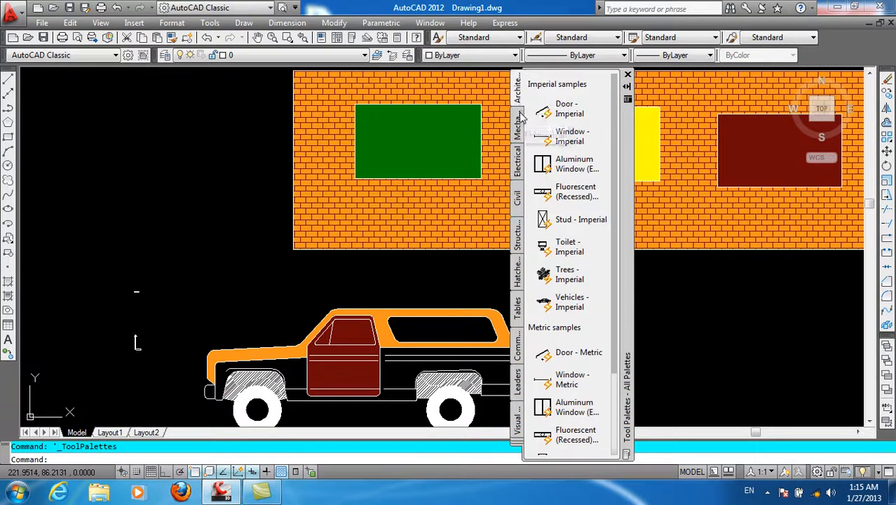
pyautogui.click(572, 275)
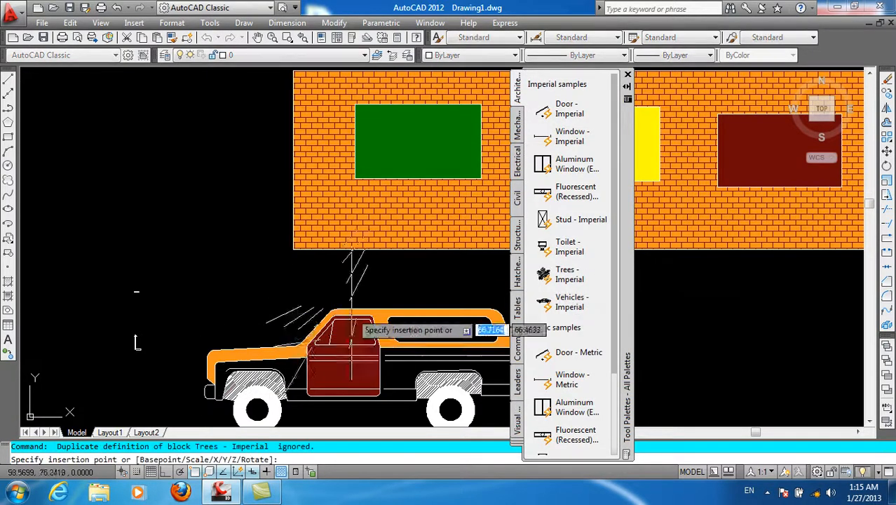
pyautogui.click(126, 389)
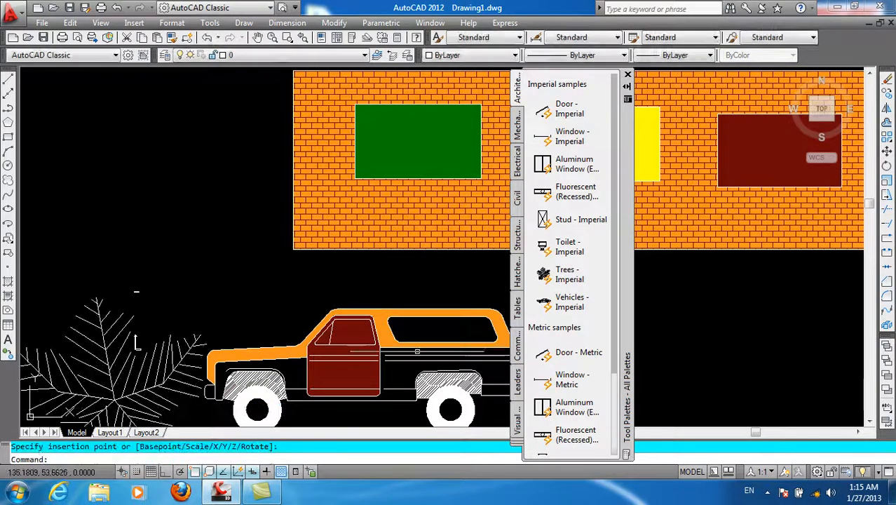
pyautogui.scroll(-6, 505, 267)
pyautogui.scroll(5, 424, 287)
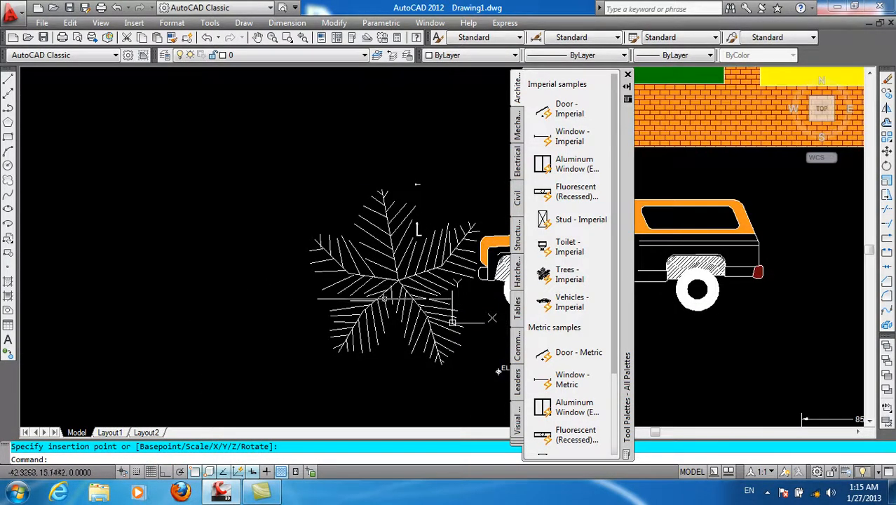
# Switch the inserted tree block to its Palm (Elevation) version and deselect it.
pyautogui.click(399, 280)
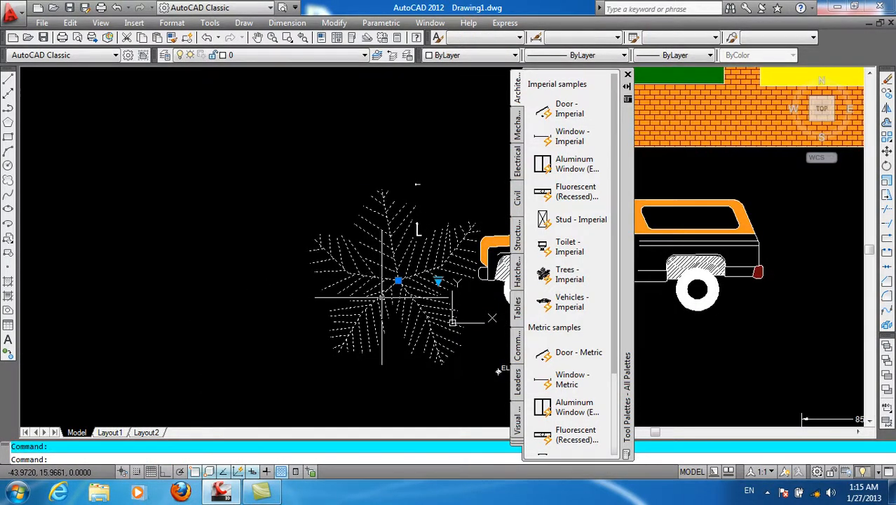
pyautogui.click(438, 281)
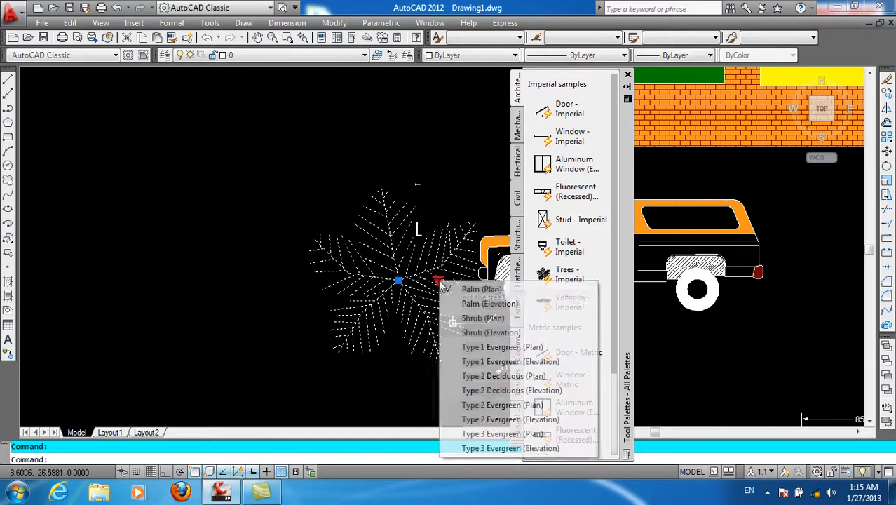
pyautogui.click(471, 303)
pyautogui.scroll(-7, 326, 362)
pyautogui.scroll(6, 372, 346)
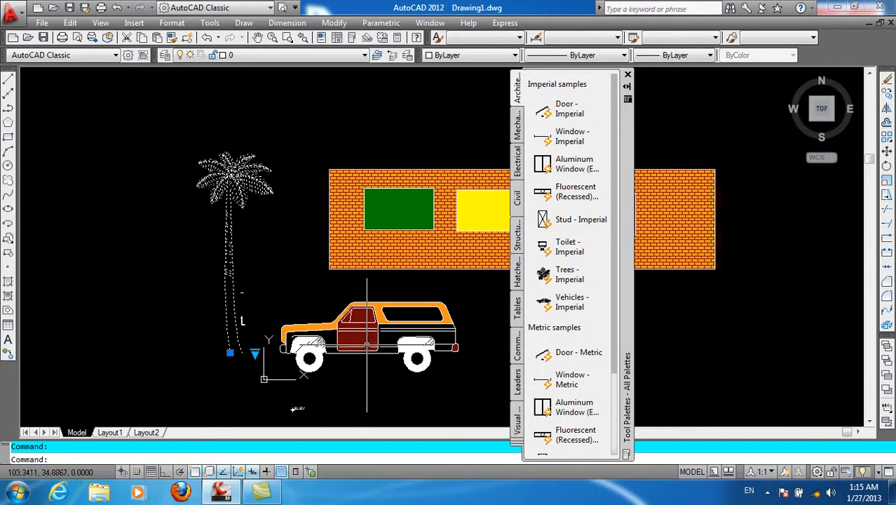
pyautogui.press('Escape')
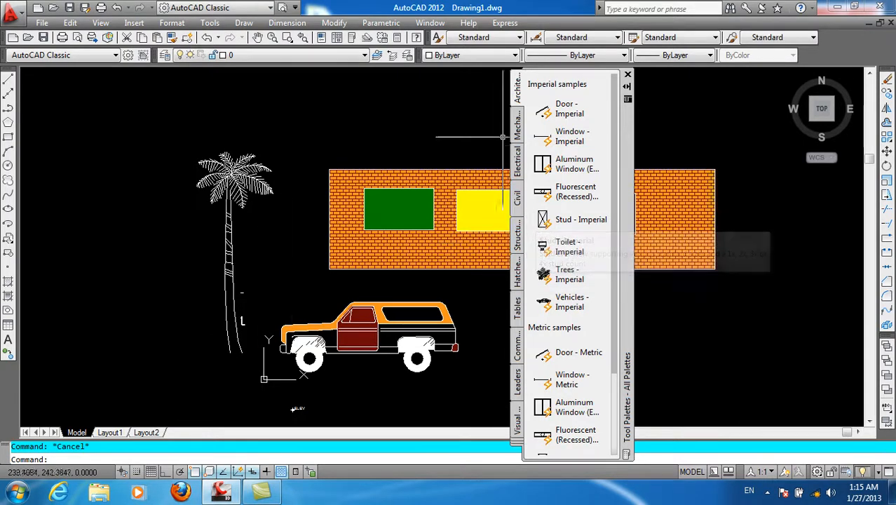
# Browse the Electrical, Civil, Structural, hatch, Tables and command tool palettes, and close the tool palettes.
pyautogui.click(518, 162)
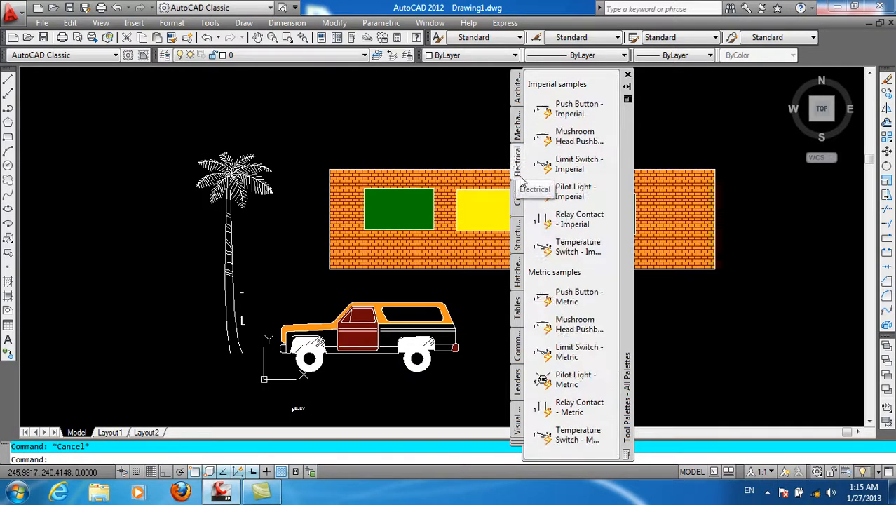
pyautogui.click(520, 201)
pyautogui.click(518, 247)
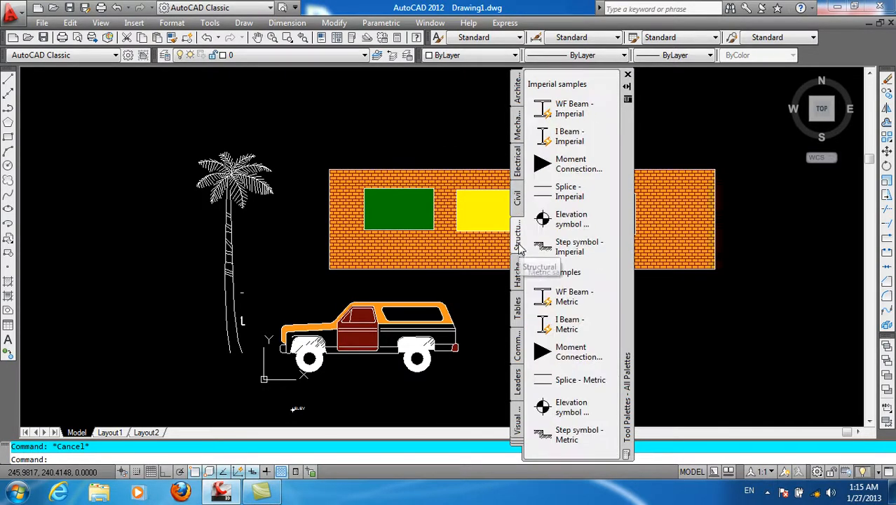
pyautogui.click(518, 276)
pyautogui.click(518, 309)
pyautogui.click(519, 345)
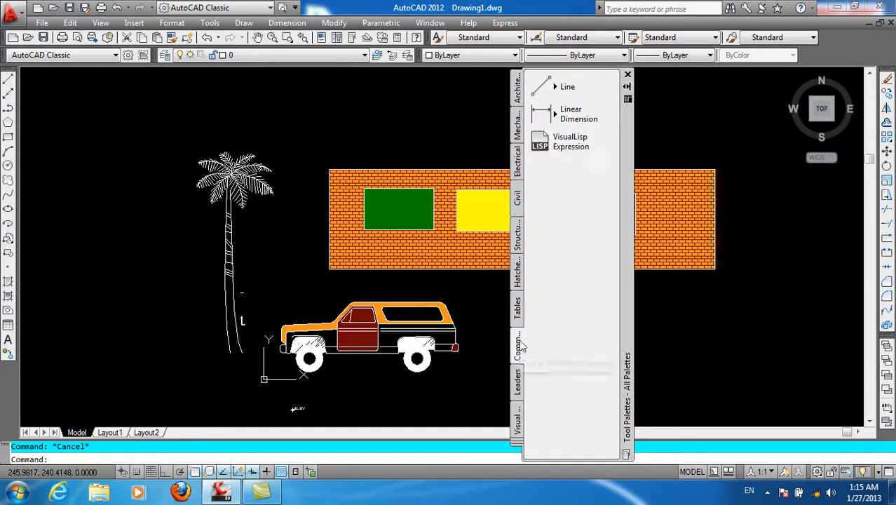
pyautogui.click(627, 75)
pyautogui.scroll(2, 471, 236)
pyautogui.scroll(-4, 475, 220)
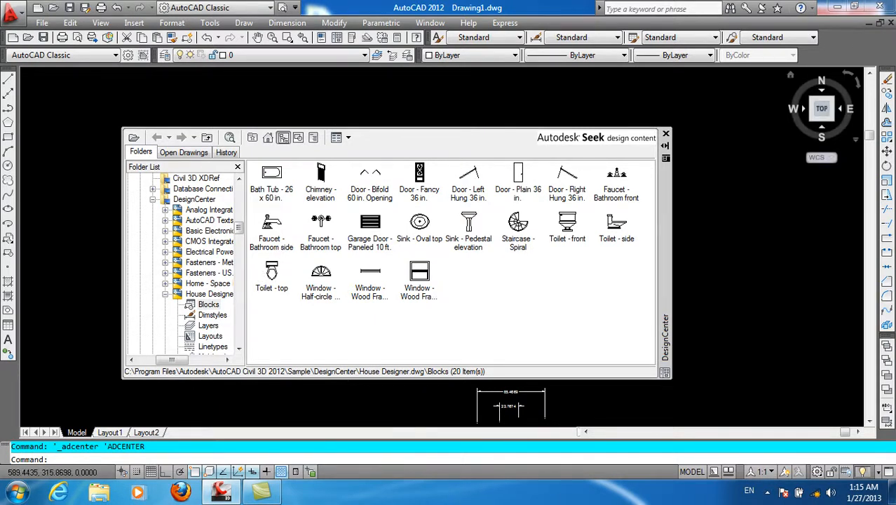
pyautogui.click(768, 492)
pyautogui.click(745, 424)
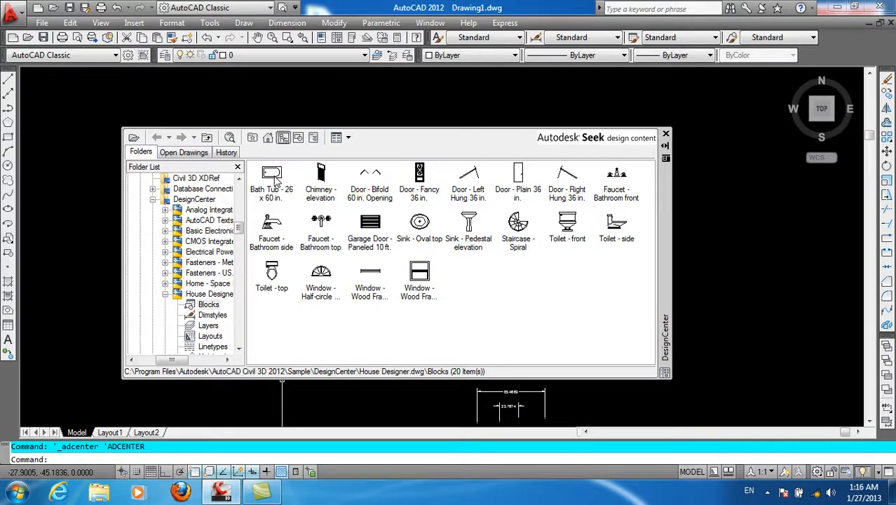
# Insert the Toilet - top block from House Designer.dwg in DesignCenter into the empty space beside the brick wall.
pyautogui.click(272, 272)
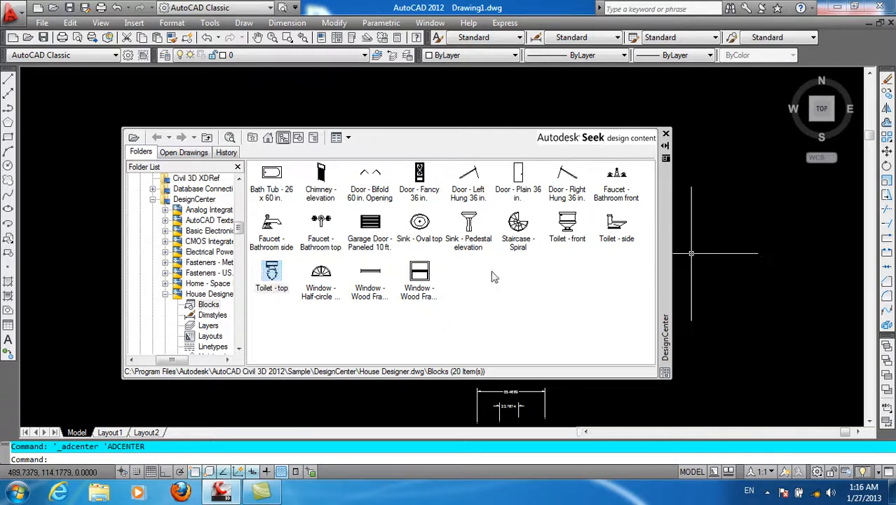
pyautogui.moveTo(778, 282); pyautogui.dragTo(771, 289)
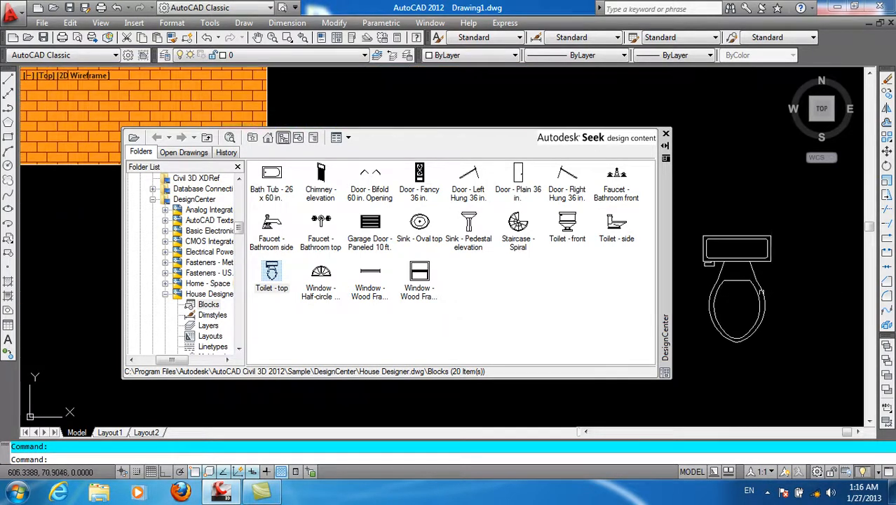
# Insert the Bath Tub - 26 x 60 in. block from House Designer.dwg above the toilet block.
pyautogui.scroll(-3, 771, 290)
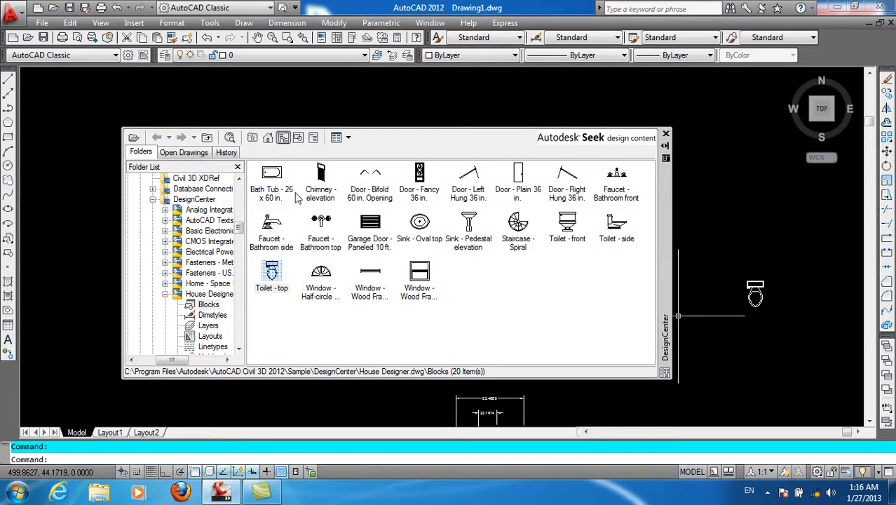
pyautogui.doubleClick(276, 177)
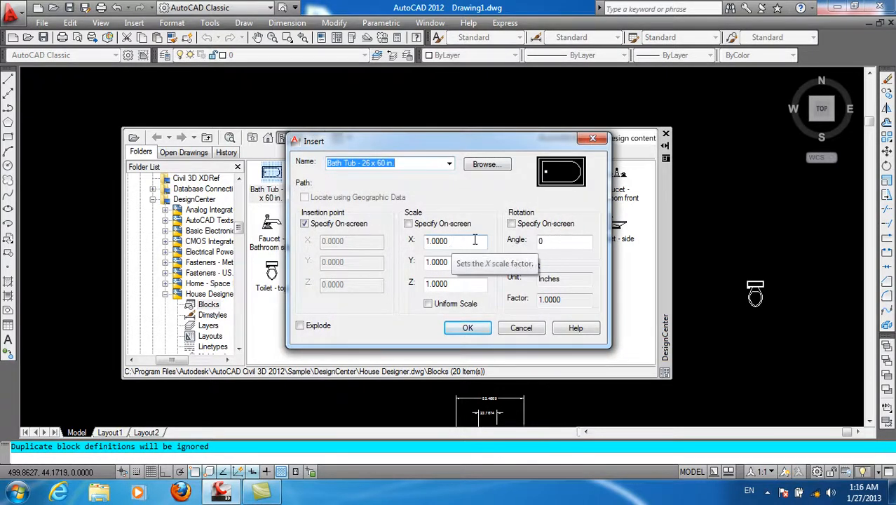
pyautogui.click(483, 328)
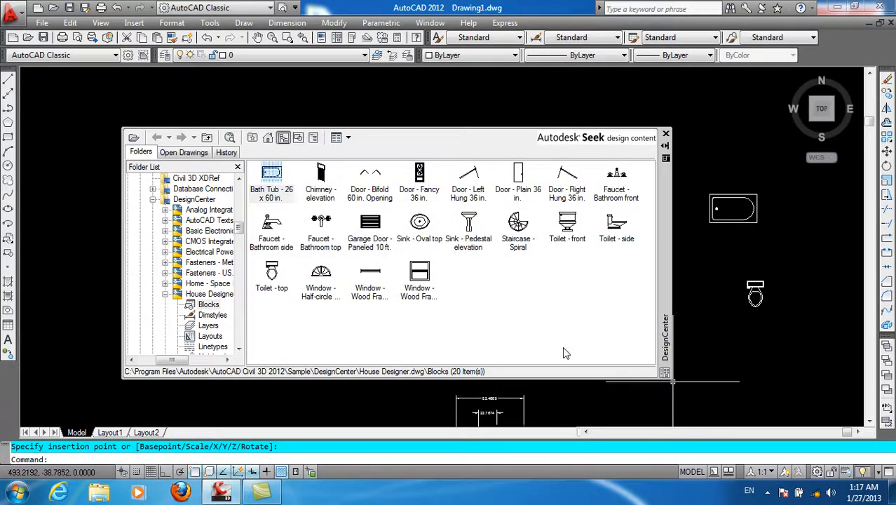
# Browse the blocks of Kitchens.dwg in DesignCenter and collapse its entry again.
pyautogui.click(165, 294)
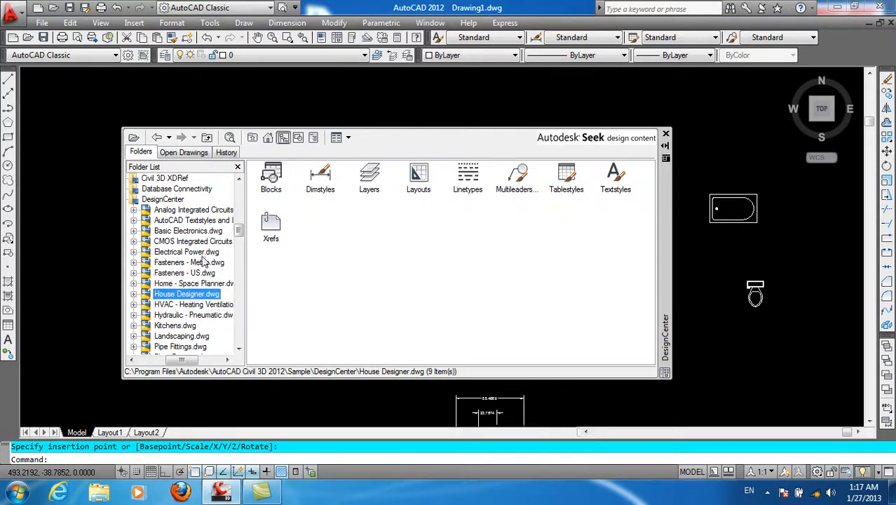
pyautogui.click(133, 326)
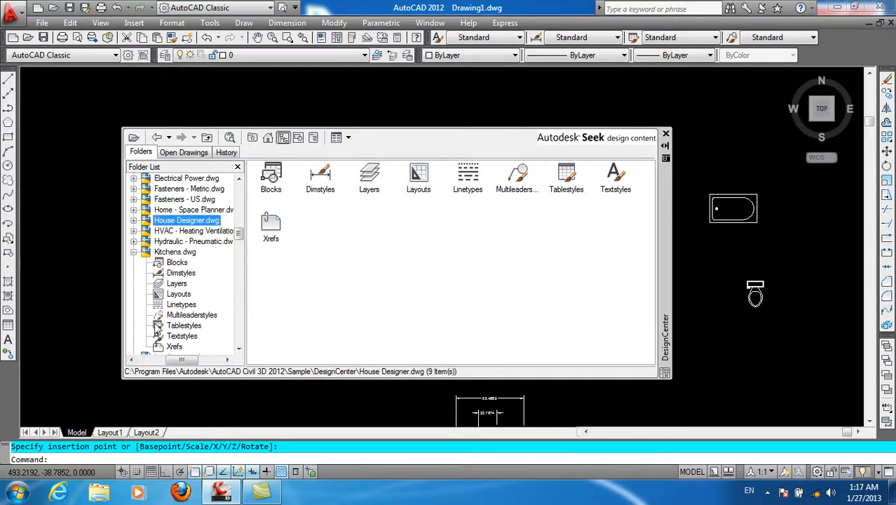
pyautogui.click(176, 263)
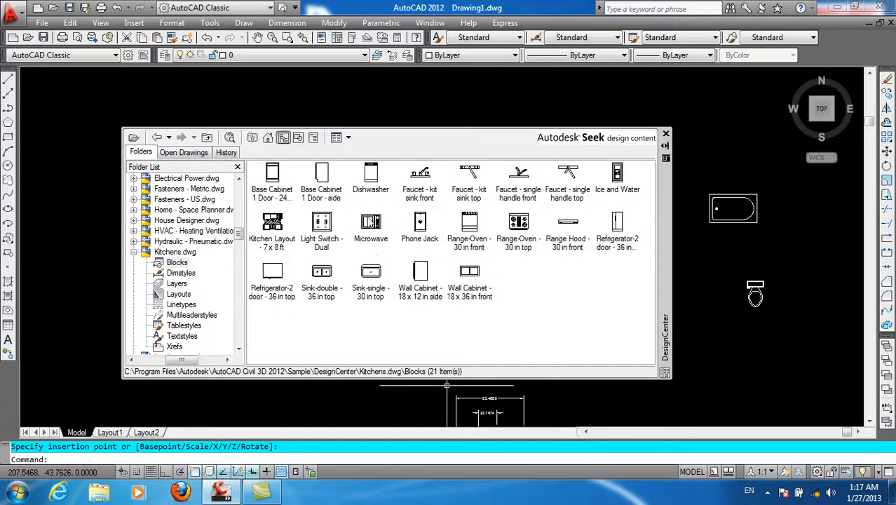
pyautogui.click(134, 253)
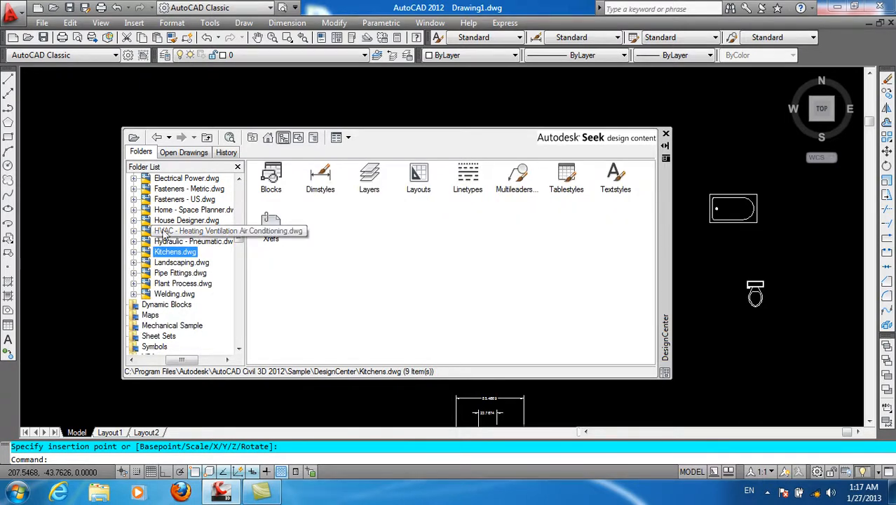
# Insert the Pressure Stat block from HVAC - Heating Ventilation Air Conditioning.dwg into the empty area above the brick wall.
pyautogui.click(134, 230)
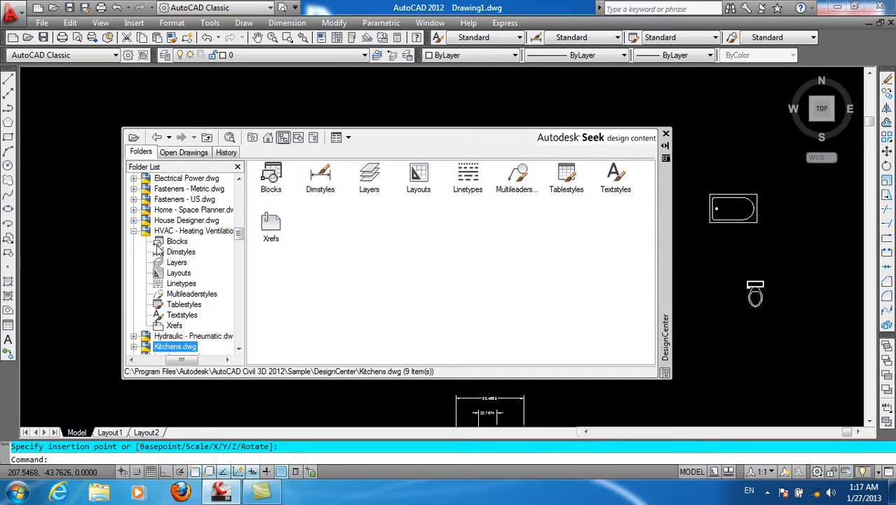
pyautogui.click(170, 244)
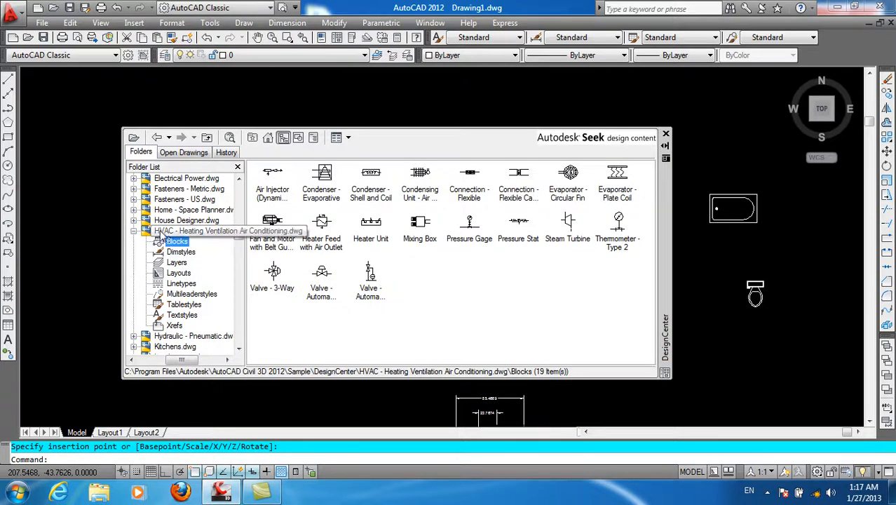
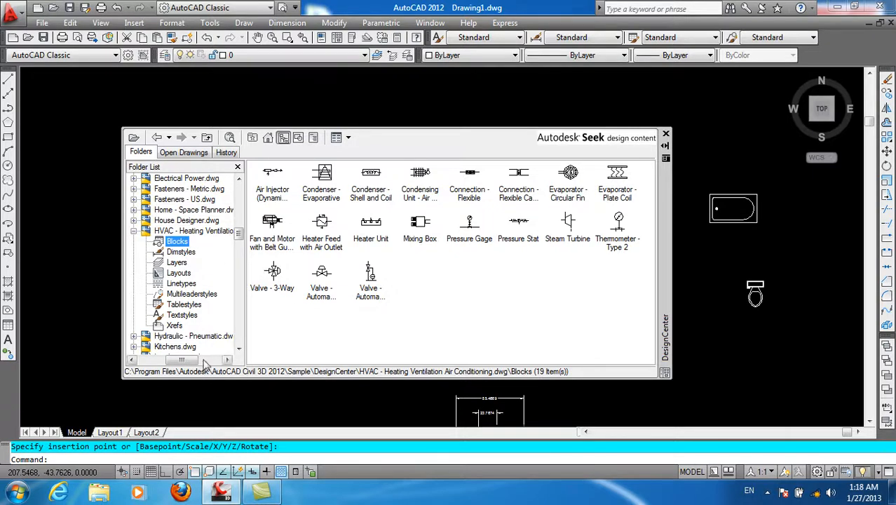
pyautogui.moveTo(190, 360)
pyautogui.mouseDown()
pyautogui.moveTo(211, 370)
pyautogui.moveTo(184, 360)
pyautogui.mouseUp()
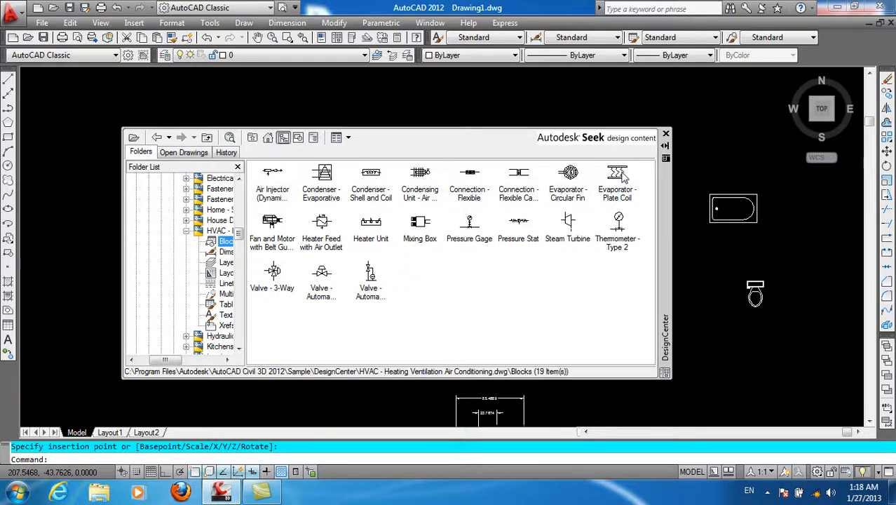
pyautogui.click(570, 222)
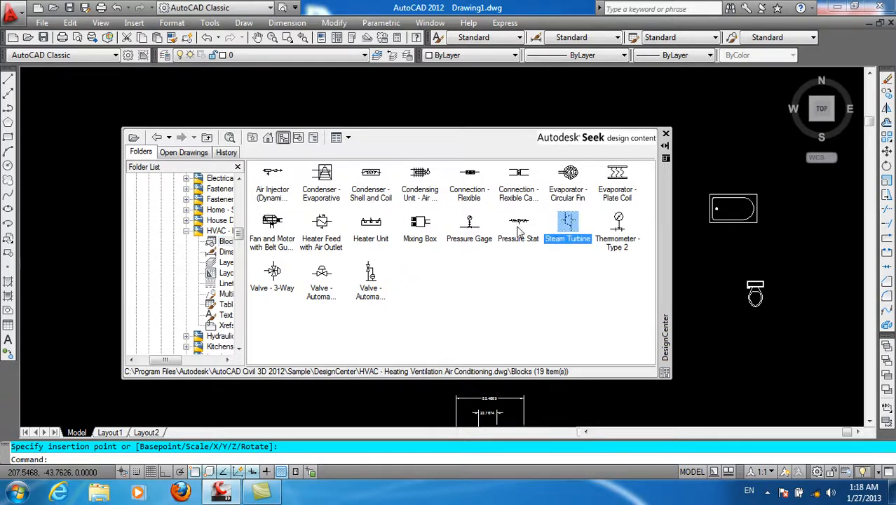
pyautogui.click(476, 226)
pyautogui.click(520, 223)
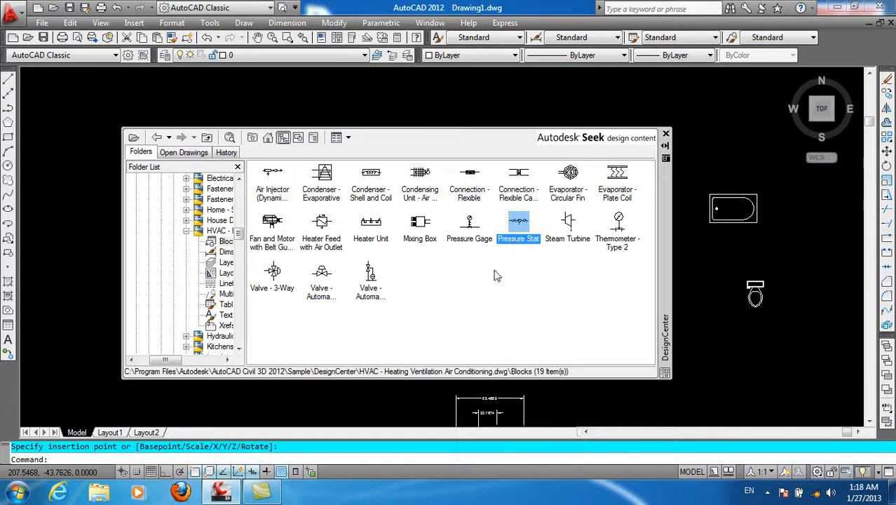
pyautogui.doubleClick(517, 231)
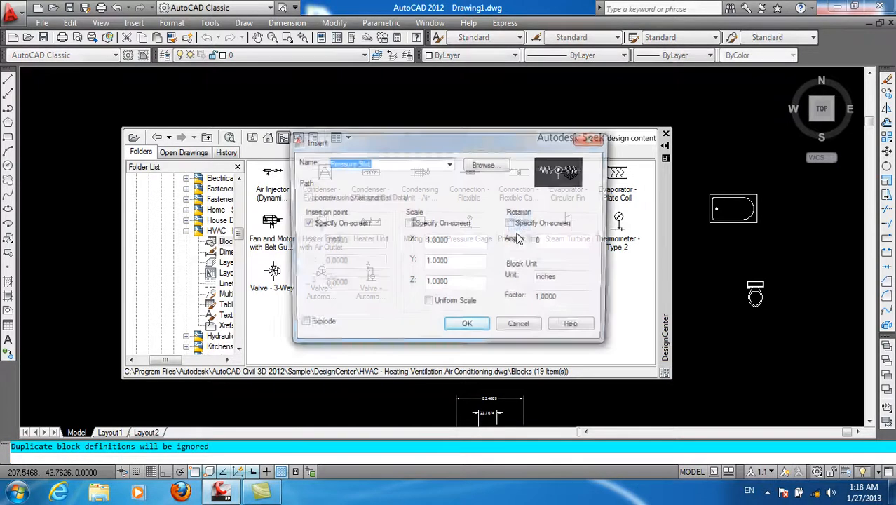
pyautogui.click(485, 332)
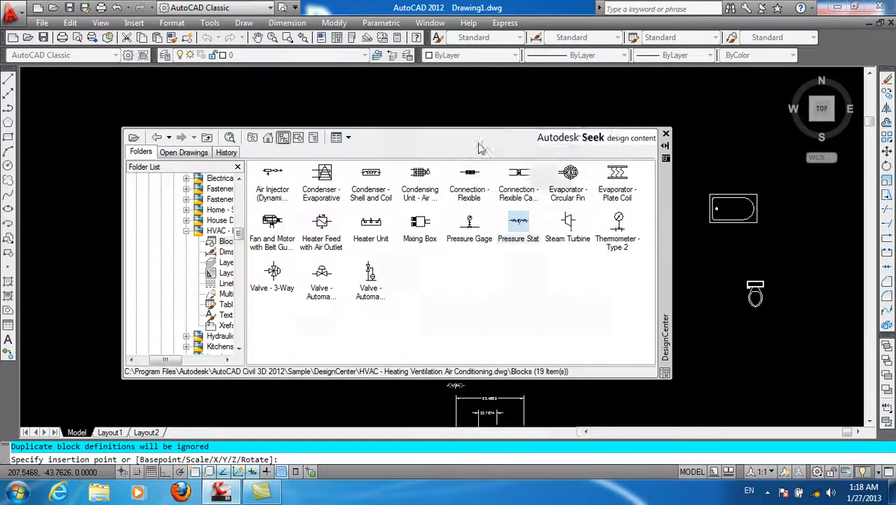
pyautogui.scroll(10, 476, 108)
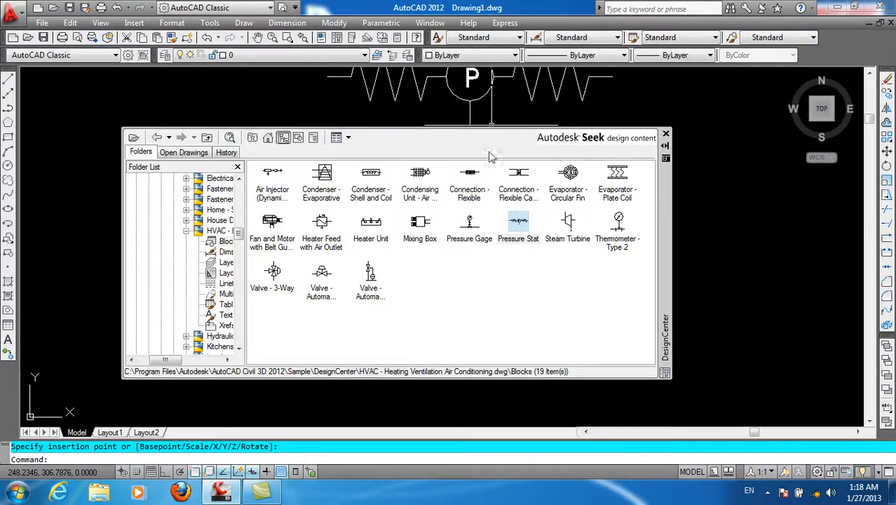
pyautogui.scroll(-7, 477, 124)
# Insert the Mixing Box block from the same HVAC drawing beside the Pressure Stat block and inspect it up close.
pyautogui.click(429, 238)
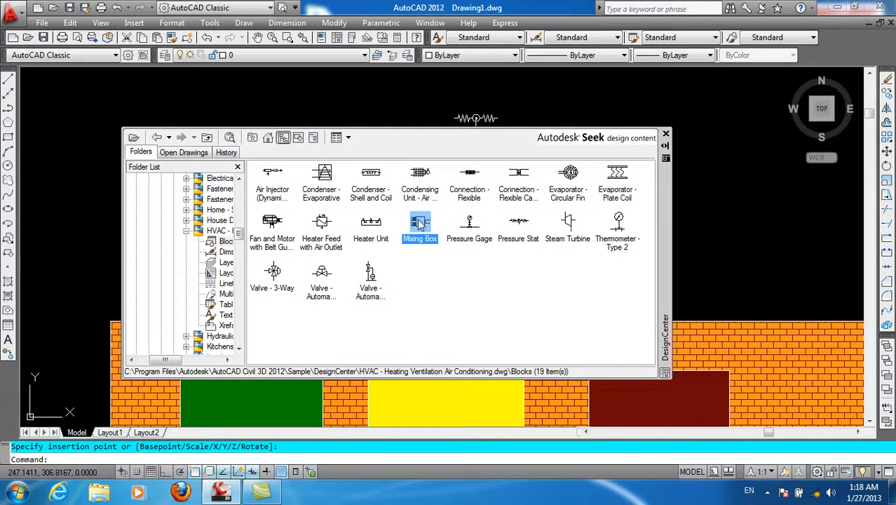
pyautogui.doubleClick(420, 223)
pyautogui.click(467, 326)
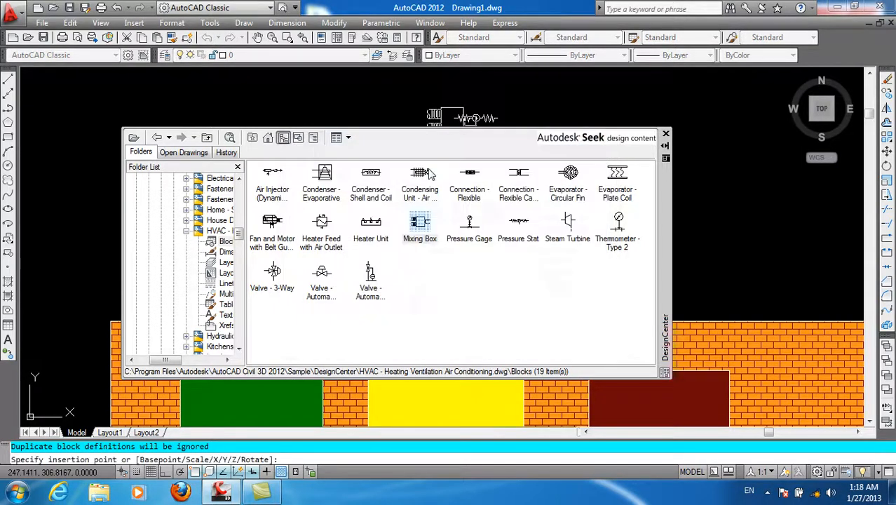
pyautogui.click(356, 97)
pyautogui.scroll(4, 312, 89)
pyautogui.scroll(-4, 347, 116)
pyautogui.scroll(3, 347, 105)
pyautogui.scroll(-5, 346, 102)
pyautogui.scroll(6, 345, 102)
pyautogui.scroll(-6, 344, 101)
pyautogui.scroll(5, 343, 102)
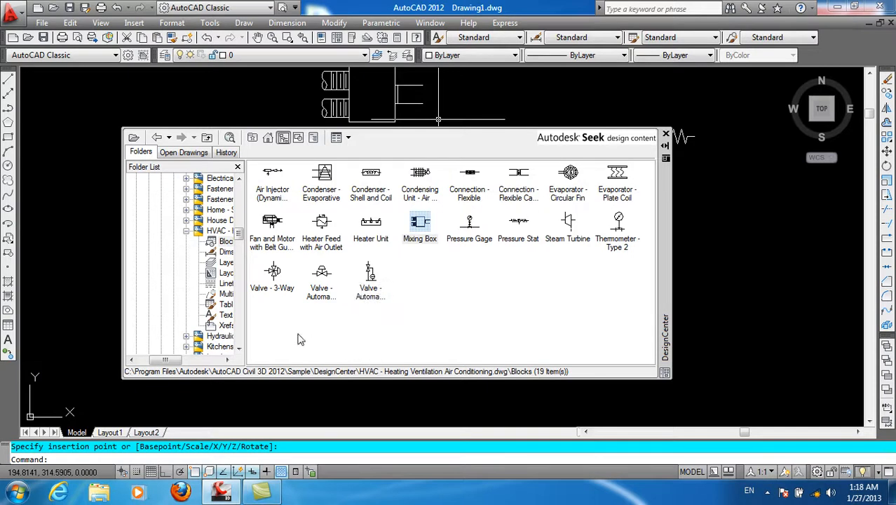
# Reopen the HVAC drawing's blocks and insert Heater Feed with Air Outlet between the Mixing Box and the Pressure Stat.
pyautogui.moveTo(181, 363); pyautogui.dragTo(190, 361)
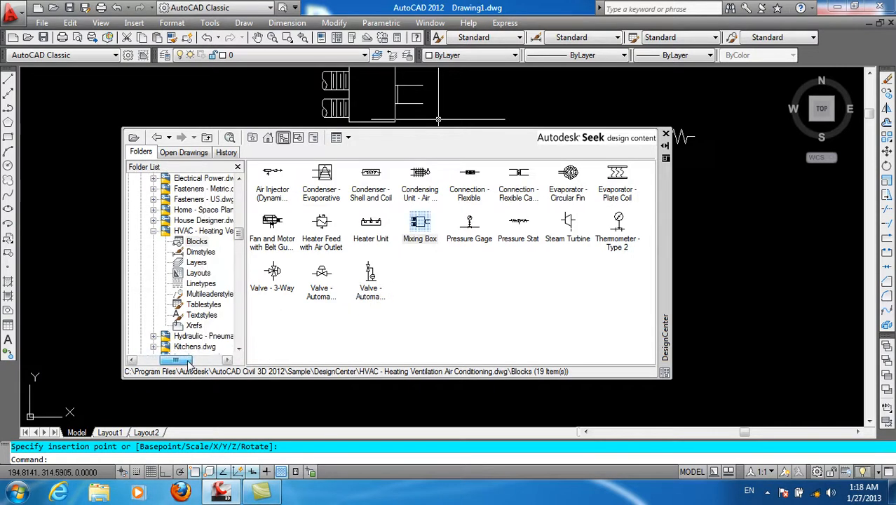
pyautogui.click(150, 233)
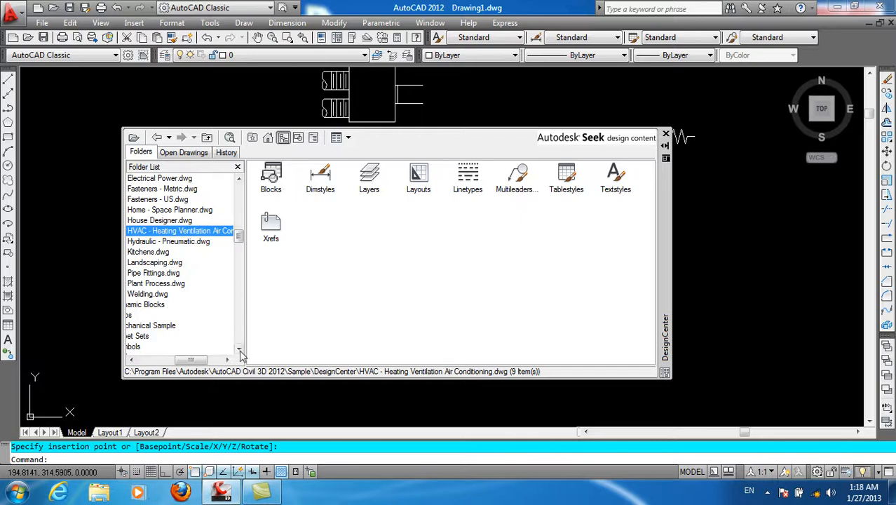
pyautogui.moveTo(194, 361); pyautogui.dragTo(186, 361)
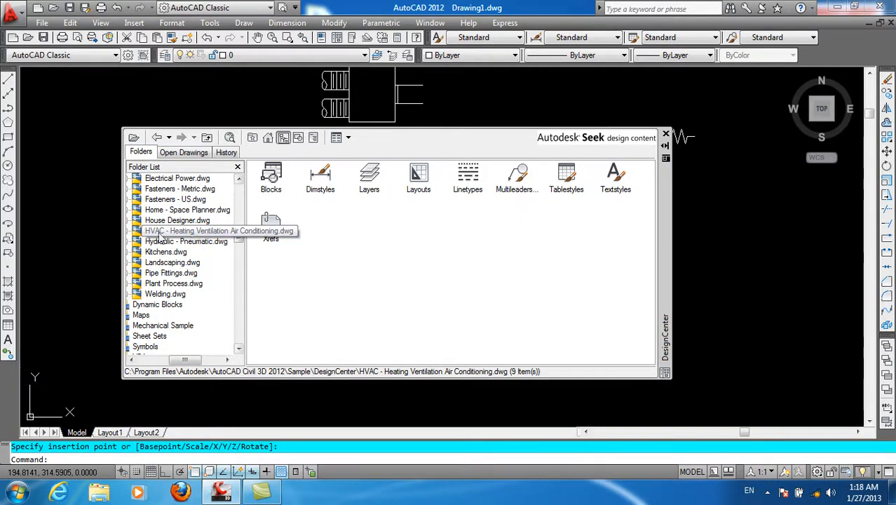
pyautogui.doubleClick(270, 178)
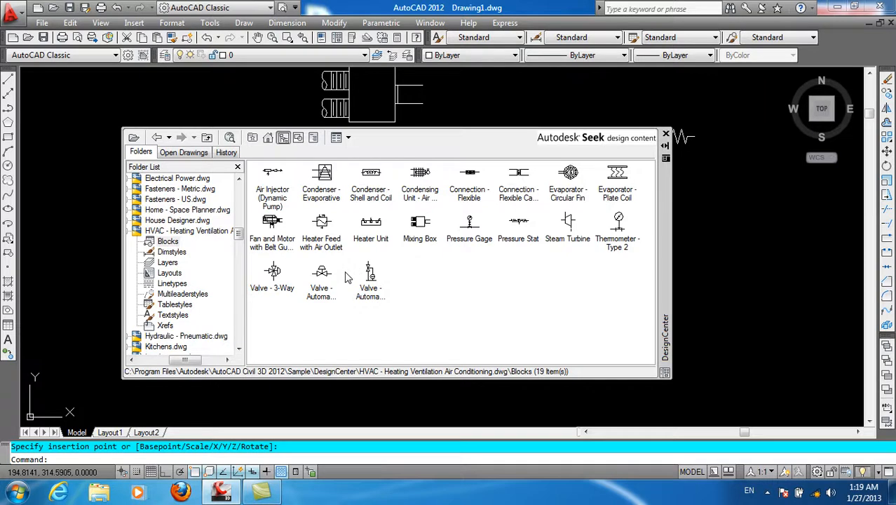
pyautogui.moveTo(364, 270); pyautogui.dragTo(673, 133)
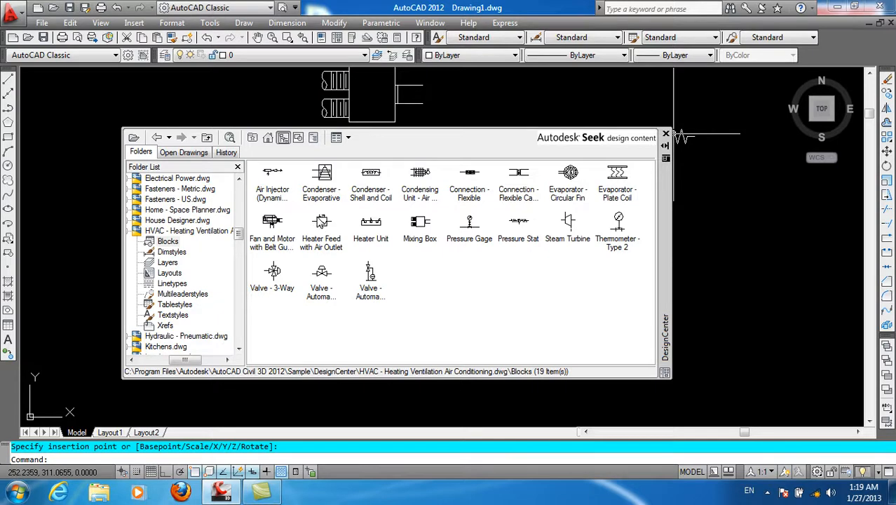
pyautogui.doubleClick(322, 223)
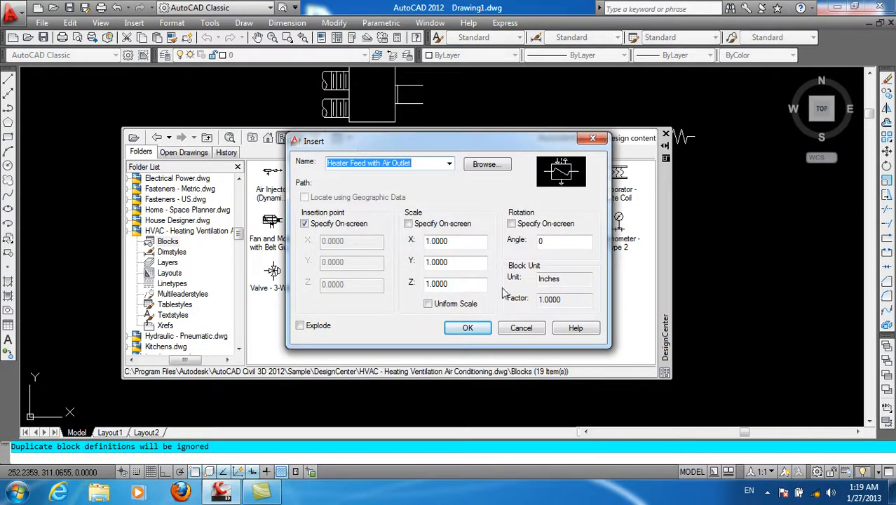
pyautogui.click(470, 328)
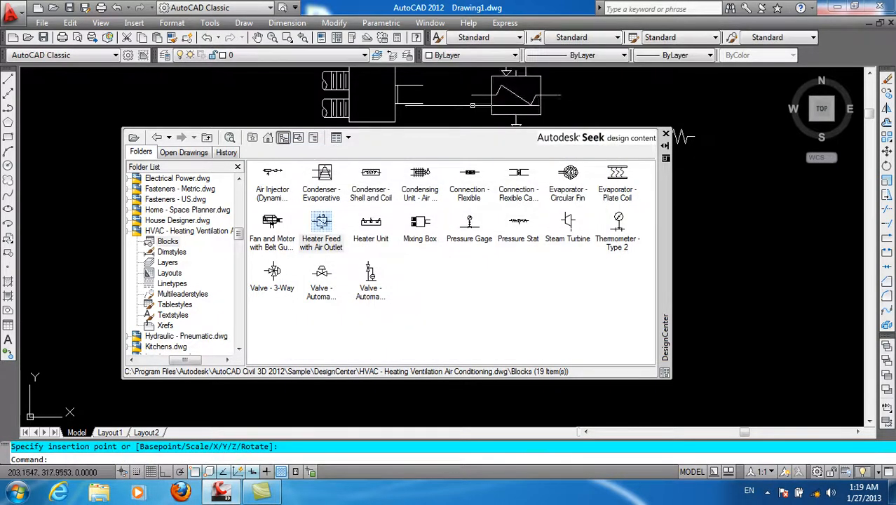
pyautogui.scroll(3, 483, 143)
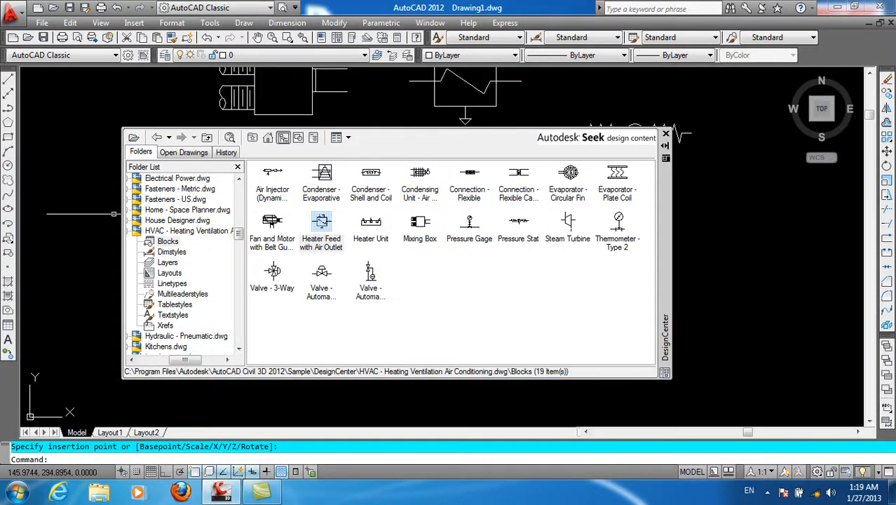
# Close and reopen DesignCenter twice, the second time with the DC command.
pyautogui.click(666, 133)
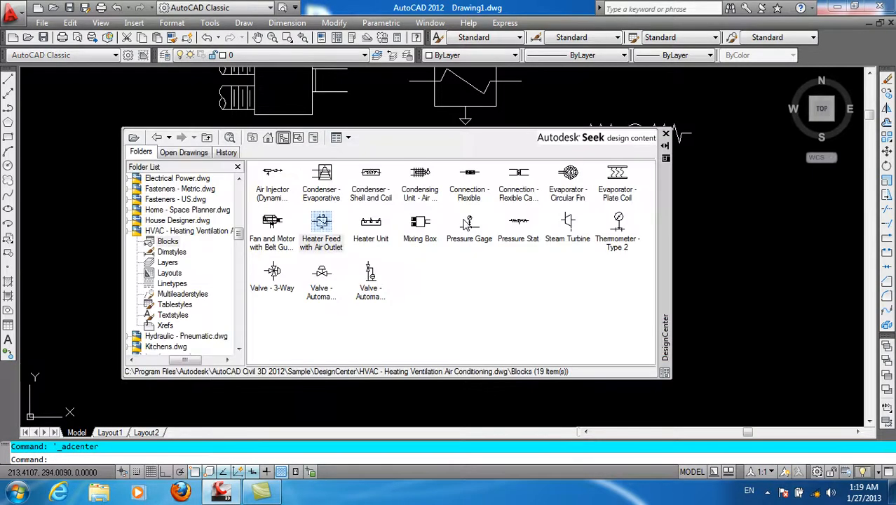
pyautogui.hotkey('ctrl', '2')
pyautogui.click(666, 133)
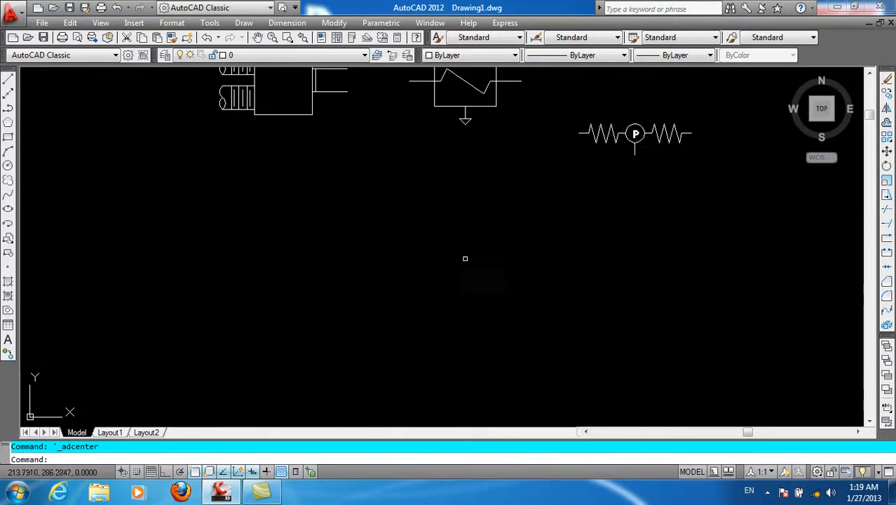
pyautogui.write('dc')
pyautogui.press('Return')
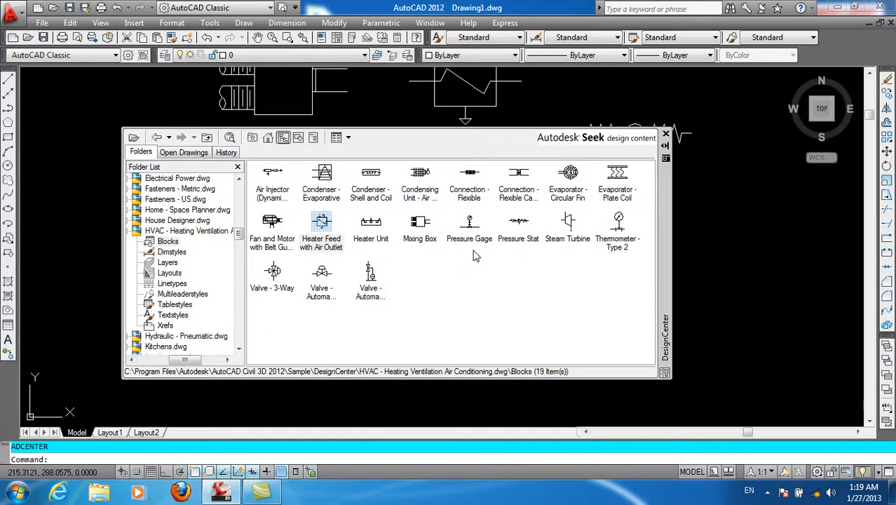
# Collapse the HVAC drawing in DesignCenter and open the blocks of House Designer.dwg.
pyautogui.click(130, 232)
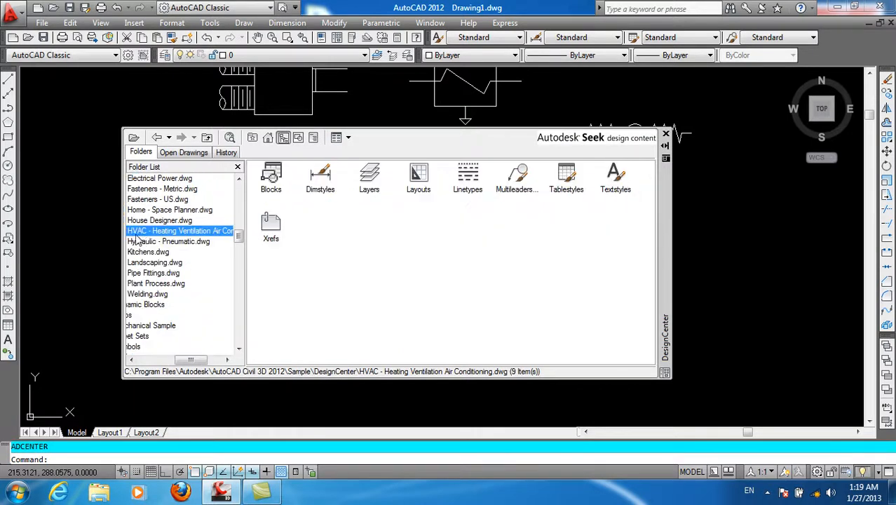
pyautogui.moveTo(191, 359); pyautogui.dragTo(175, 360)
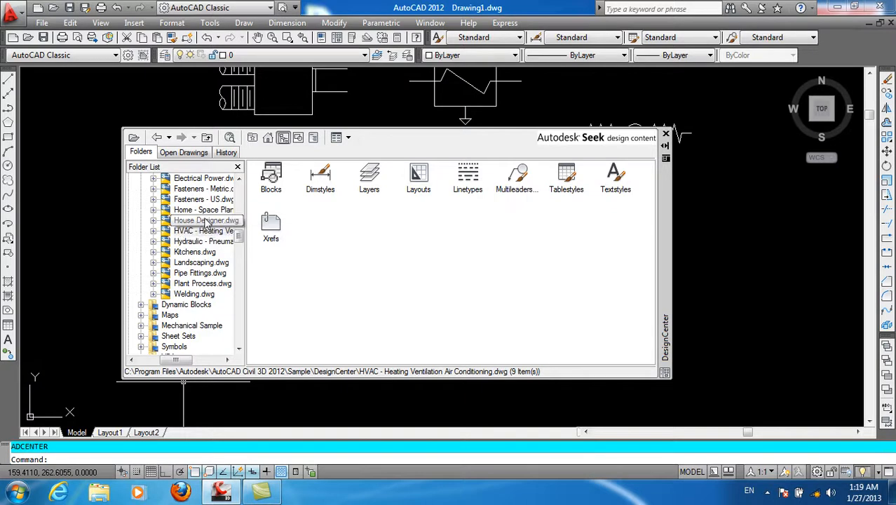
pyautogui.click(151, 221)
pyautogui.click(152, 221)
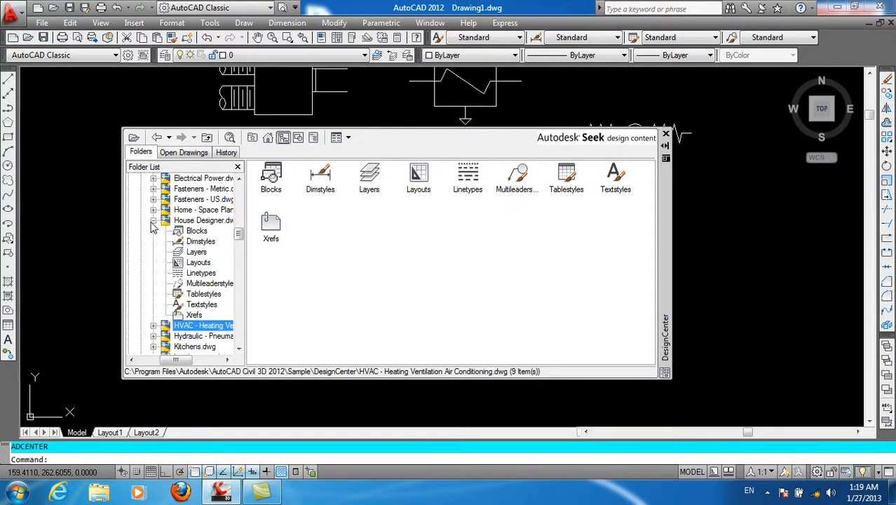
pyautogui.click(183, 237)
# Insert the Toilet - top block from House Designer.dwg into the empty area below the HVAC symbols and close DesignCenter.
pyautogui.doubleClick(273, 271)
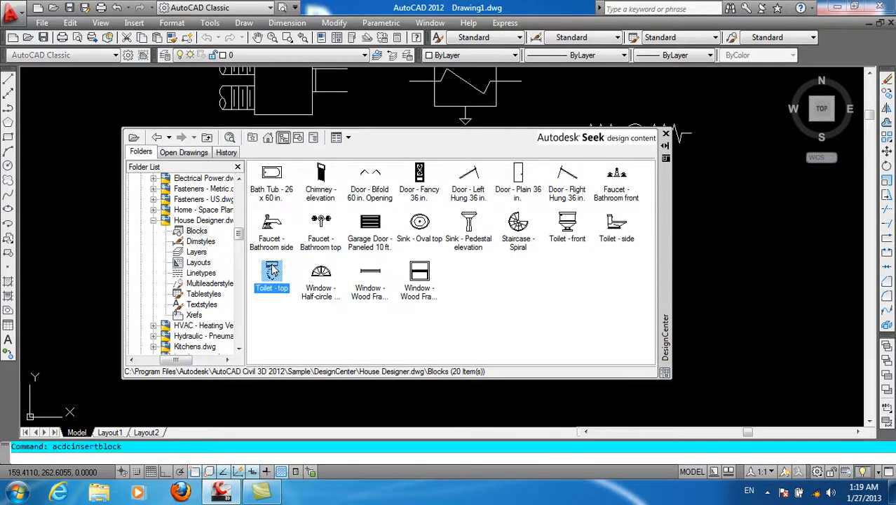
pyautogui.click(481, 334)
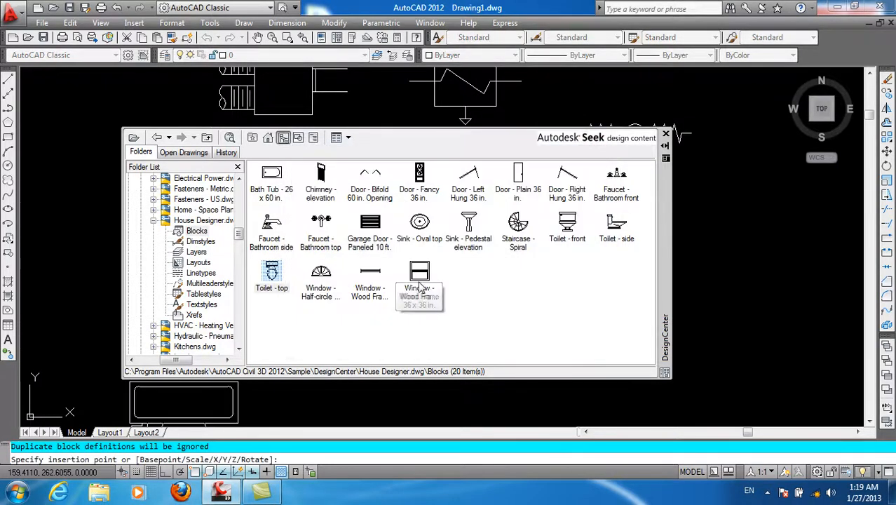
pyautogui.doubleClick(418, 276)
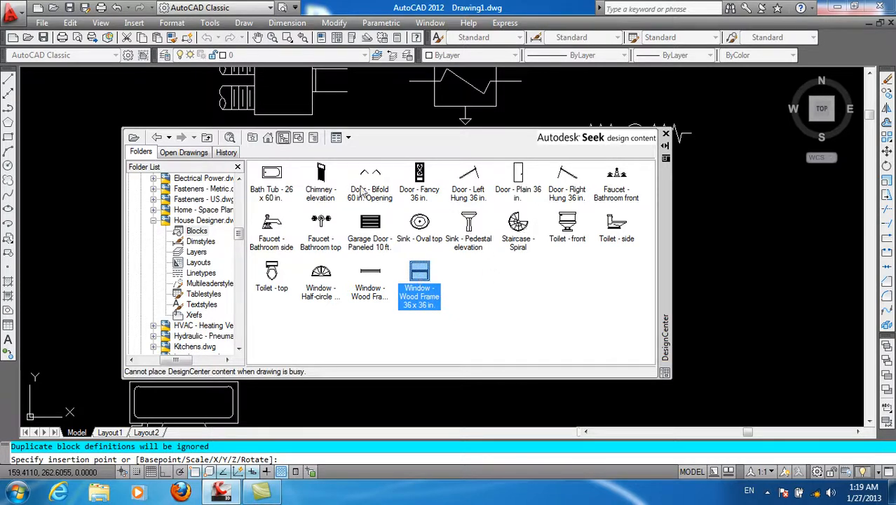
pyautogui.click(282, 222)
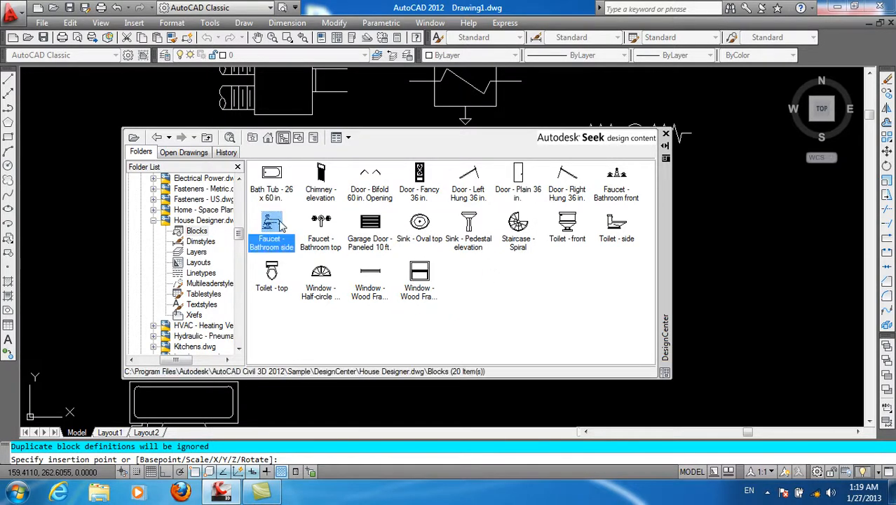
pyautogui.click(322, 224)
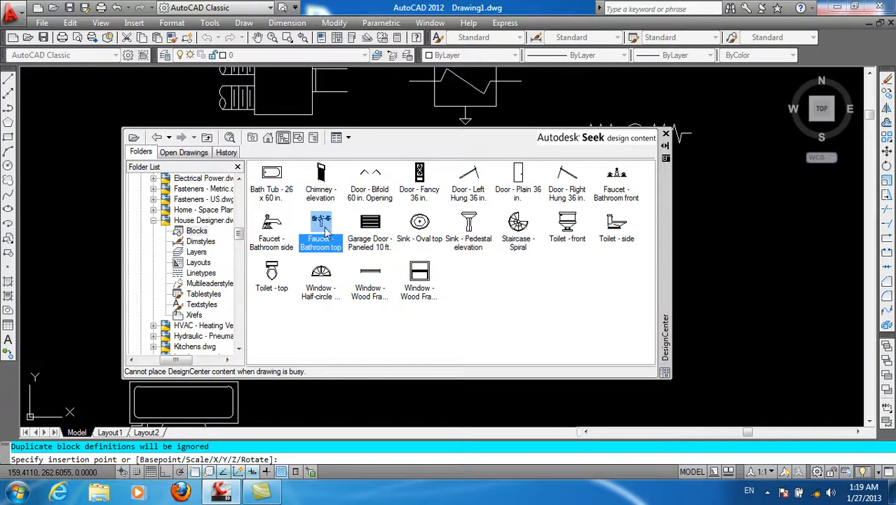
pyautogui.click(665, 133)
pyautogui.click(400, 203)
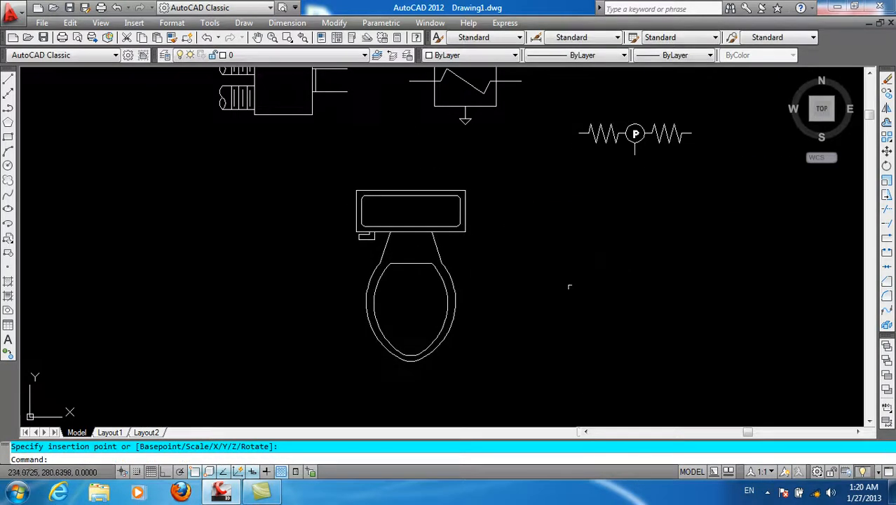
pyautogui.scroll(-5, 487, 266)
pyautogui.scroll(4, 460, 301)
pyautogui.scroll(-10, 421, 164)
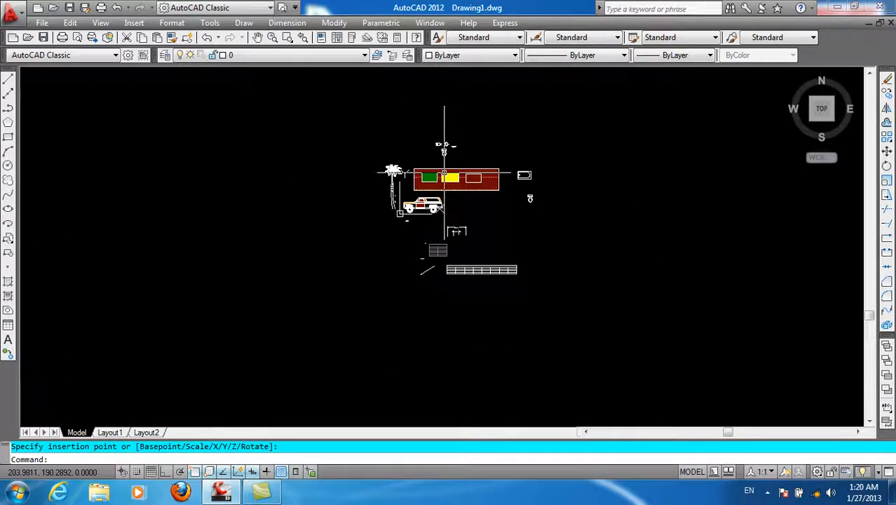
pyautogui.scroll(6, 442, 192)
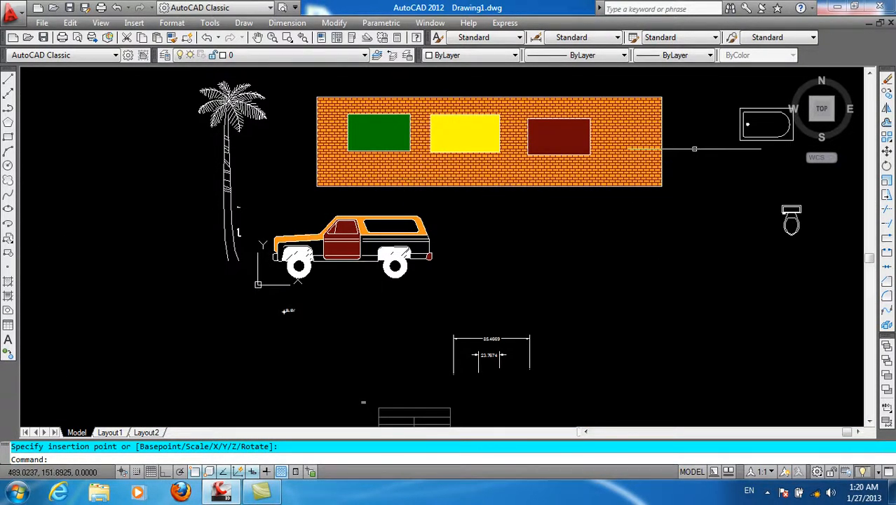
# Show the QuickCalc calculator and close it, then reopen it with the QC command and close it again.
pyautogui.hotkey('ctrl', '8')
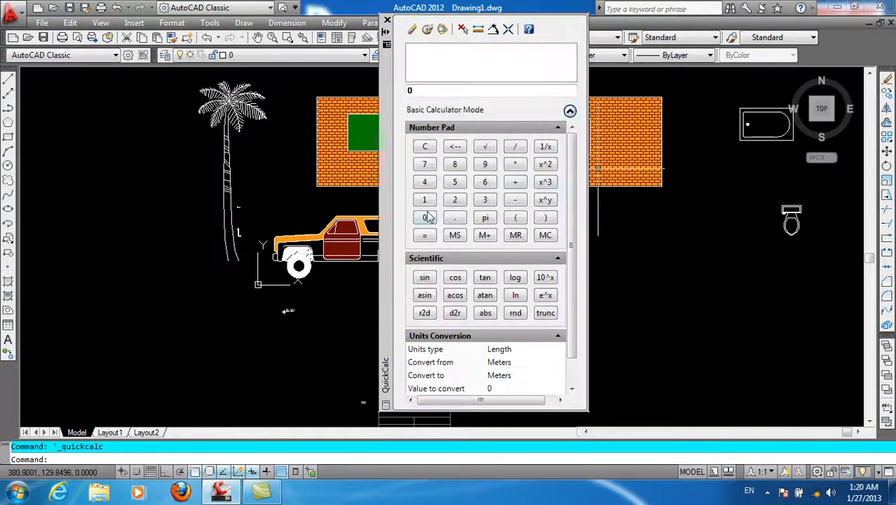
pyautogui.moveTo(386, 75); pyautogui.dragTo(333, 80)
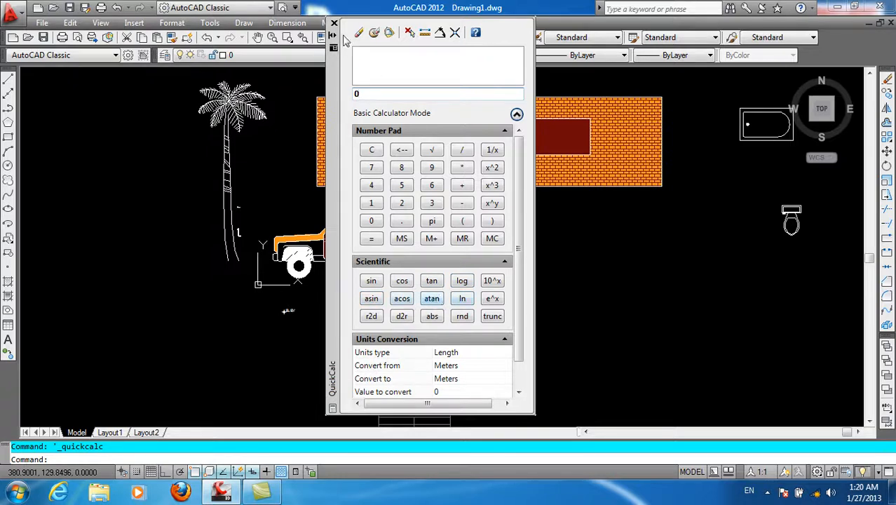
pyautogui.doubleClick(372, 93)
pyautogui.click(333, 23)
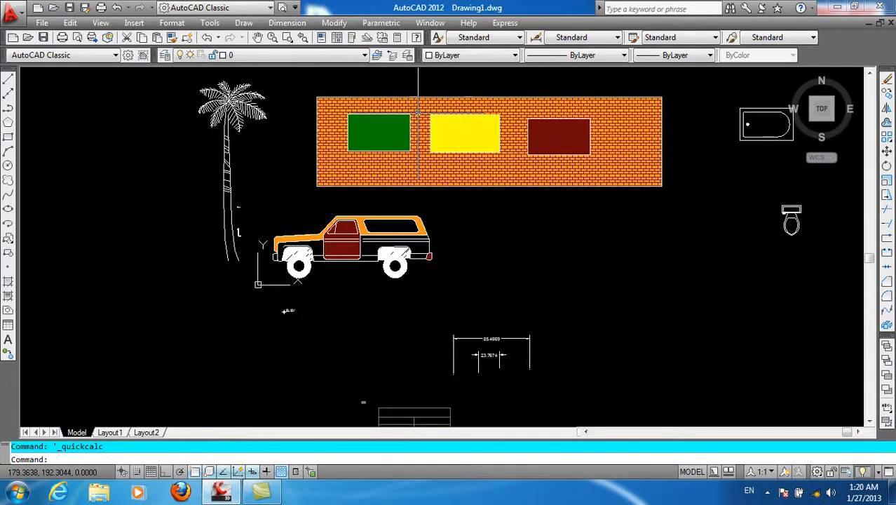
pyautogui.write('q')
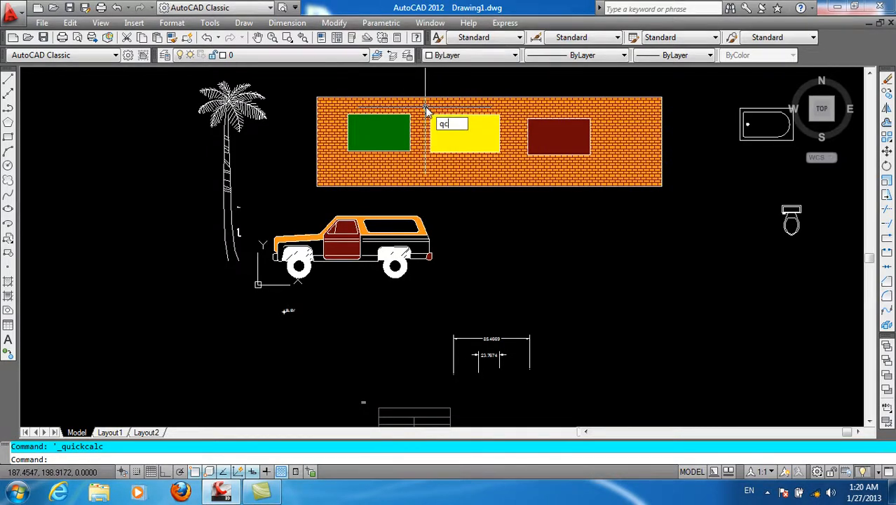
pyautogui.write('c')
pyautogui.press('Return')
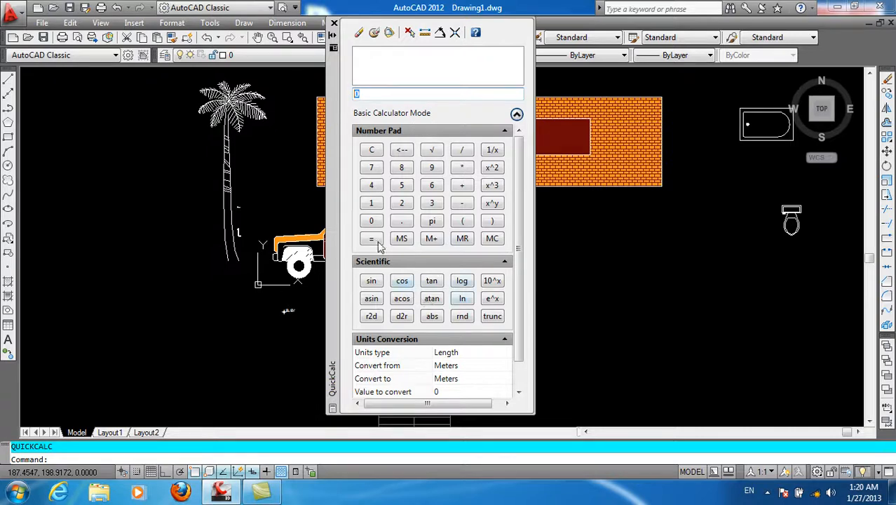
pyautogui.click(334, 23)
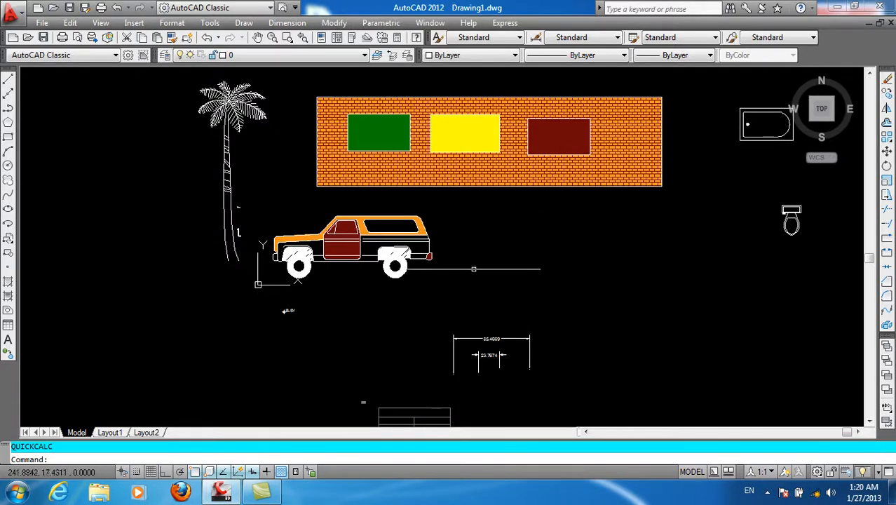
pyautogui.scroll(-7, 458, 293)
pyautogui.scroll(5, 458, 293)
pyautogui.click(577, 98)
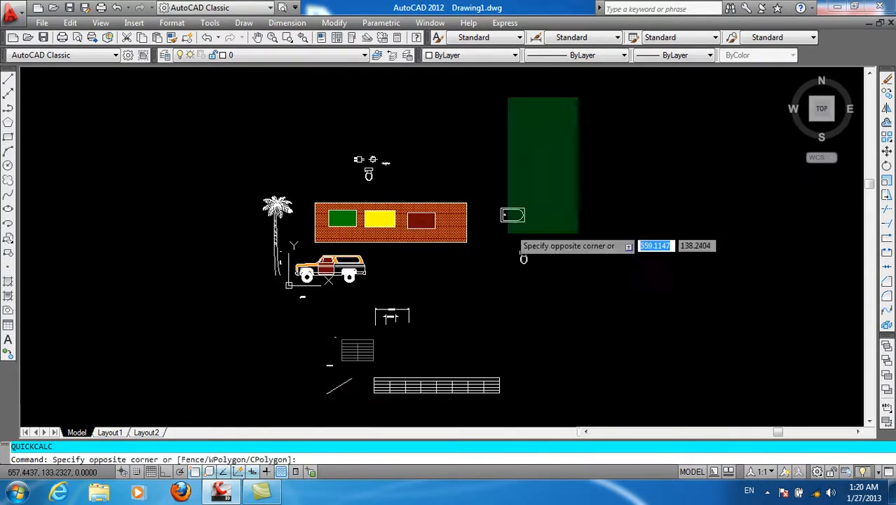
pyautogui.click(521, 204)
pyautogui.press('Escape')
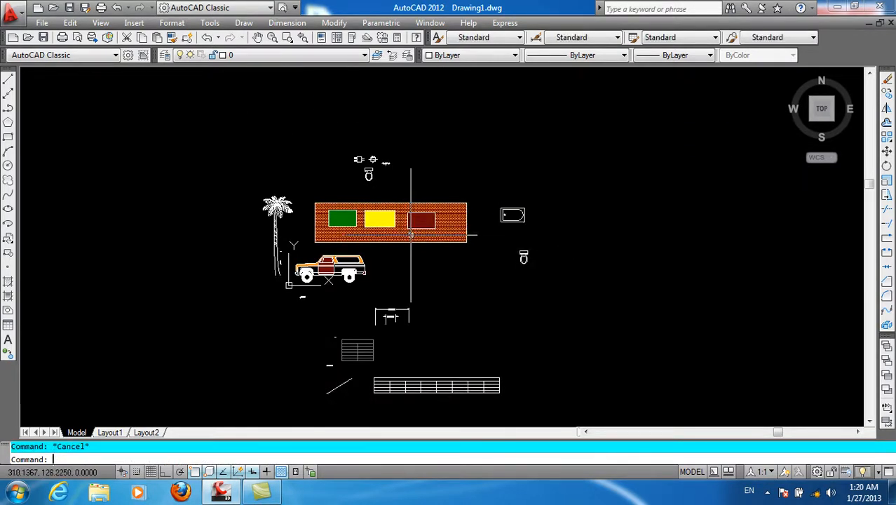
pyautogui.scroll(6, 405, 280)
pyautogui.scroll(-4, 404, 297)
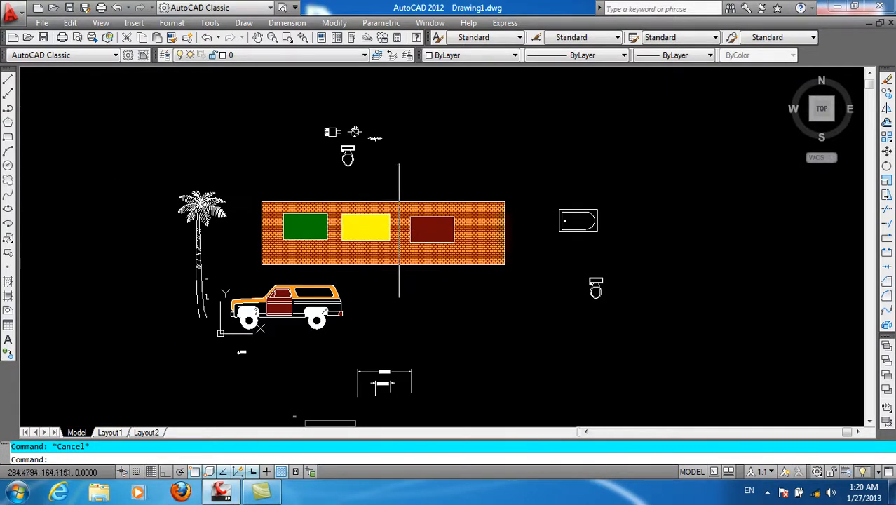
# Set the 2D model space uniform background color to White in the display options and apply it.
pyautogui.rightClick(420, 300)
pyautogui.click(449, 292)
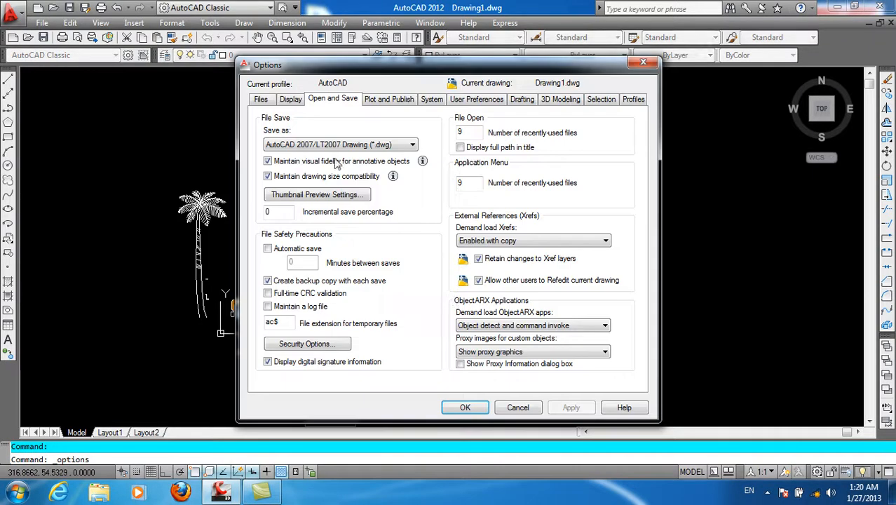
pyautogui.click(291, 100)
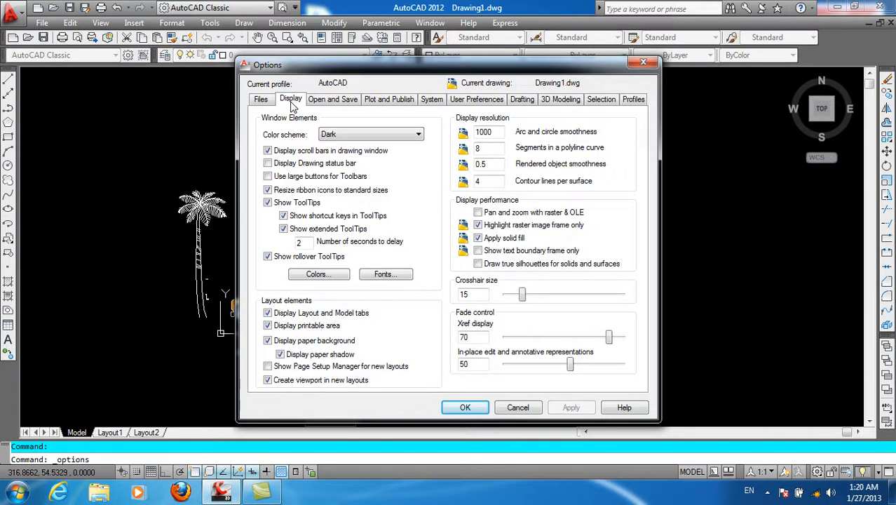
pyautogui.click(319, 274)
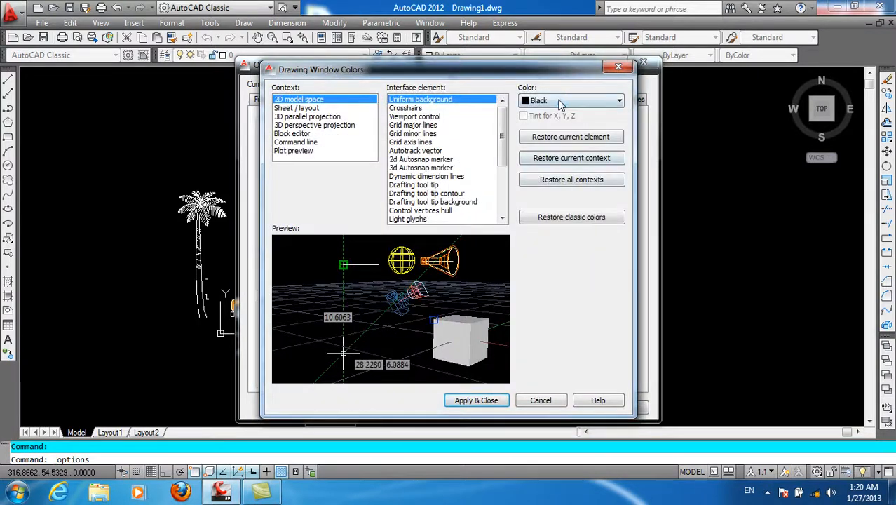
pyautogui.click(561, 101)
pyautogui.click(544, 175)
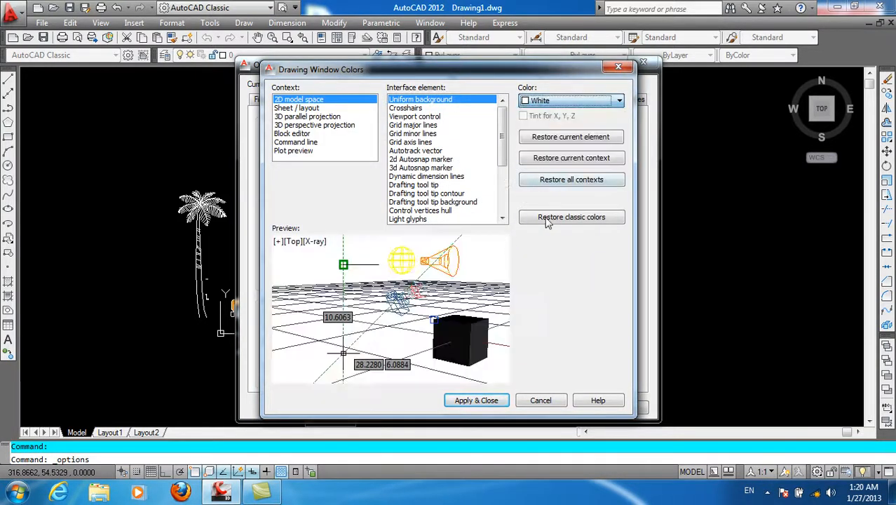
pyautogui.click(502, 405)
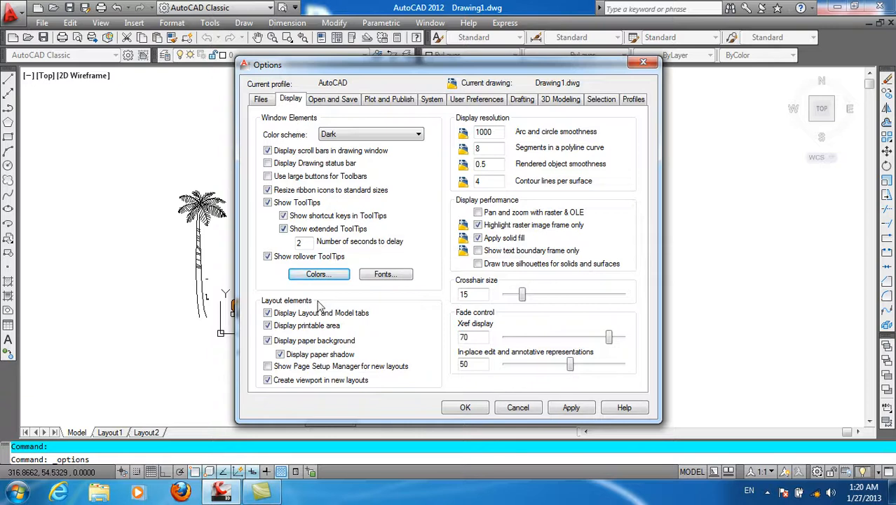
# Set the 2D model space uniform background to Black and the command history background to Magenta, and apply both.
pyautogui.click(319, 275)
pyautogui.click(569, 102)
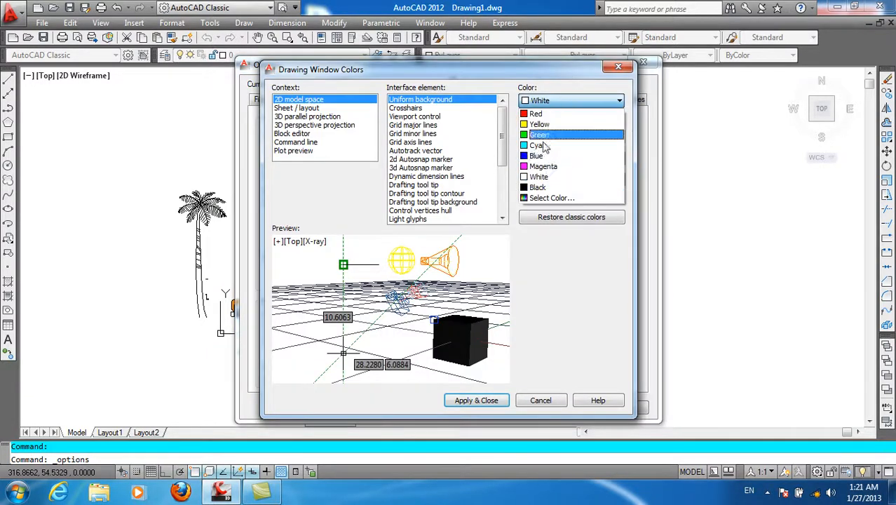
pyautogui.click(558, 197)
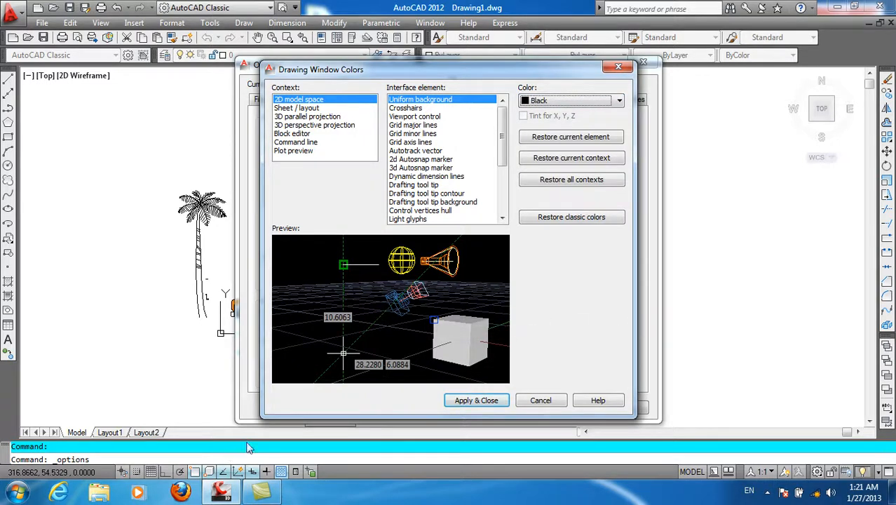
pyautogui.click(295, 142)
pyautogui.click(579, 101)
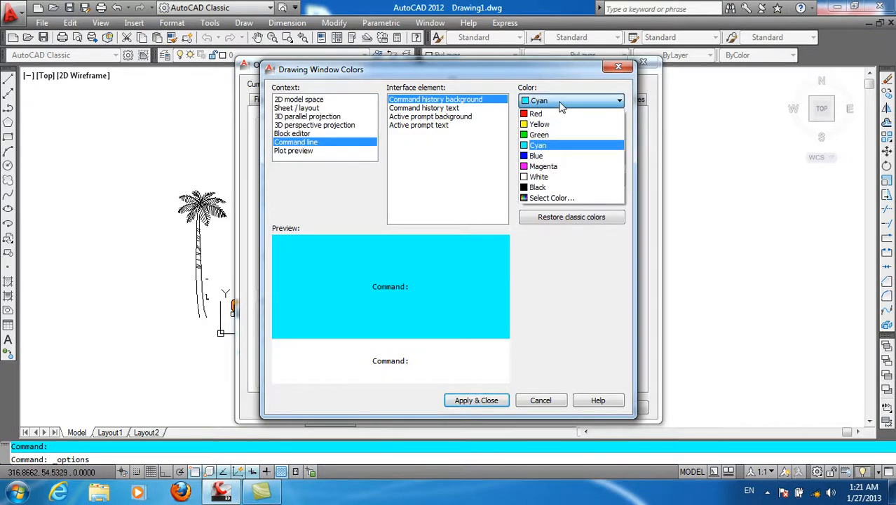
pyautogui.click(557, 167)
pyautogui.click(476, 400)
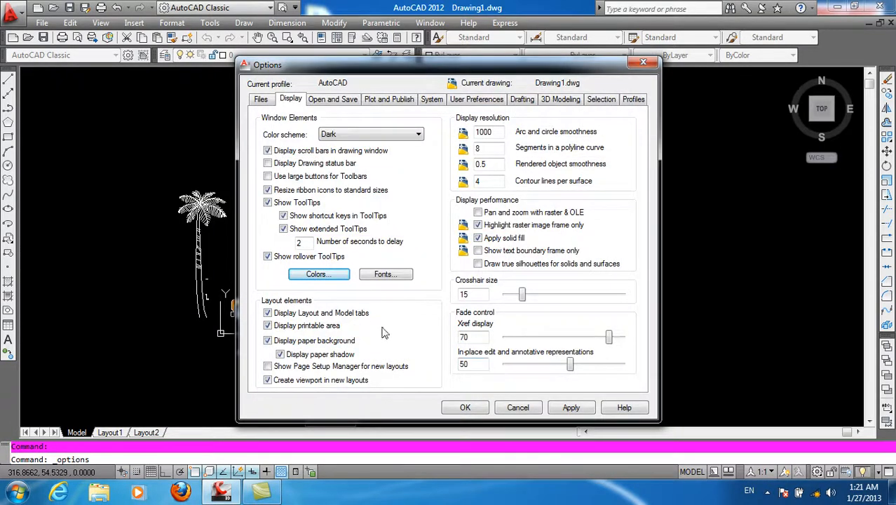
# Try White for the command history background, view the Sheet / layout colors, and discard the color changes.
pyautogui.click(319, 274)
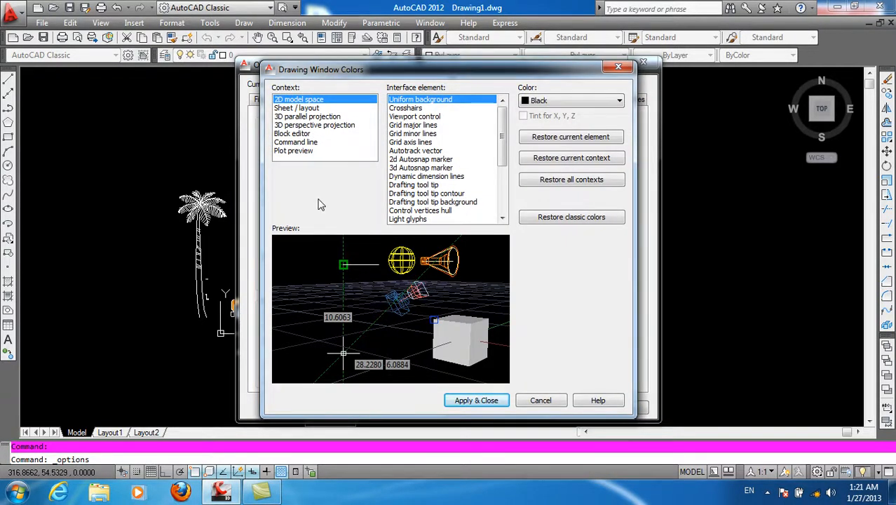
pyautogui.click(300, 142)
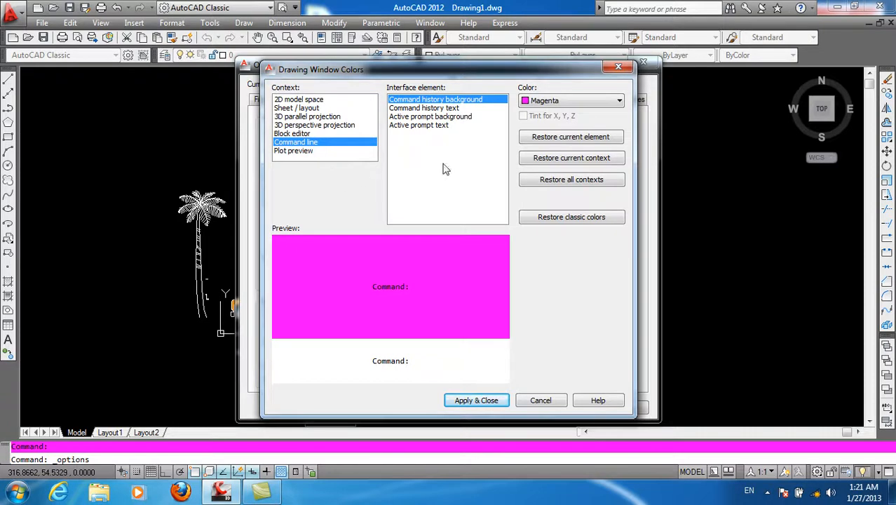
pyautogui.click(542, 101)
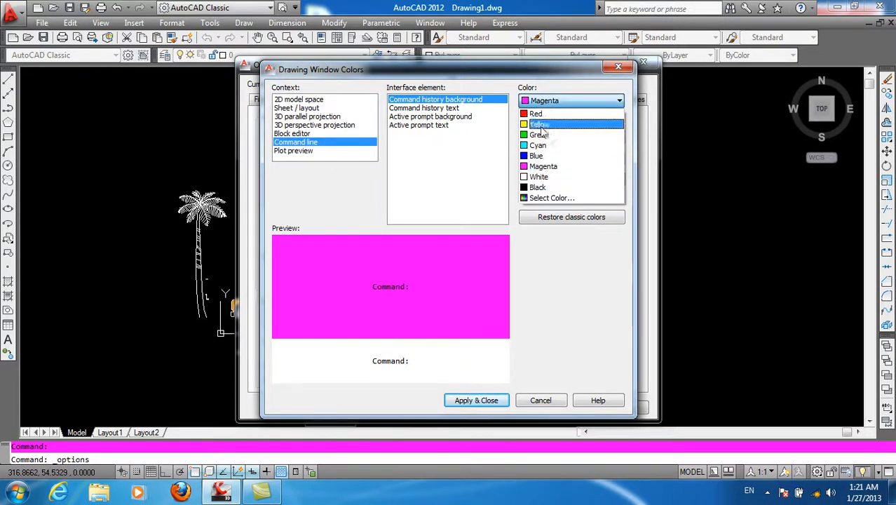
pyautogui.click(541, 176)
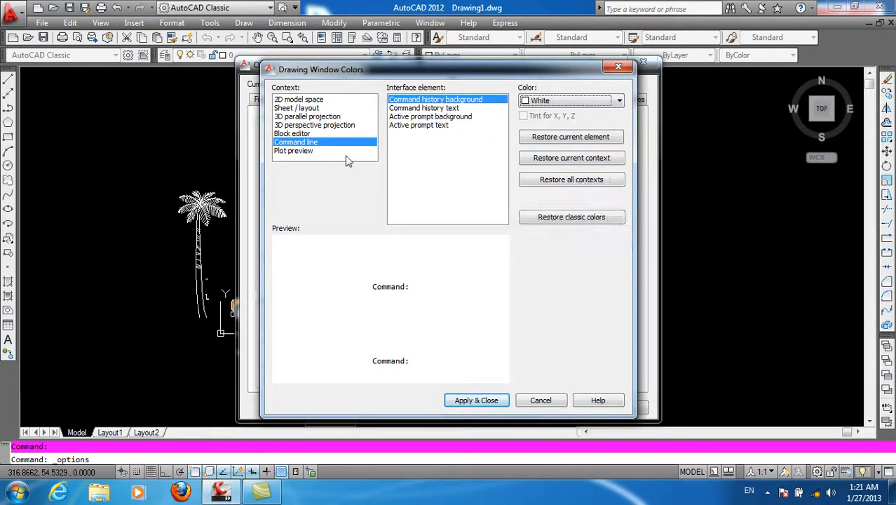
pyautogui.click(317, 110)
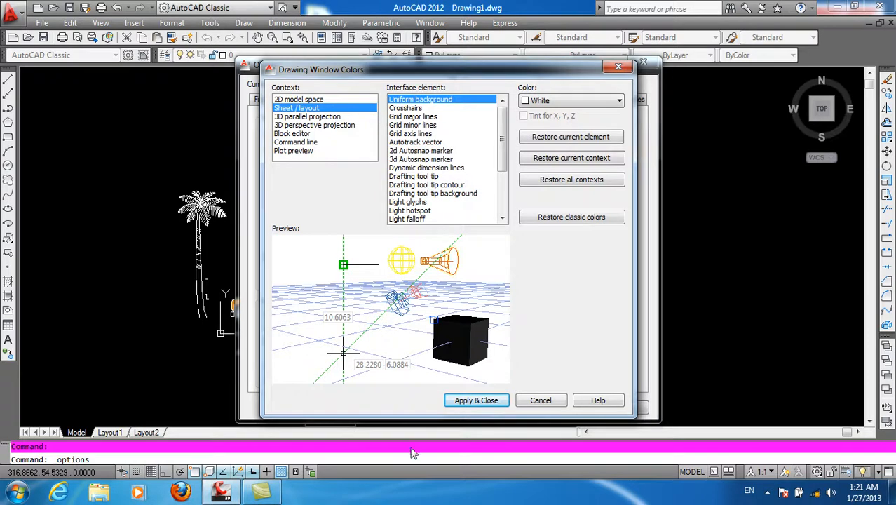
pyautogui.click(538, 401)
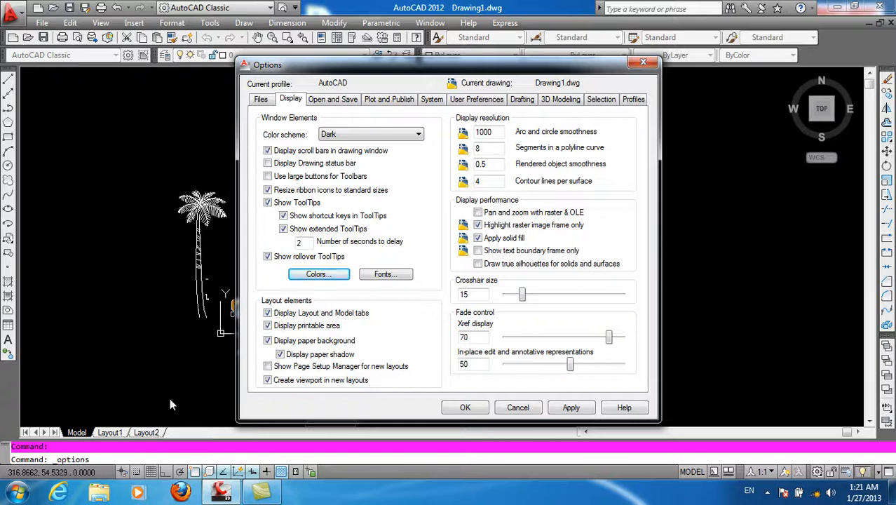
# Turn off the display of the Layout and Model tabs in the display options, accept it, and turn the display back on.
pyautogui.click(267, 312)
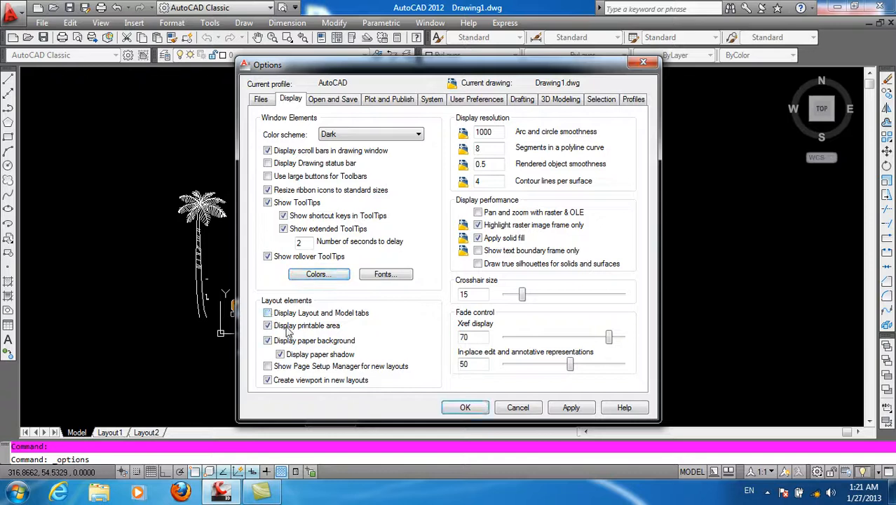
pyautogui.click(453, 408)
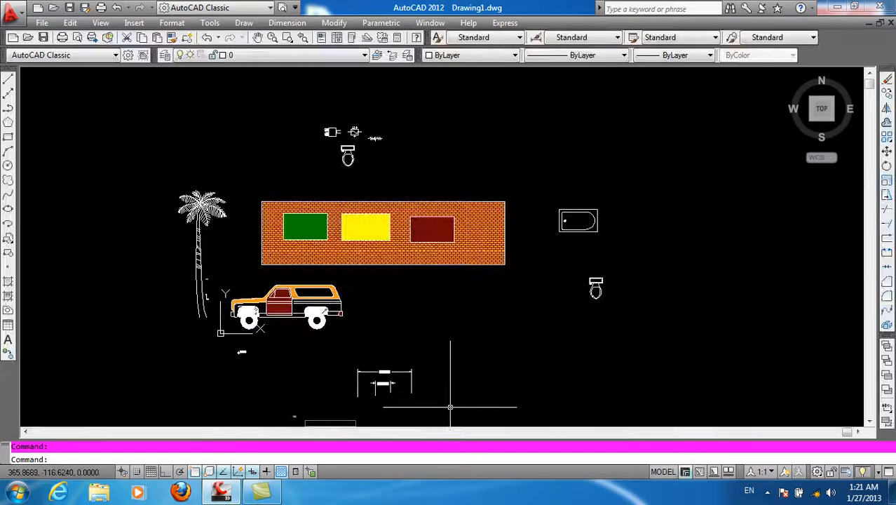
pyautogui.rightClick(288, 165)
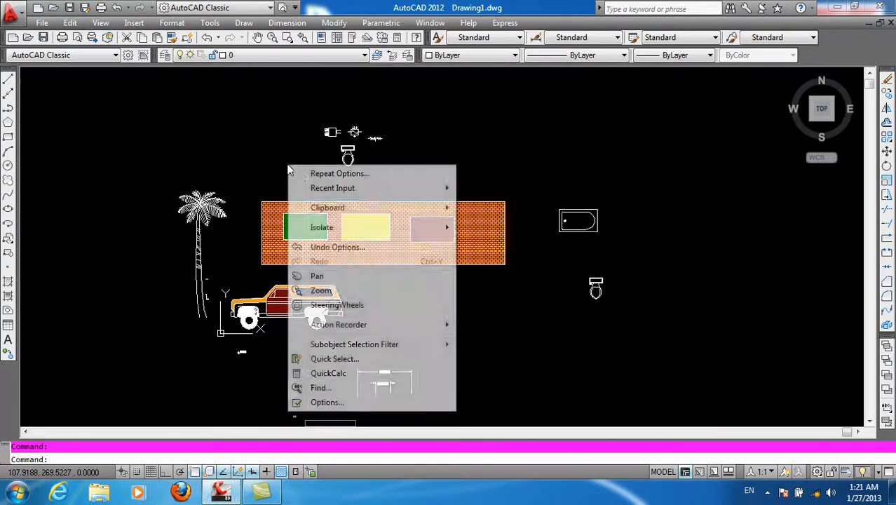
pyautogui.click(328, 402)
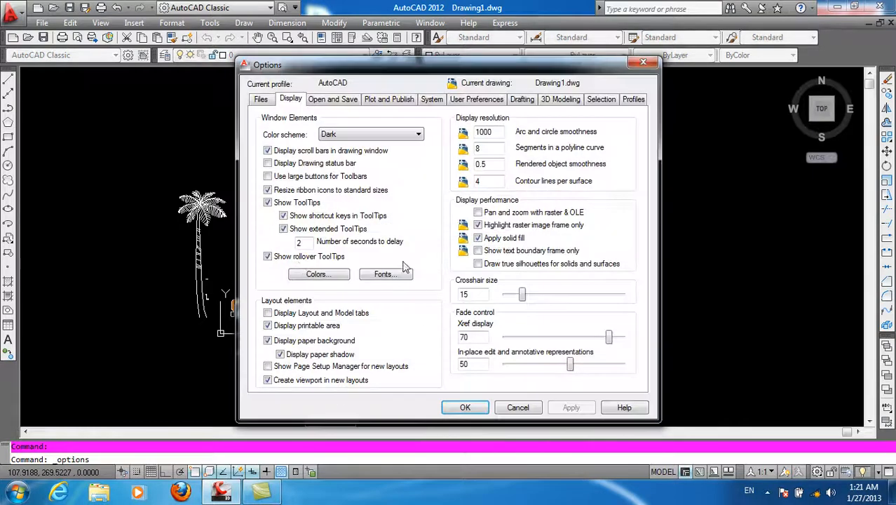
pyautogui.click(268, 313)
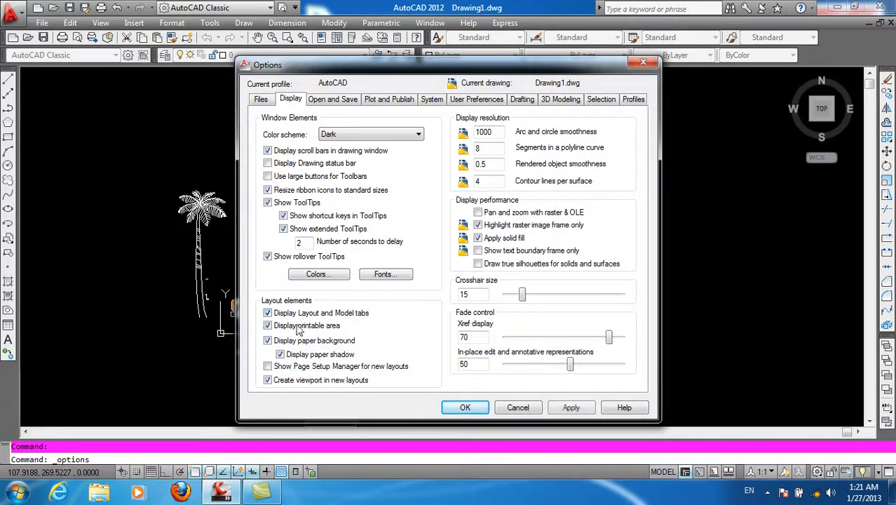
pyautogui.click(463, 407)
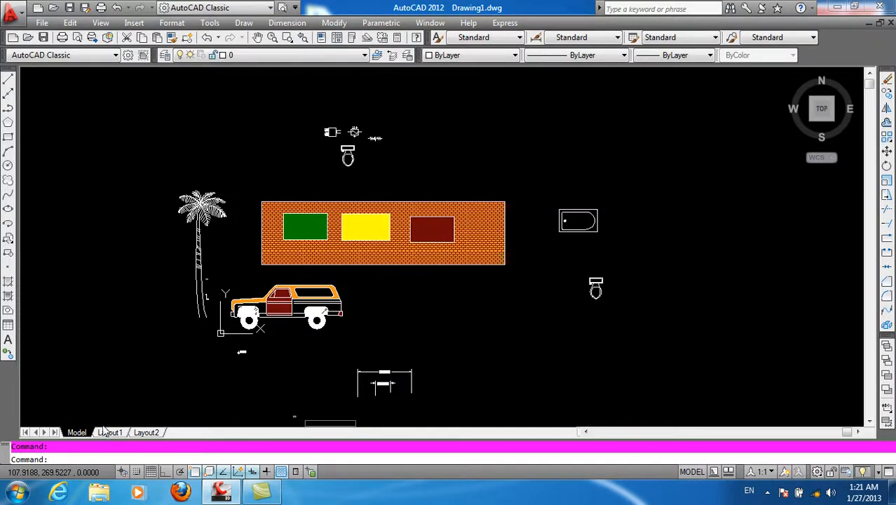
# View the Layout1 and Layout2 sheets and return to model space.
pyautogui.click(107, 432)
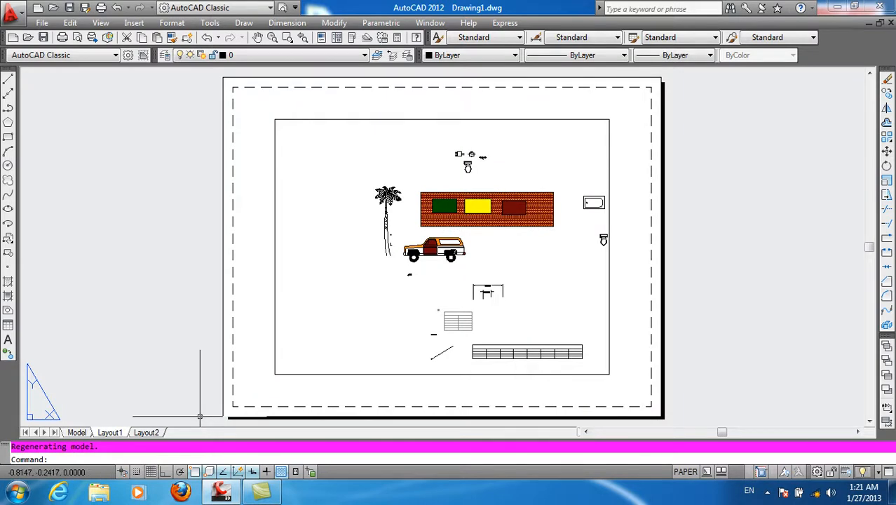
pyautogui.click(149, 433)
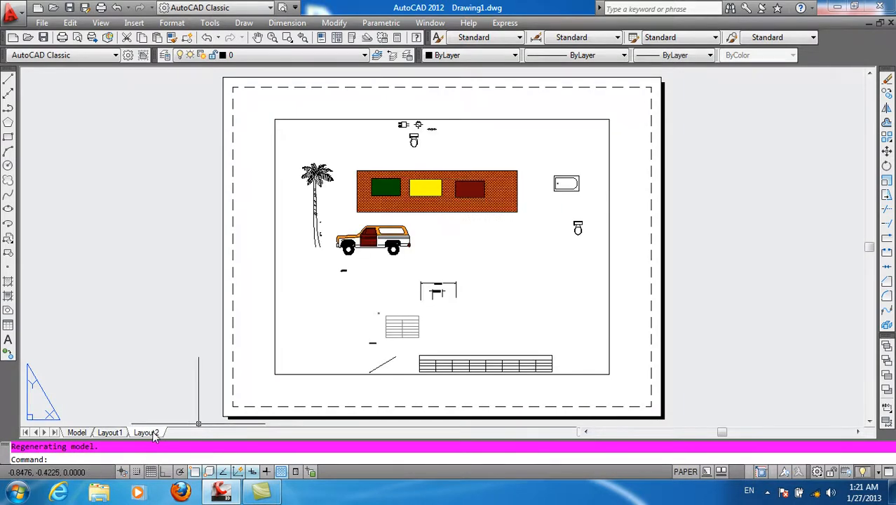
pyautogui.click(79, 432)
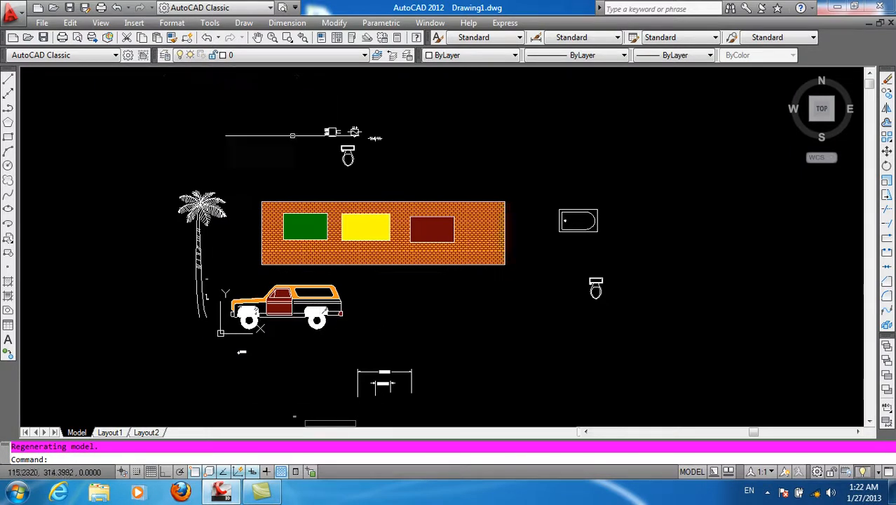
pyautogui.scroll(3, 290, 214)
pyautogui.scroll(-4, 287, 210)
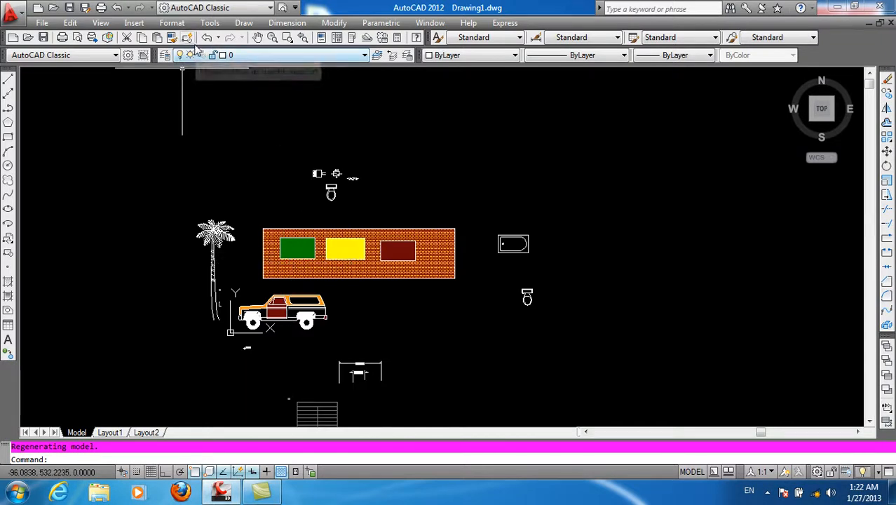
# Open the drawing units settings and show the available length types.
pyautogui.click(178, 30)
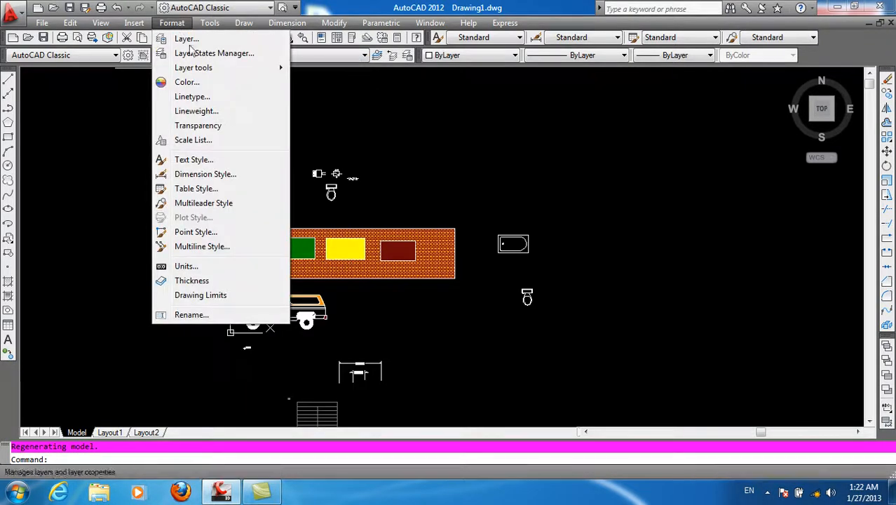
pyautogui.click(186, 267)
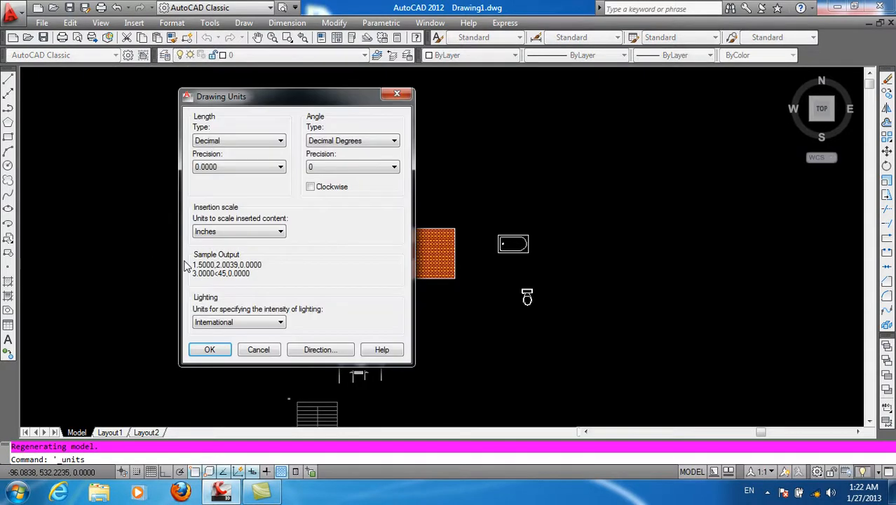
pyautogui.click(222, 144)
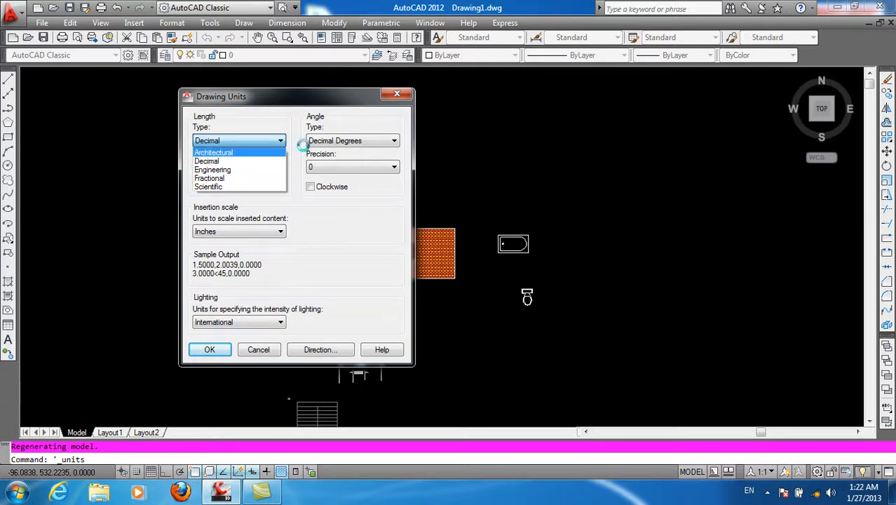
pyautogui.click(767, 492)
pyautogui.click(745, 424)
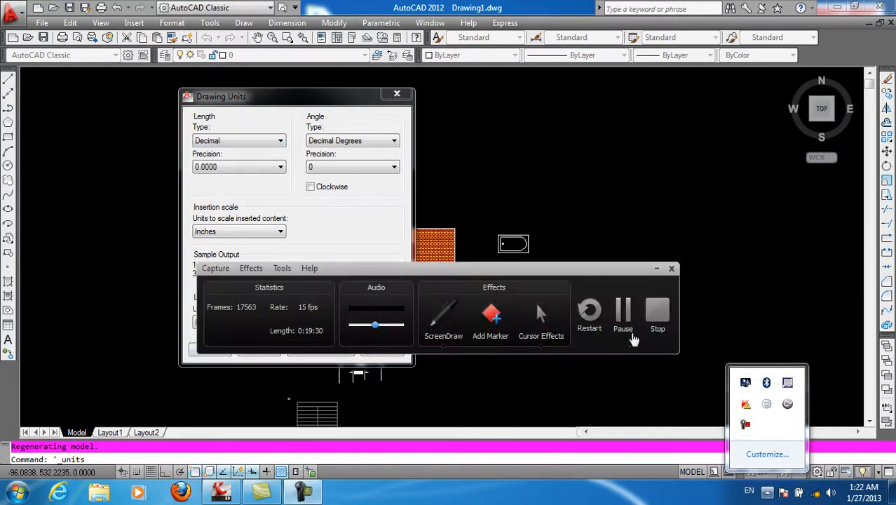
pyautogui.click(623, 313)
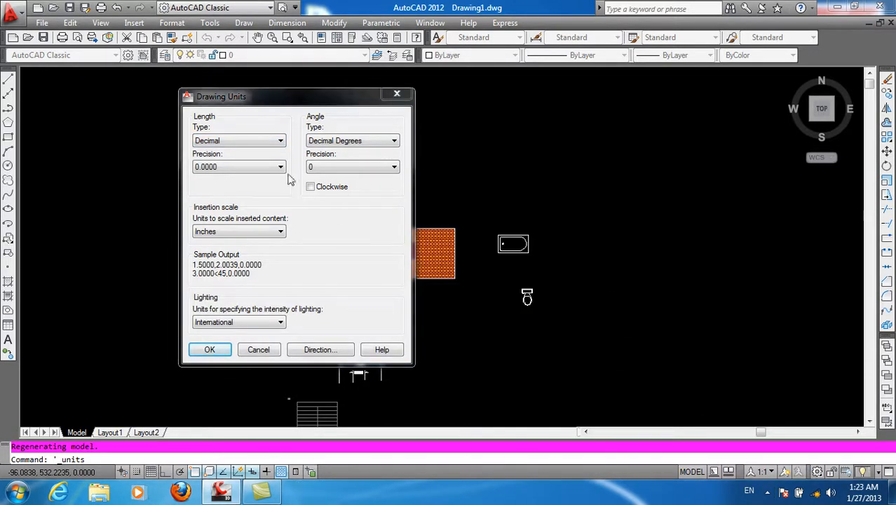
# Try the Engineering, Decimal and Architectural formats as the length type of the drawing units.
pyautogui.click(247, 143)
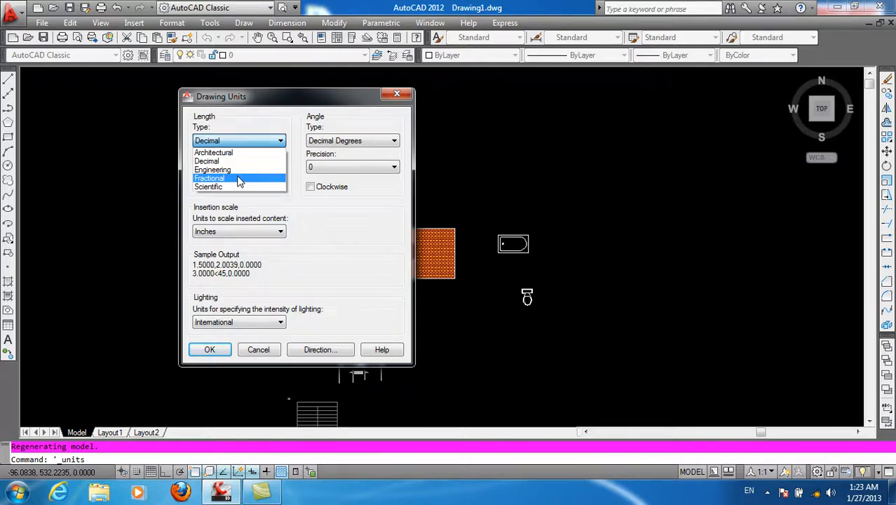
pyautogui.click(229, 170)
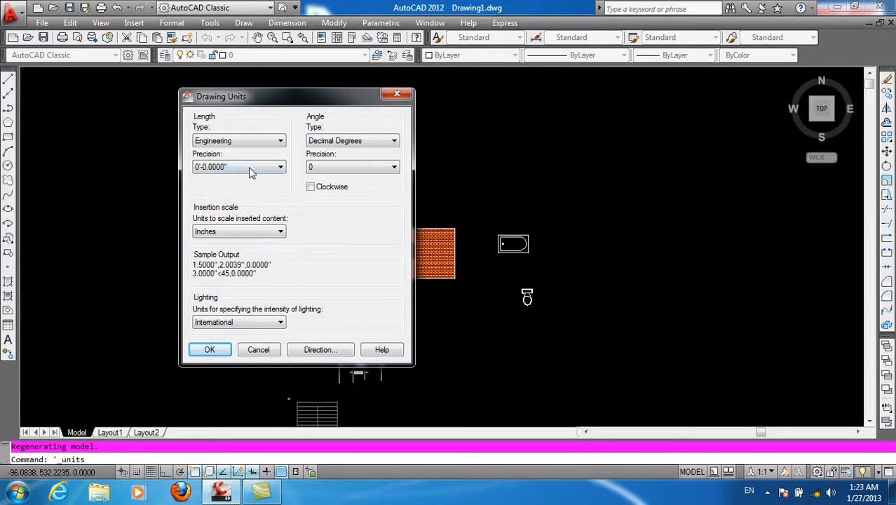
pyautogui.click(245, 174)
pyautogui.click(244, 142)
pyautogui.click(244, 143)
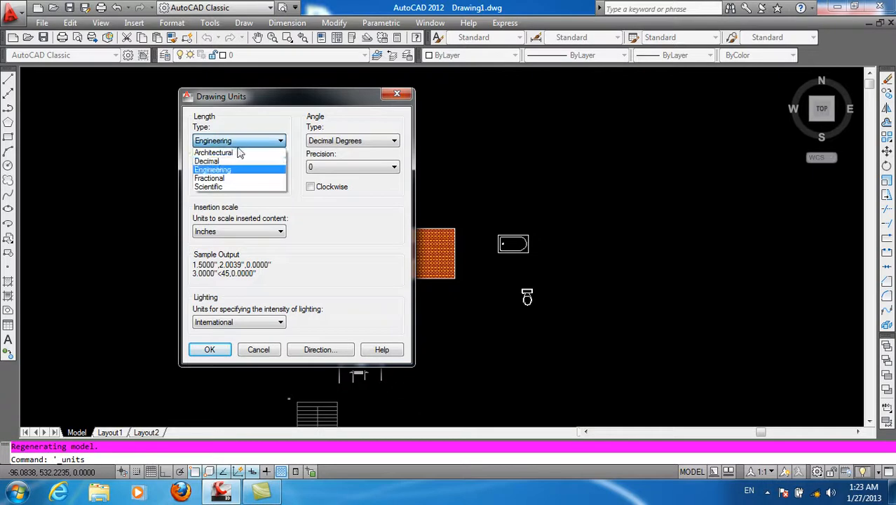
pyautogui.click(235, 161)
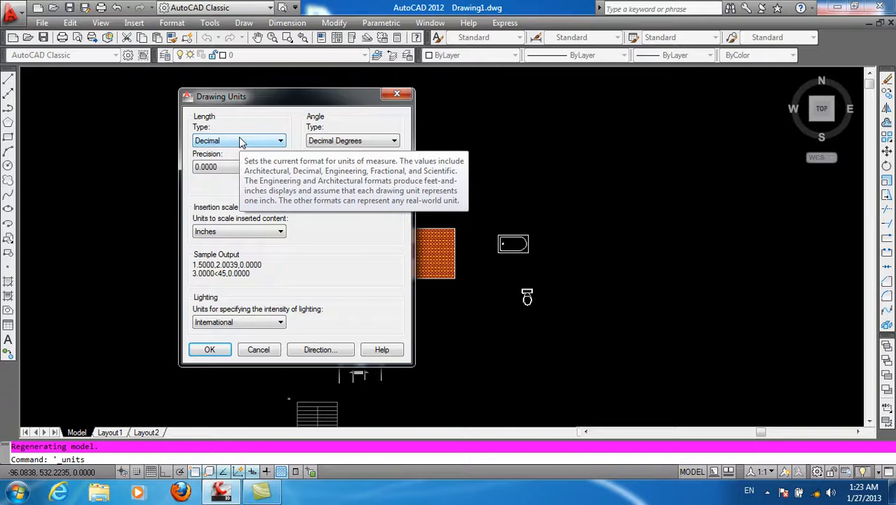
pyautogui.click(242, 142)
pyautogui.click(238, 151)
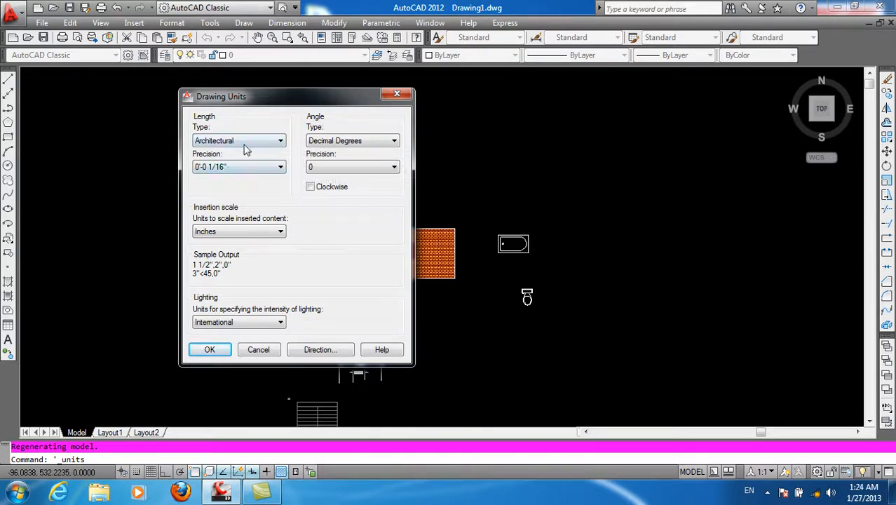
# Set the length type to Decimal with 0.000 precision and the insertion scale to Millimeters.
pyautogui.click(245, 145)
pyautogui.click(238, 157)
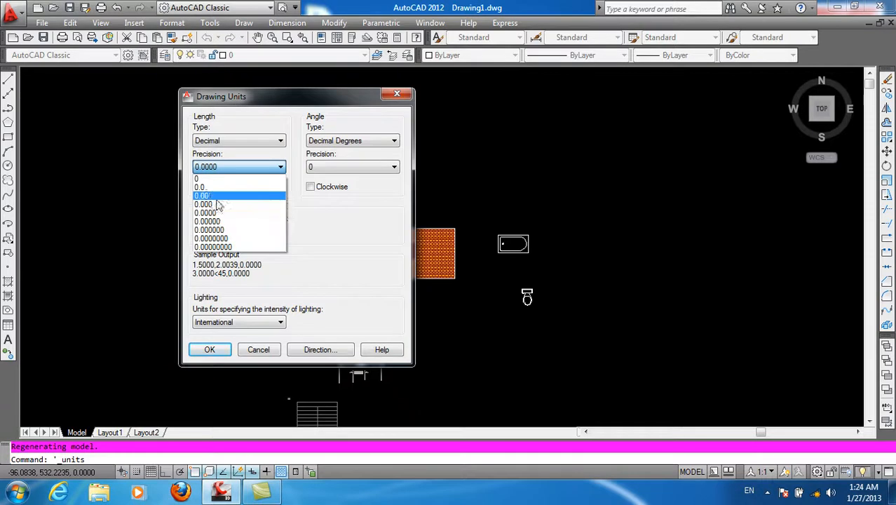
pyautogui.click(218, 205)
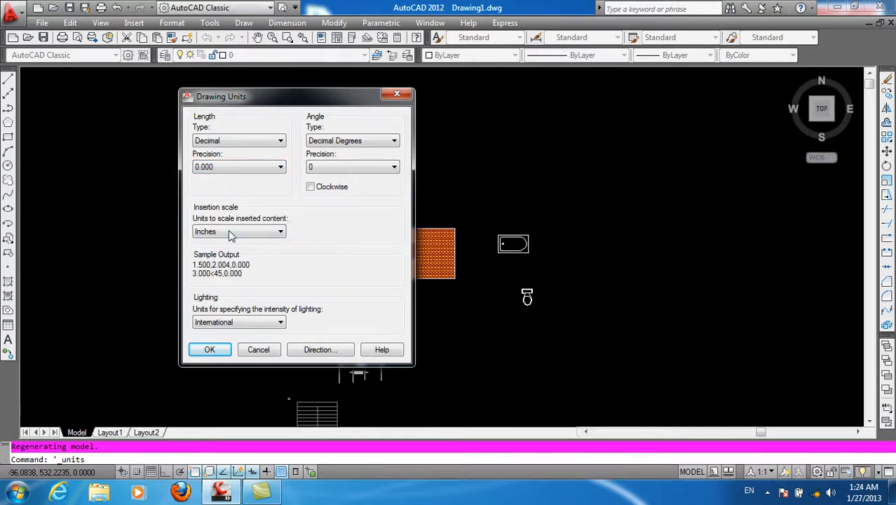
pyautogui.click(232, 233)
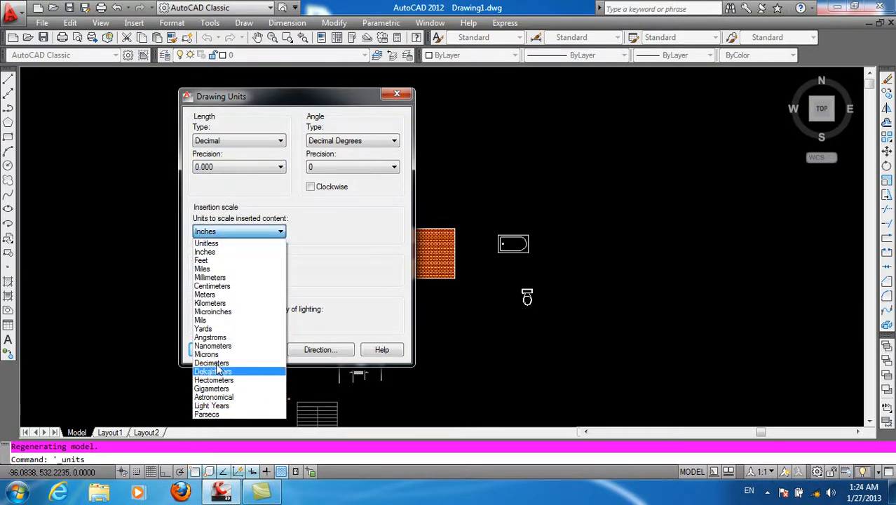
pyautogui.click(223, 277)
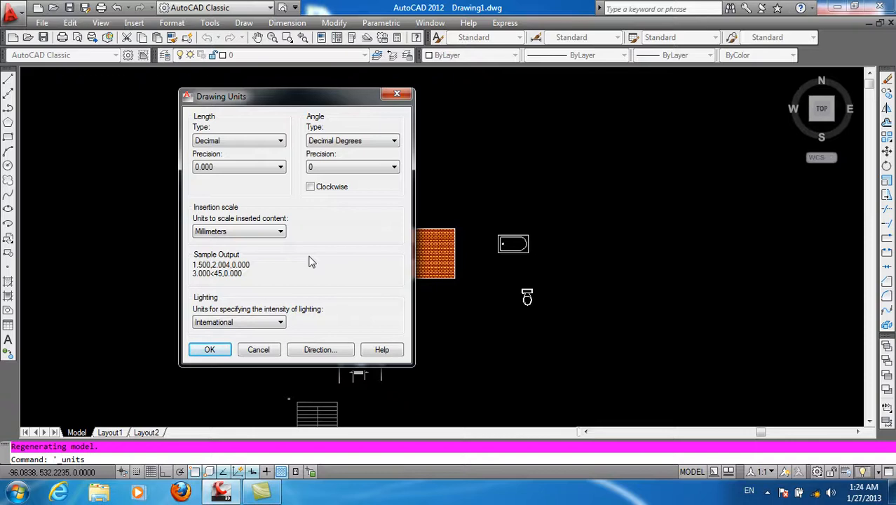
# Choose International for the lighting units and set the angle type to Surveyor's Units.
pyautogui.click(240, 321)
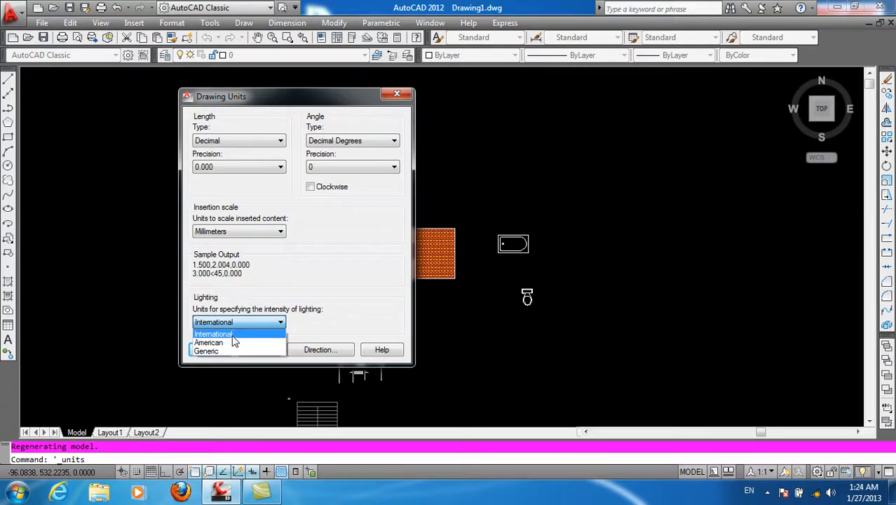
pyautogui.click(234, 334)
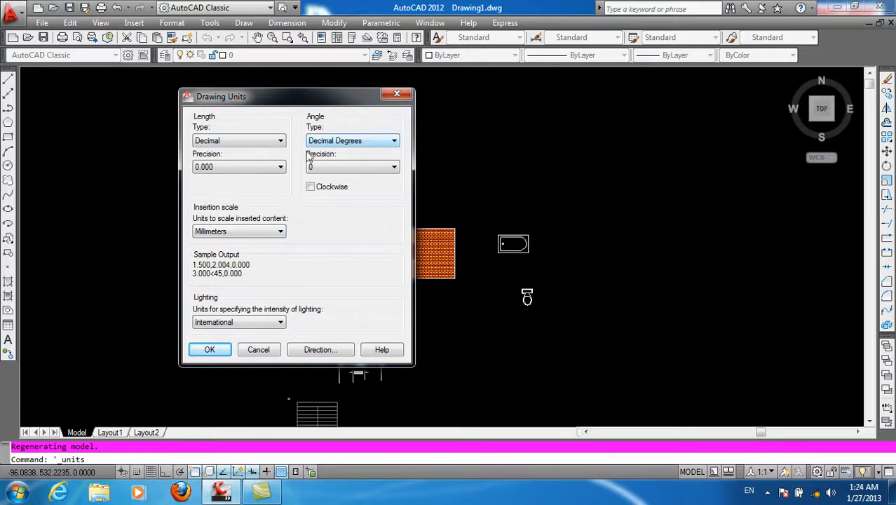
pyautogui.click(335, 143)
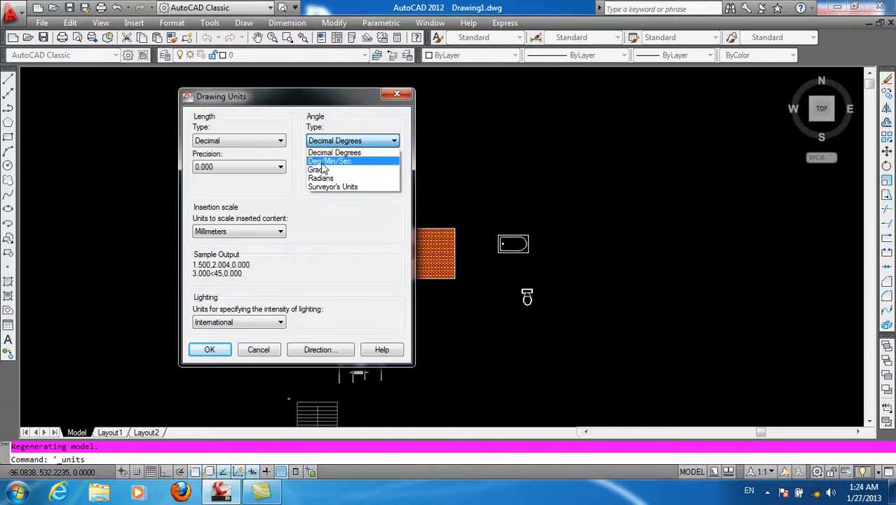
pyautogui.click(353, 188)
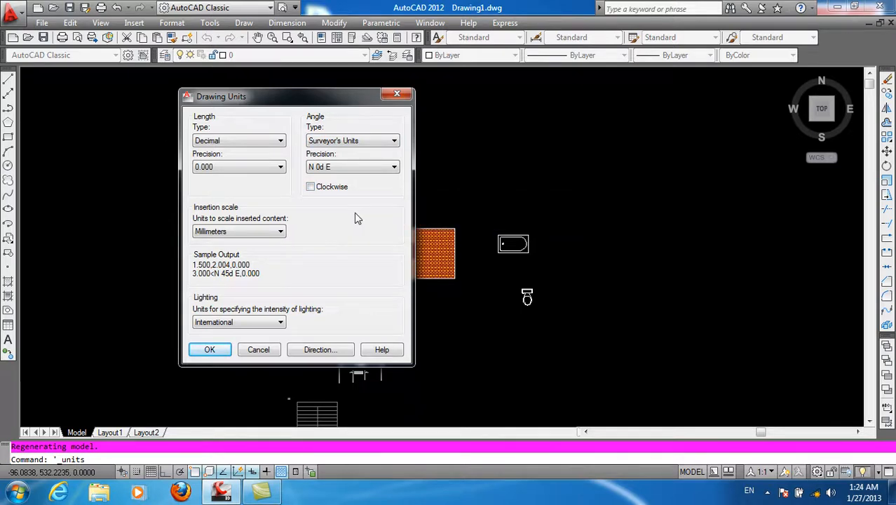
pyautogui.click(767, 490)
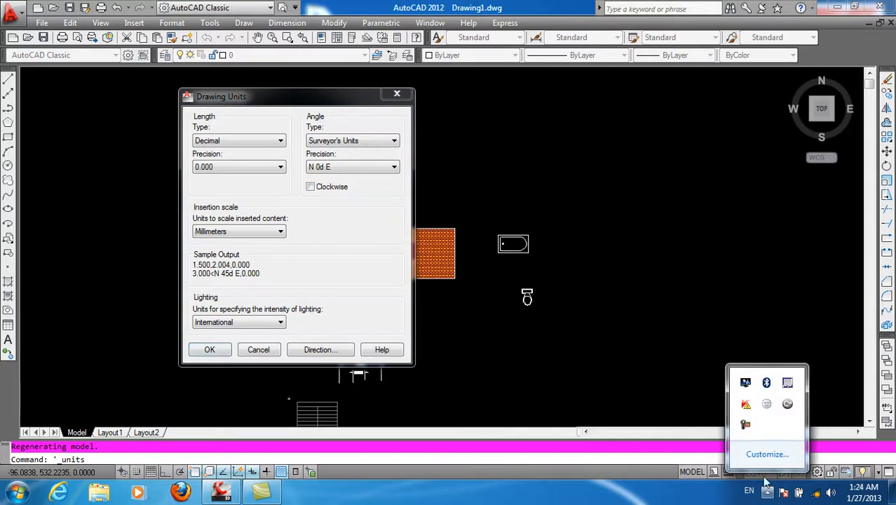
pyautogui.click(746, 425)
pyautogui.moveTo(581, 276); pyautogui.dragTo(591, 409)
pyautogui.click(460, 449)
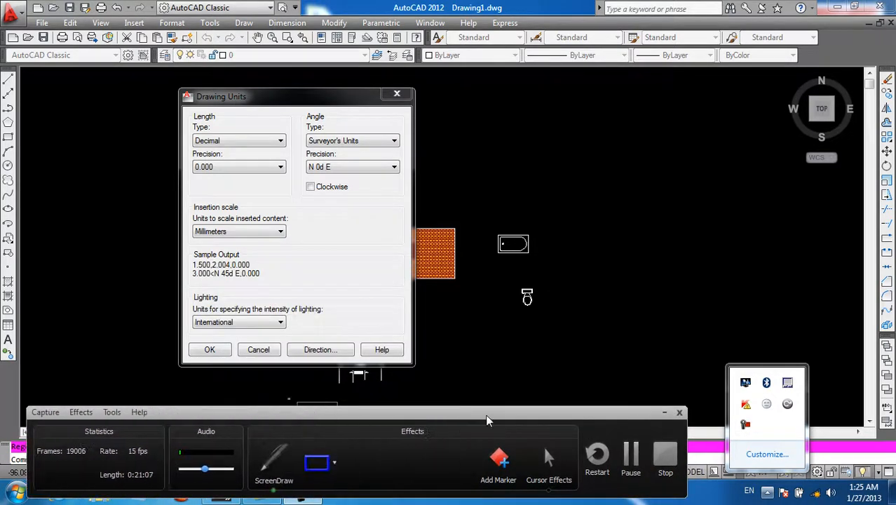
pyautogui.click(456, 462)
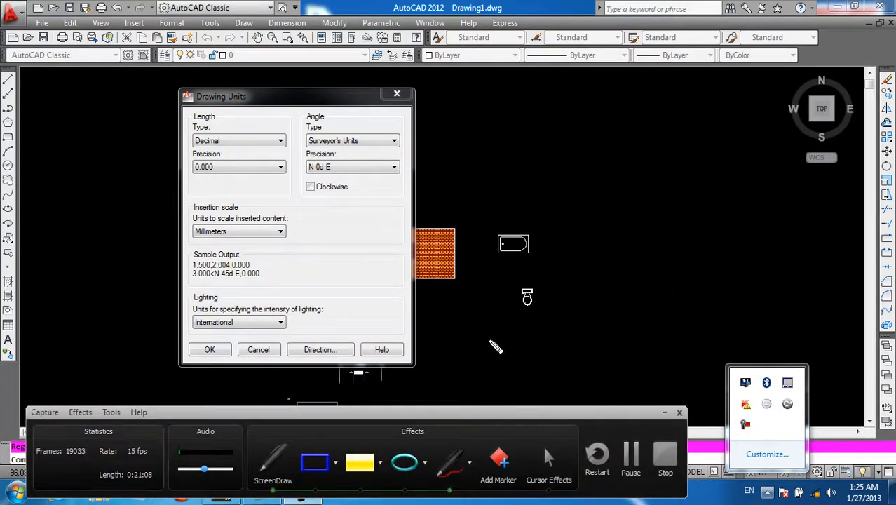
pyautogui.moveTo(589, 182)
pyautogui.mouseDown()
pyautogui.moveTo(488, 332)
pyautogui.moveTo(705, 282)
pyautogui.mouseUp()
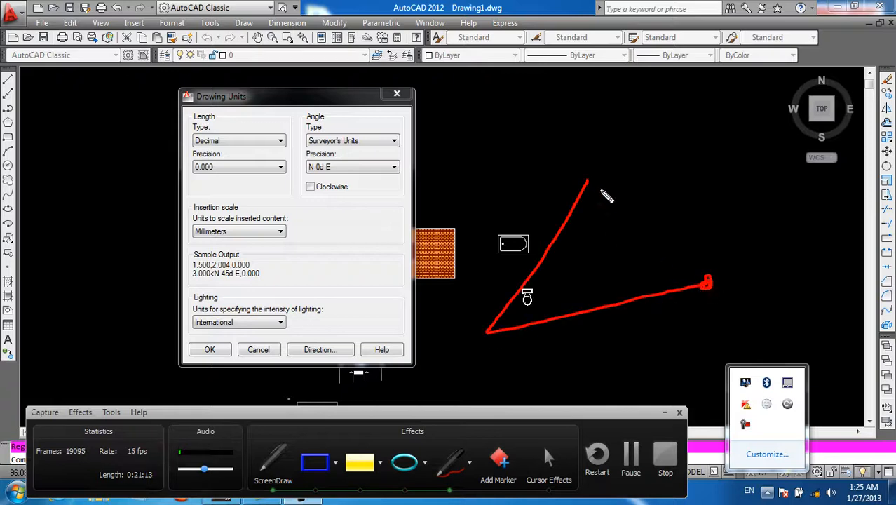
pyautogui.moveTo(588, 184); pyautogui.dragTo(591, 184)
pyautogui.moveTo(488, 332); pyautogui.dragTo(485, 334)
pyautogui.moveTo(737, 288)
pyautogui.mouseDown()
pyautogui.moveTo(731, 313)
pyautogui.moveTo(746, 312)
pyautogui.moveTo(754, 289)
pyautogui.moveTo(764, 295)
pyautogui.mouseUp()
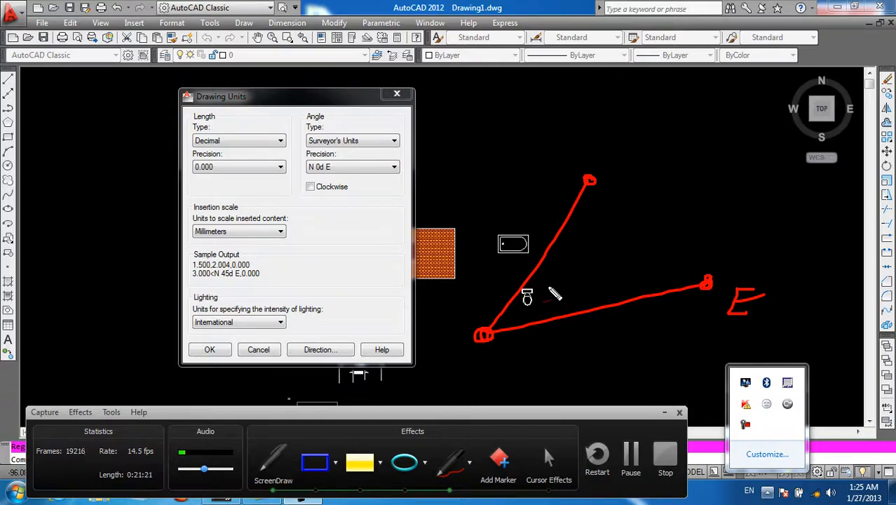
pyautogui.press('Escape')
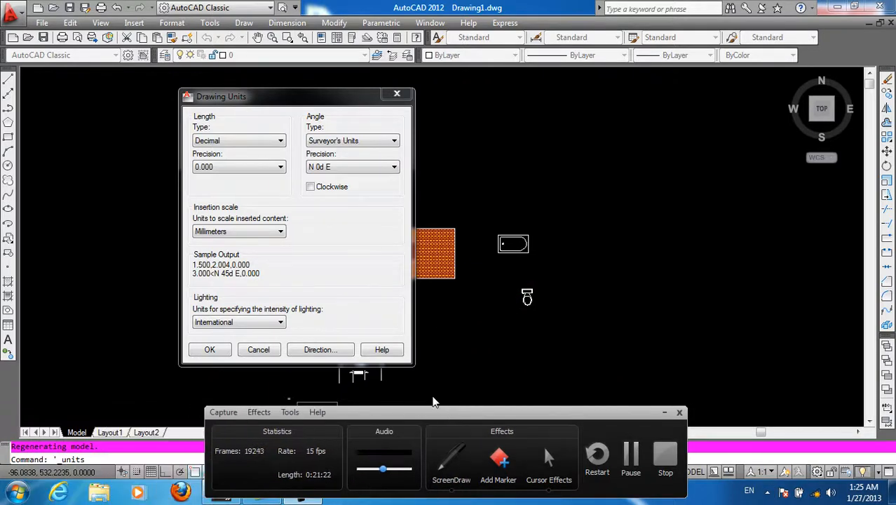
# Set the angle type of the drawing units to Decimal Degrees with 0.00 precision.
pyautogui.click(352, 142)
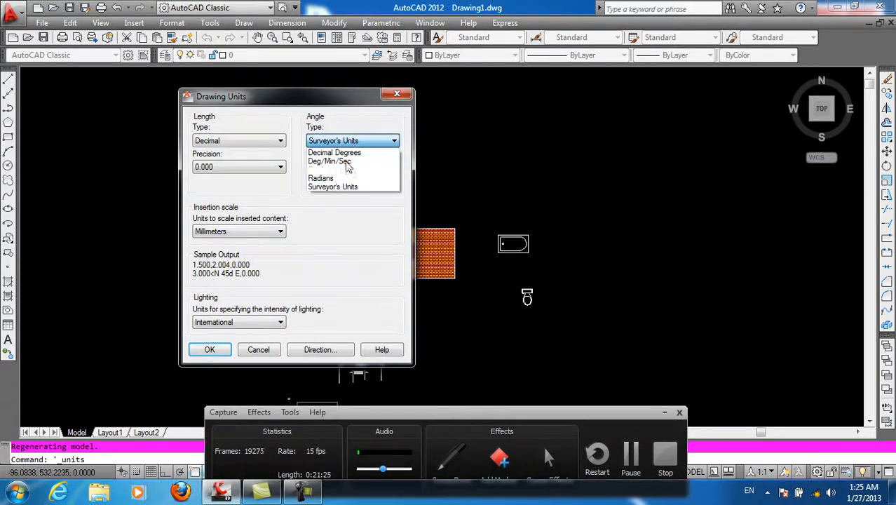
pyautogui.click(346, 152)
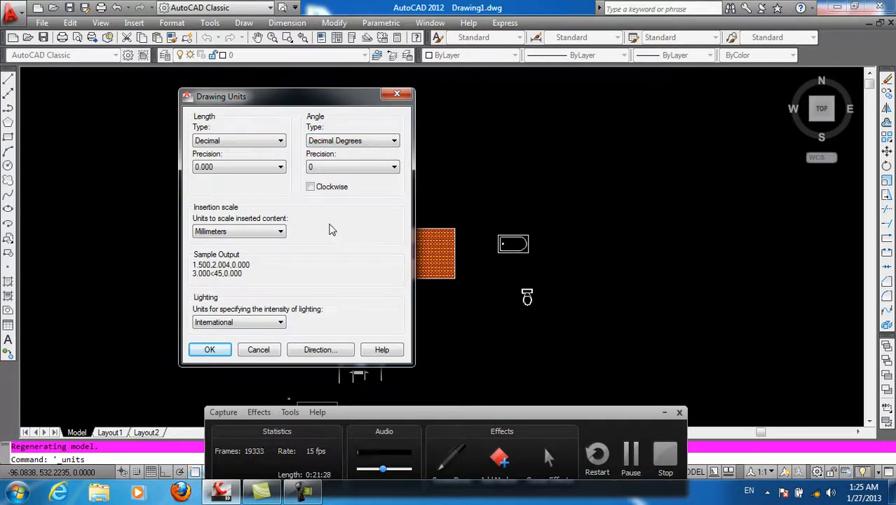
pyautogui.click(358, 141)
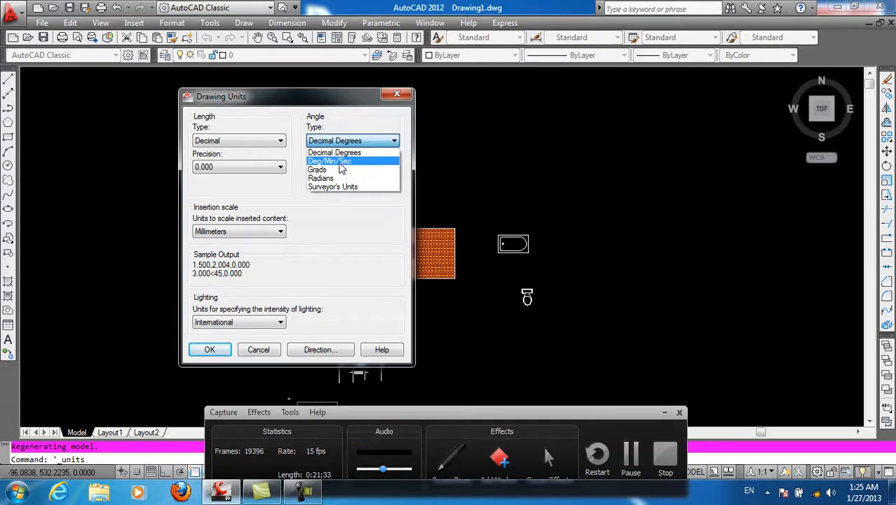
pyautogui.click(348, 152)
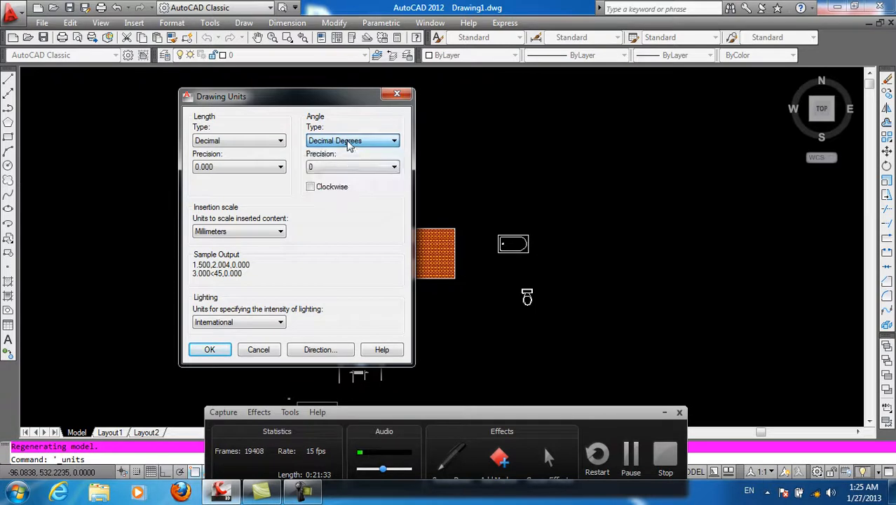
pyautogui.click(322, 169)
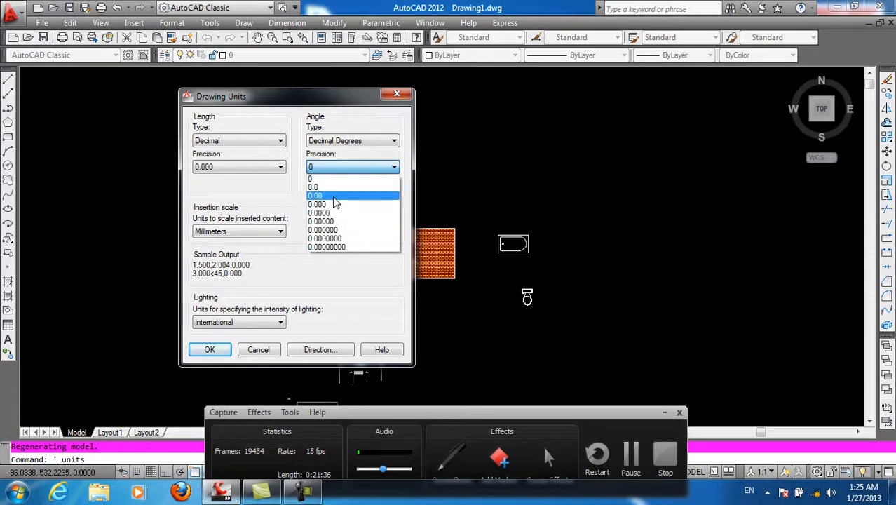
pyautogui.click(335, 198)
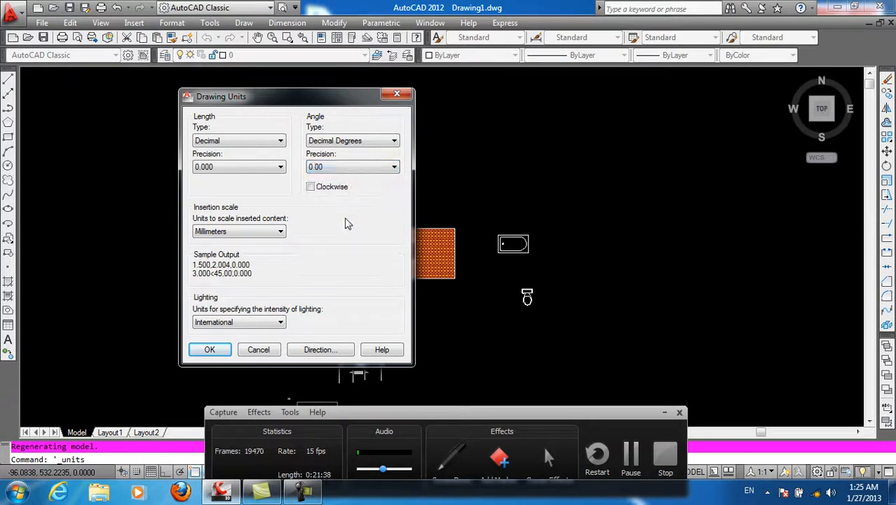
# Turn on clockwise angle measurement and sketch crossing axes with clockwise arrows over the screen.
pyautogui.click(326, 189)
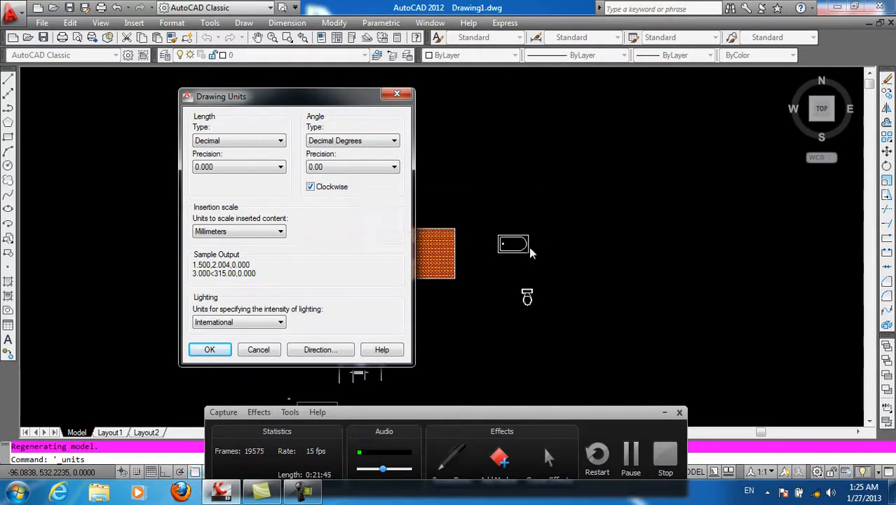
pyautogui.click(452, 458)
pyautogui.moveTo(332, 284); pyautogui.dragTo(597, 224)
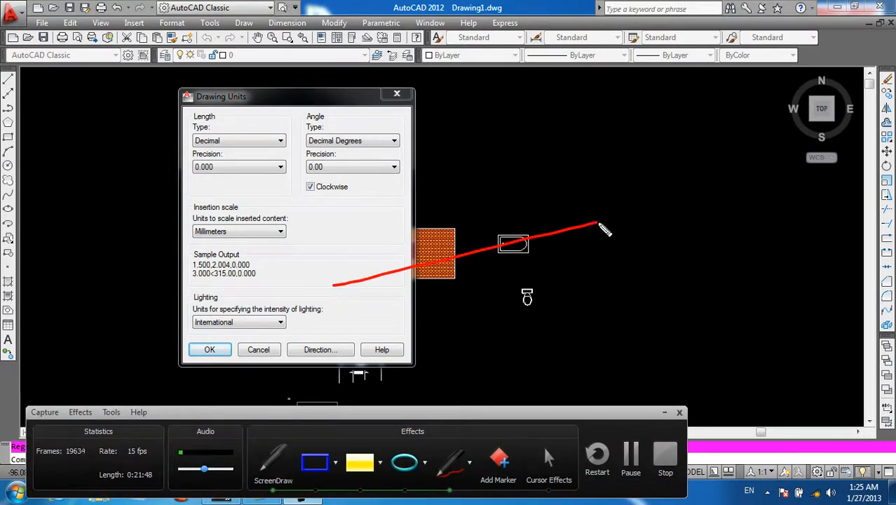
pyautogui.moveTo(440, 166); pyautogui.dragTo(526, 350)
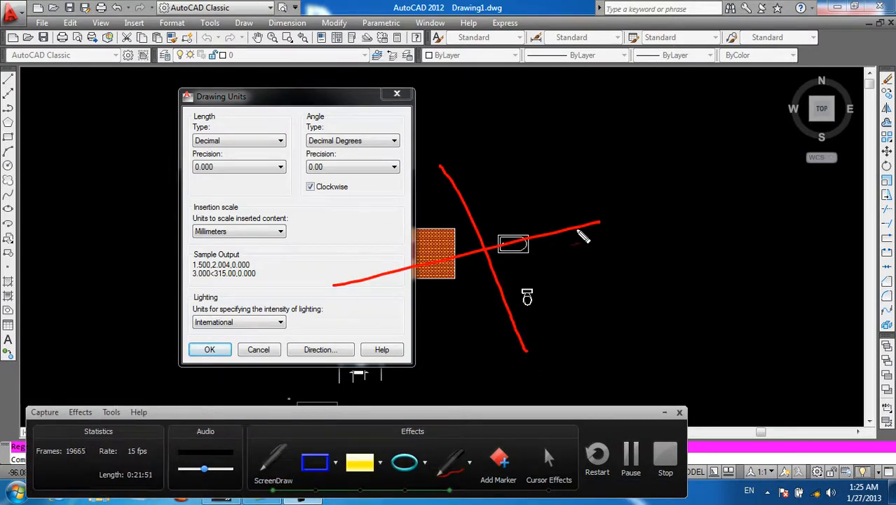
pyautogui.moveTo(580, 193)
pyautogui.mouseDown()
pyautogui.moveTo(607, 223)
pyautogui.moveTo(593, 324)
pyautogui.moveTo(474, 354)
pyautogui.moveTo(490, 343)
pyautogui.moveTo(475, 352)
pyautogui.moveTo(507, 361)
pyautogui.mouseUp()
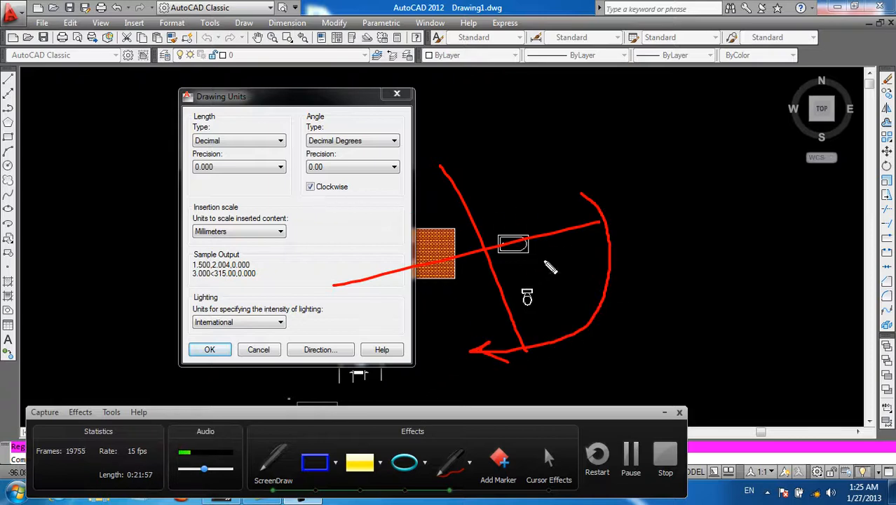
pyautogui.moveTo(489, 252); pyautogui.dragTo(592, 284)
pyautogui.moveTo(558, 235)
pyautogui.mouseDown()
pyautogui.moveTo(572, 278)
pyautogui.moveTo(568, 255)
pyautogui.moveTo(576, 256)
pyautogui.moveTo(570, 286)
pyautogui.mouseUp()
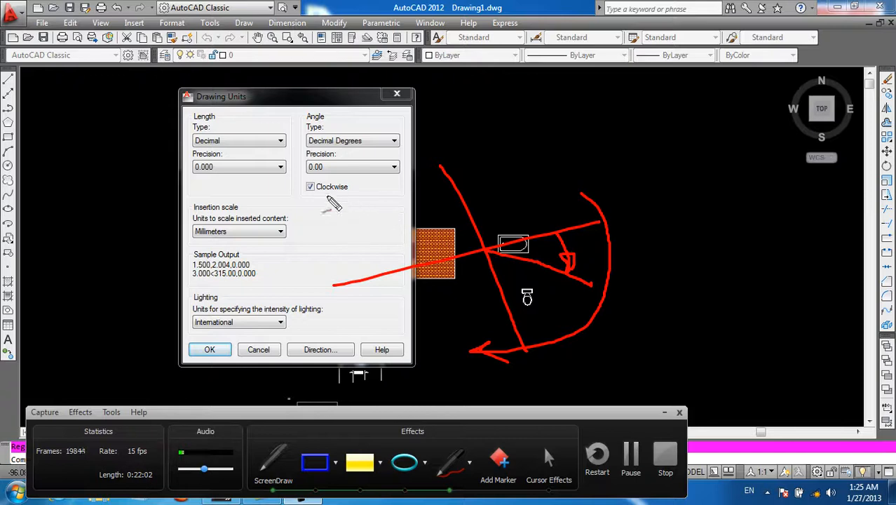
# Annotate the counterclockwise angle with a plus and the clockwise one with a minus, clear the sketch and turn clockwise measurement off.
pyautogui.moveTo(485, 248); pyautogui.dragTo(525, 156)
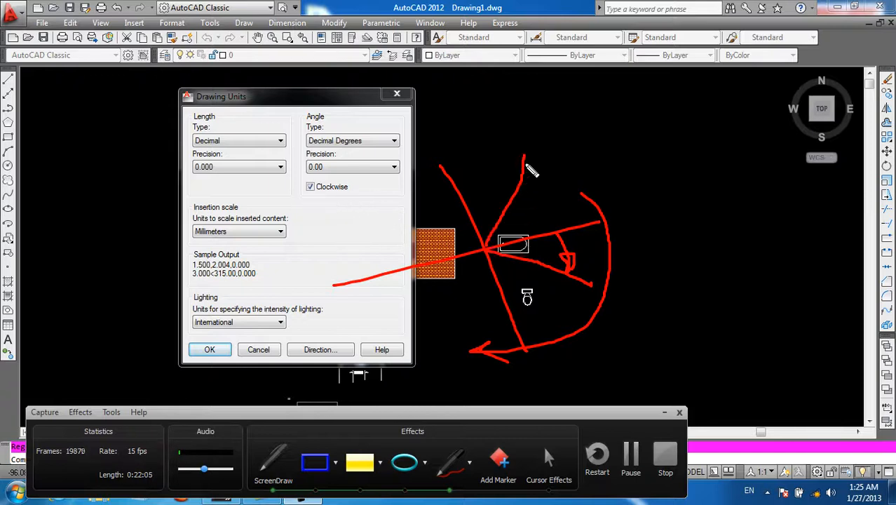
pyautogui.moveTo(518, 194); pyautogui.dragTo(562, 235)
pyautogui.moveTo(530, 207); pyautogui.dragTo(543, 196)
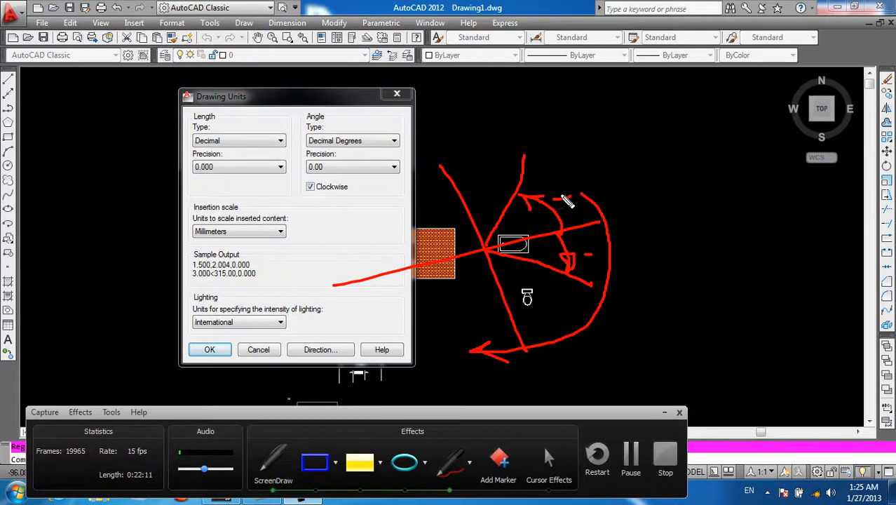
pyautogui.moveTo(561, 194); pyautogui.dragTo(561, 206)
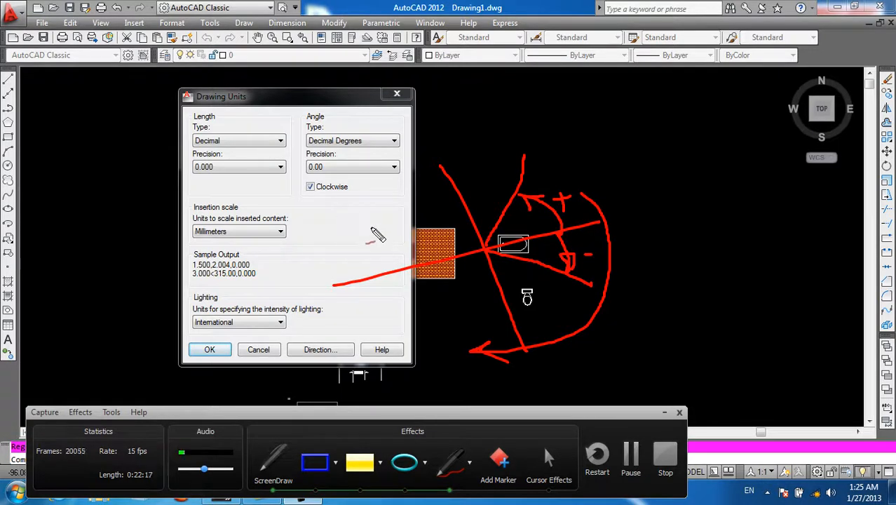
pyautogui.hotkey('ctrl', 'shift', 'd')
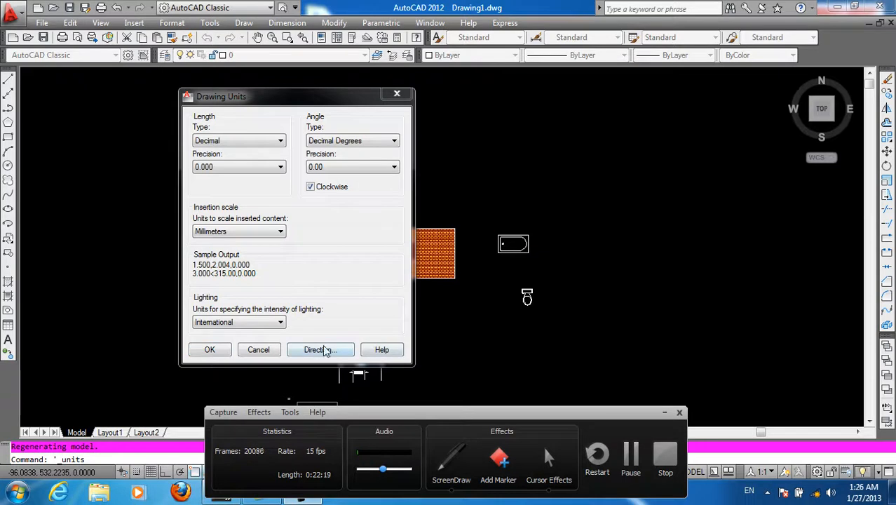
pyautogui.click(323, 187)
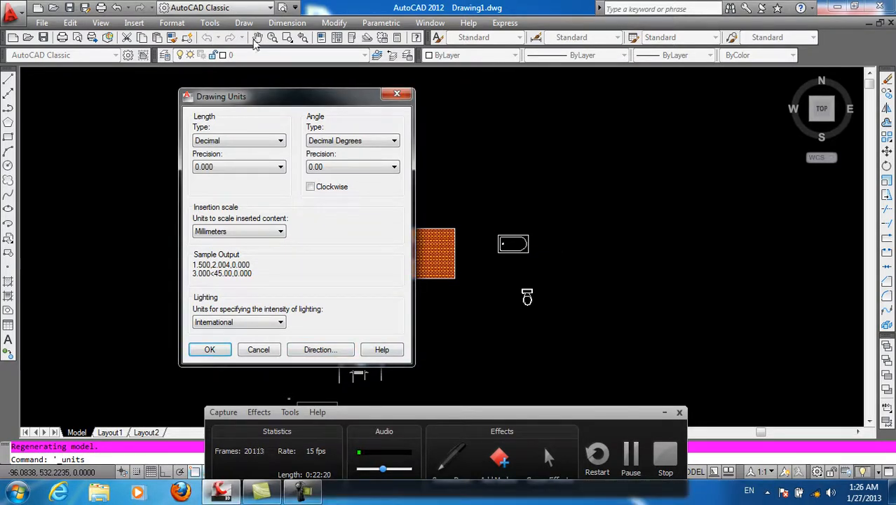
# Open the base angle direction settings and sketch compass axes labelled N, E, S and W over the screen.
pyautogui.click(317, 353)
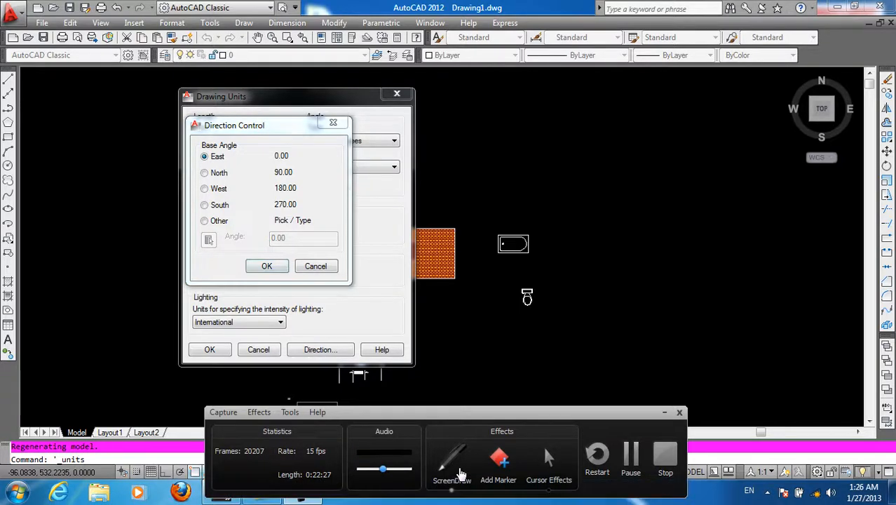
pyautogui.click(452, 465)
pyautogui.moveTo(332, 327); pyautogui.dragTo(705, 315)
pyautogui.moveTo(513, 155); pyautogui.dragTo(536, 404)
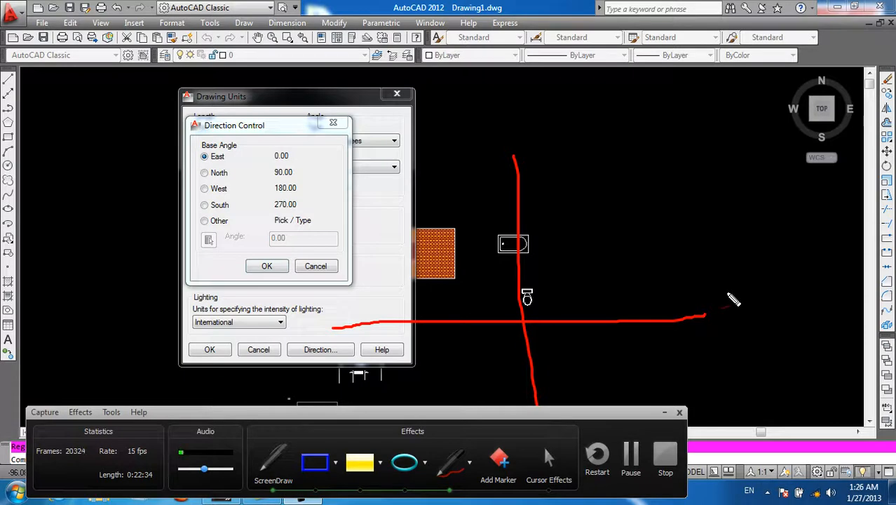
pyautogui.moveTo(734, 300)
pyautogui.mouseDown()
pyautogui.moveTo(744, 310)
pyautogui.moveTo(736, 300)
pyautogui.moveTo(752, 300)
pyautogui.moveTo(736, 309)
pyautogui.moveTo(758, 300)
pyautogui.mouseUp()
pyautogui.moveTo(516, 138)
pyautogui.mouseDown()
pyautogui.moveTo(529, 156)
pyautogui.moveTo(548, 106)
pyautogui.mouseUp()
pyautogui.moveTo(321, 327)
pyautogui.mouseDown()
pyautogui.moveTo(297, 309)
pyautogui.moveTo(336, 329)
pyautogui.moveTo(350, 303)
pyautogui.mouseUp()
pyautogui.moveTo(549, 408)
pyautogui.mouseDown()
pyautogui.moveTo(557, 466)
pyautogui.moveTo(544, 465)
pyautogui.mouseUp()
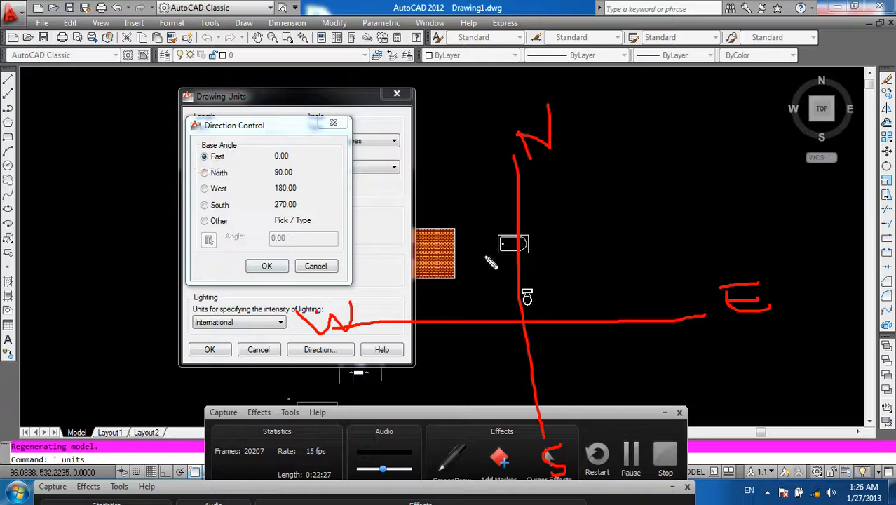
# Sketch angle lines with counterclockwise arrows from the east and north axes, labelling the north one 30.
pyautogui.moveTo(533, 324)
pyautogui.mouseDown()
pyautogui.moveTo(590, 290)
pyautogui.moveTo(617, 251)
pyautogui.mouseUp()
pyautogui.moveTo(582, 289)
pyautogui.mouseDown()
pyautogui.moveTo(601, 308)
pyautogui.moveTo(600, 321)
pyautogui.moveTo(600, 302)
pyautogui.mouseUp()
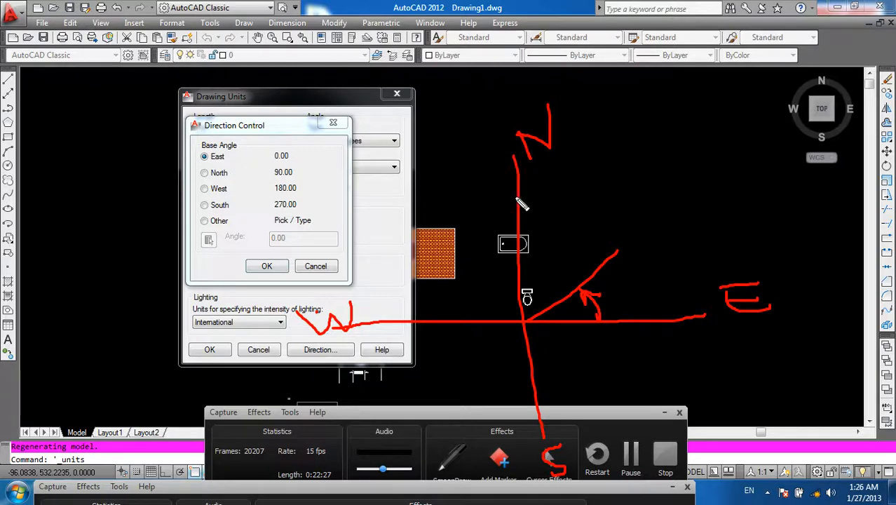
pyautogui.moveTo(521, 321); pyautogui.dragTo(441, 200)
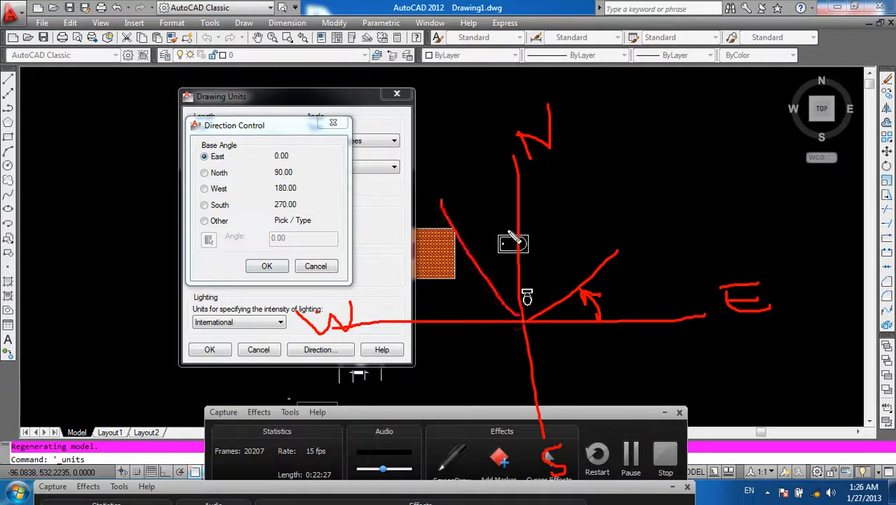
pyautogui.moveTo(517, 231)
pyautogui.mouseDown()
pyautogui.moveTo(476, 250)
pyautogui.moveTo(480, 230)
pyautogui.moveTo(486, 245)
pyautogui.moveTo(476, 249)
pyautogui.mouseUp()
pyautogui.moveTo(456, 199)
pyautogui.mouseDown()
pyautogui.moveTo(484, 214)
pyautogui.moveTo(466, 216)
pyautogui.mouseUp()
pyautogui.moveTo(486, 188)
pyautogui.mouseDown()
pyautogui.moveTo(499, 208)
pyautogui.moveTo(490, 188)
pyautogui.mouseUp()
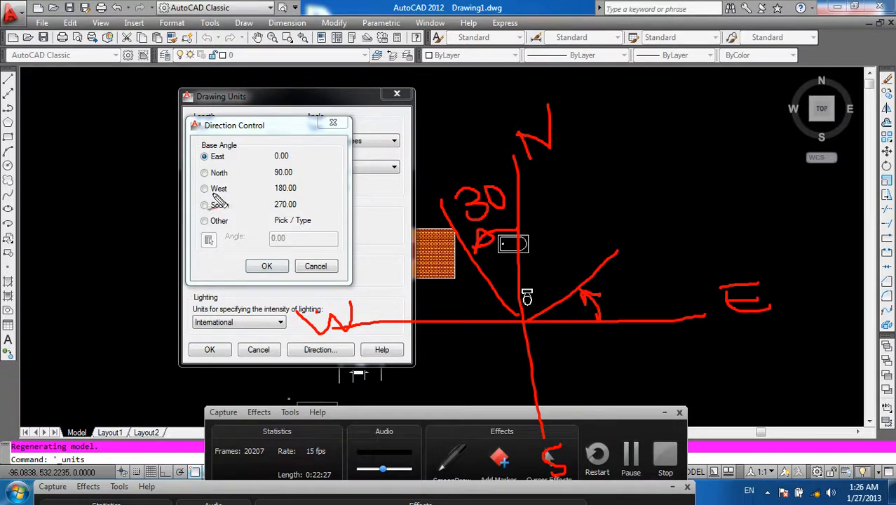
# Sketch angle lines with counterclockwise arcs from the west and south axes and clear the annotations.
pyautogui.moveTo(409, 324); pyautogui.dragTo(434, 359)
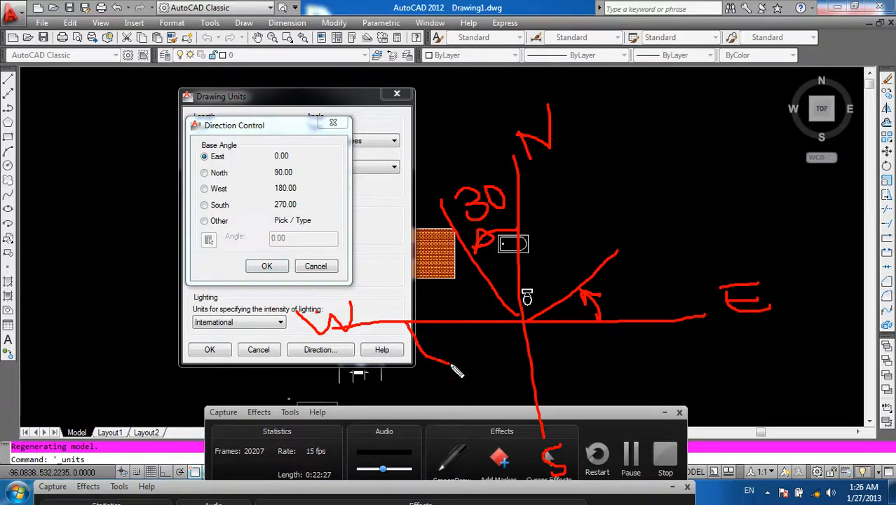
pyautogui.moveTo(522, 321); pyautogui.dragTo(405, 401)
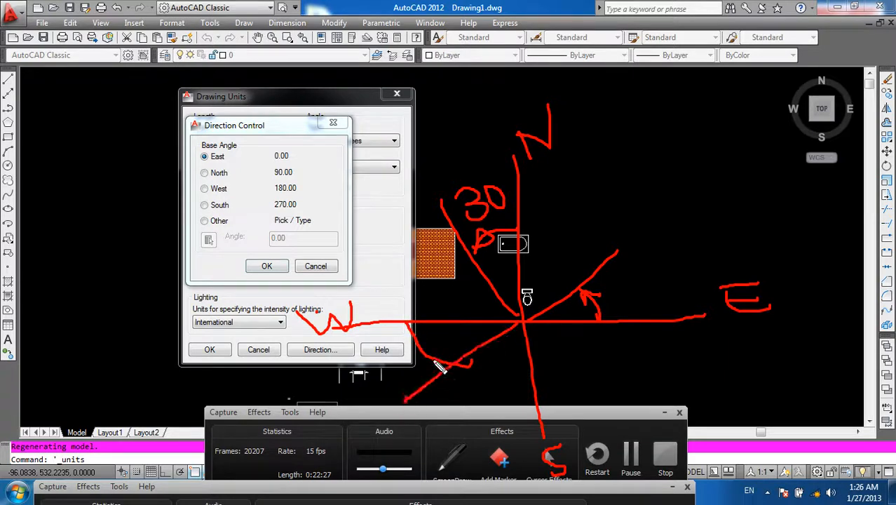
pyautogui.moveTo(445, 344); pyautogui.dragTo(444, 362)
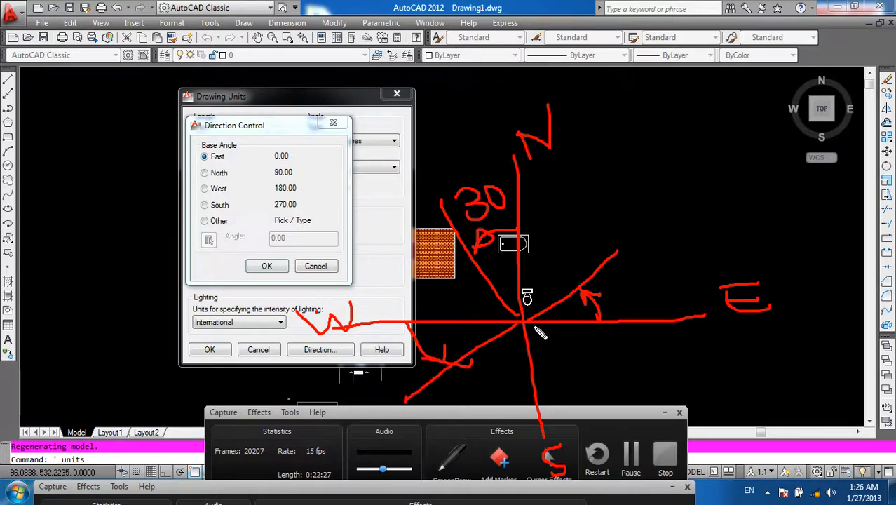
pyautogui.moveTo(523, 323); pyautogui.dragTo(634, 396)
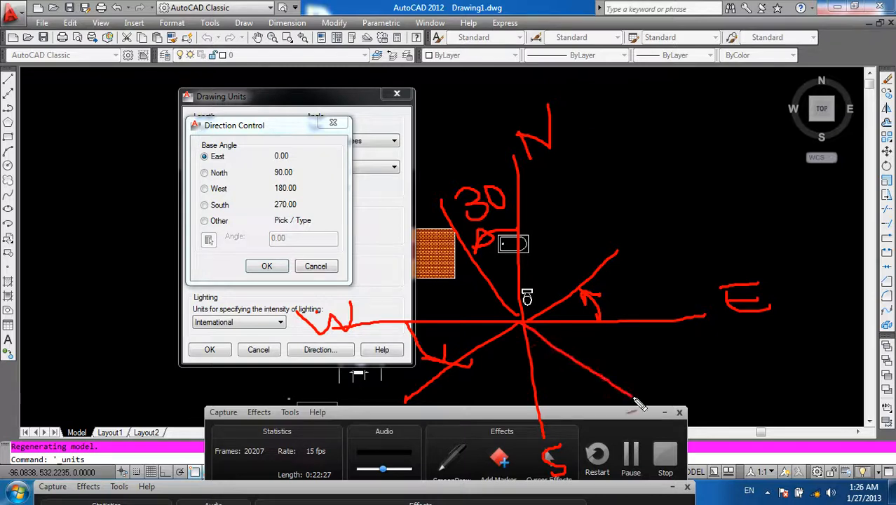
pyautogui.moveTo(534, 390)
pyautogui.mouseDown()
pyautogui.moveTo(564, 398)
pyautogui.moveTo(596, 380)
pyautogui.moveTo(588, 384)
pyautogui.moveTo(591, 394)
pyautogui.mouseUp()
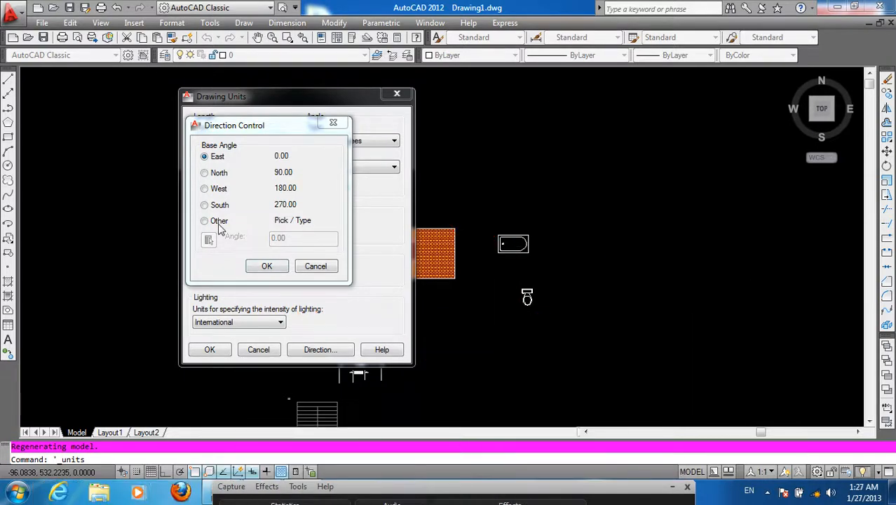
# Try a custom base angle of 45 and illustrate the rotated zero direction with a temporary sketch over the screen.
pyautogui.click(205, 220)
pyautogui.write('45')
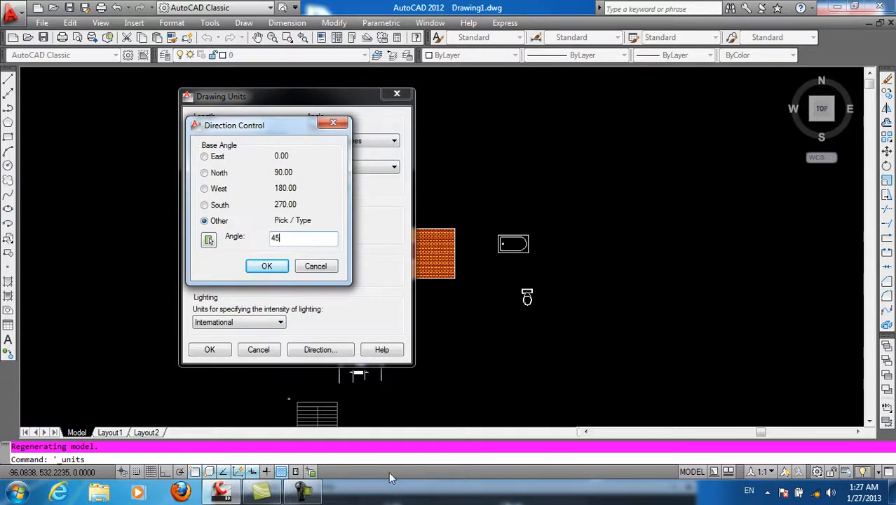
pyautogui.press('F10')
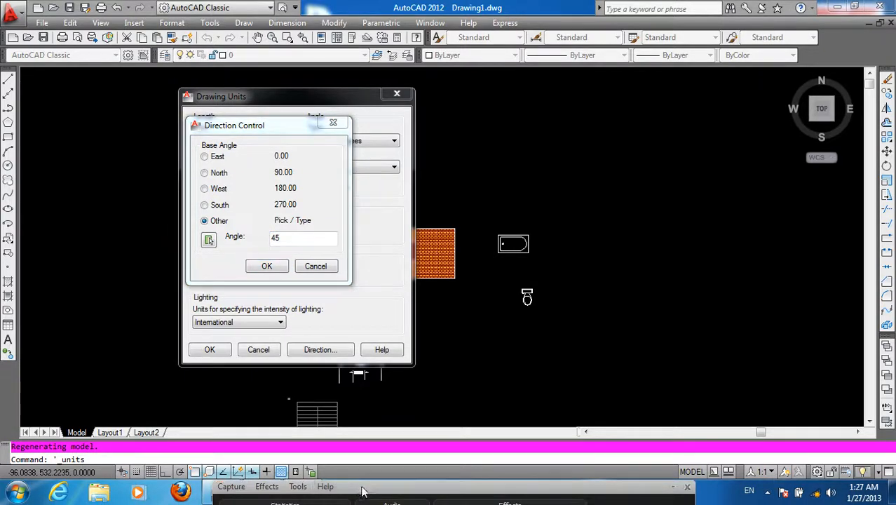
pyautogui.click(378, 477)
pyautogui.moveTo(360, 316); pyautogui.dragTo(745, 306)
pyautogui.moveTo(546, 148); pyautogui.dragTo(583, 423)
pyautogui.moveTo(563, 316); pyautogui.dragTo(671, 164)
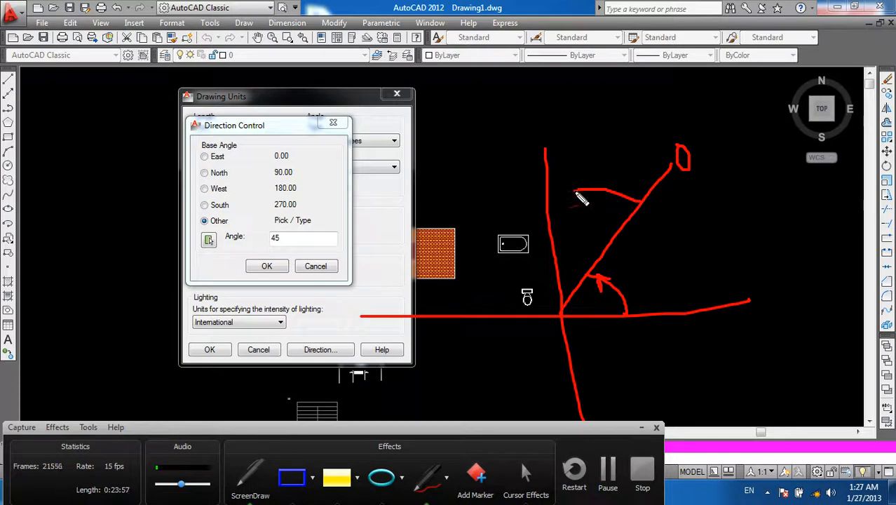
pyautogui.moveTo(583, 150)
pyautogui.mouseDown()
pyautogui.moveTo(581, 298)
pyautogui.moveTo(566, 310)
pyautogui.mouseUp()
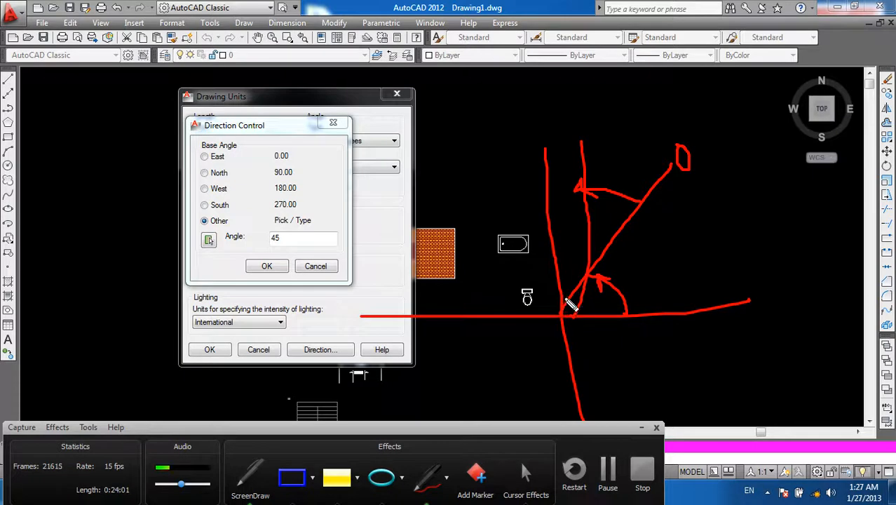
pyautogui.press('Escape')
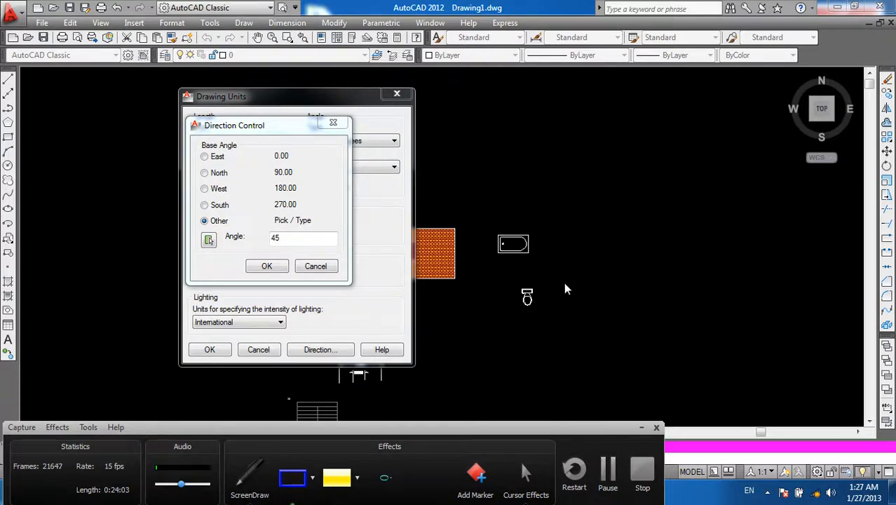
# Set the base angle to East and accept the direction and drawing units settings.
pyautogui.click(216, 157)
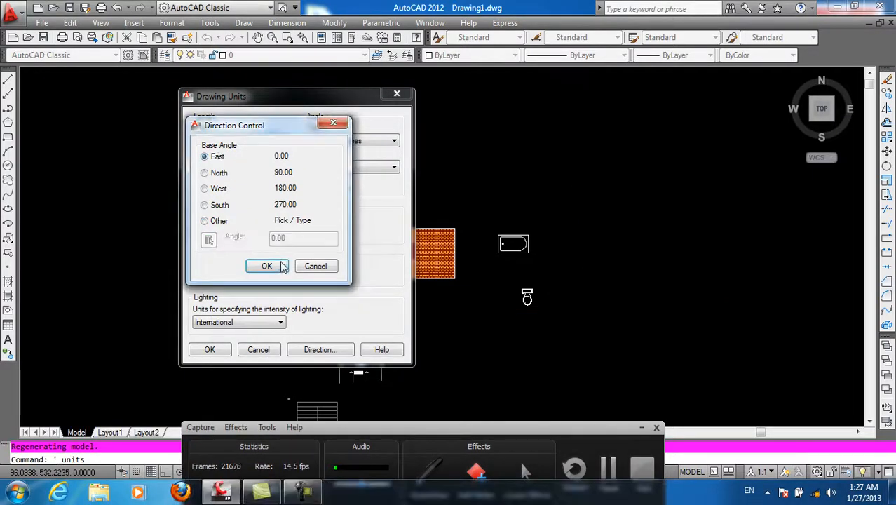
pyautogui.click(266, 267)
pyautogui.click(212, 349)
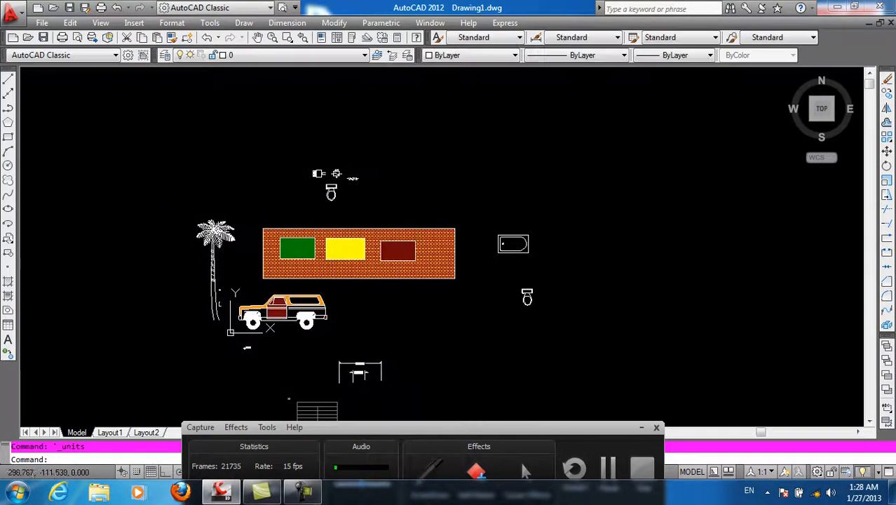
# Reopen the drawing units settings with the UN command.
pyautogui.write('UN')
pyautogui.press('Return')
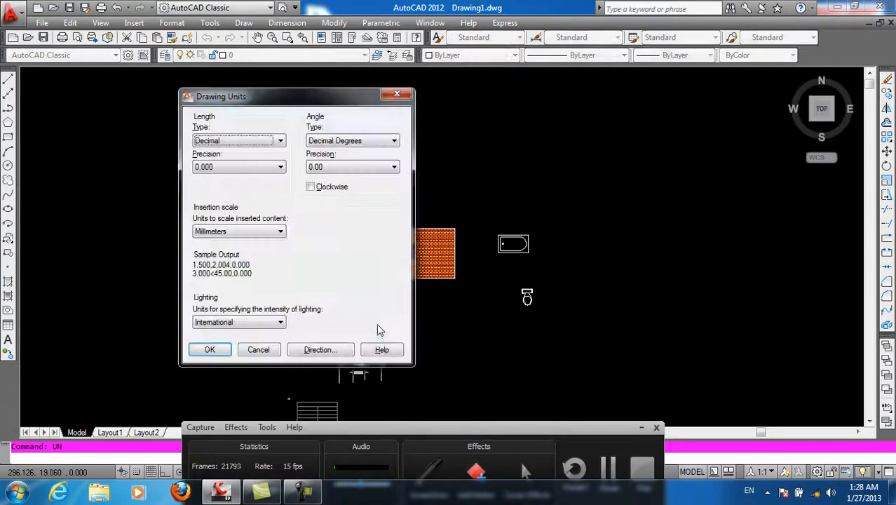
# Close the drawing units settings, then reopen and cancel them without making changes.
pyautogui.click(259, 350)
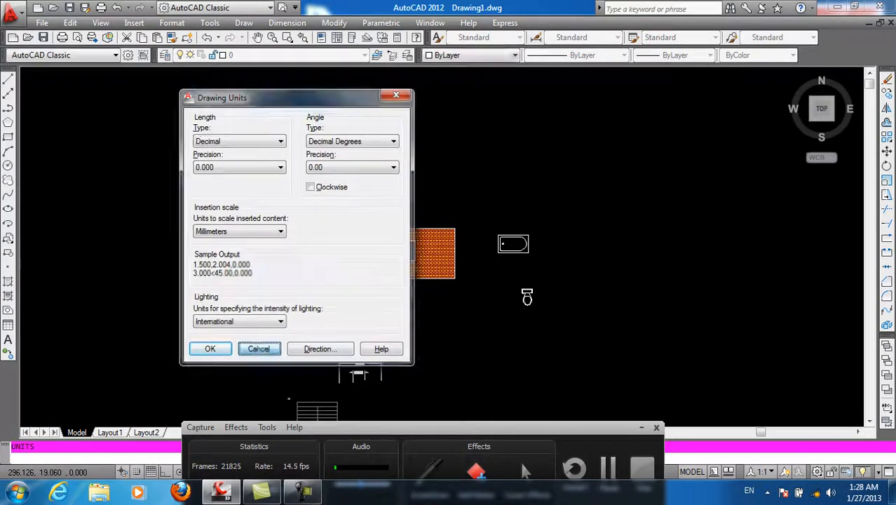
pyautogui.click(169, 24)
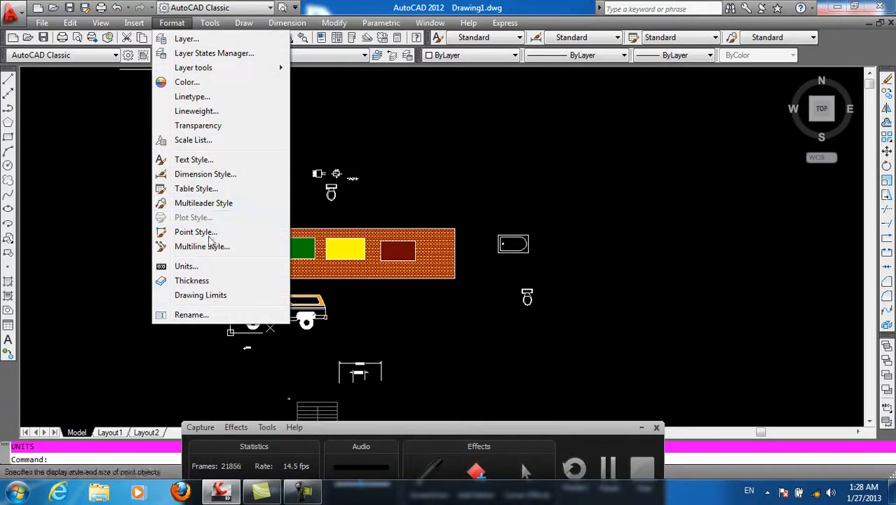
pyautogui.click(191, 263)
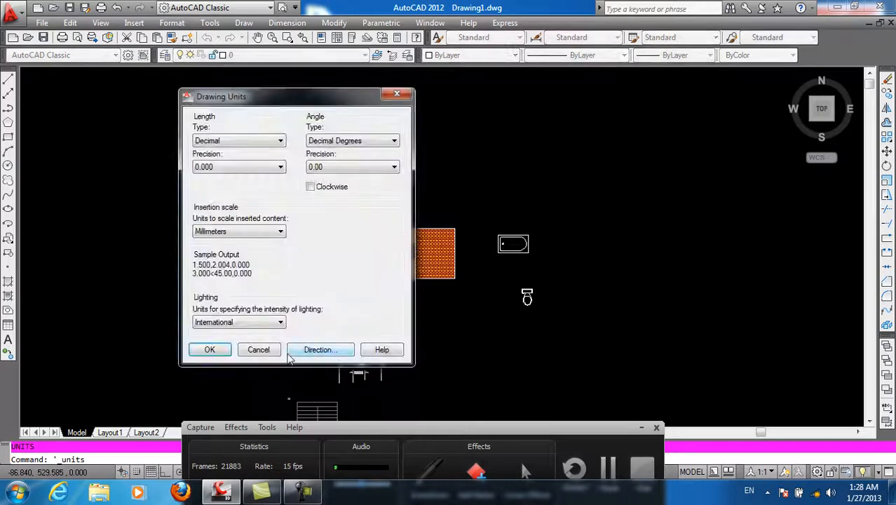
pyautogui.click(265, 355)
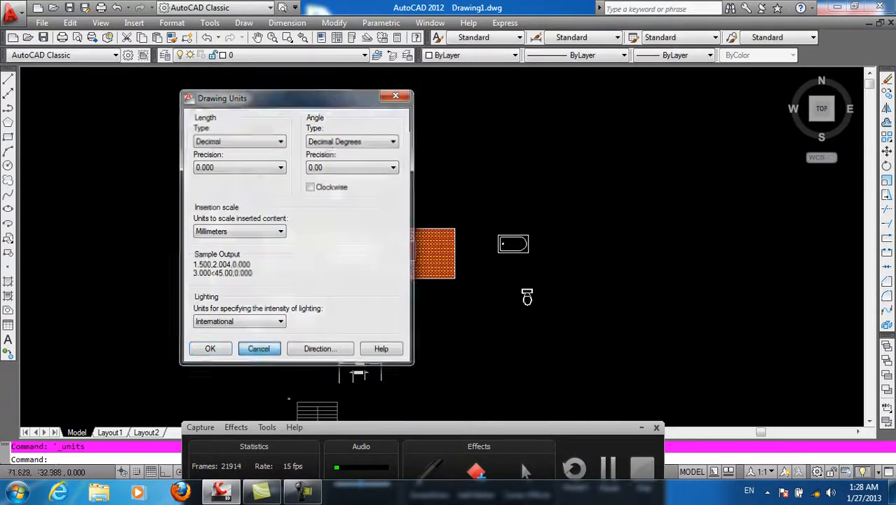
# View the Layout1 sheet and return to model space to look over the drawing.
pyautogui.scroll(4, 430, 209)
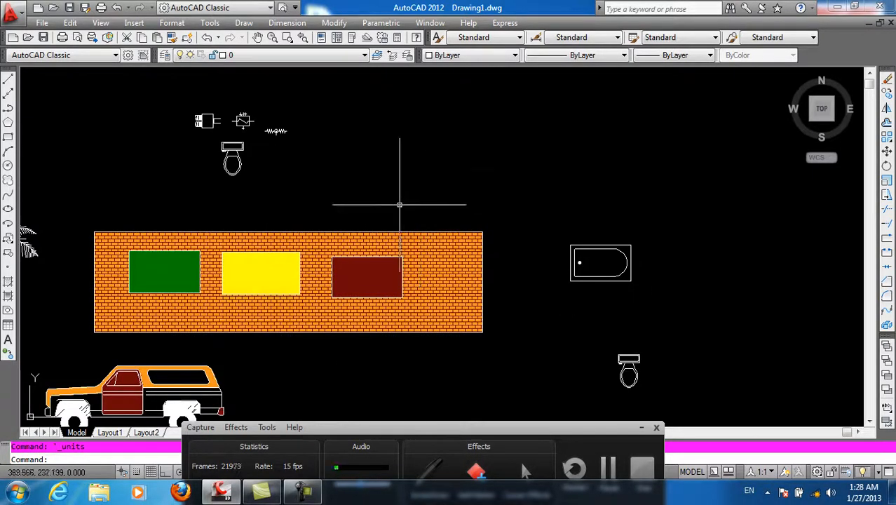
pyautogui.scroll(-4, 314, 219)
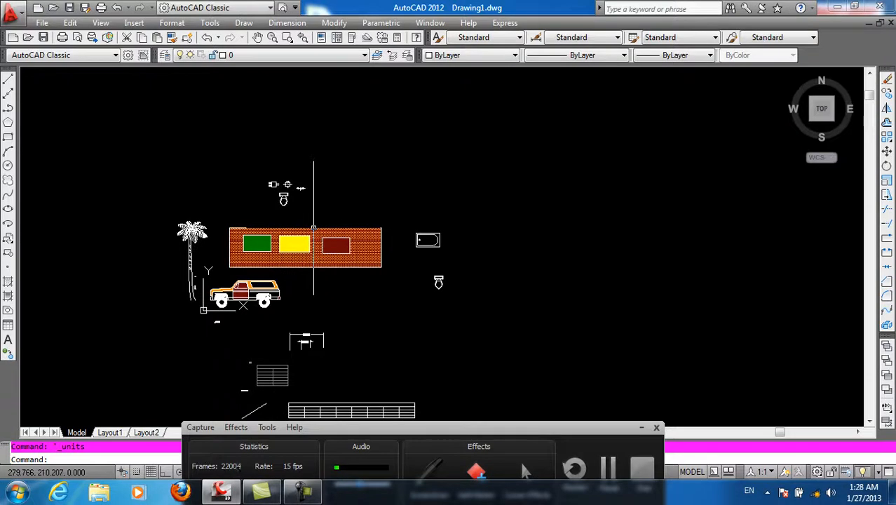
pyautogui.scroll(4, 313, 333)
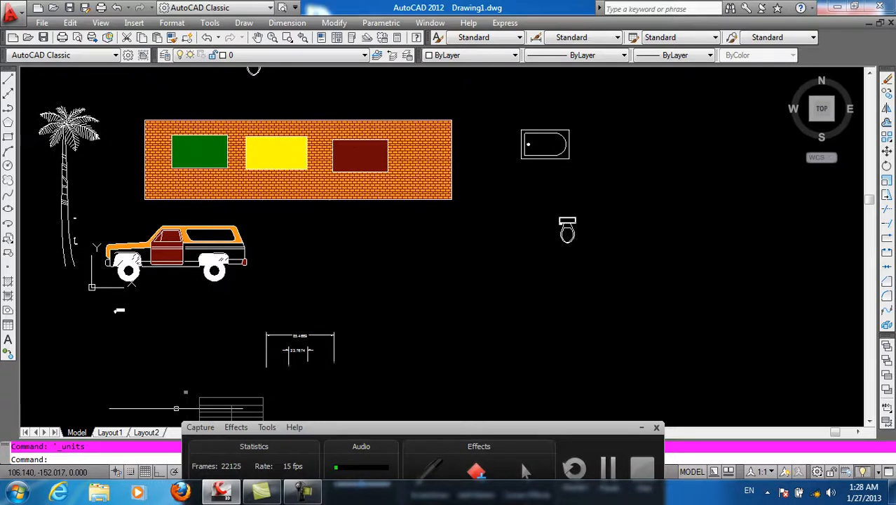
pyautogui.moveTo(359, 429); pyautogui.dragTo(363, 484)
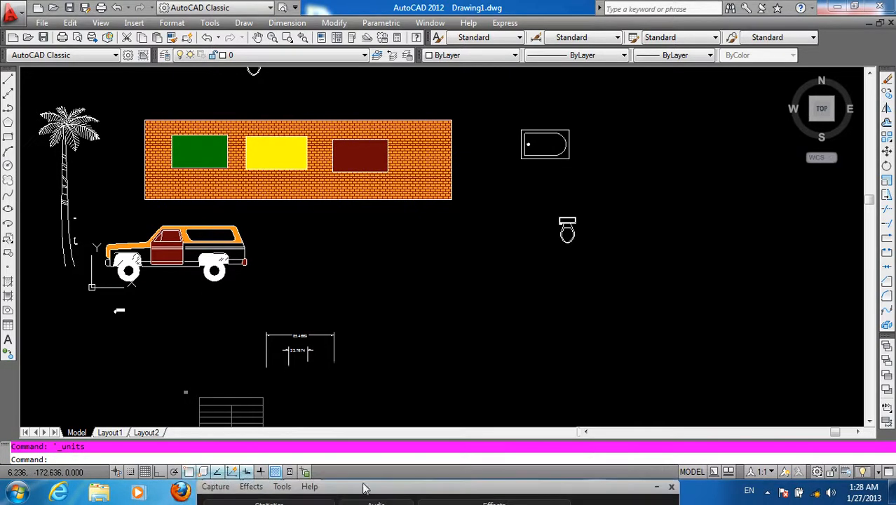
pyautogui.click(117, 435)
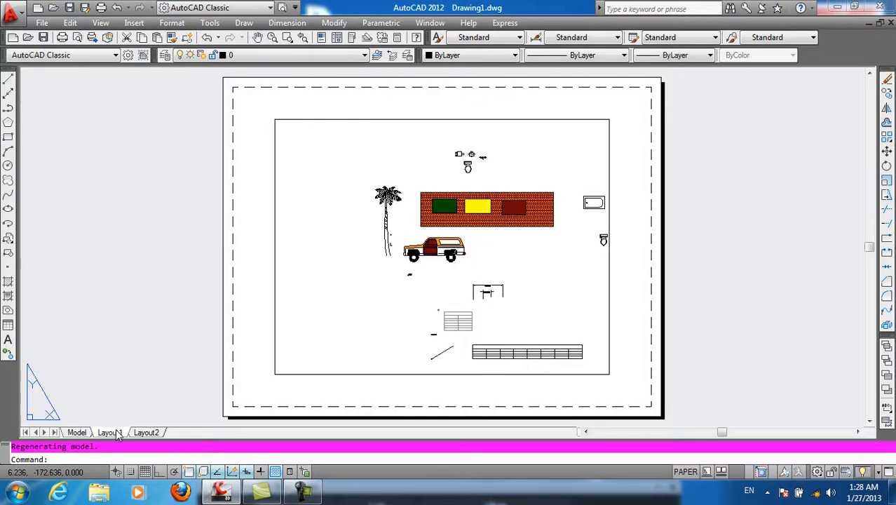
pyautogui.click(77, 432)
pyautogui.scroll(-4, 427, 324)
pyautogui.scroll(3, 428, 329)
pyautogui.scroll(-4, 429, 333)
pyautogui.scroll(3, 495, 300)
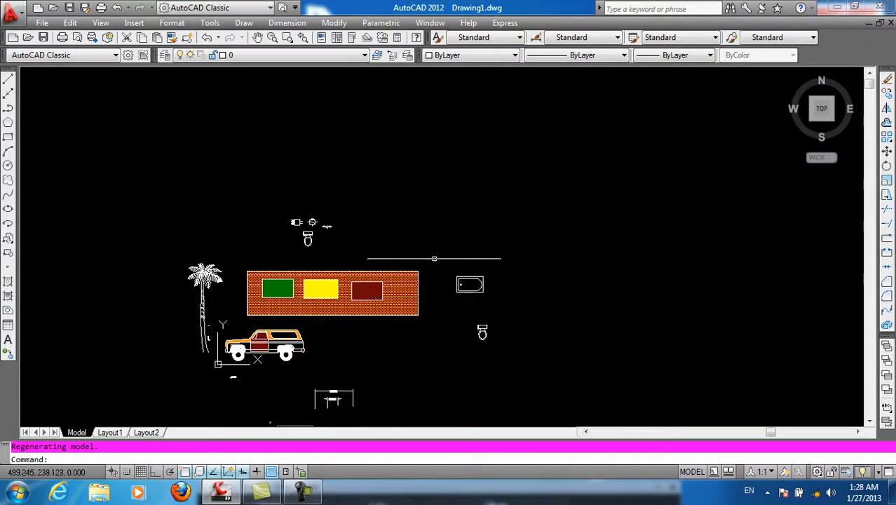
pyautogui.click(171, 22)
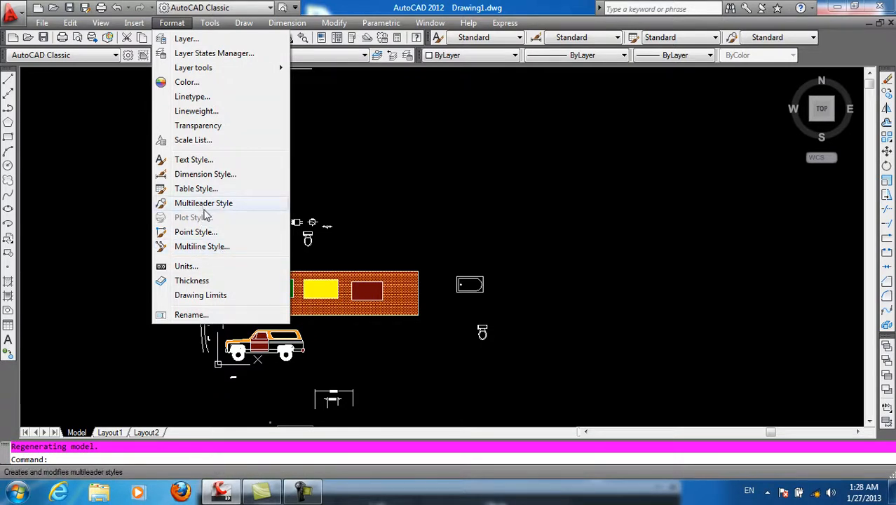
pyautogui.click(220, 295)
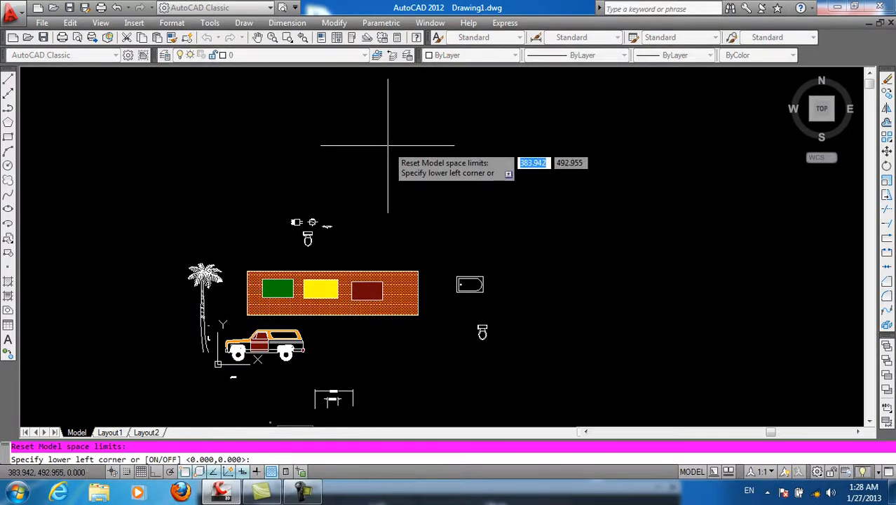
pyautogui.press('Escape')
# Draw a tall rectangle overlapping the brick wall and the truck to illustrate a drawing area.
pyautogui.click(9, 138)
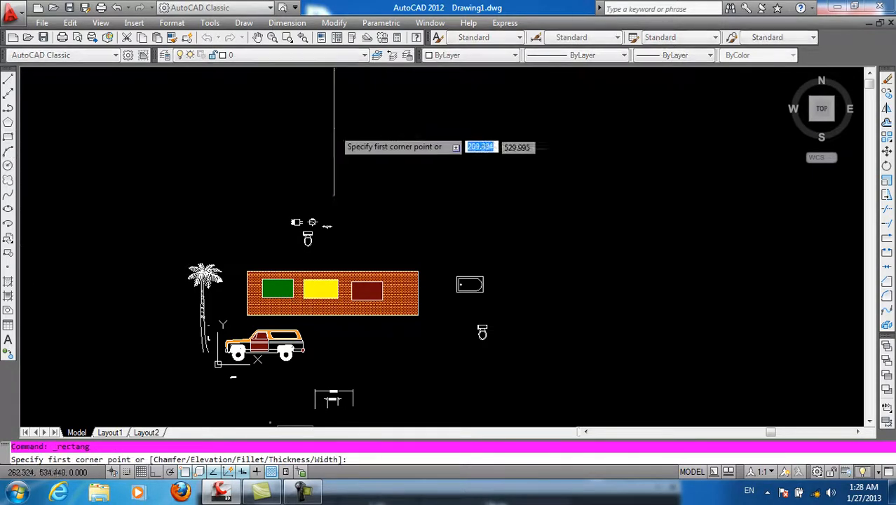
pyautogui.click(272, 99)
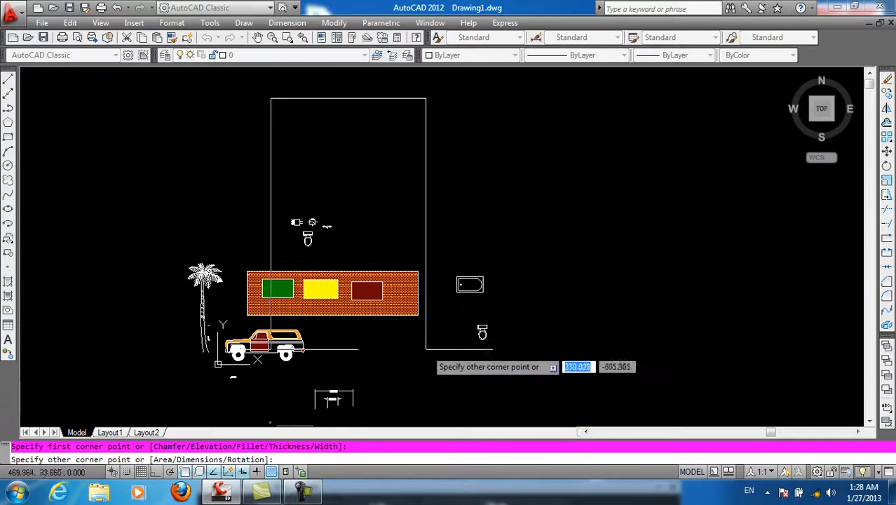
pyautogui.click(423, 366)
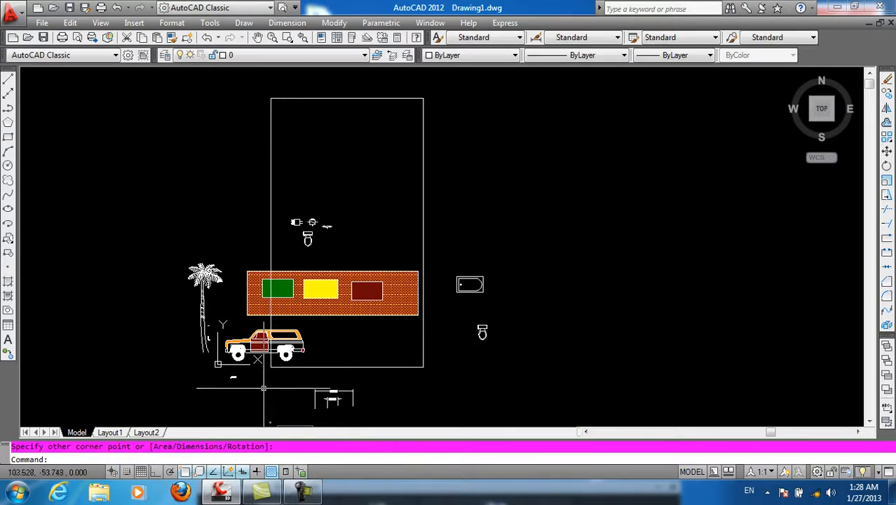
pyautogui.scroll(3, 269, 372)
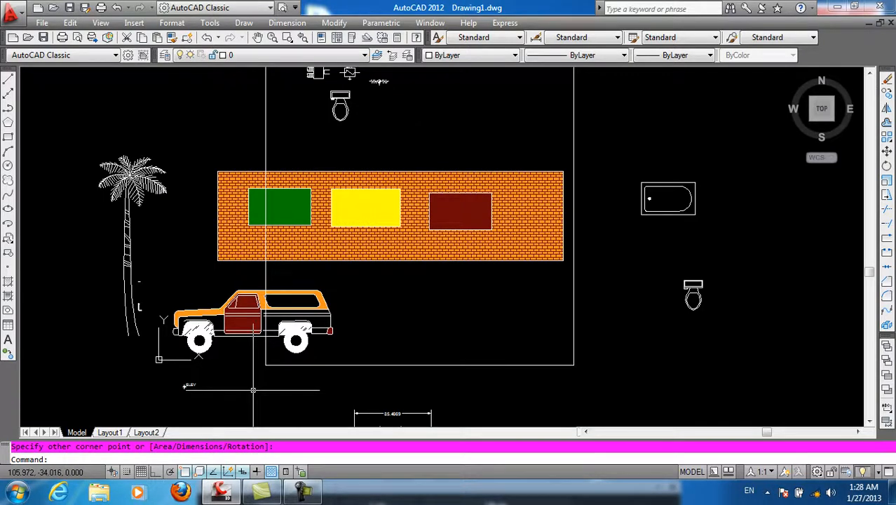
pyautogui.scroll(-4, 269, 363)
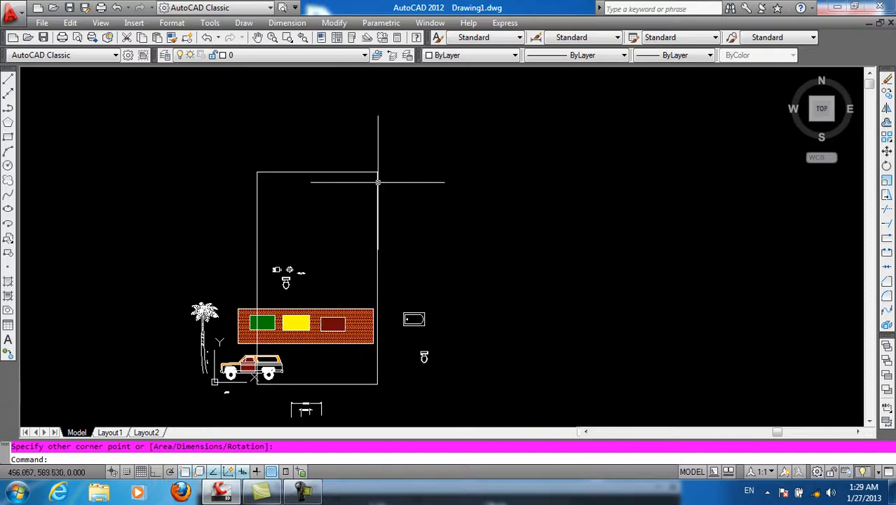
# Set the model space limits with the default lower left corner 0,0 and the upper right corner at 210,297.
pyautogui.click(172, 23)
pyautogui.click(210, 295)
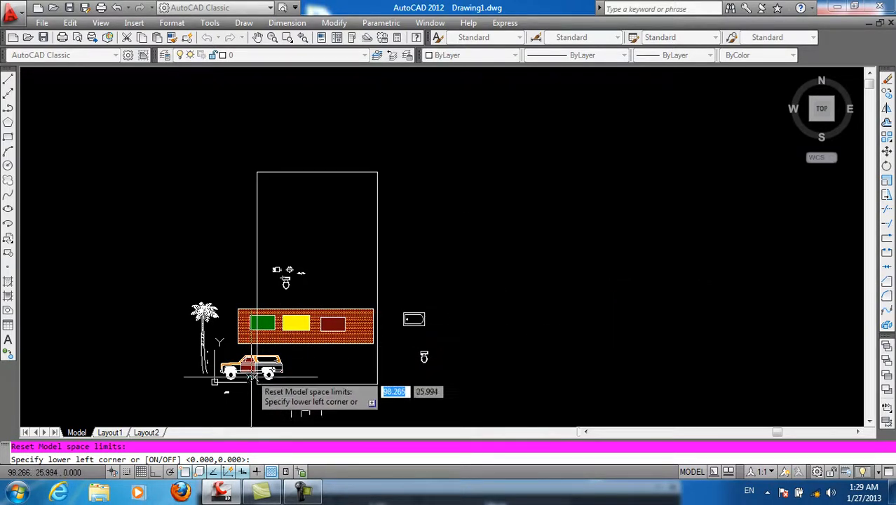
pyautogui.scroll(5, 233, 384)
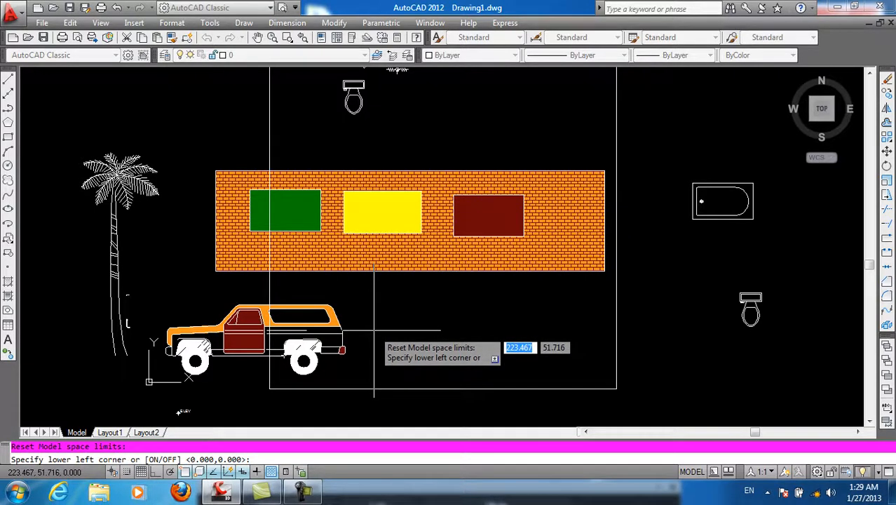
pyautogui.press('Return')
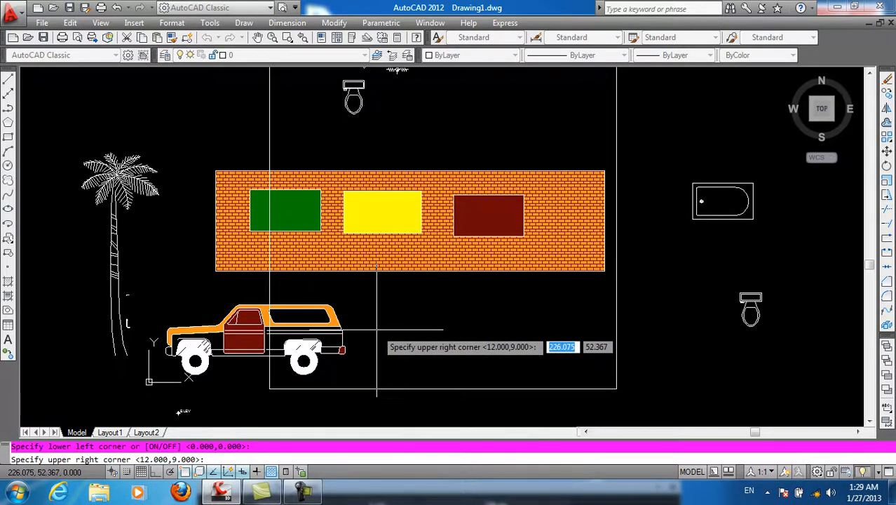
pyautogui.scroll(-4, 376, 329)
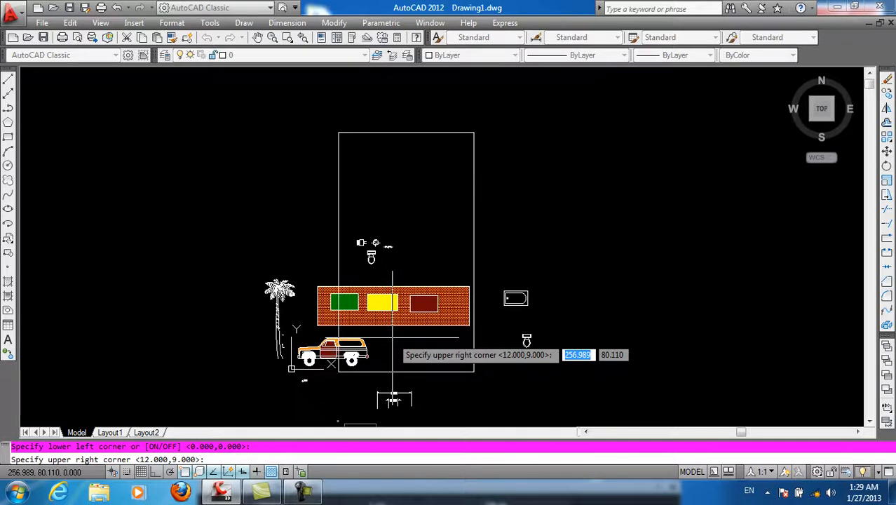
pyautogui.write('210')
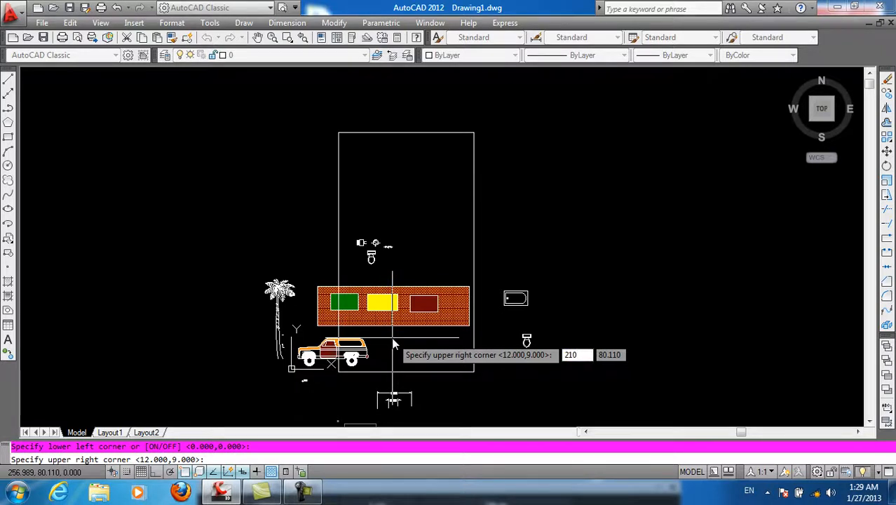
pyautogui.press('Tab')
pyautogui.write('2')
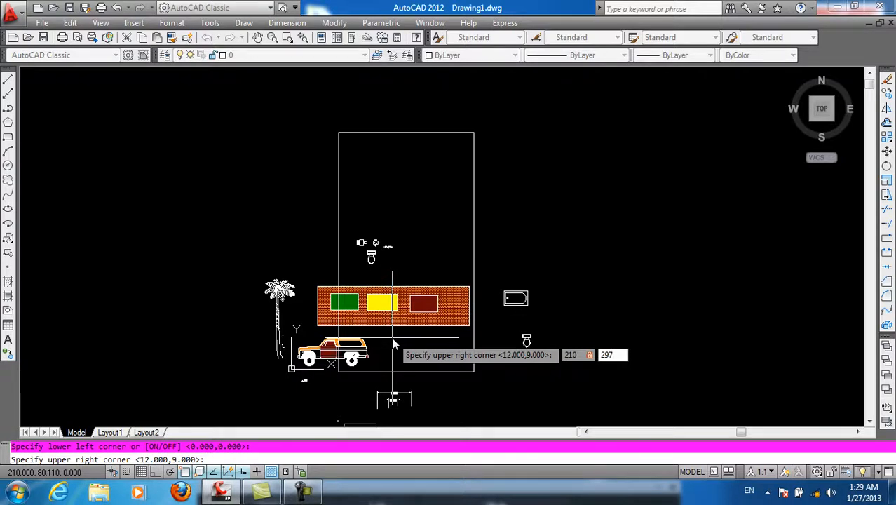
pyautogui.press('Return')
# Erase the tall rectangle overlapping the brick wall and the truck.
pyautogui.scroll(2, 382, 344)
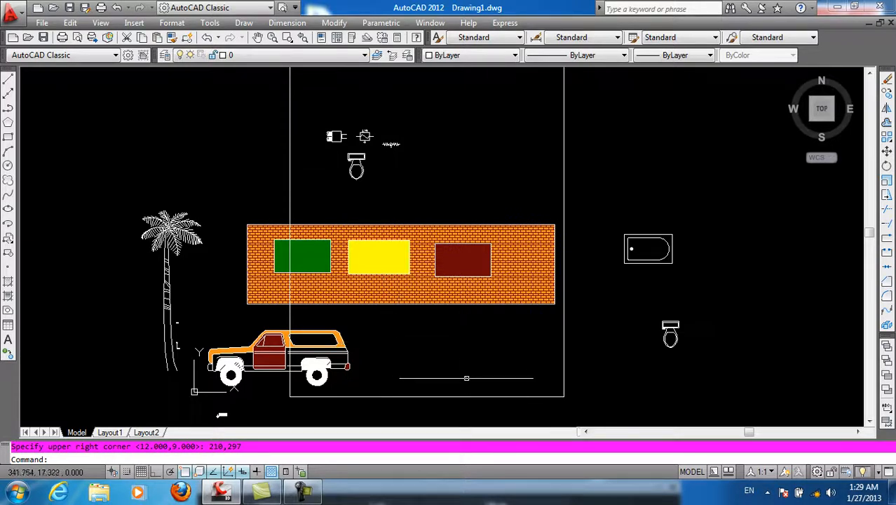
pyautogui.click(418, 381)
pyautogui.click(375, 406)
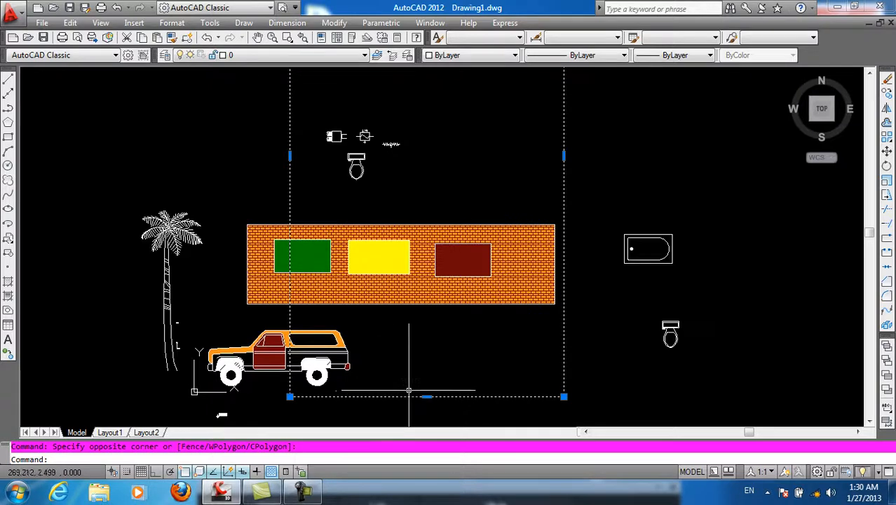
pyautogui.press('Delete')
pyautogui.write('l')
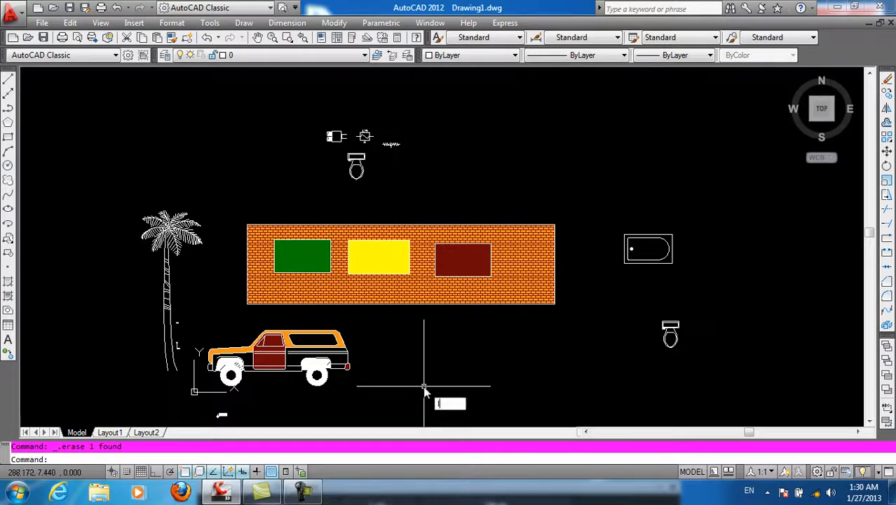
pyautogui.press('Return')
pyautogui.click(628, 75)
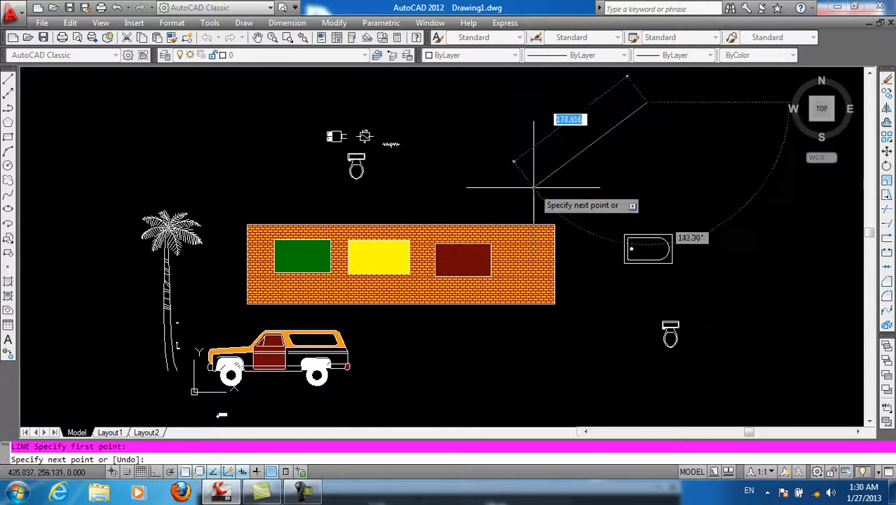
pyautogui.press('Escape')
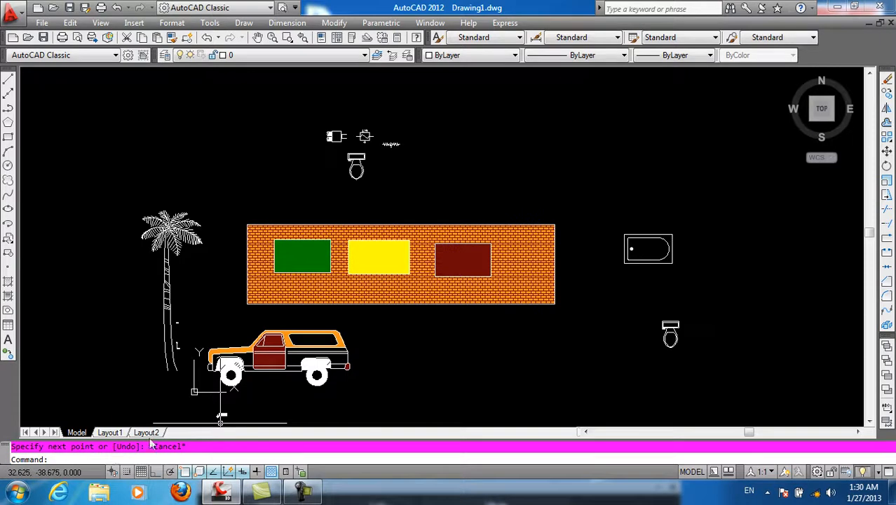
# Turn on the grid display and zoom to the drawing extents.
pyautogui.click(141, 471)
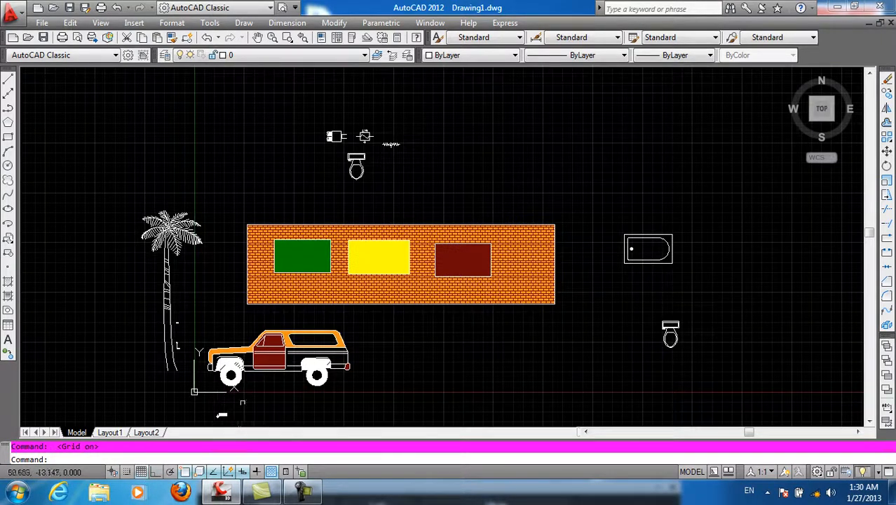
pyautogui.scroll(2, 239, 395)
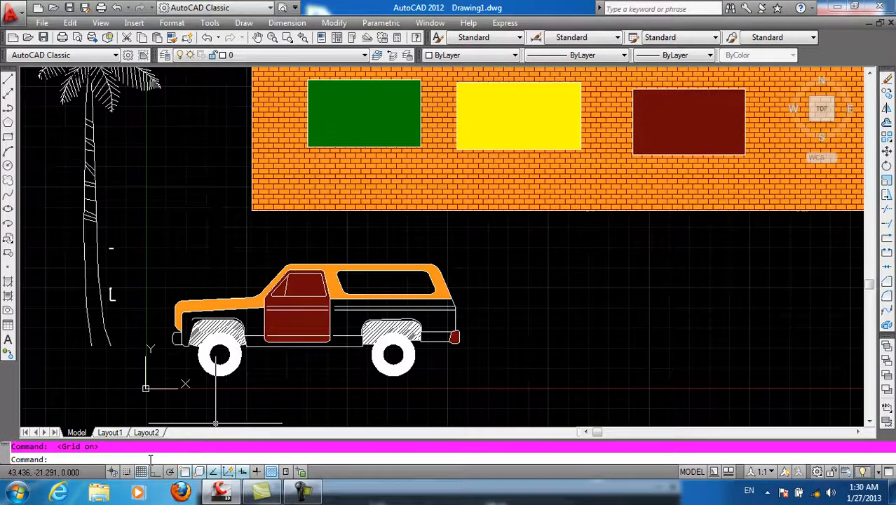
pyautogui.scroll(-3, 205, 405)
pyautogui.scroll(2, 213, 389)
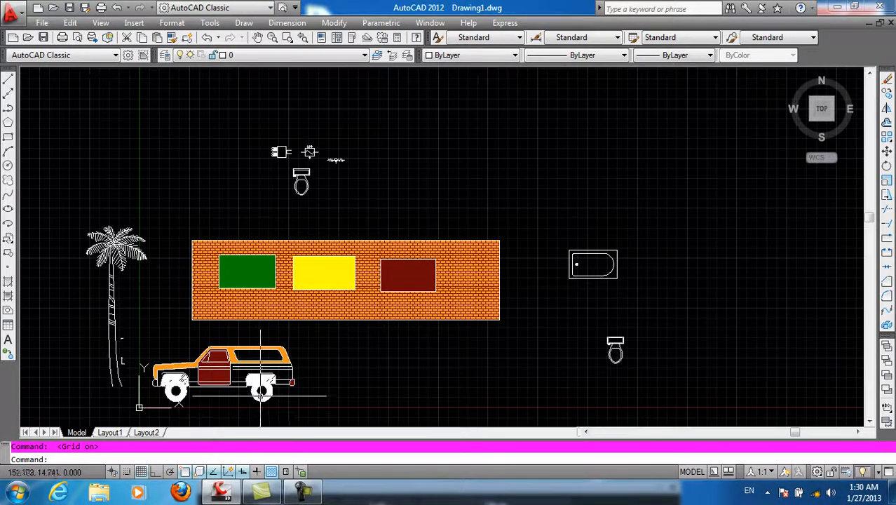
pyautogui.write('z')
pyautogui.press('Return')
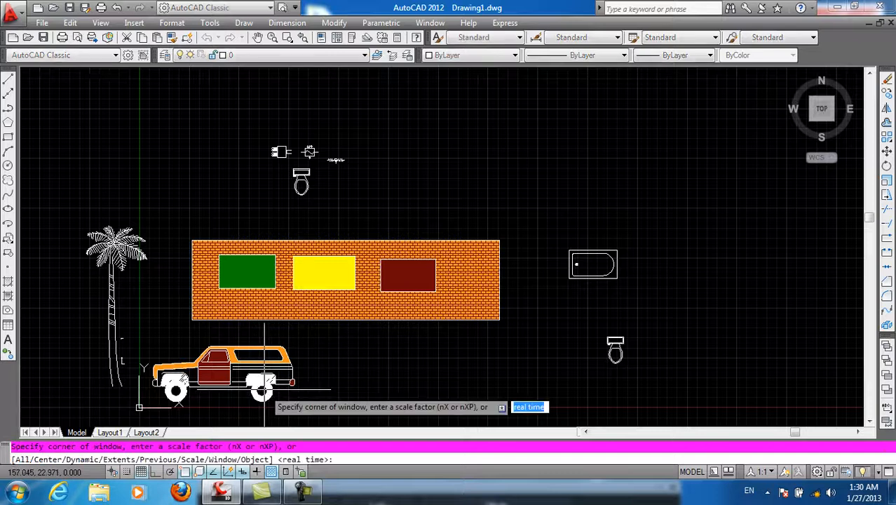
pyautogui.write('e')
pyautogui.press('Return')
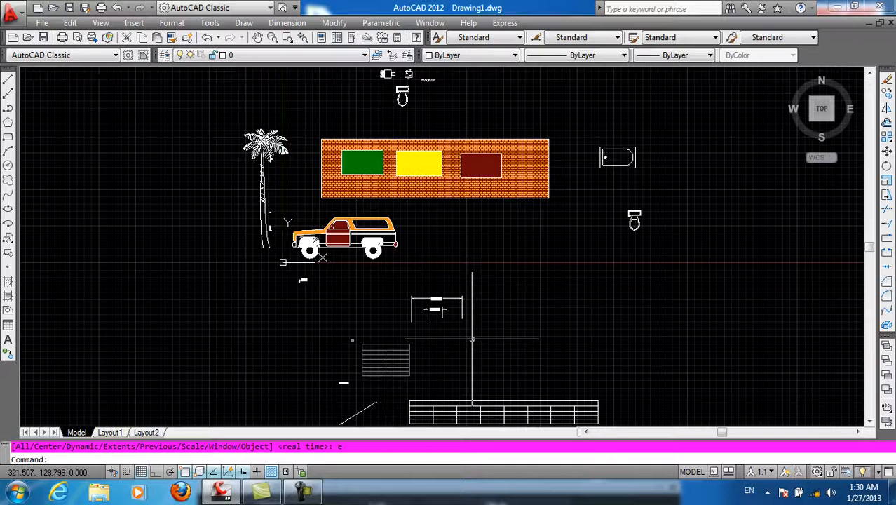
# Toggle the grid display off and on repeatedly to compare the drawing with and without it.
pyautogui.click(225, 246)
pyautogui.click(169, 330)
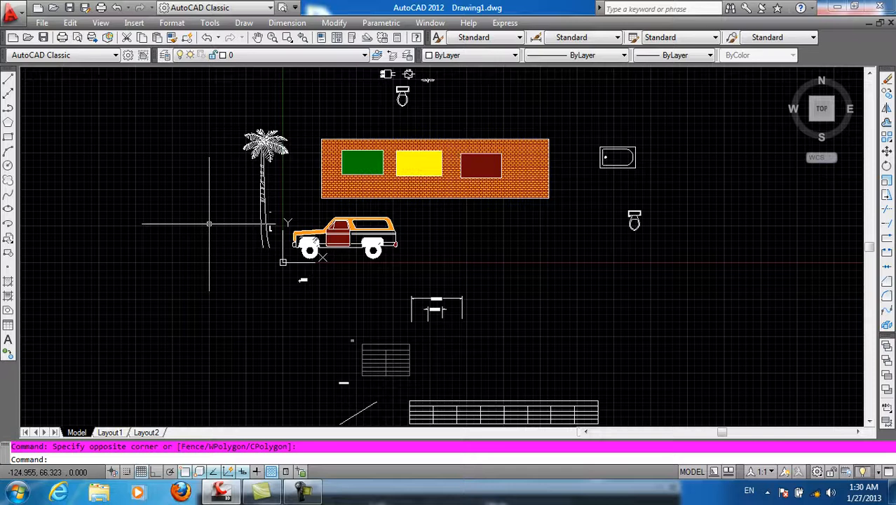
pyautogui.press('F7')
pyautogui.press('F7')
pyautogui.press('F7')
pyautogui.press('F7')
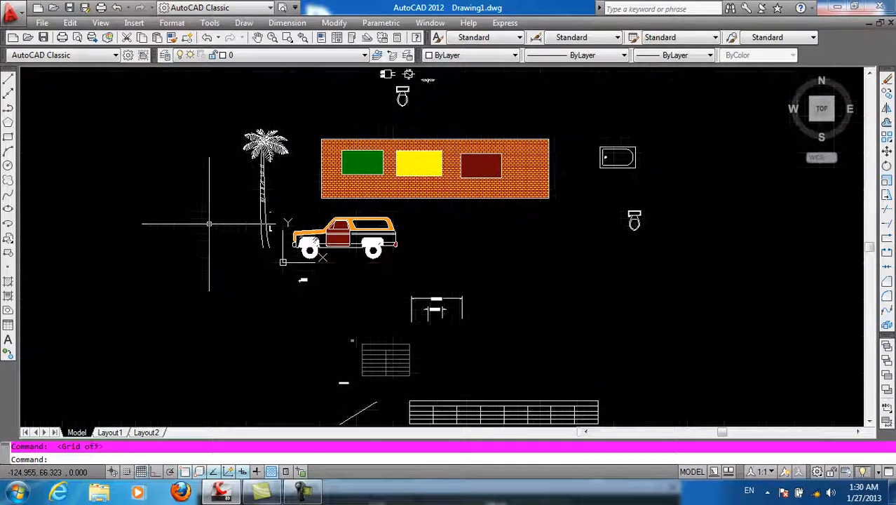
# Switch the grid display on and off several more times, leaving the grid turned off.
pyautogui.click(141, 472)
pyautogui.click(141, 472)
pyautogui.click(141, 473)
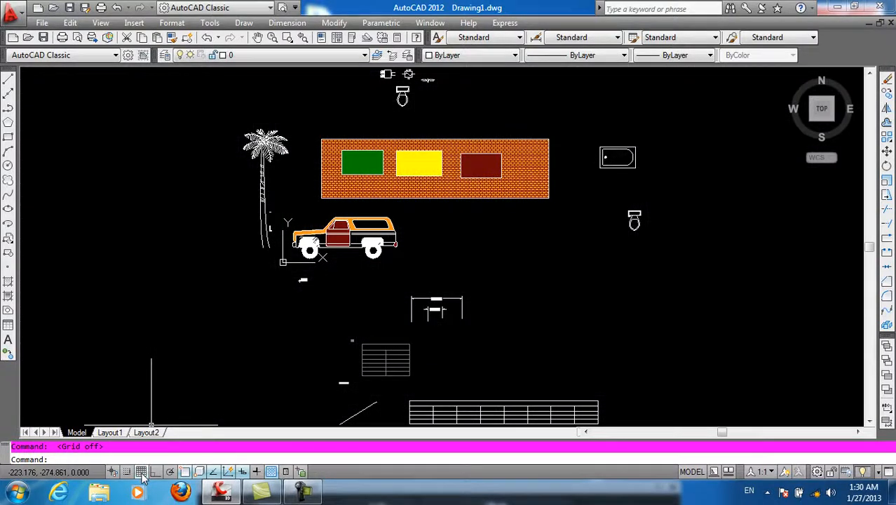
pyautogui.click(197, 256)
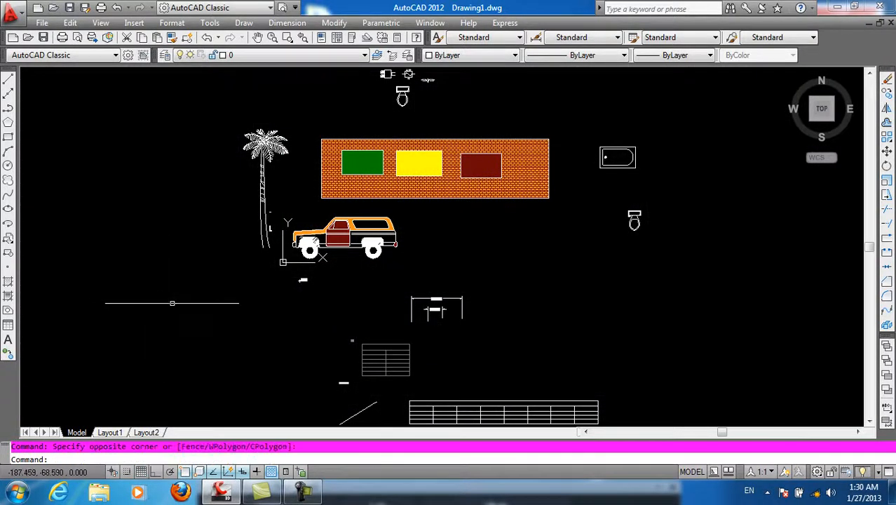
pyautogui.press('F7')
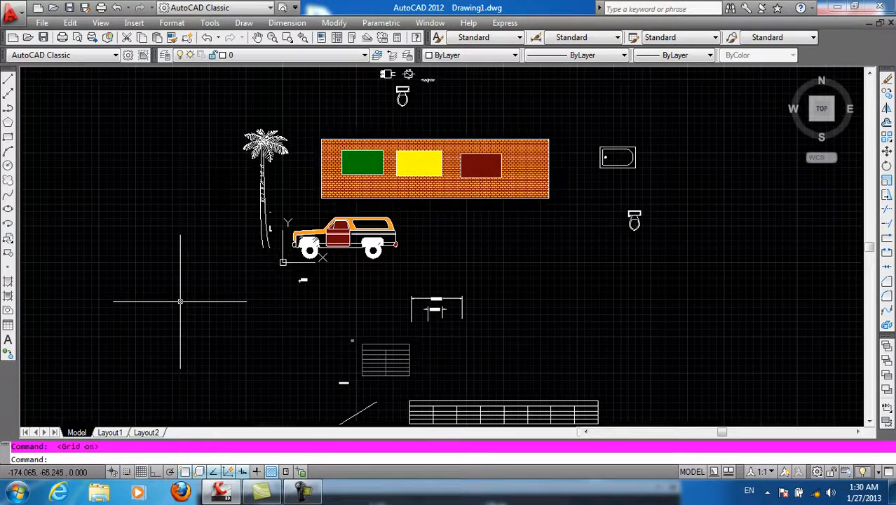
pyautogui.press('F7')
pyautogui.press('F7')
pyautogui.press('F7')
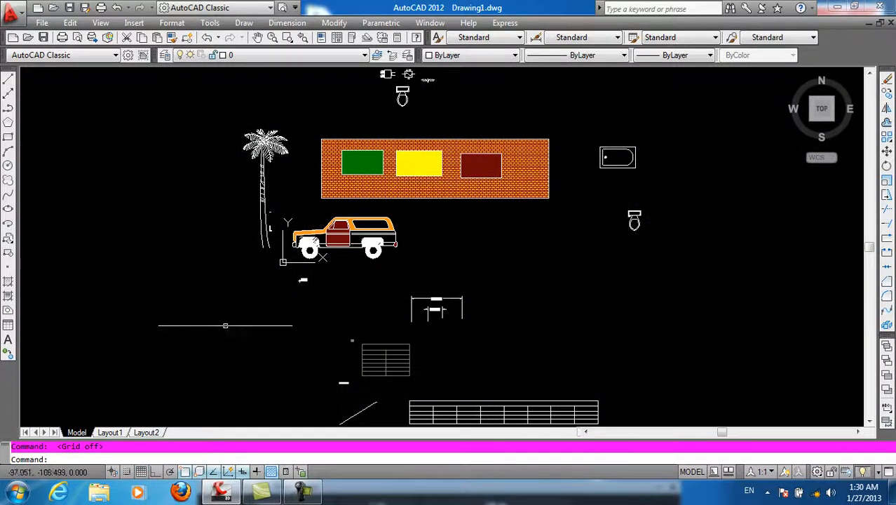
pyautogui.scroll(-3, 210, 315)
pyautogui.scroll(4, 336, 275)
pyautogui.scroll(-4, 336, 274)
pyautogui.scroll(6, 337, 276)
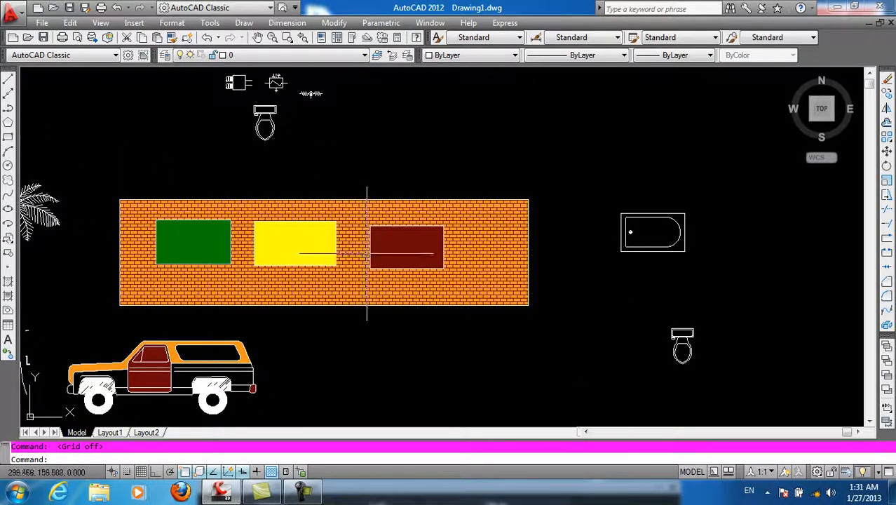
# Close AutoCAD and dismiss the leftover alert dialog on the desktop.
pyautogui.click(878, 7)
pyautogui.click(457, 276)
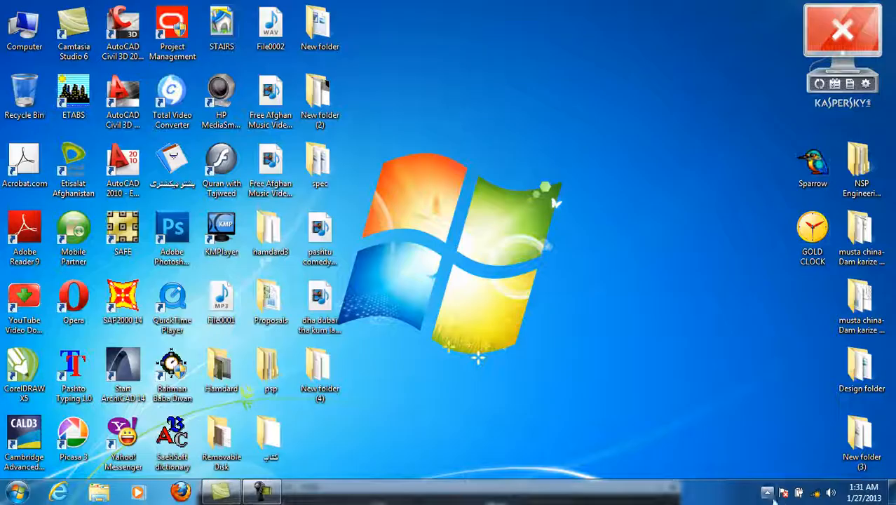
pyautogui.click(769, 493)
pyautogui.click(745, 425)
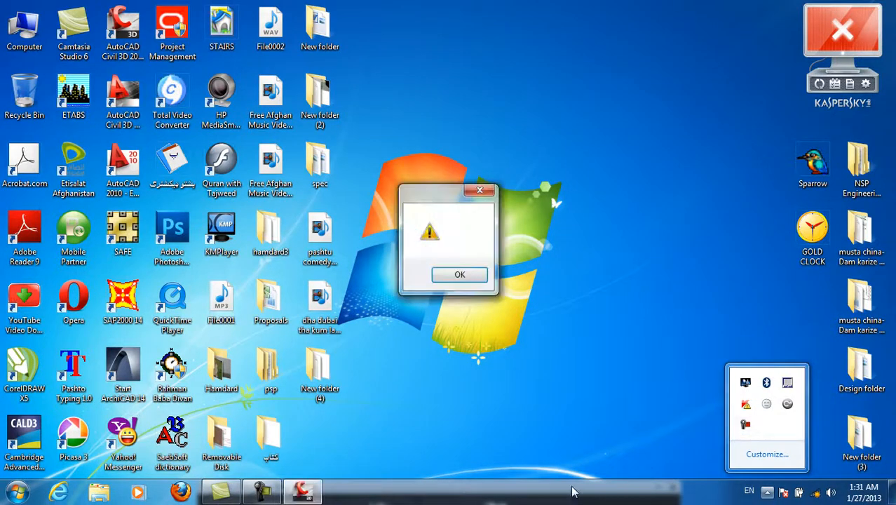
pyautogui.click(457, 276)
pyautogui.click(262, 491)
pyautogui.click(257, 488)
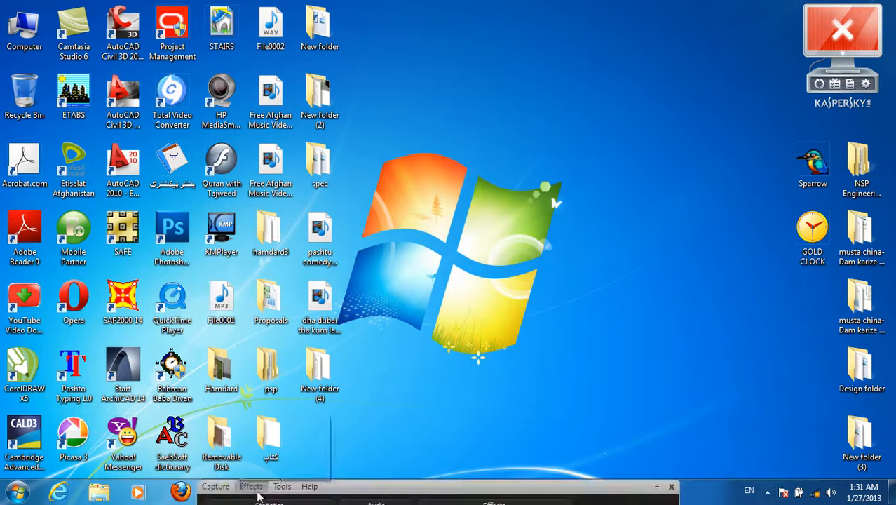
pyautogui.click(333, 492)
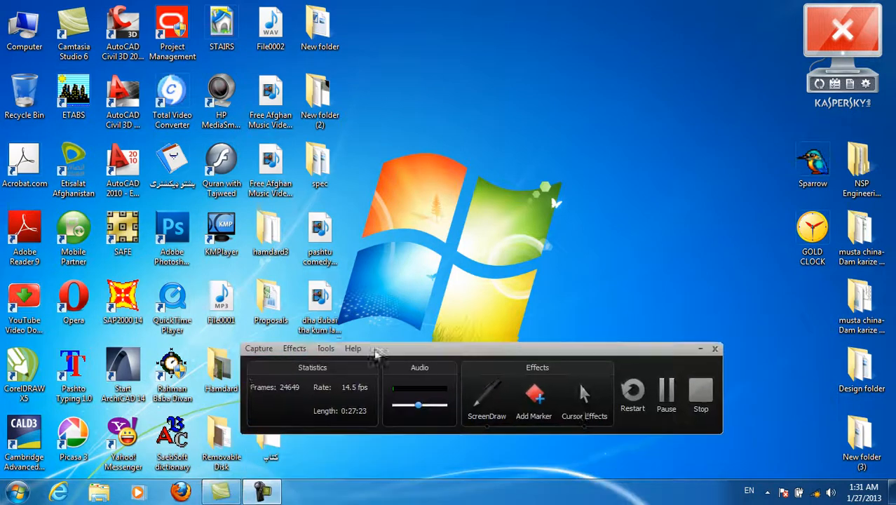